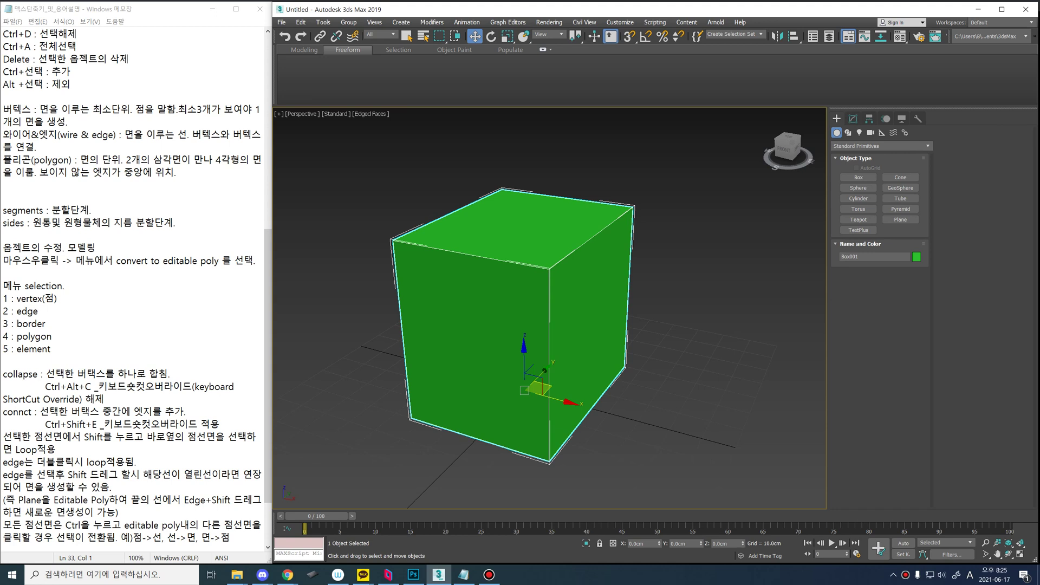
left_click_drag(791, 151, 767, 138)
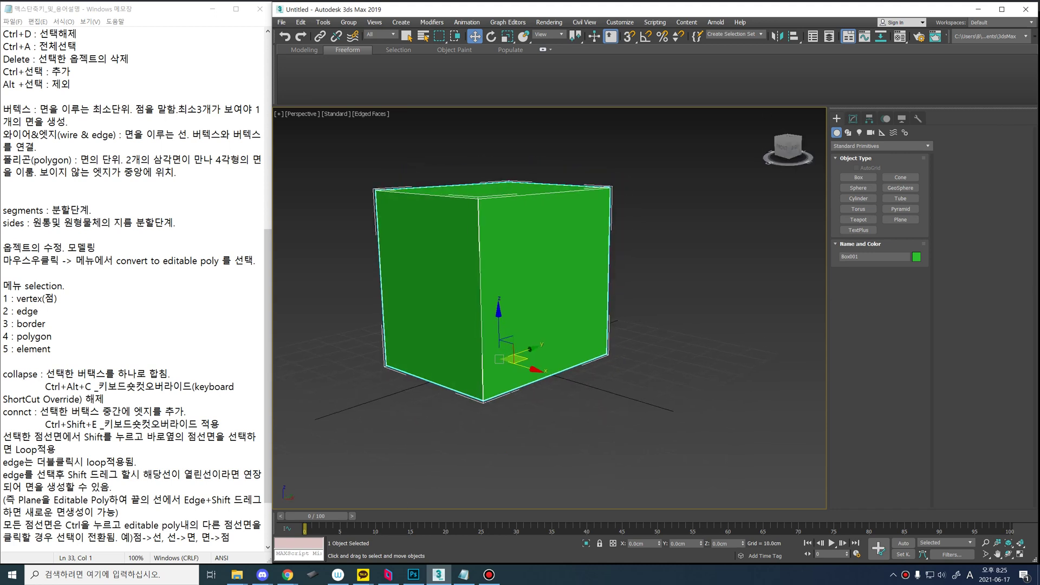
mouse_move(520, 293)
middle_mouse_down("alt")
mouse_move(548, 315)
mouse_move(529, 309)
middle_mouse_up("alt")
scroll(549, 308, "down", 3)
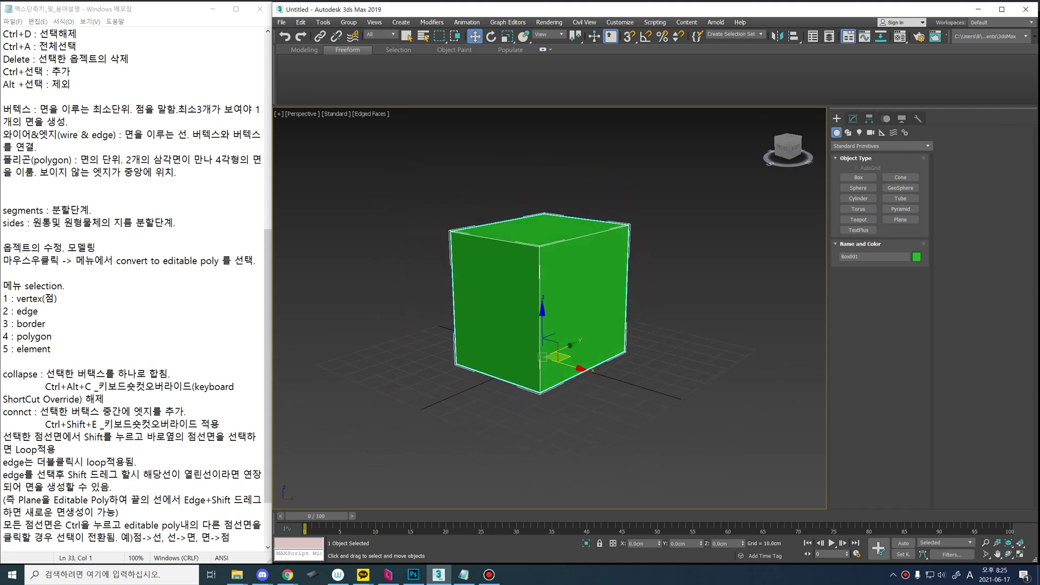
Step: Switch to Photoshop, clear the Untitled-1 canvas to white and reset the foreground color to black
left_click(413, 574)
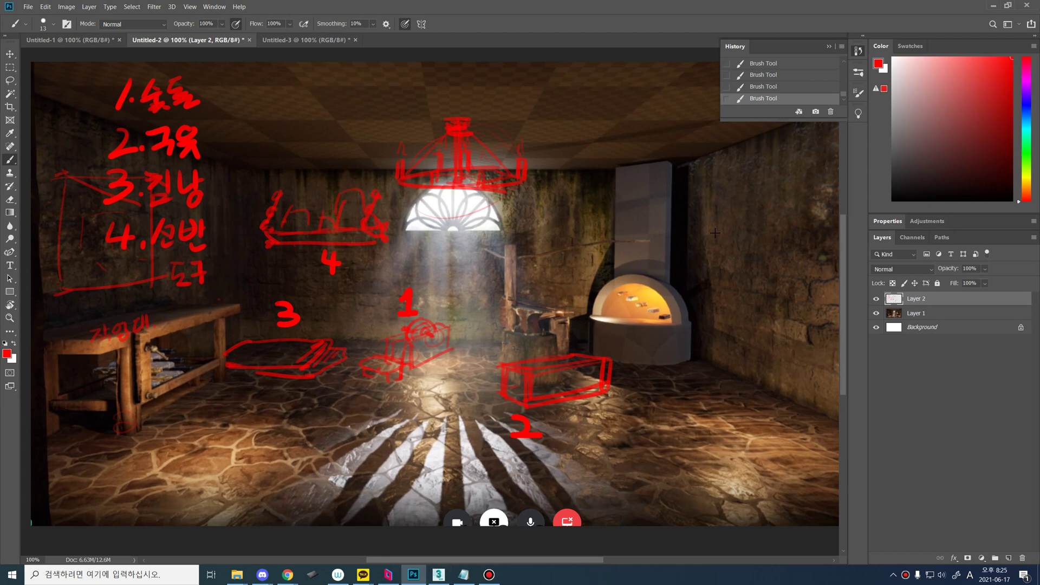
left_click(71, 40)
key("ctrl+BackSpace")
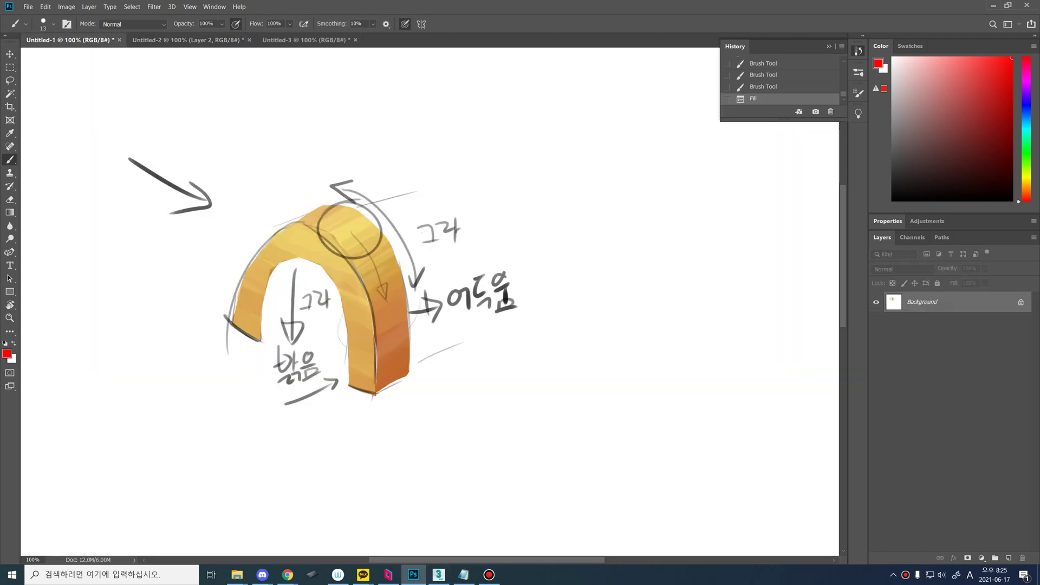
key("d")
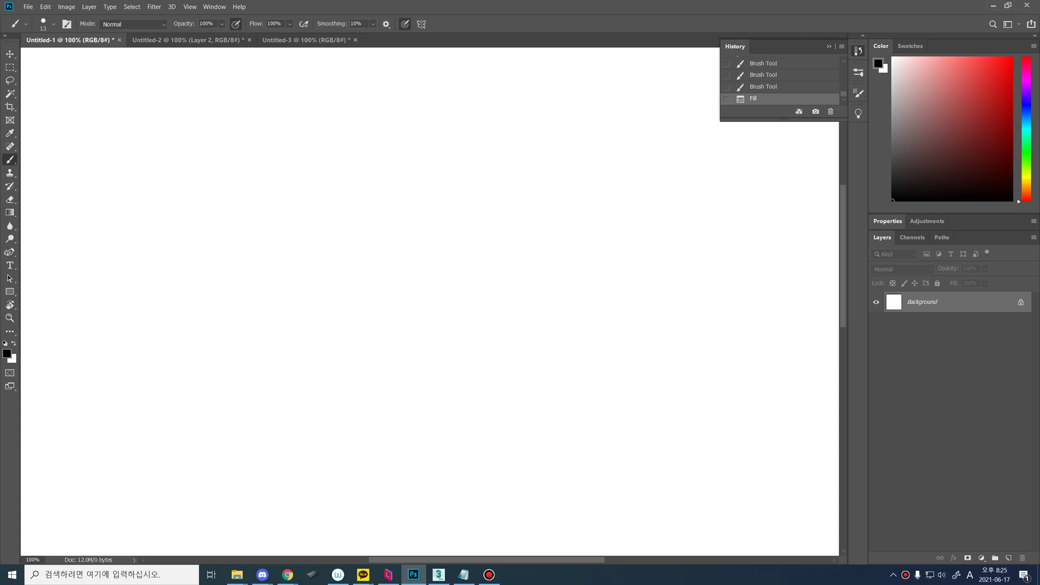
Step: Draw a dot with a small cross through it and write "위치" above and beside it with the brush
left_click(290, 218)
mouse_move(290, 204)
left_mouse_down()
mouse_move(290, 230)
mouse_move(307, 218)
left_mouse_up()
mouse_move(178, 170)
left_mouse_down()
mouse_move(186, 190)
mouse_move(189, 173)
mouse_move(191, 181)
left_mouse_up()
left_click_drag(197, 178, 203, 181)
left_click_drag(207, 167, 206, 180)
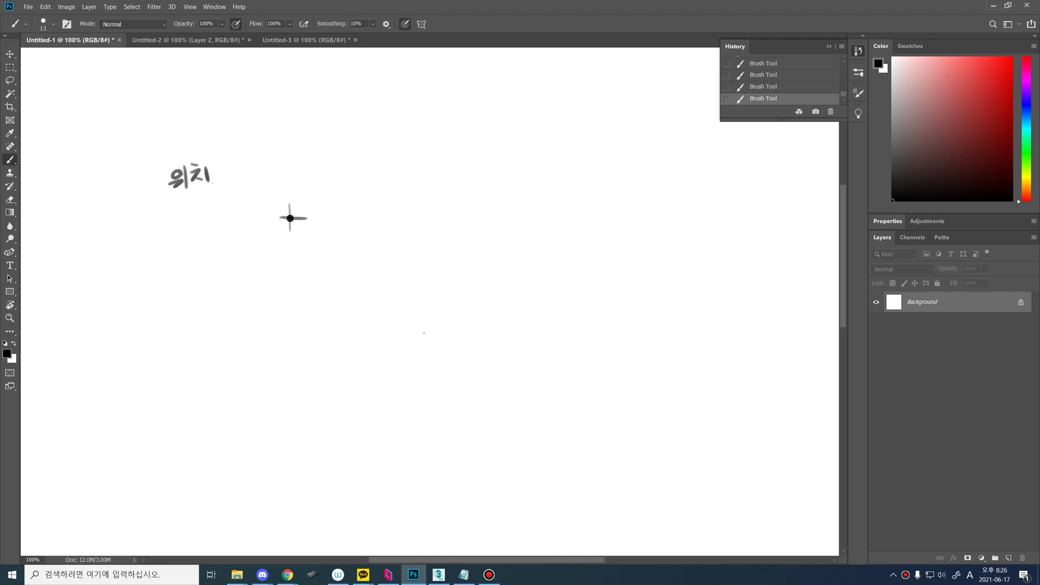
Step: Draw a second crossed dot diagonally below the first one and connect both dots with a straight line
mouse_move(425, 332)
left_mouse_down()
mouse_move(426, 357)
mouse_move(435, 344)
left_mouse_up()
left_click(426, 345)
left_click_drag(306, 234, 425, 344)
left_click(291, 220, "shift")
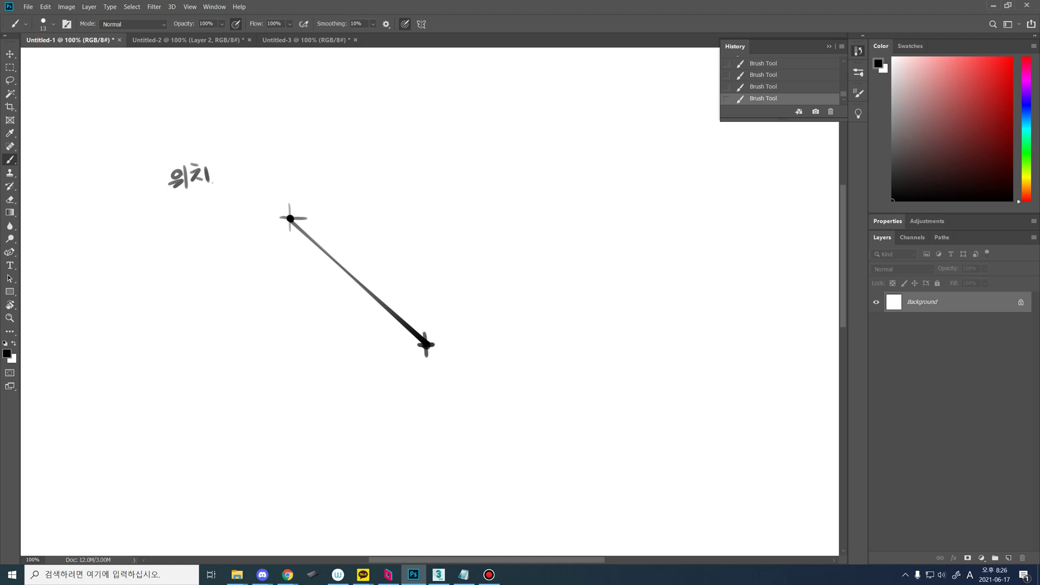
Step: Write the words "방향.", "길이." and "각도." on three lines beside the diagonal line
left_click_drag(216, 297, 231, 314)
left_click_drag(215, 308, 236, 311)
mouse_move(236, 304)
left_mouse_down()
mouse_move(236, 313)
mouse_move(251, 290)
left_mouse_up()
left_click_drag(243, 295, 259, 310)
left_click_drag(259, 298, 266, 298)
left_click_drag(259, 302, 240, 337)
mouse_move(230, 335)
left_mouse_down()
mouse_move(250, 345)
mouse_move(251, 328)
mouse_move(264, 347)
mouse_move(227, 378)
mouse_move(267, 376)
left_mouse_up()
left_click(273, 343)
left_click(275, 373)
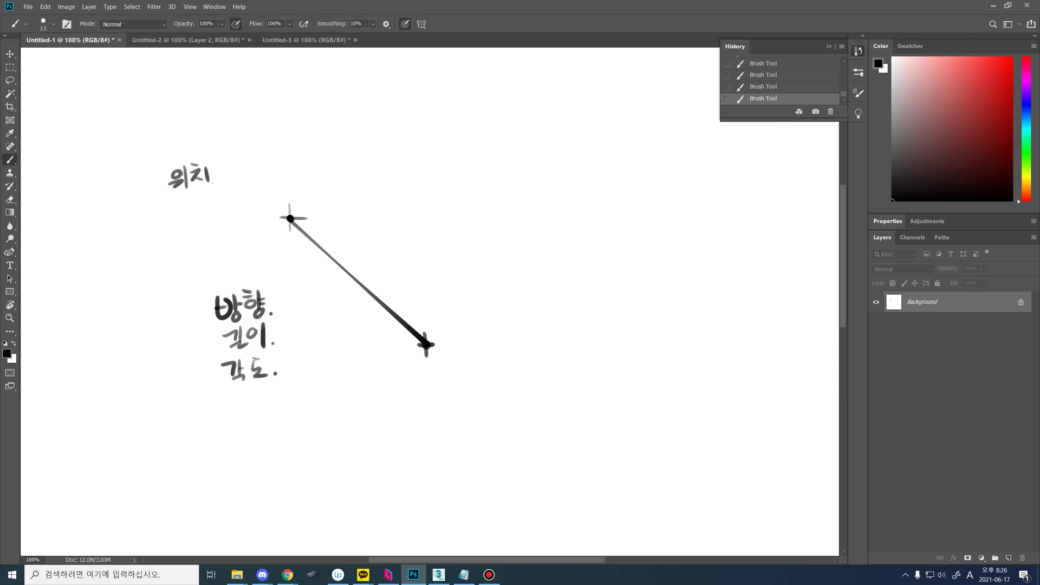
Step: Label the first dot "점" and the diagonal line "선"
left_click_drag(237, 198, 239, 211)
left_click_drag(245, 204, 255, 204)
left_click_drag(257, 199, 246, 225)
left_click_drag(245, 215, 260, 224)
mouse_move(378, 355)
left_mouse_down()
mouse_move(369, 375)
mouse_move(380, 373)
left_mouse_up()
left_click_drag(382, 364, 386, 364)
left_click_drag(387, 356, 395, 381)
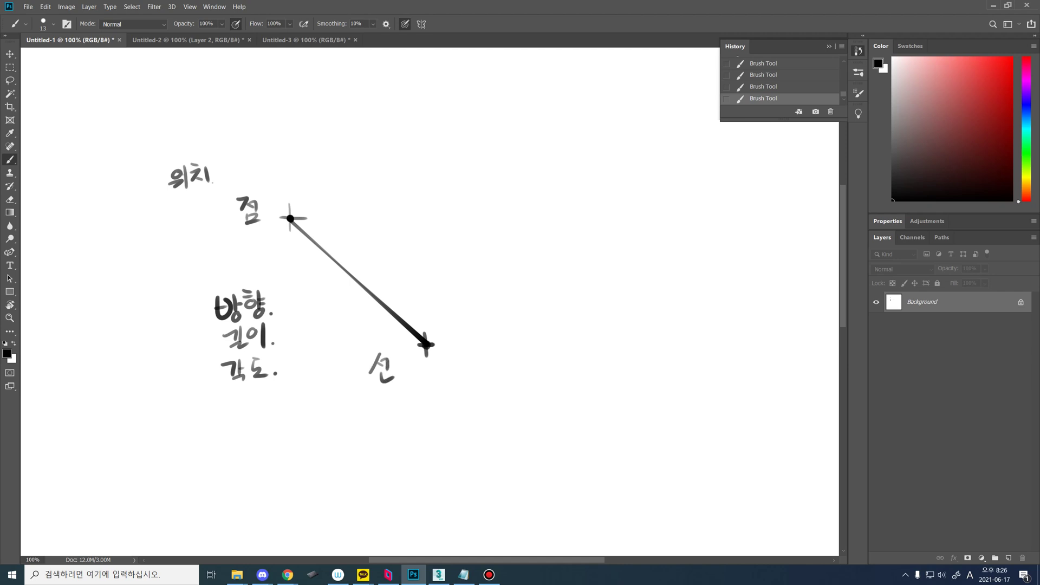
Step: Add a third dot above the line and connect it to both existing dots to close a triangle
left_click(477, 154)
left_click(427, 344, "shift")
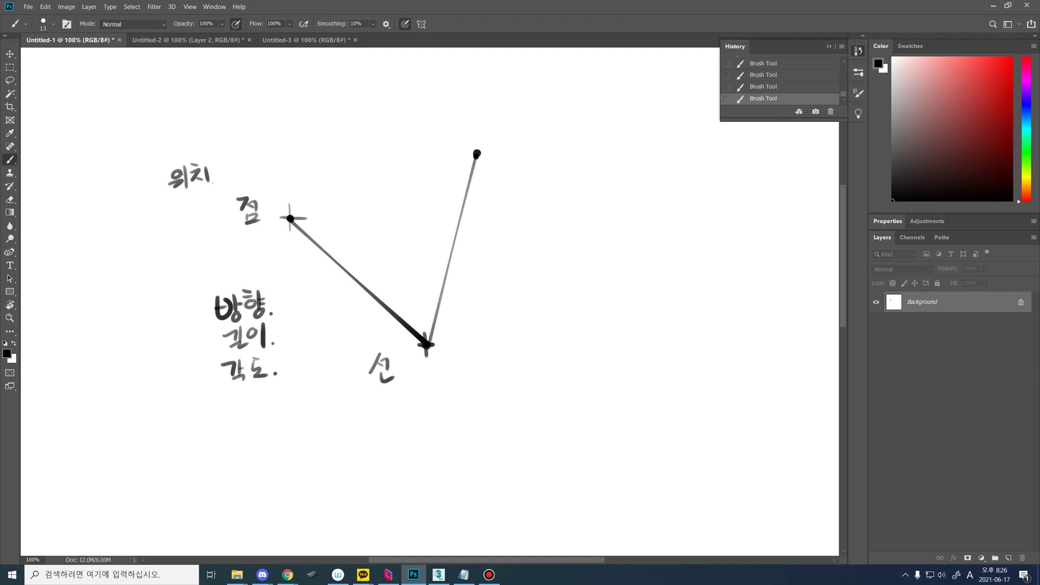
left_click_drag(291, 218, 476, 154)
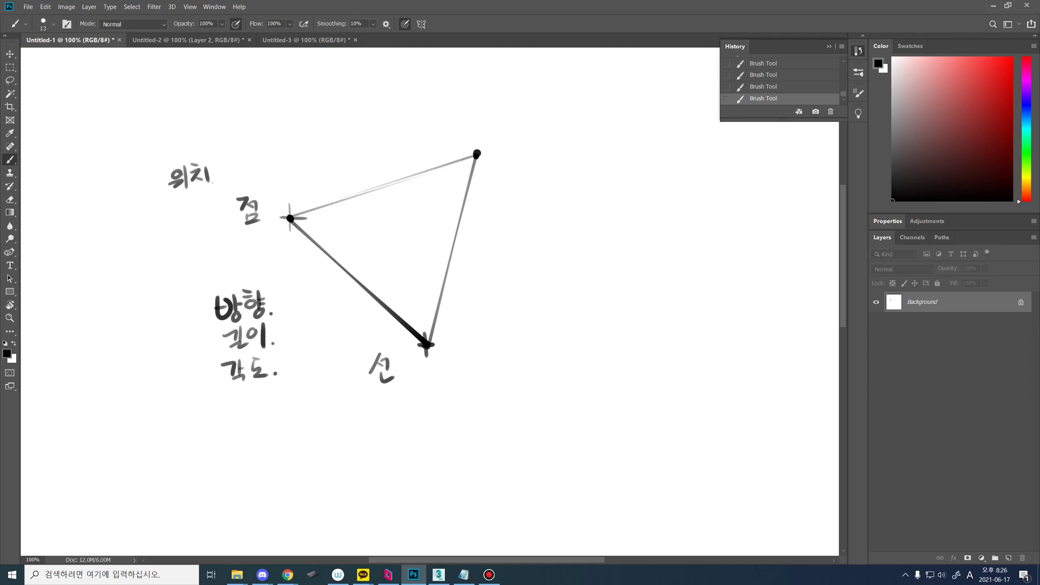
Step: Fill the triangle with diagonal hatching strokes
mouse_move(308, 214)
left_mouse_down()
mouse_move(297, 235)
mouse_move(315, 237)
left_mouse_up()
mouse_move(354, 192)
left_mouse_down()
mouse_move(329, 246)
mouse_move(350, 245)
left_mouse_up()
mouse_move(405, 183)
left_mouse_down()
mouse_move(351, 274)
mouse_move(370, 273)
left_mouse_up()
mouse_move(457, 166)
left_mouse_down()
mouse_move(380, 289)
mouse_move(399, 290)
left_mouse_up()
left_click_drag(447, 237, 403, 313)
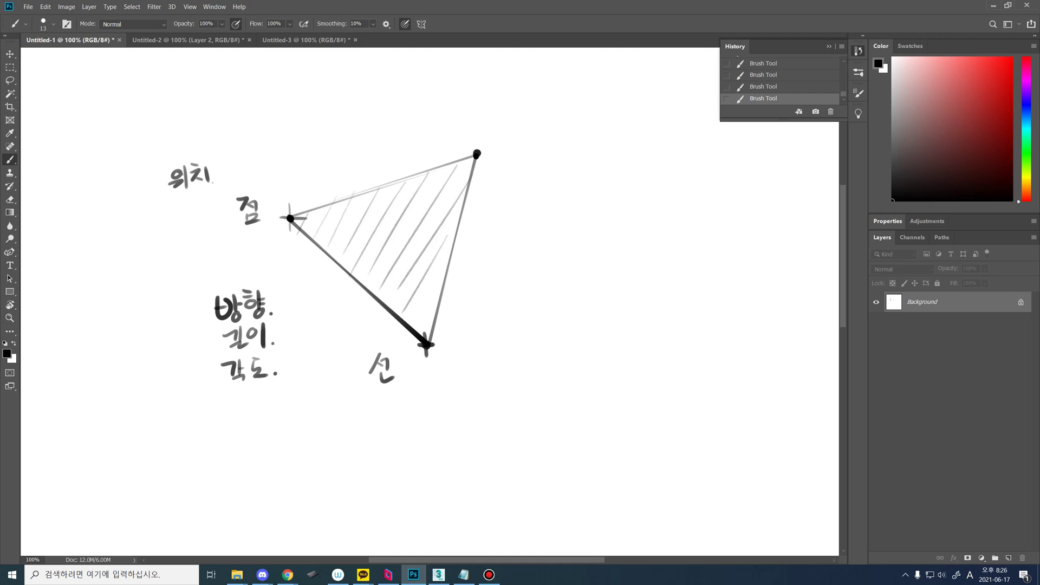
mouse_move(448, 268)
left_mouse_down()
mouse_move(414, 324)
mouse_move(422, 330)
left_mouse_up()
Step: Write "면. 3개" beside the triangle and underline the word "면"
mouse_move(464, 237)
left_mouse_down()
mouse_move(465, 251)
mouse_move(476, 233)
left_mouse_up()
mouse_move(476, 234)
left_mouse_down()
mouse_move(466, 251)
mouse_move(483, 236)
left_mouse_up()
mouse_move(484, 230)
left_mouse_down()
mouse_move(488, 255)
mouse_move(503, 261)
mouse_move(476, 263)
mouse_move(531, 240)
left_mouse_up()
mouse_move(537, 220)
left_mouse_down()
mouse_move(537, 242)
mouse_move(530, 239)
mouse_move(540, 228)
left_mouse_up()
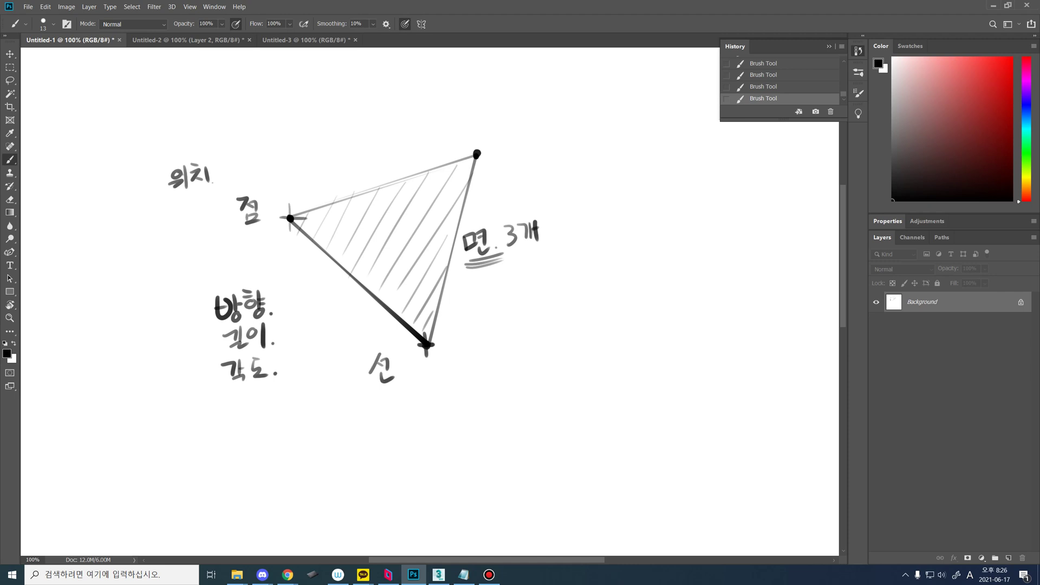
Step: Underline the labels "선" and "점", and write "Vertex" next to "점"
left_click_drag(373, 397, 401, 399)
left_click_drag(234, 232, 250, 228)
mouse_move(139, 221)
left_mouse_down()
mouse_move(146, 247)
mouse_move(157, 221)
left_mouse_up()
mouse_move(166, 234)
left_mouse_down()
mouse_move(173, 230)
mouse_move(176, 242)
left_mouse_up()
left_click_drag(178, 234, 206, 228)
key("ctrl+z")
mouse_move(200, 221)
left_mouse_down()
mouse_move(202, 242)
mouse_move(225, 244)
left_mouse_up()
left_click_drag(225, 226, 216, 243)
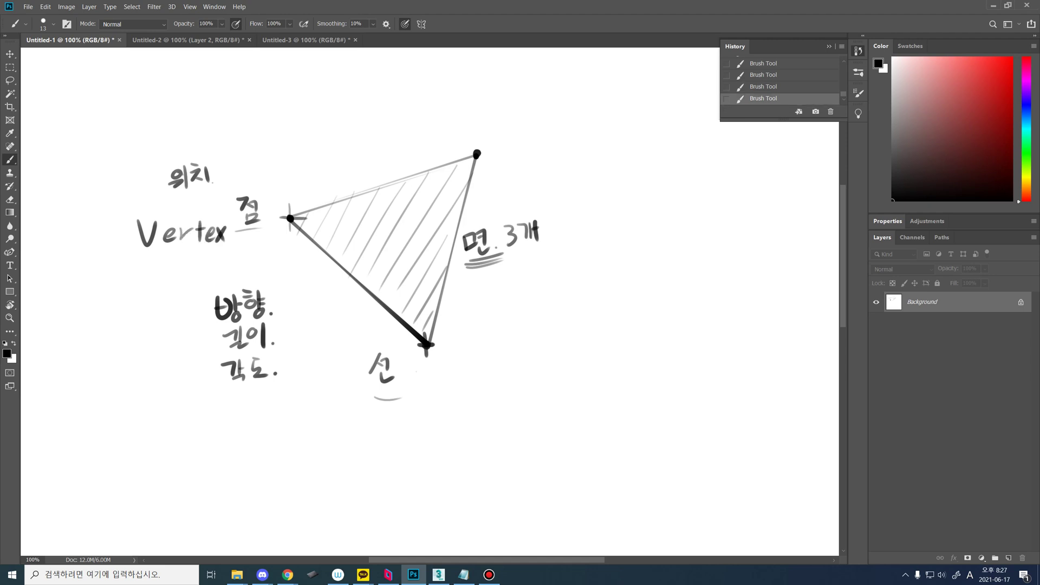
Step: Write "edge" below the label "선" and "poly" below the label "면. 3개"
left_click_drag(351, 432, 384, 437)
mouse_move(385, 401)
left_mouse_down()
mouse_move(389, 440)
mouse_move(406, 440)
mouse_move(386, 441)
left_mouse_up()
mouse_move(411, 426)
left_mouse_down()
mouse_move(418, 416)
mouse_move(429, 431)
left_mouse_up()
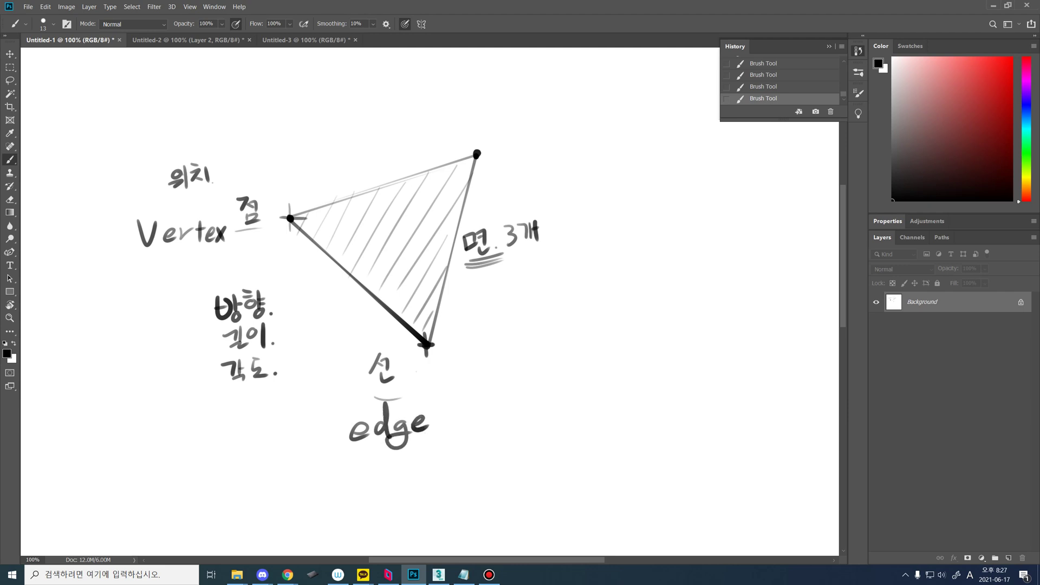
mouse_move(513, 268)
left_mouse_down()
mouse_move(515, 299)
mouse_move(514, 276)
mouse_move(544, 274)
left_mouse_up()
mouse_move(549, 261)
left_mouse_down()
mouse_move(550, 279)
mouse_move(570, 270)
mouse_move(580, 283)
mouse_move(562, 281)
left_mouse_up()
Step: Try extending the word "poly" to "polygon", and undo the added letters
mouse_move(580, 266)
left_mouse_down()
mouse_move(590, 255)
mouse_move(584, 265)
left_mouse_up()
left_click_drag(595, 254, 607, 264)
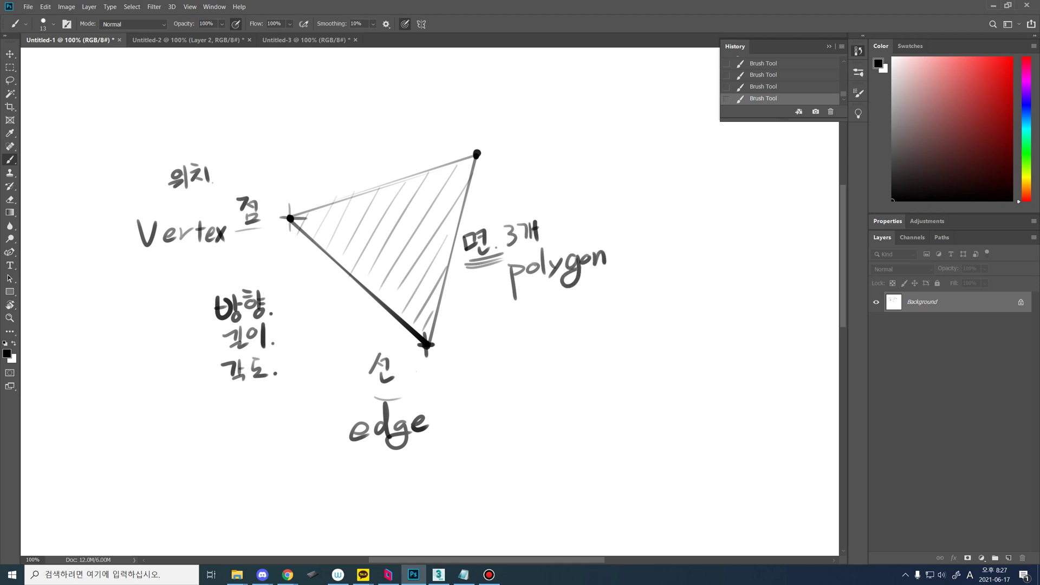
key("ctrl+z")
key("ctrl+z")
key("ctrl+z")
key("ctrl+z")
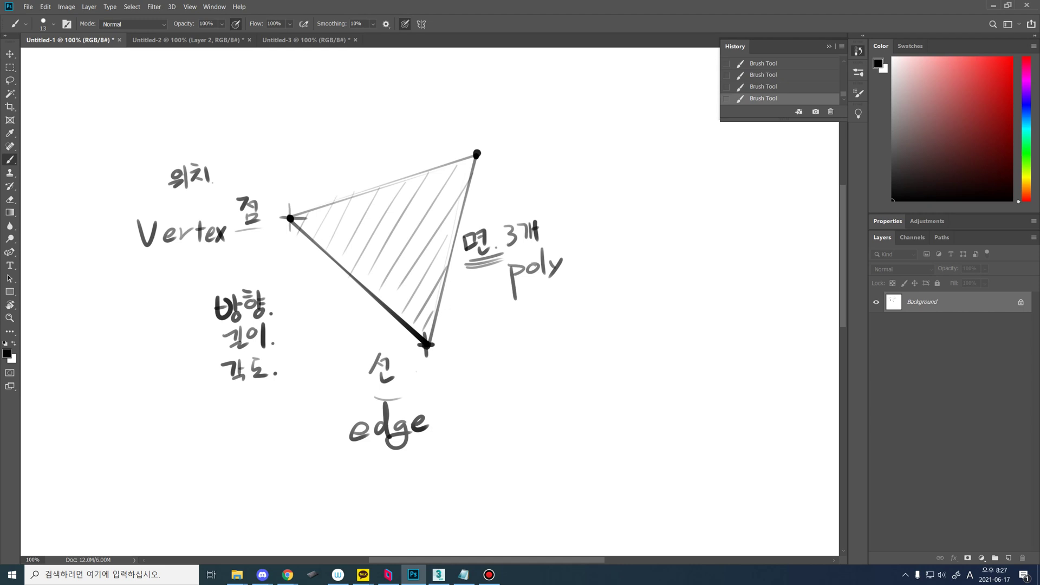
Step: Draw a second triangle on the hatched triangle's upper edge, with a new dot at its peak, forming a four-sided shape
mouse_move(328, 76)
left_mouse_down()
mouse_move(278, 220)
mouse_move(308, 157)
mouse_move(291, 215)
left_mouse_up()
left_click_drag(337, 62, 482, 151)
left_click_drag(338, 53, 326, 101)
mouse_move(345, 58)
left_mouse_down()
mouse_move(383, 89)
mouse_move(325, 105)
left_mouse_up()
Step: Fill the new upper triangle with diagonal hatching strokes
left_click_drag(373, 79, 307, 153)
left_click_drag(374, 96, 290, 201)
mouse_move(399, 96)
left_mouse_down()
mouse_move(307, 208)
mouse_move(386, 137)
left_mouse_up()
left_click_drag(384, 138, 329, 199)
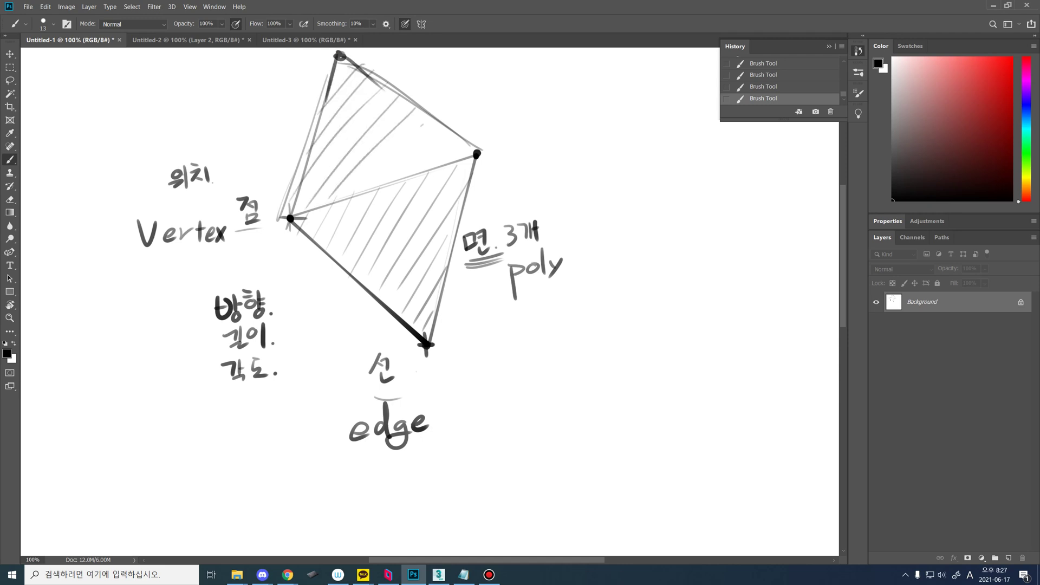
left_click_drag(421, 125, 348, 200)
mouse_move(430, 130)
left_mouse_down()
mouse_move(375, 187)
mouse_move(403, 179)
left_mouse_up()
mouse_move(462, 138)
left_mouse_down()
mouse_move(429, 169)
mouse_move(442, 170)
left_mouse_up()
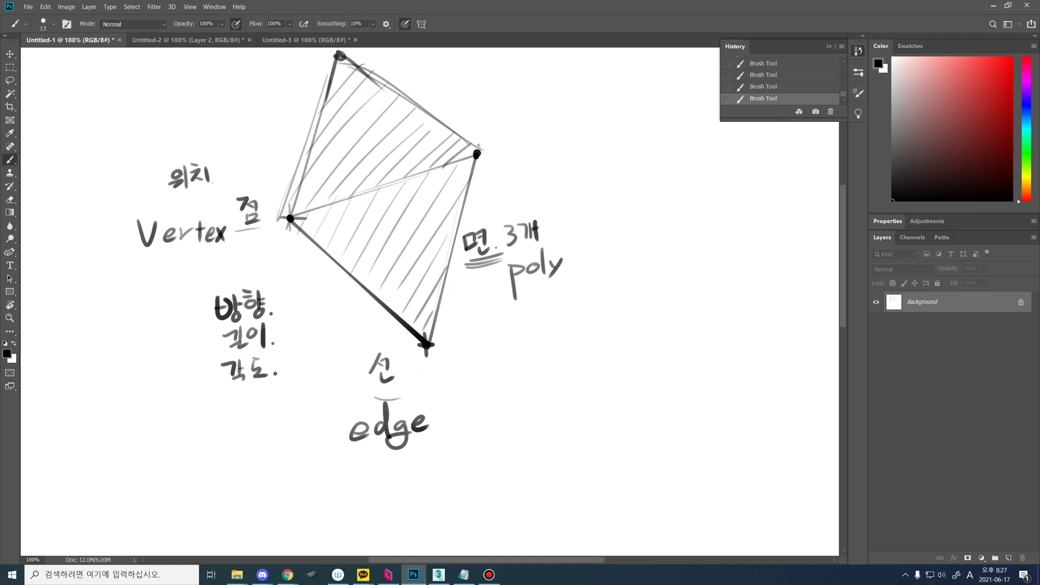
Step: Draw an arrow from the four-sided shape to "면", and underline "poly", "Vertex", "edge" and "면"
mouse_move(385, 168)
left_mouse_down()
mouse_move(475, 222)
mouse_move(460, 228)
left_mouse_up()
mouse_move(505, 282)
left_mouse_down()
mouse_move(573, 269)
mouse_move(555, 279)
left_mouse_up()
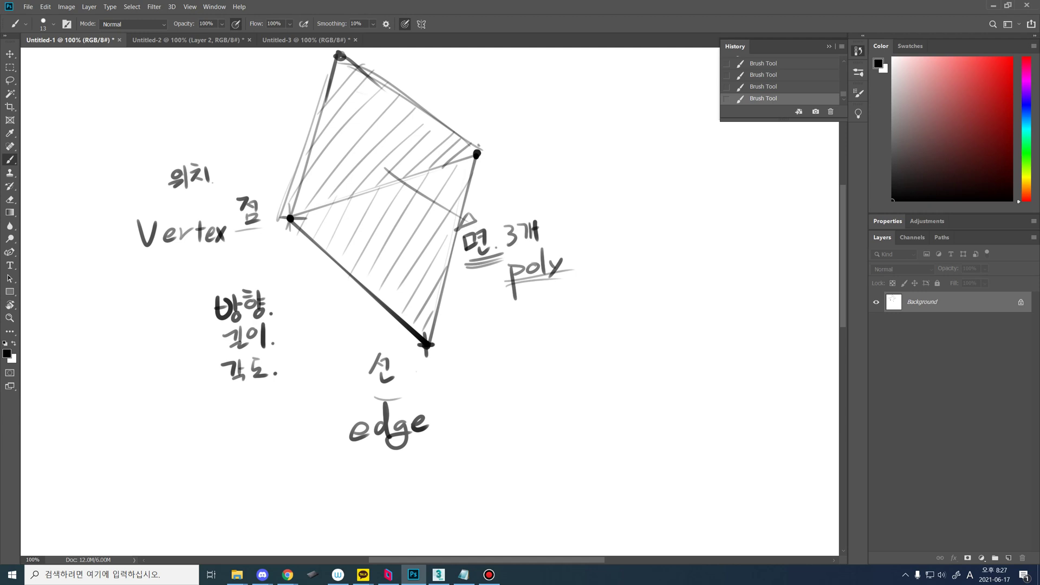
left_click_drag(126, 250, 240, 240)
left_click_drag(333, 443, 419, 435)
left_click_drag(463, 274, 528, 266)
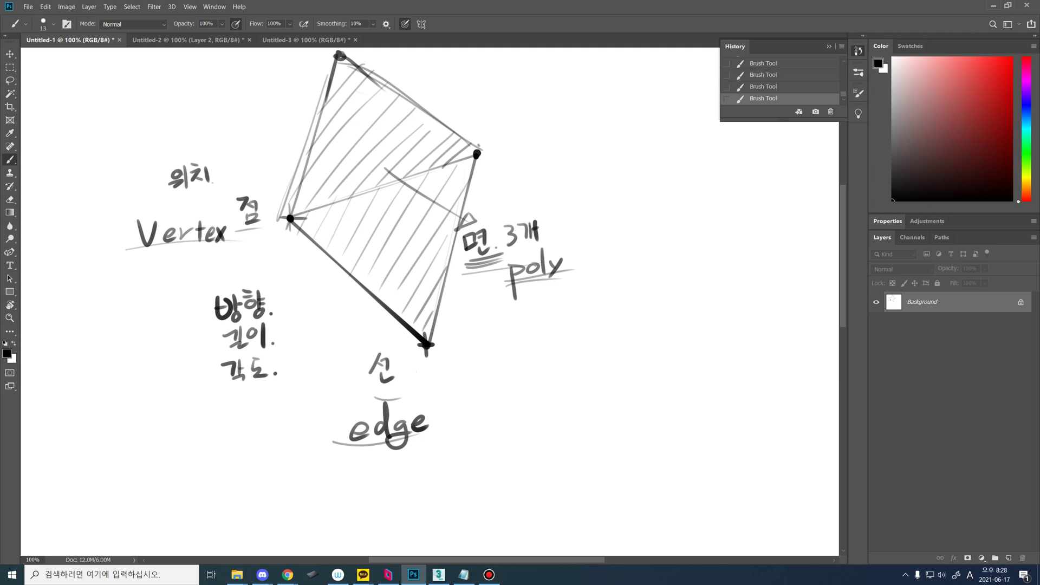
Step: Switch to 3ds Max, bring the Notepad notes alongside it and convert the green box to an editable poly
left_click(439, 574)
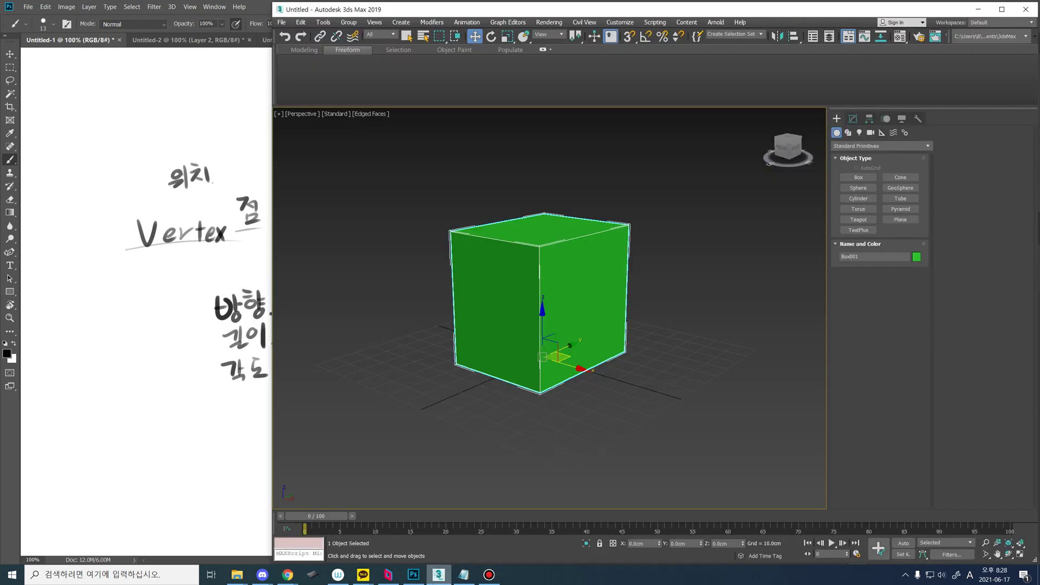
middle_click_drag(653, 369, 617, 348, "alt")
scroll(623, 390, "up", 2)
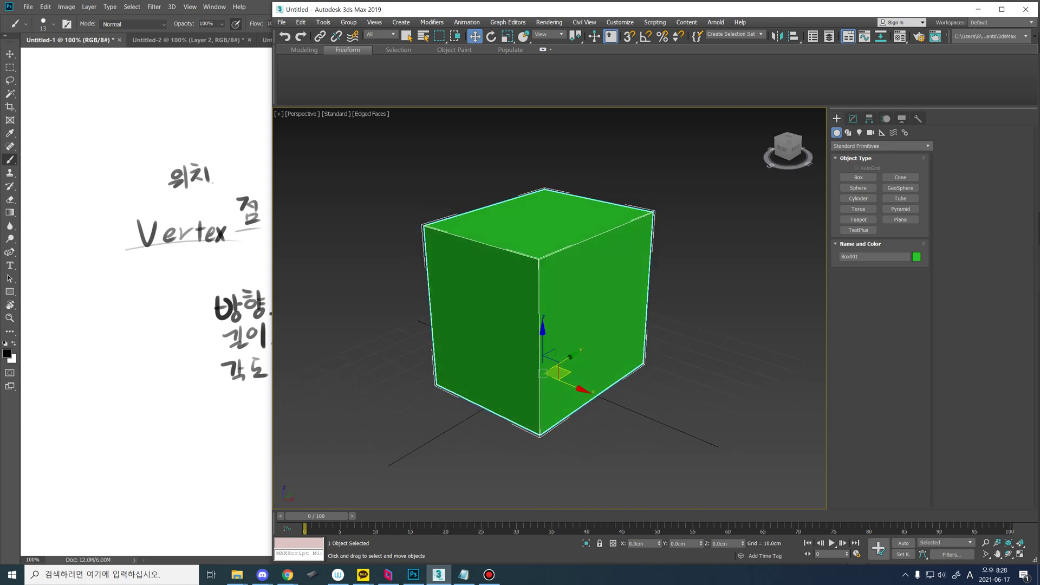
left_click(464, 575)
right_click(564, 321)
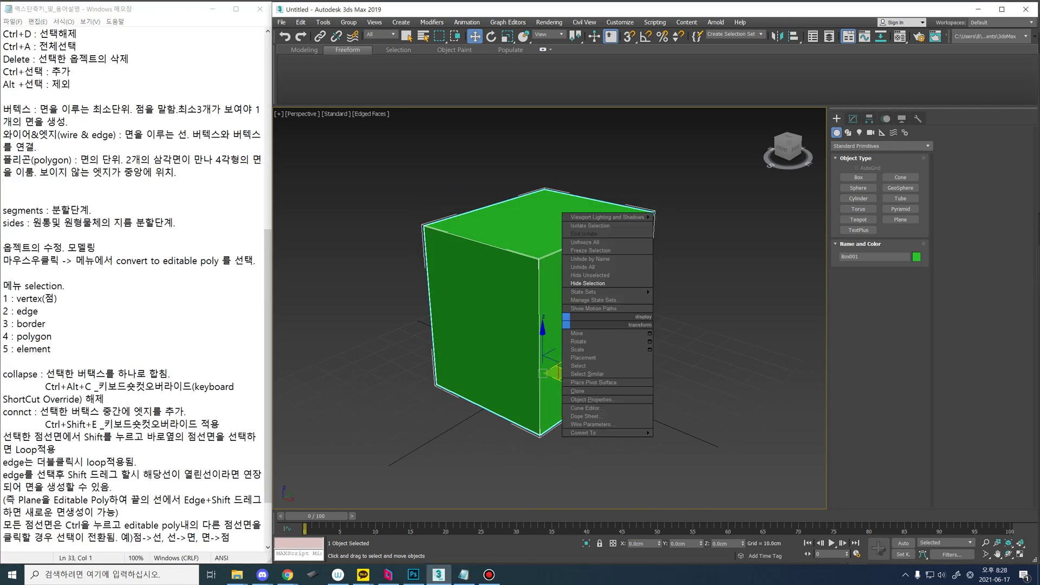
mouse_move(607, 432)
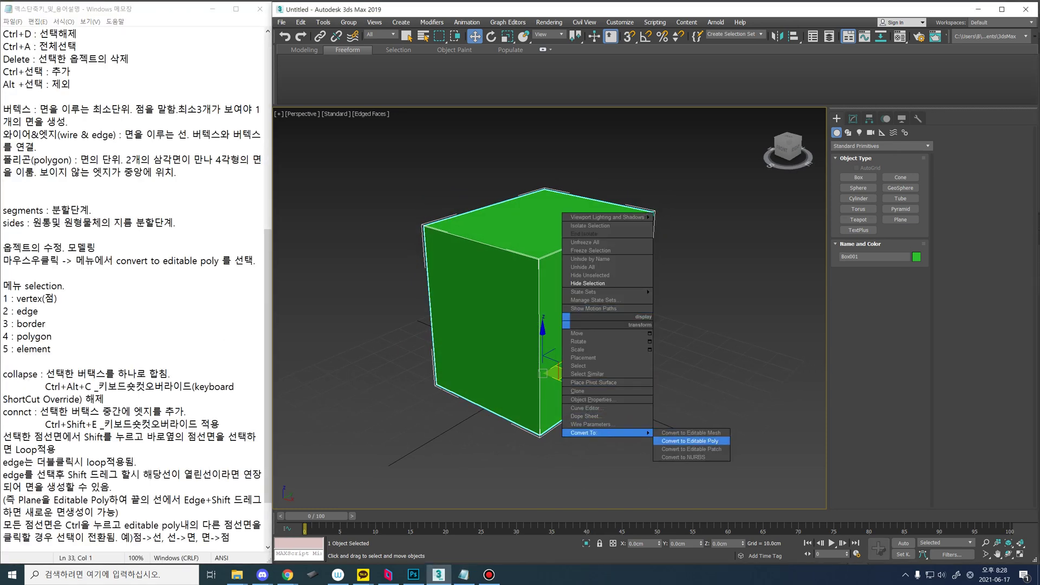
left_click(689, 441)
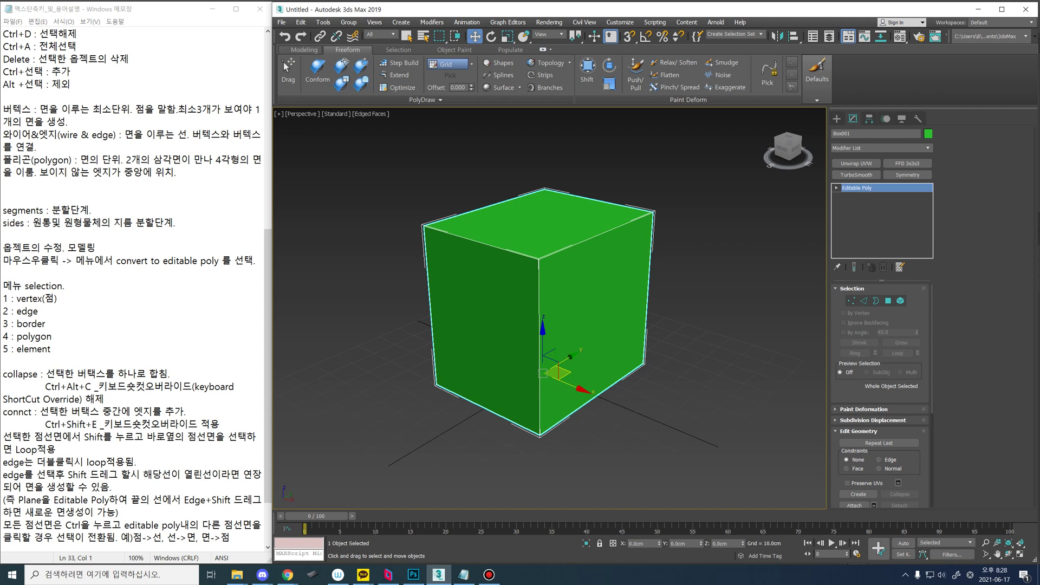
Step: Show the Modeling ribbon tools, enter the Vertex level and select several of the box's visible corner vertices one at a time
left_click(304, 49)
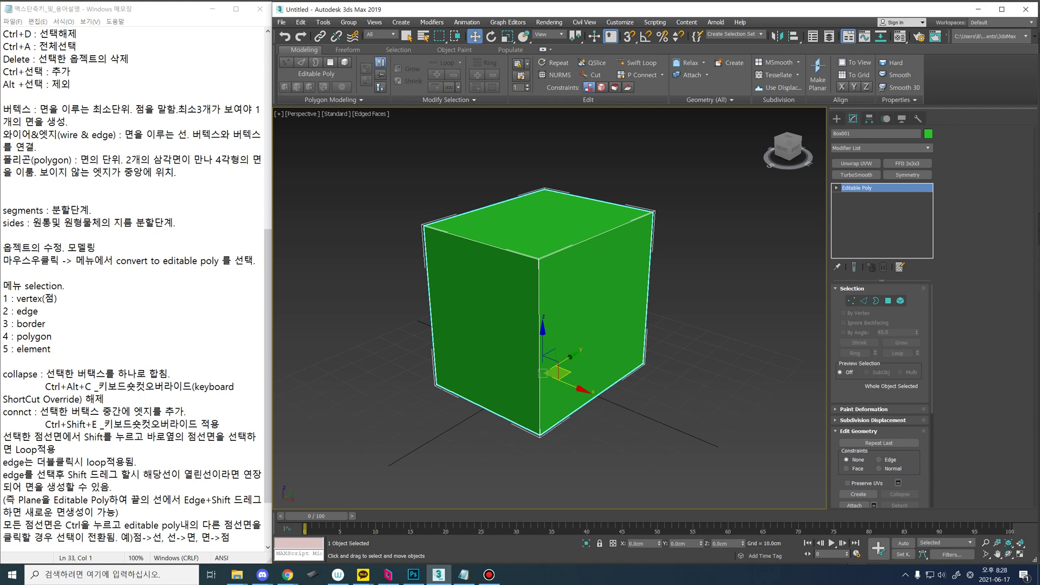
key("1")
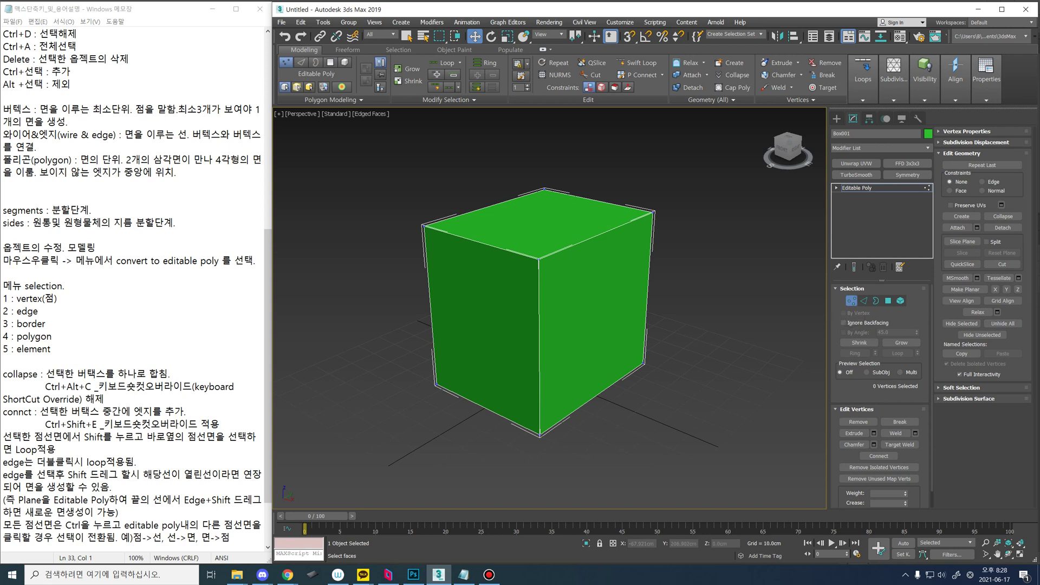
left_click(652, 212)
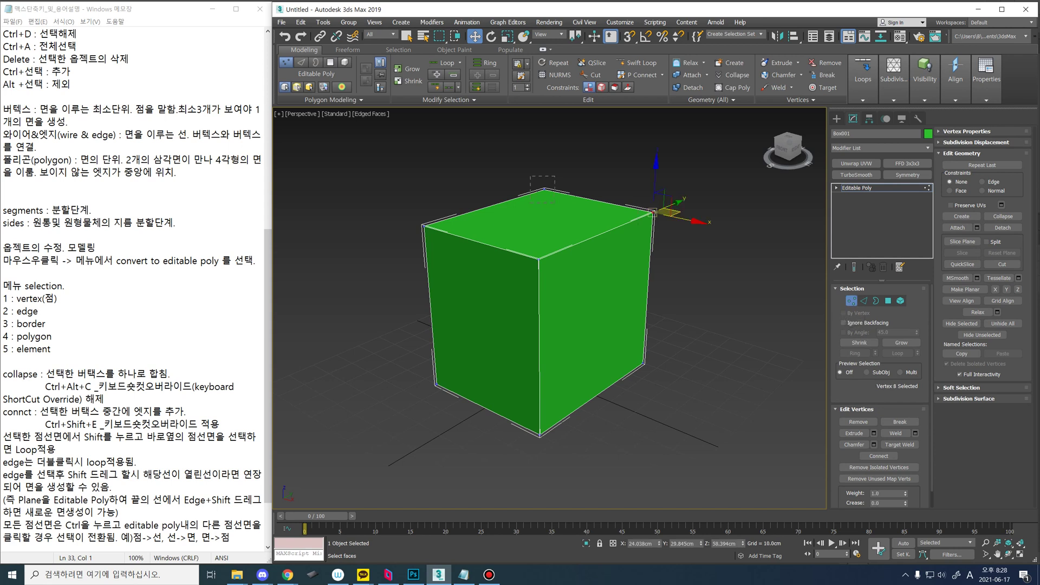
left_click(539, 261)
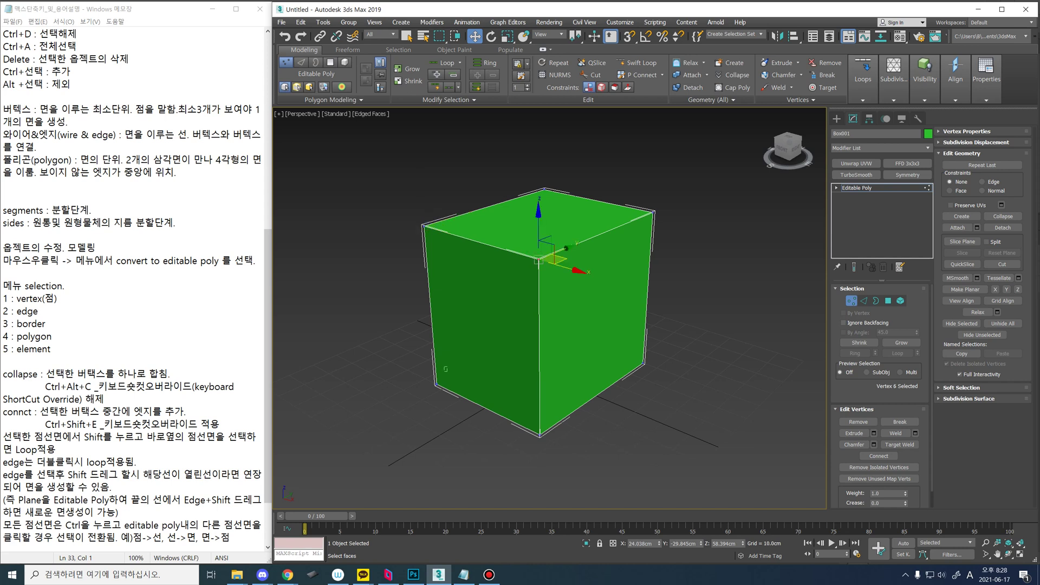
left_click(436, 384)
left_click(540, 436)
left_click(643, 363)
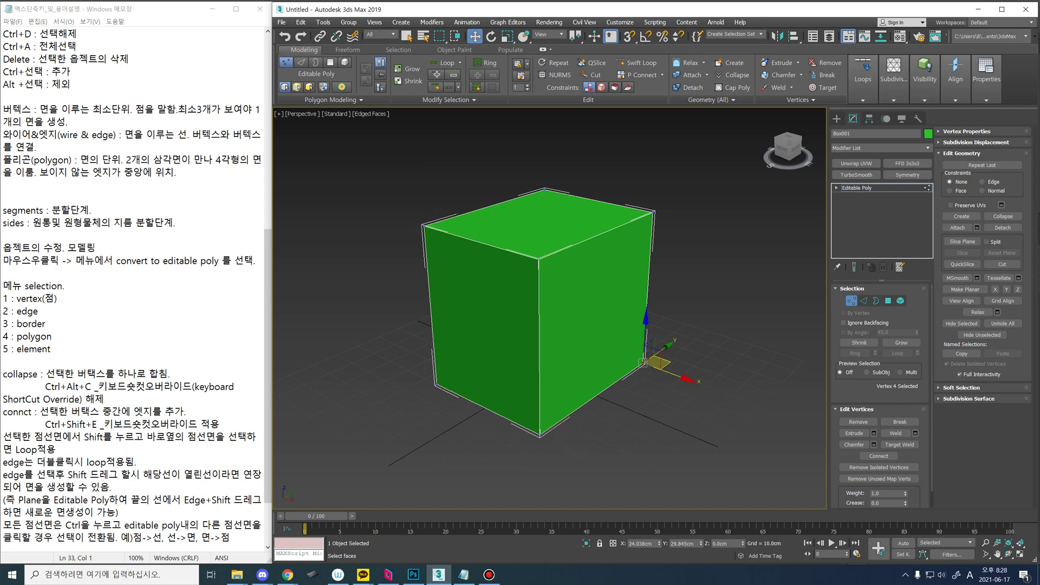
Step: Inspect the box's hidden and upper corner vertices in wireframe by selecting them individually, restore the shaded display and clear the selection
key("F3")
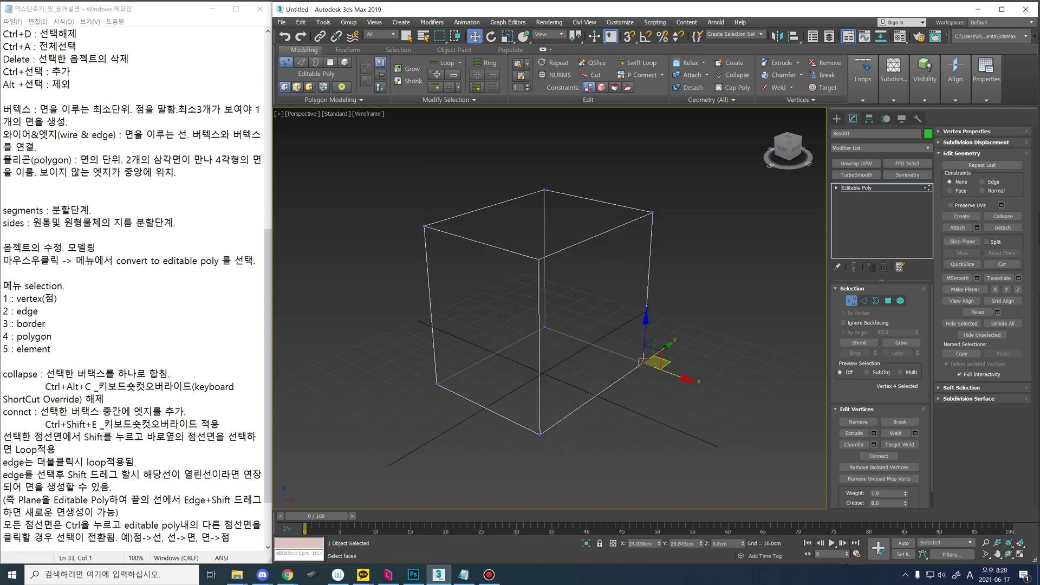
left_click(545, 327)
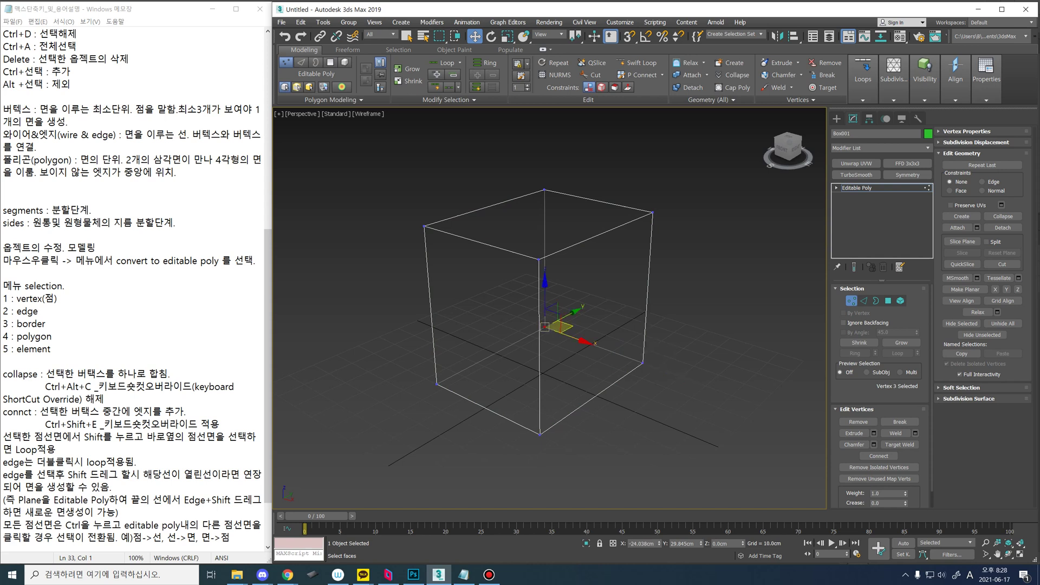
left_click(539, 260)
left_click(545, 190)
left_click(653, 212)
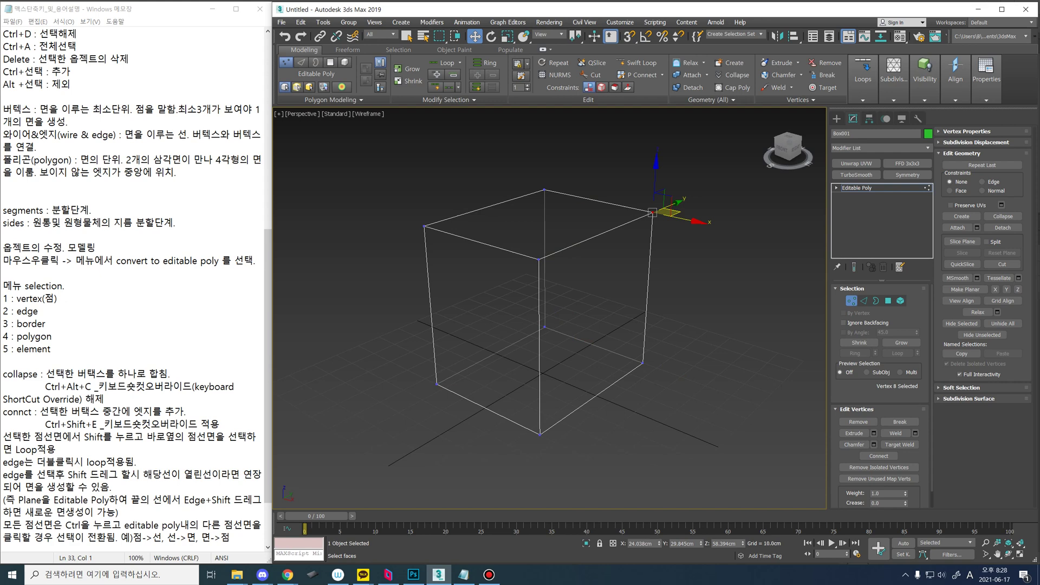
key("F3")
key("ctrl+d")
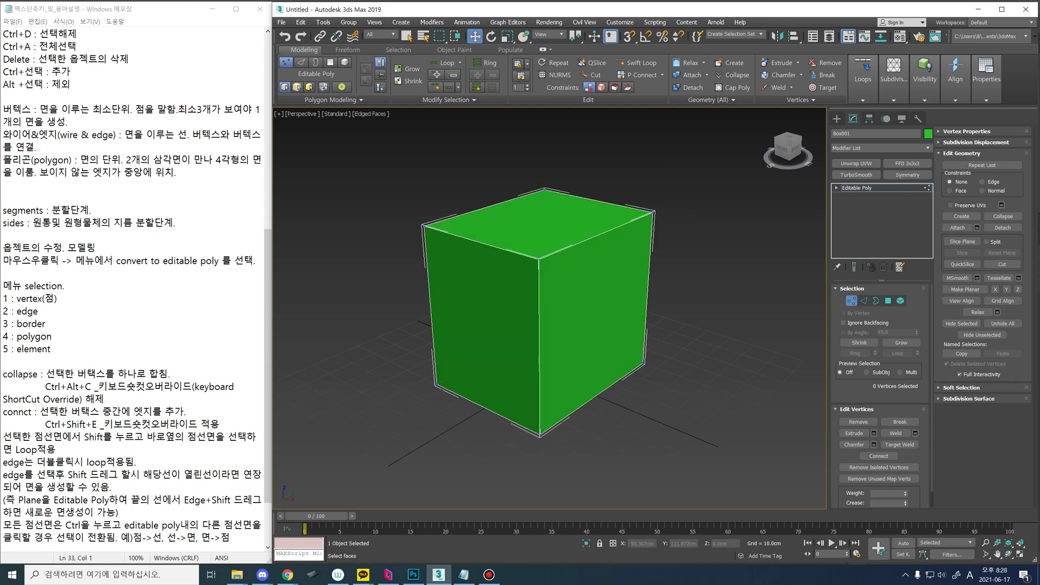
Step: Select the box's four top corner vertices and try moving them down vertically
left_click(653, 212)
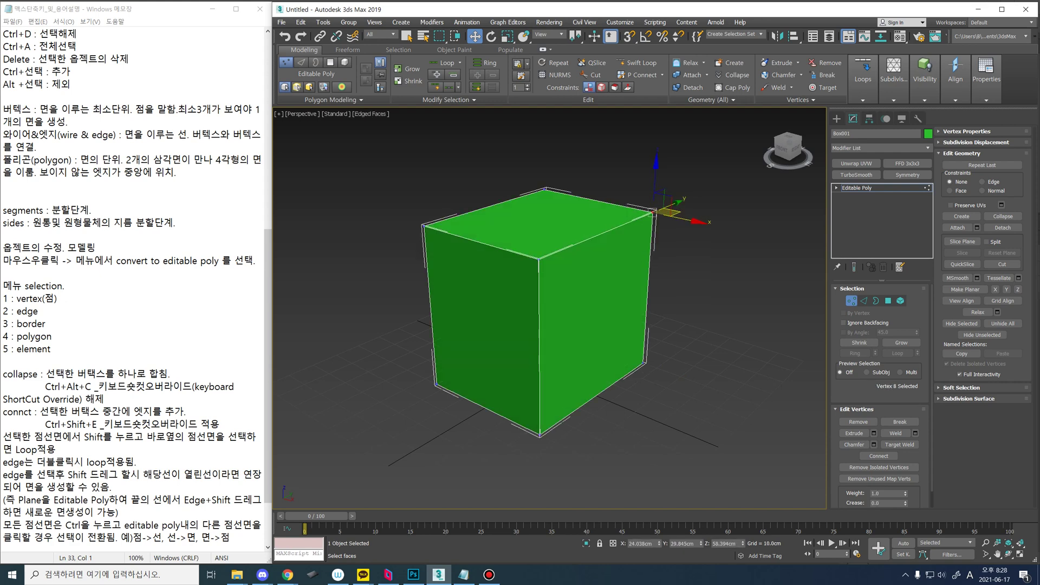
middle_click_drag(653, 212, 680, 234, "alt")
key("q")
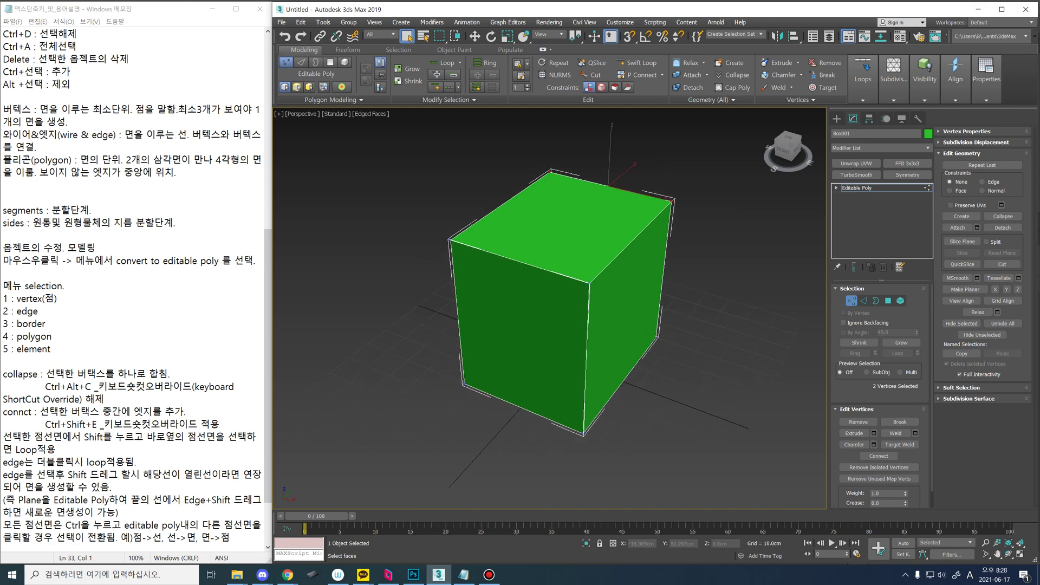
left_click(590, 283, "ctrl")
middle_click_drag(591, 282, 546, 267, "alt")
key("w")
left_click_drag(567, 182, 567, 283)
right_click(568, 283)
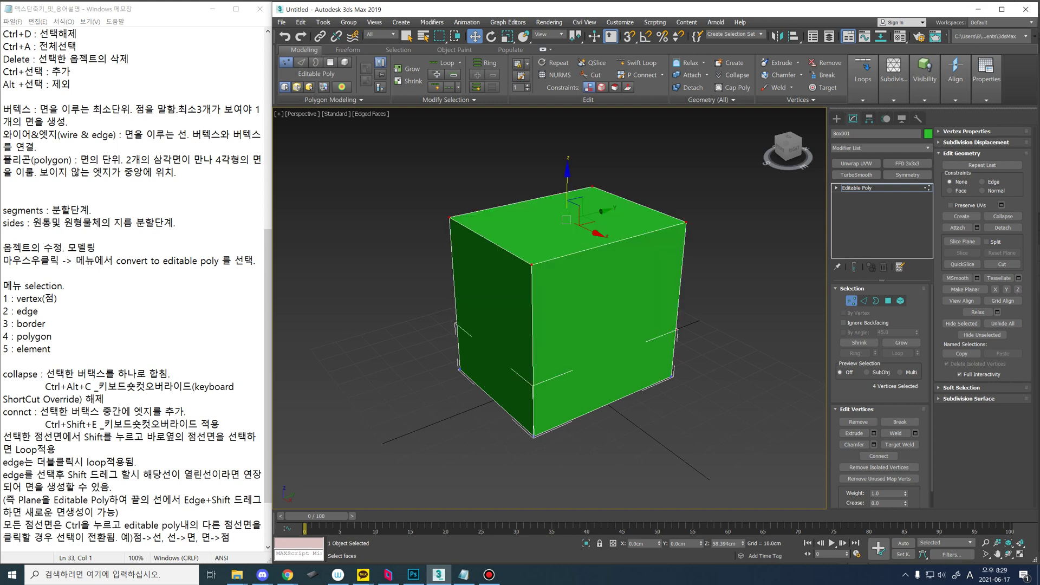
middle_click_drag(567, 284, 590, 283, "alt")
scroll(568, 284, "up", 2)
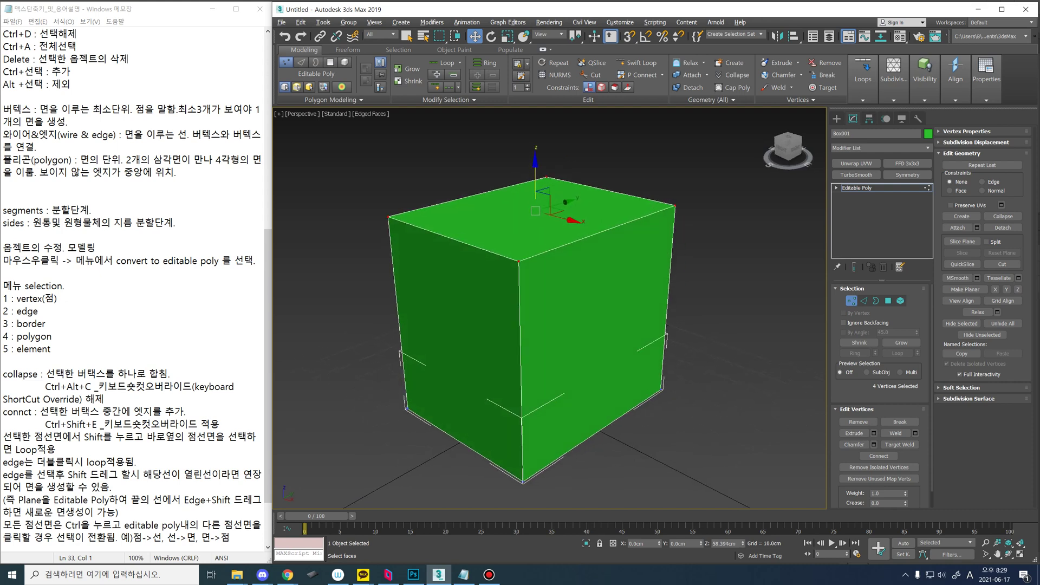
Step: Remove the two nearest top corner vertices from the selection and try moving the remaining two vertically
left_click(518, 261, "alt")
left_click(389, 217, "alt")
mouse_move(390, 219)
middle_mouse_down()
mouse_move(402, 233)
mouse_move(371, 222)
middle_mouse_up()
scroll(371, 222, "down", 3)
mouse_move(613, 199)
left_mouse_down()
mouse_move(613, 304)
mouse_move(614, 147)
mouse_move(614, 196)
left_mouse_up()
middle_click_drag(613, 196, 581, 188)
scroll(650, 221, "up", 2)
Step: Select all four top vertices of the box and lower them slightly to about Z 56.93 cm
left_click_drag(618, 202, 399, 238)
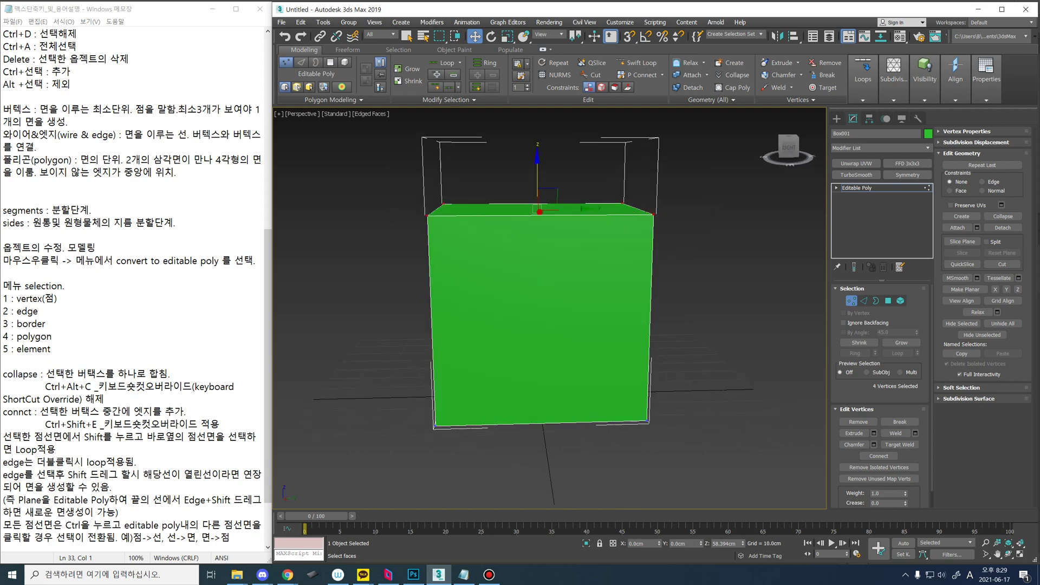
middle_click_drag(417, 233, 490, 258, "alt")
mouse_move(538, 179)
left_mouse_down()
mouse_move(537, 256)
mouse_move(538, 181)
left_mouse_up()
middle_click_drag(537, 183, 526, 139, "alt")
scroll(528, 178, "up", 4)
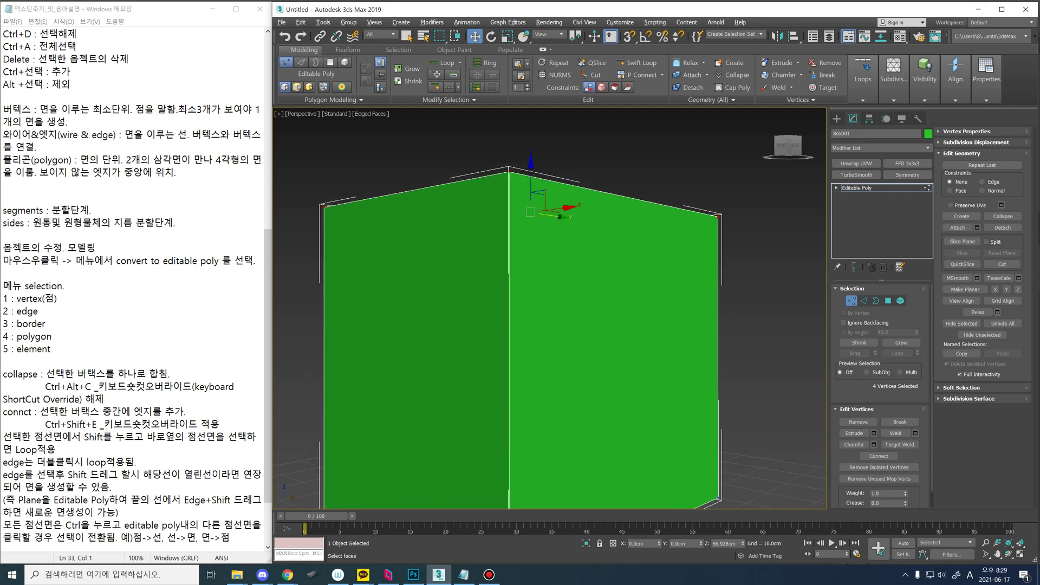
middle_click_drag(528, 179, 556, 170)
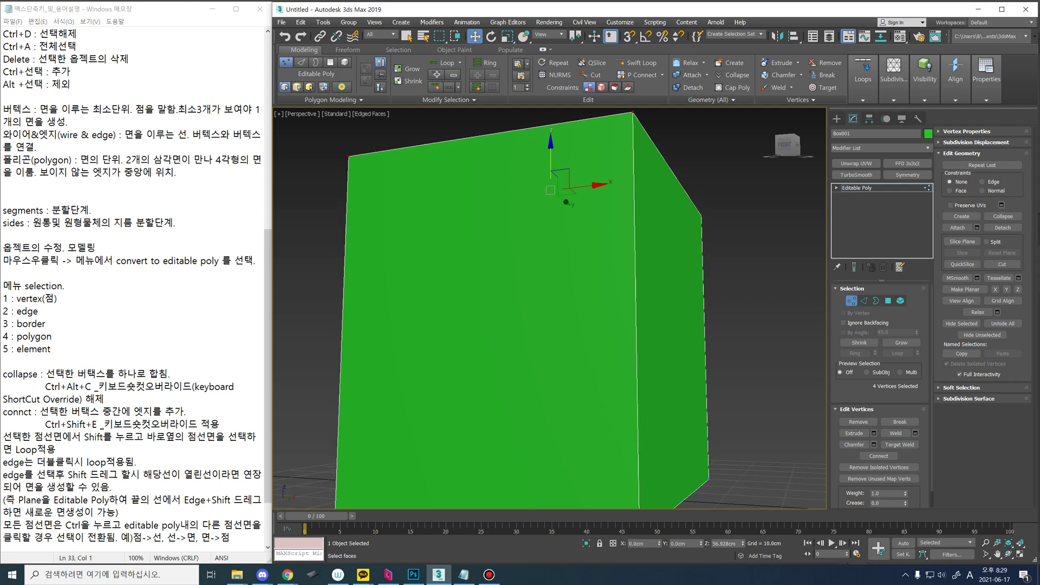
middle_click_drag(674, 239, 645, 271, "alt")
scroll(674, 257, "down", 2)
scroll(661, 257, "down", 1)
scroll(649, 269, "up", 1)
Step: Try rotating and scaling the four selected top vertices, undoing each change, and clear the selection
key("e")
left_click_drag(567, 220, 567, 244)
key("ctrl+z")
key("r")
key("ctrl+z")
middle_click_drag(568, 244, 569, 230, "alt")
scroll(590, 295, "down", 3)
middle_click_drag(613, 293, 561, 285, "alt")
left_click(602, 298)
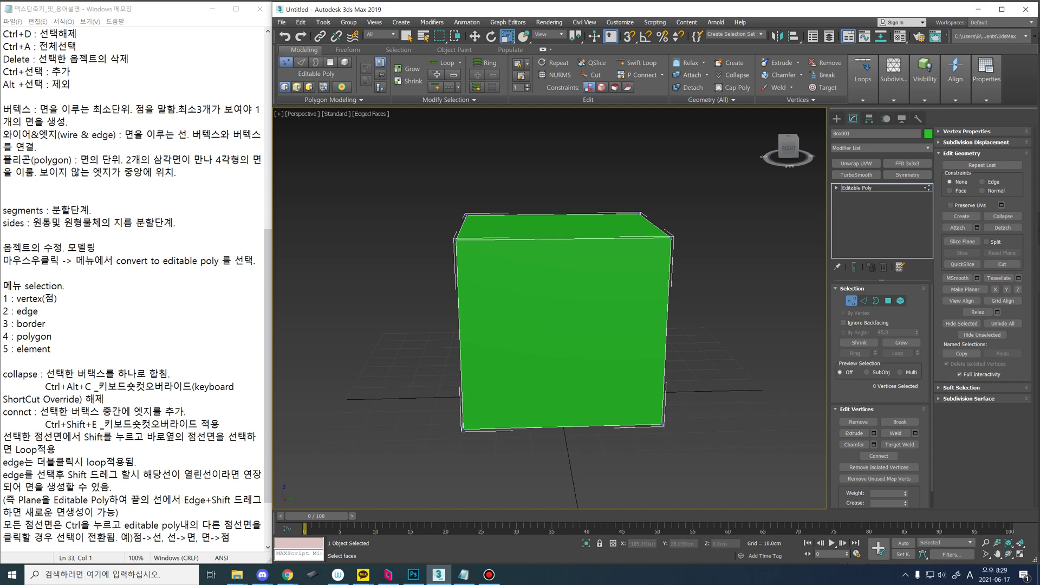
Step: Cut a continuous line around the middle of the box across its top, two opposite sides and bottom
middle_click_drag(561, 285, 606, 296, "alt")
scroll(608, 306, "up", 1)
scroll(606, 296, "up", 1)
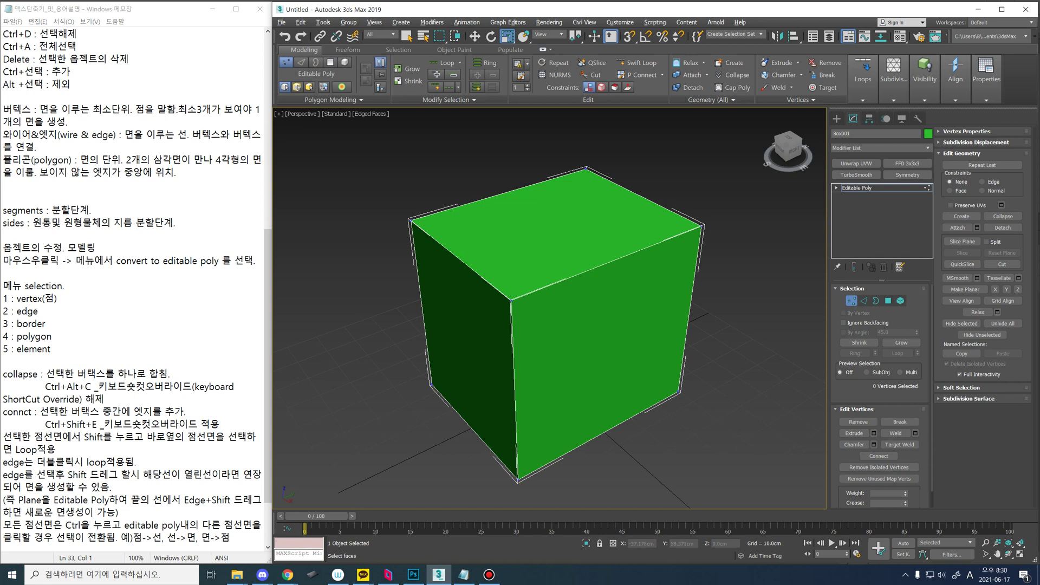
scroll(881, 390, "down", 2)
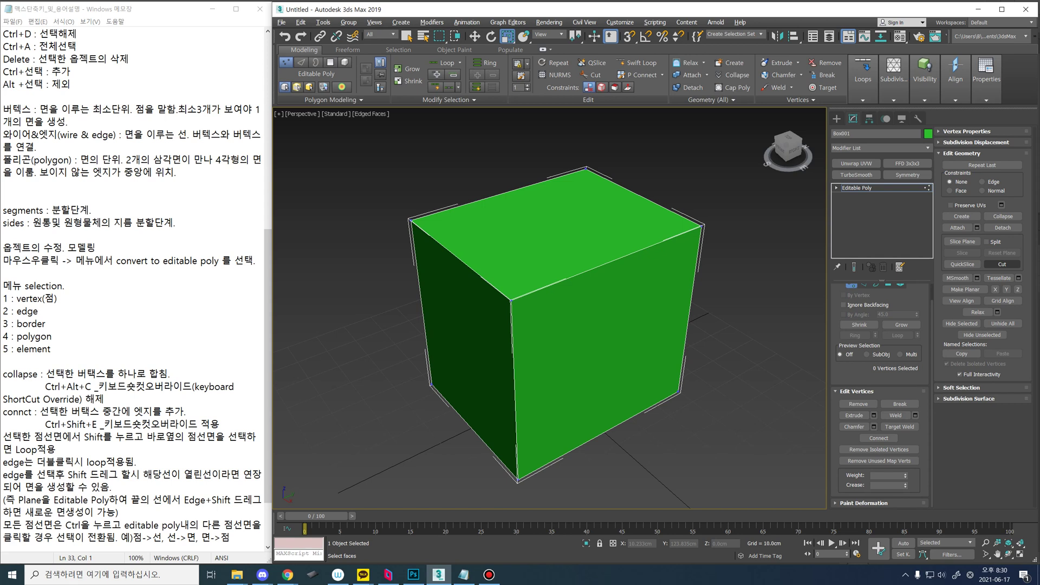
left_click(1003, 265)
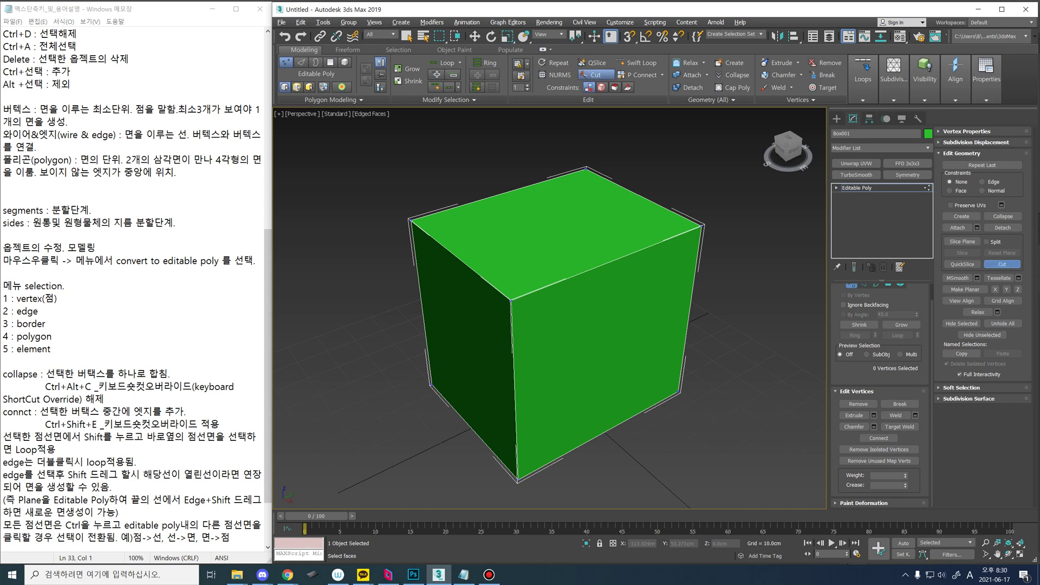
left_click(508, 191)
left_click(614, 260)
left_click(613, 427)
middle_click_drag(518, 480, 634, 250, "alt")
left_click(520, 342)
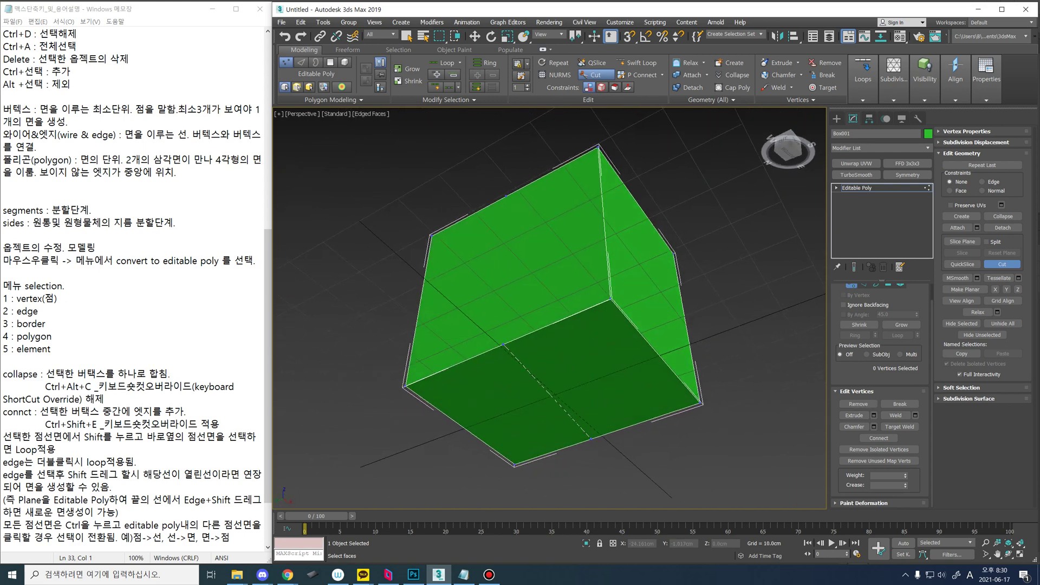
left_click(503, 344)
middle_click_drag(520, 282, 553, 314, "alt")
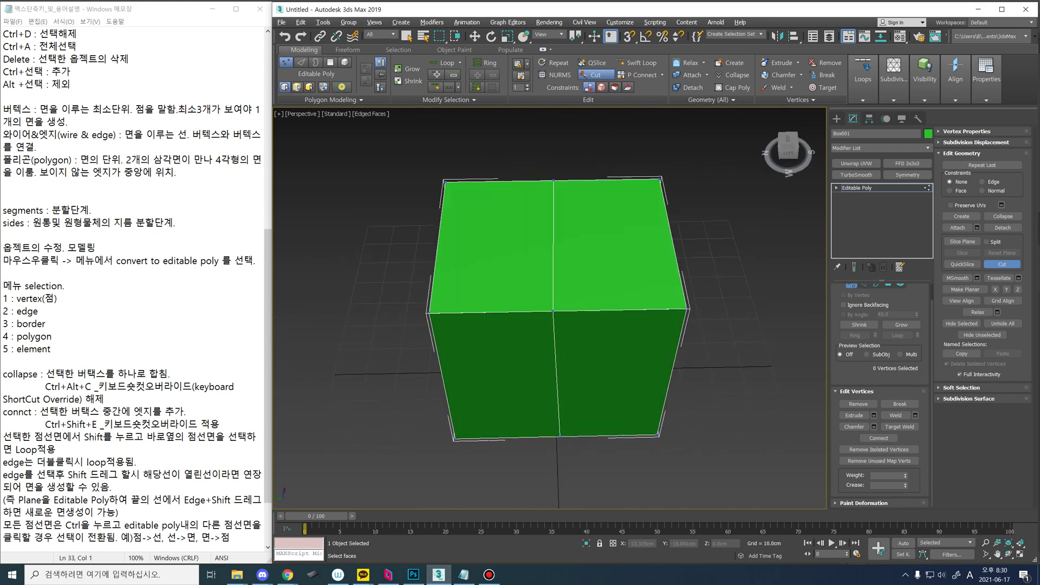
middle_click_drag(553, 311, 525, 332, "alt")
key("q")
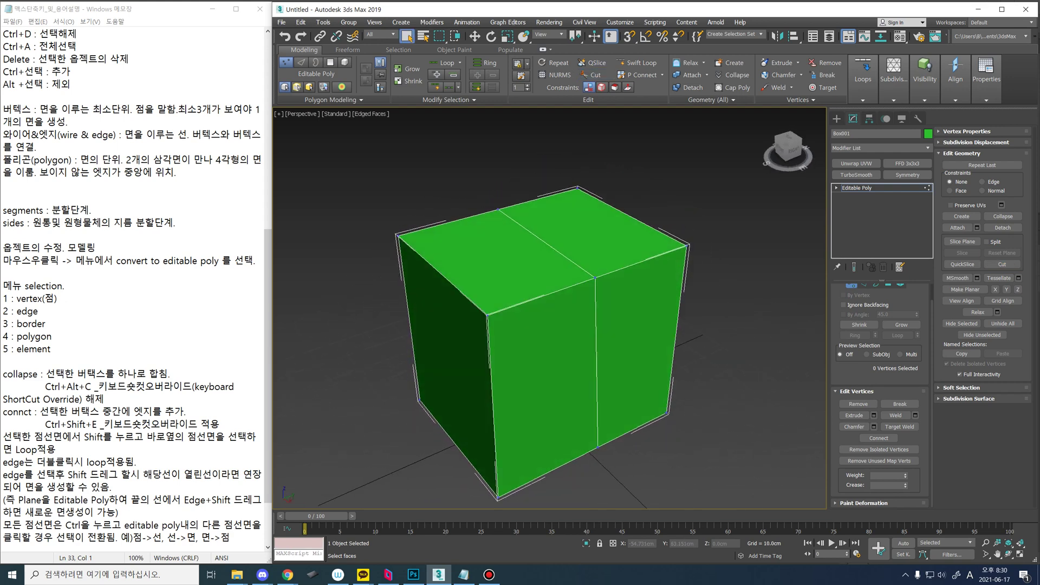
Step: Select the two end vertices of the cut line on the top face and try scaling them along X to about 83%
left_click(595, 278)
middle_click_drag(596, 280, 601, 328, "alt")
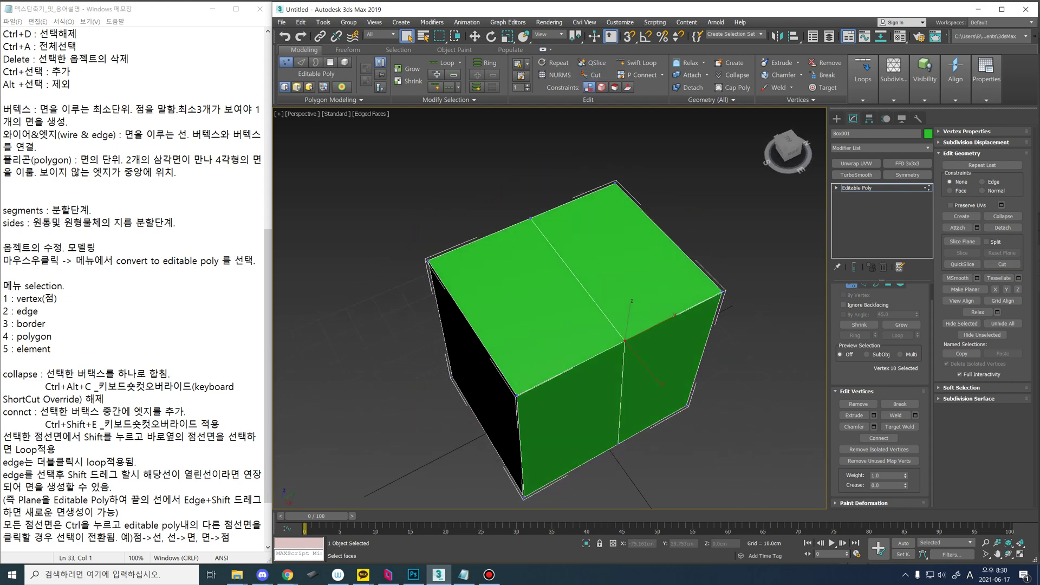
left_click(531, 218, "ctrl")
middle_click_drag(534, 222, 552, 179, "alt")
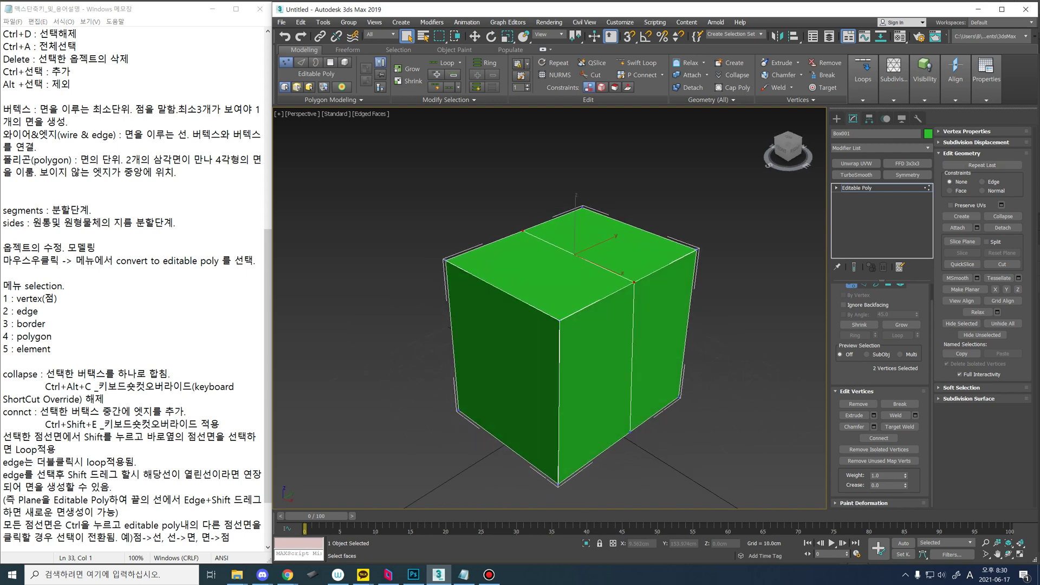
middle_click_drag(699, 304, 672, 339)
key("w")
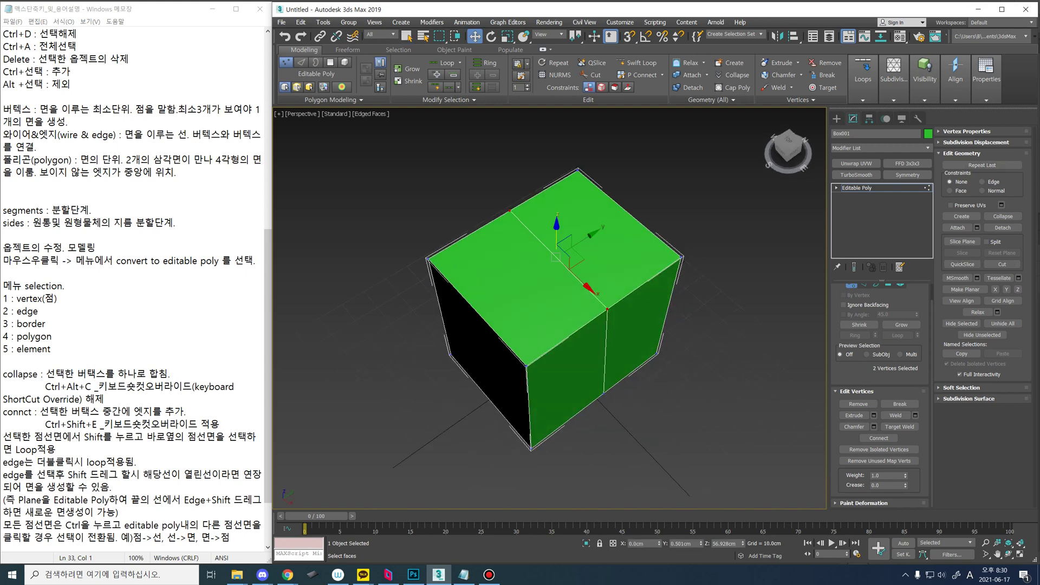
key("e")
key("r")
left_click_drag(593, 293, 564, 288)
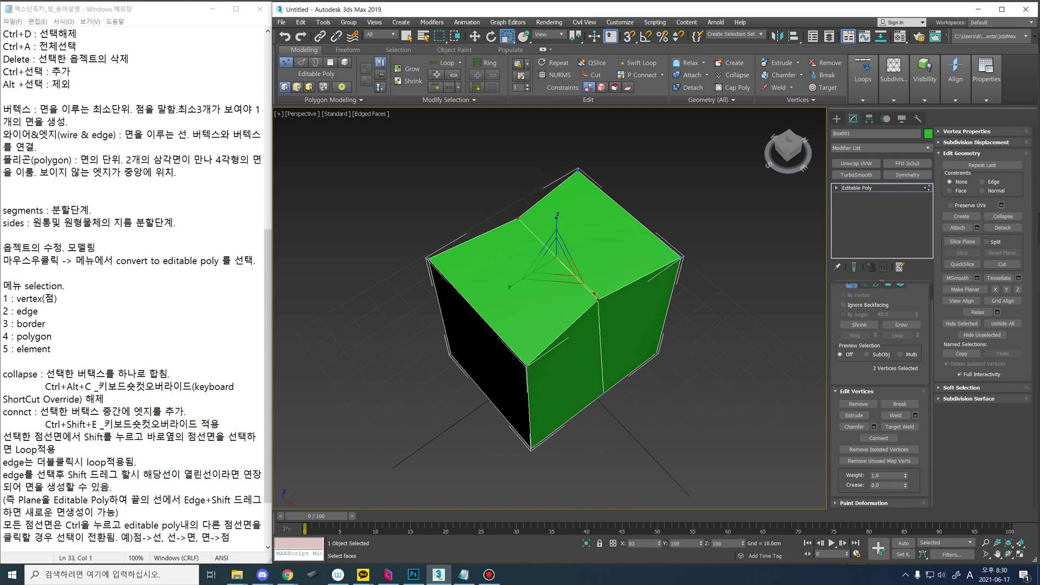
key("ctrl+z")
Step: Examine the cut loop's four edges at the Edge level, then undo the cut around the box
middle_click_drag(555, 252, 493, 230)
scroll(542, 230, "up", 2)
key("ctrl+d")
key("2")
middle_click_drag(536, 279, 544, 317, "alt")
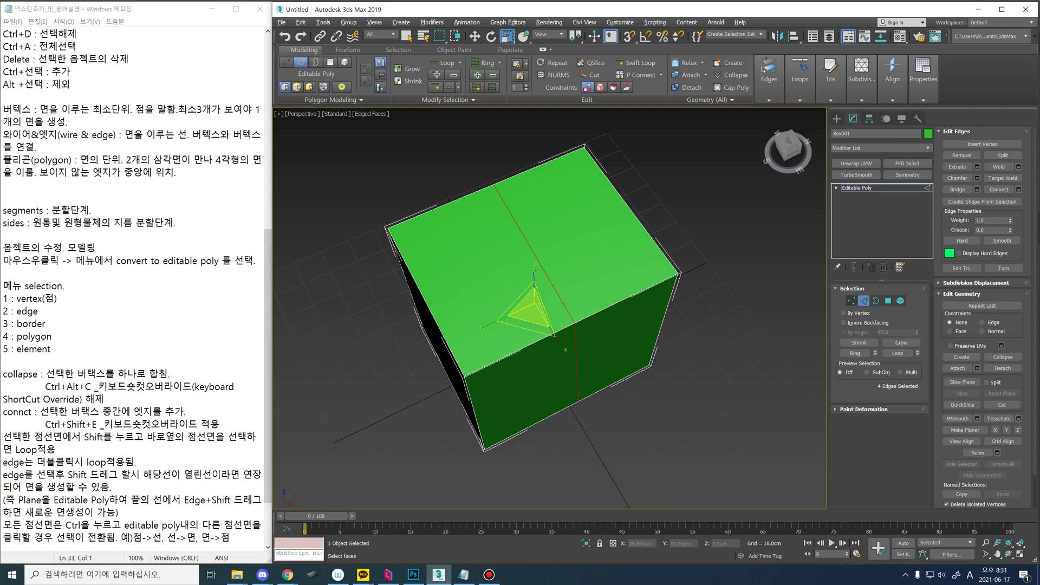
middle_click_drag(613, 325, 618, 276, "alt")
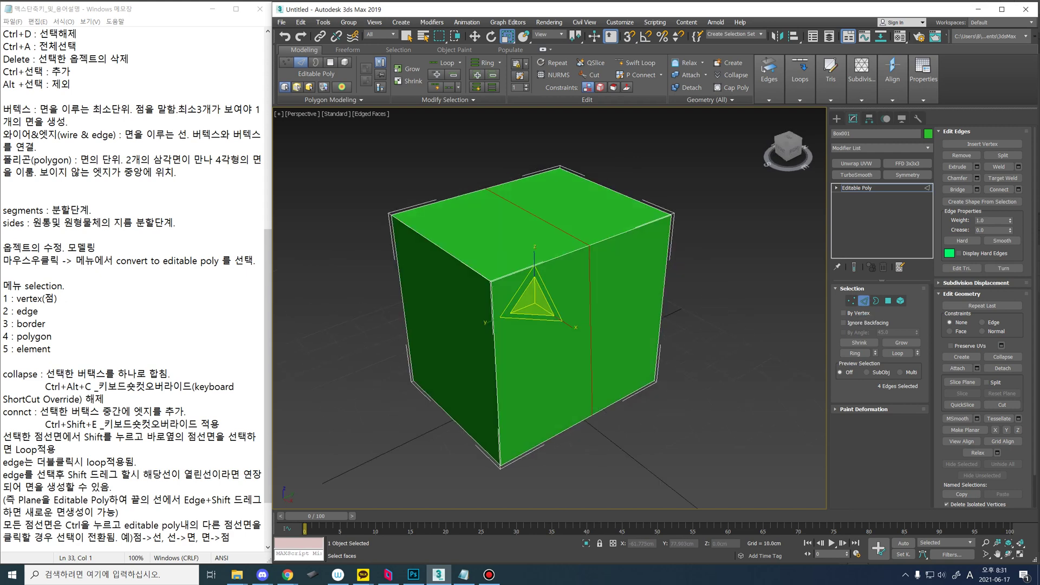
middle_click_drag(544, 301, 551, 309)
key("q")
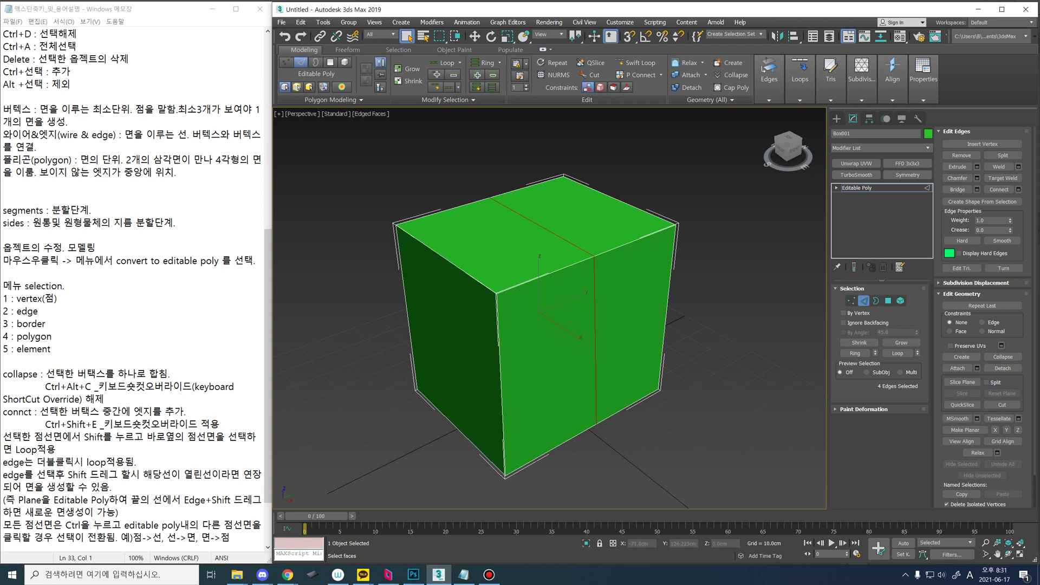
key("ctrl+d")
middle_click_drag(551, 308, 535, 299)
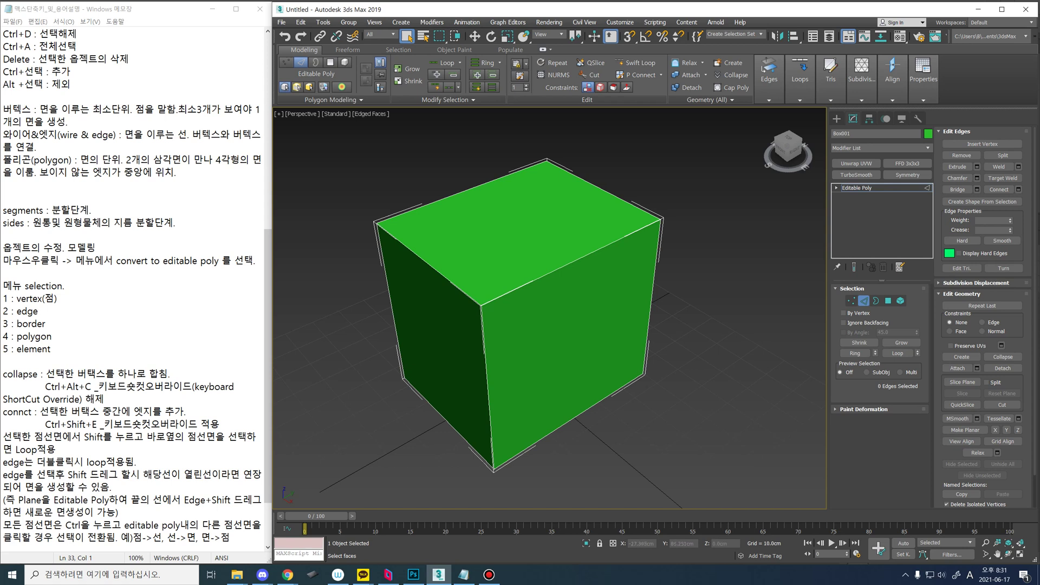
Step: Ring-select from the near long edge of the top face and Connect the edges to divide the box in half
left_click(615, 241)
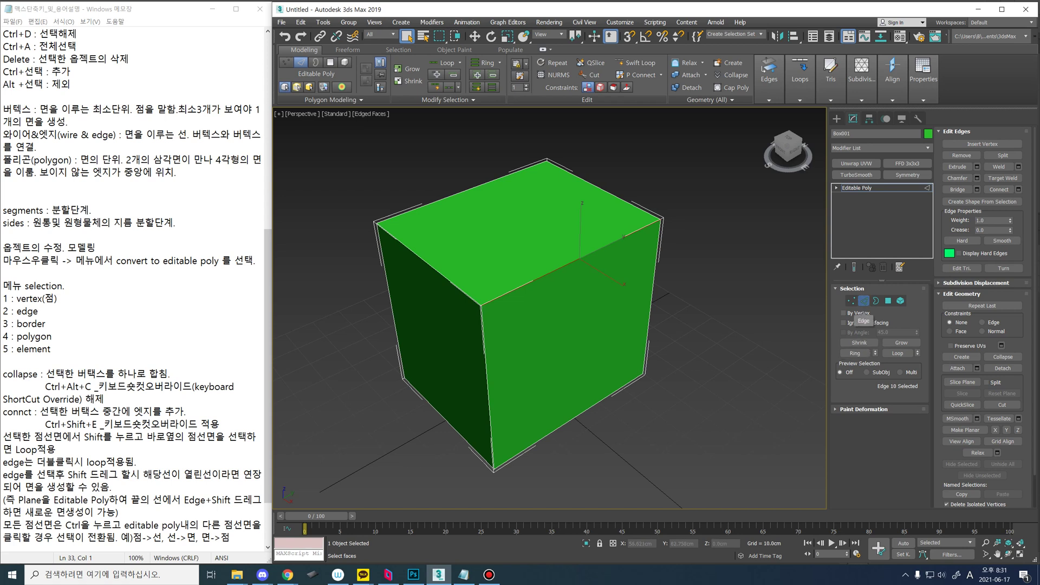
left_click(855, 353)
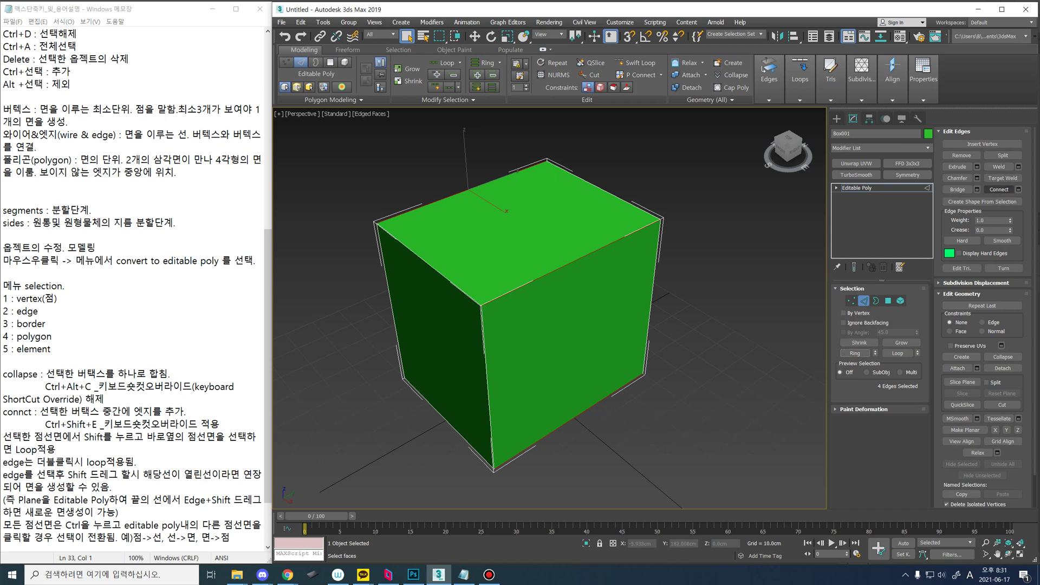
left_click(998, 190)
middle_click_drag(548, 268, 554, 280)
key("ctrl+d")
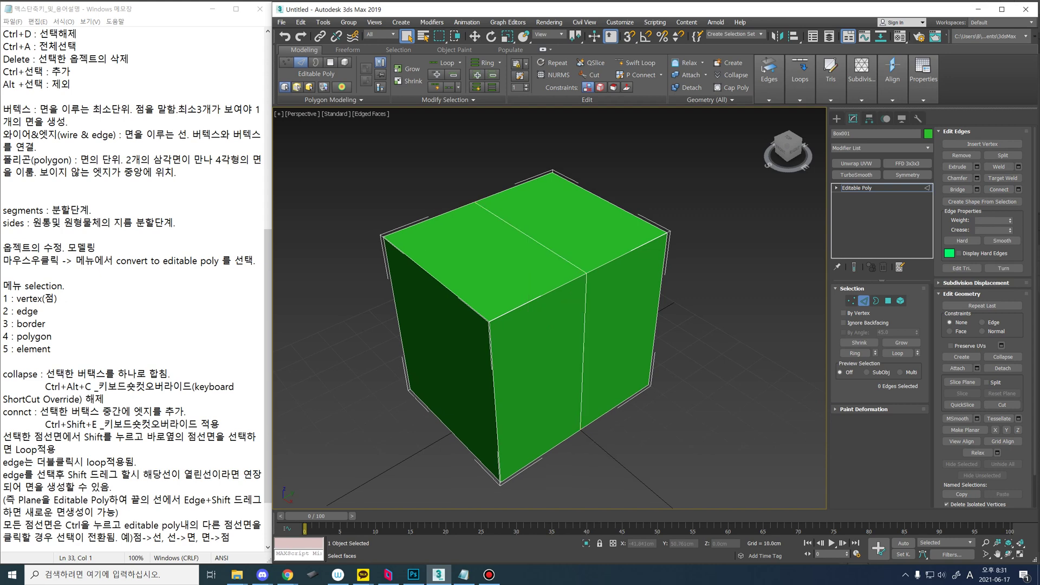
Step: At the Vertex level, select the four vertices around the near half of the top face and move them straight down
key("1")
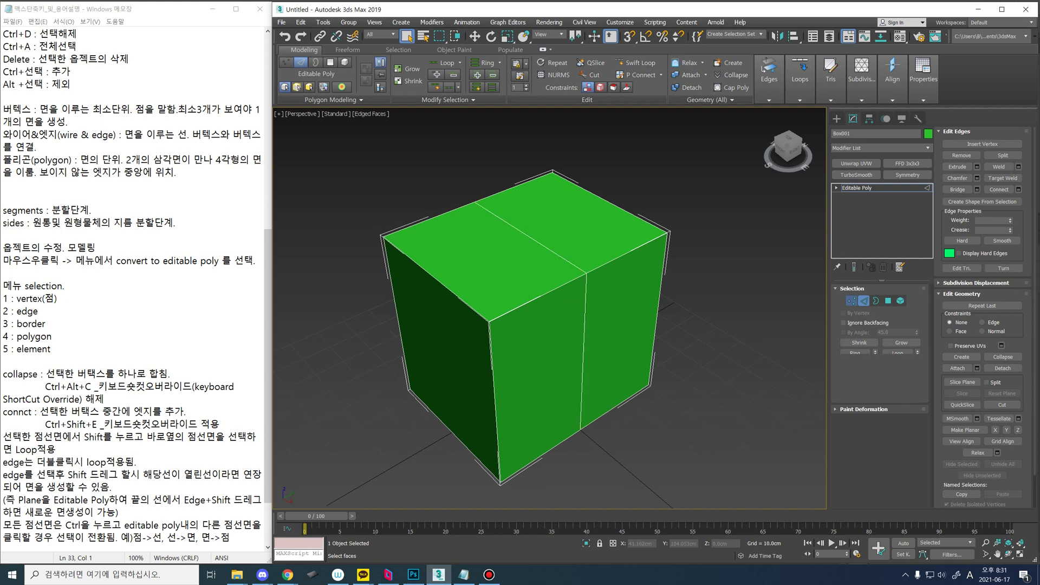
left_click(585, 273)
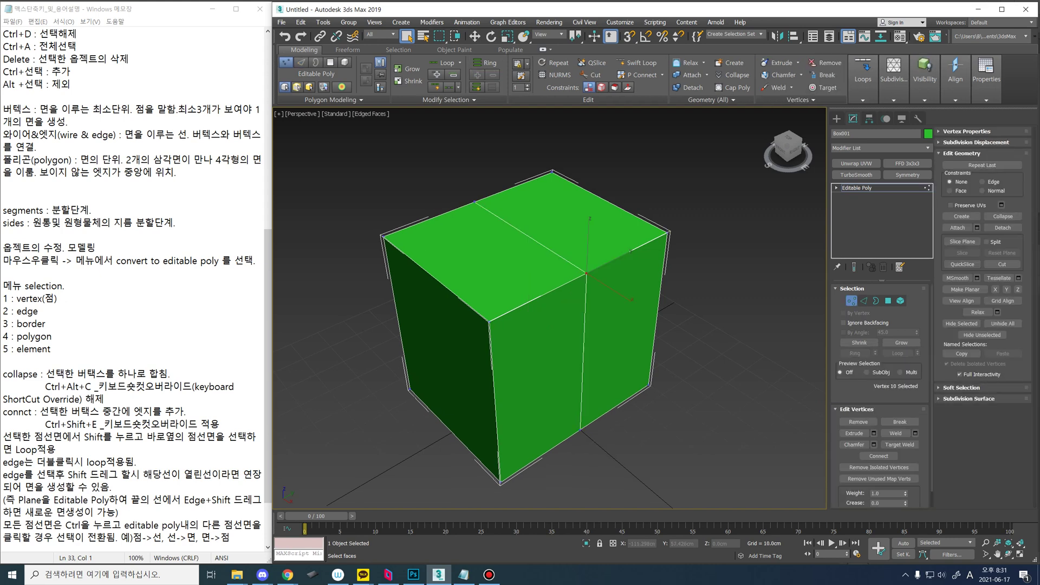
left_click(474, 203, "ctrl")
left_click(489, 322, "ctrl")
key("w")
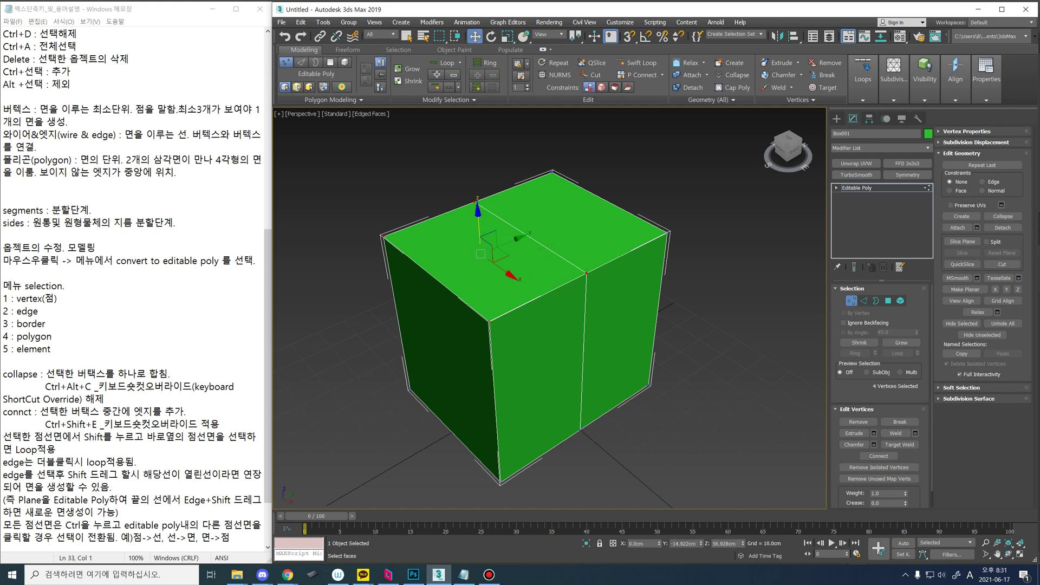
left_click_drag(478, 220, 479, 278)
middle_click_drag(675, 339, 588, 293, "alt")
left_click(659, 324)
scroll(616, 276, "up", 3)
scroll(645, 259, "down", 3)
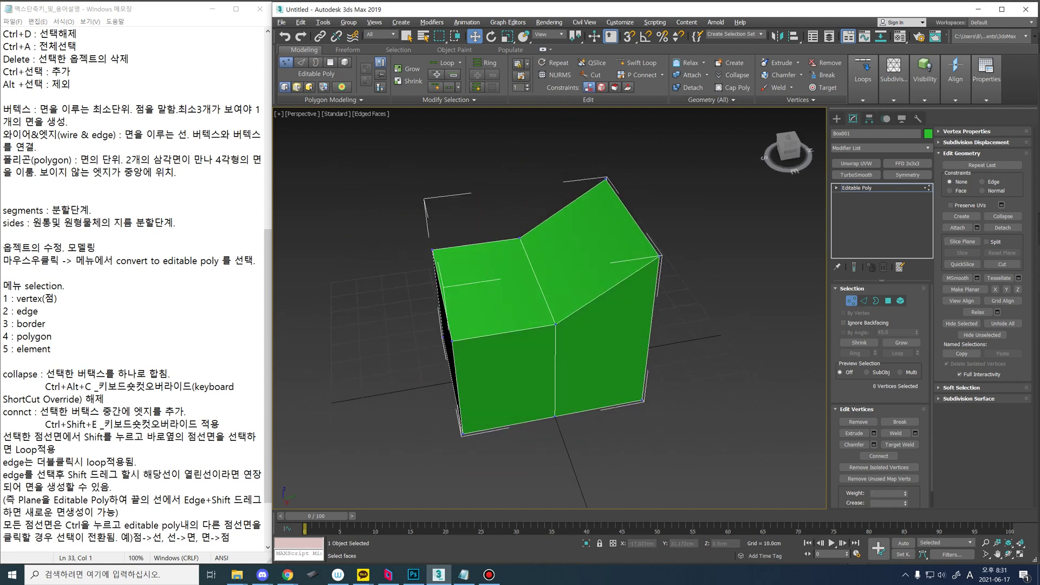
scroll(605, 314, "up", 1)
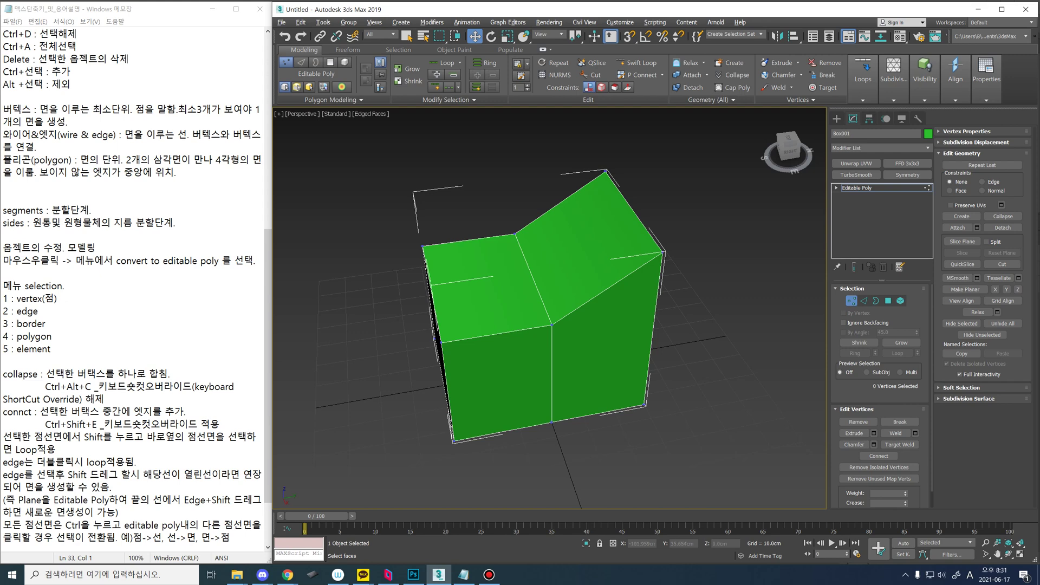
Step: At the Edge level, Ring-select from the sloping top edge and Connect the edges to divide the higher half
key("2")
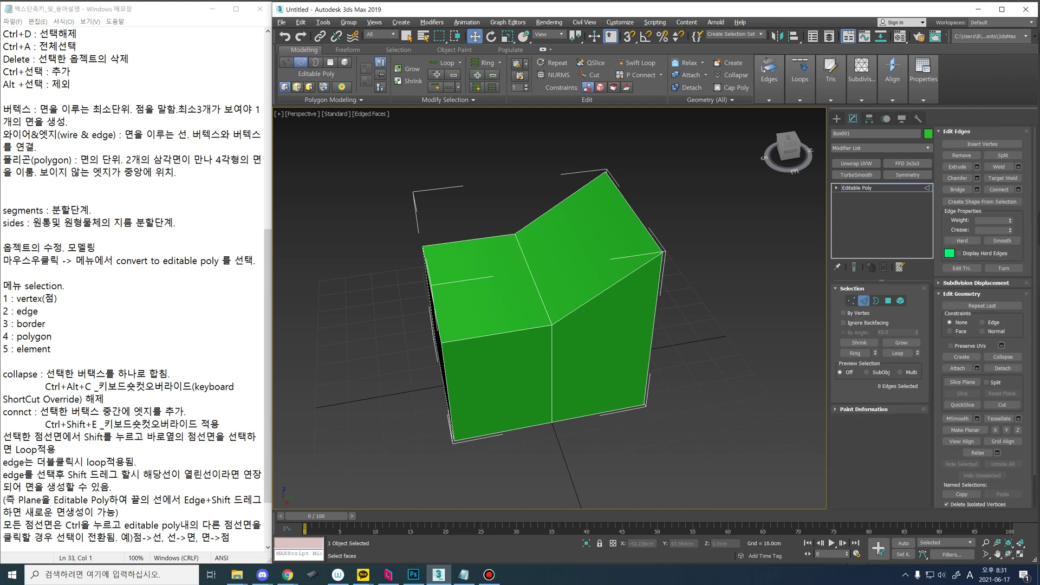
left_click(607, 289)
left_click(855, 353)
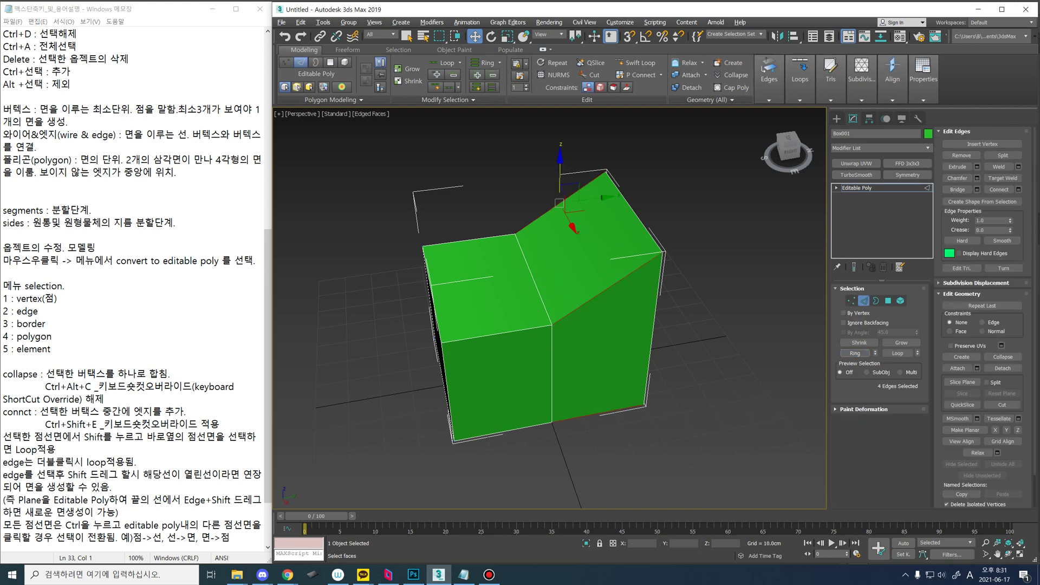
left_click(999, 190)
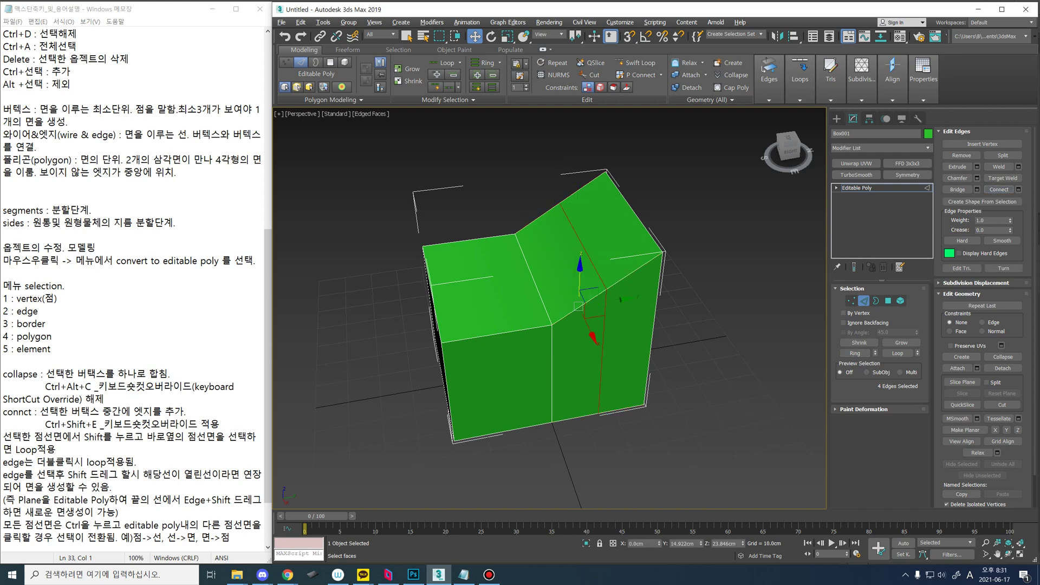
Step: Select the new division's edge on the sloping top, raise it to about Z 56.27 cm and clear the selection
left_click(588, 255)
left_click_drag(582, 214, 583, 188)
middle_click_drag(583, 228, 633, 210, "alt")
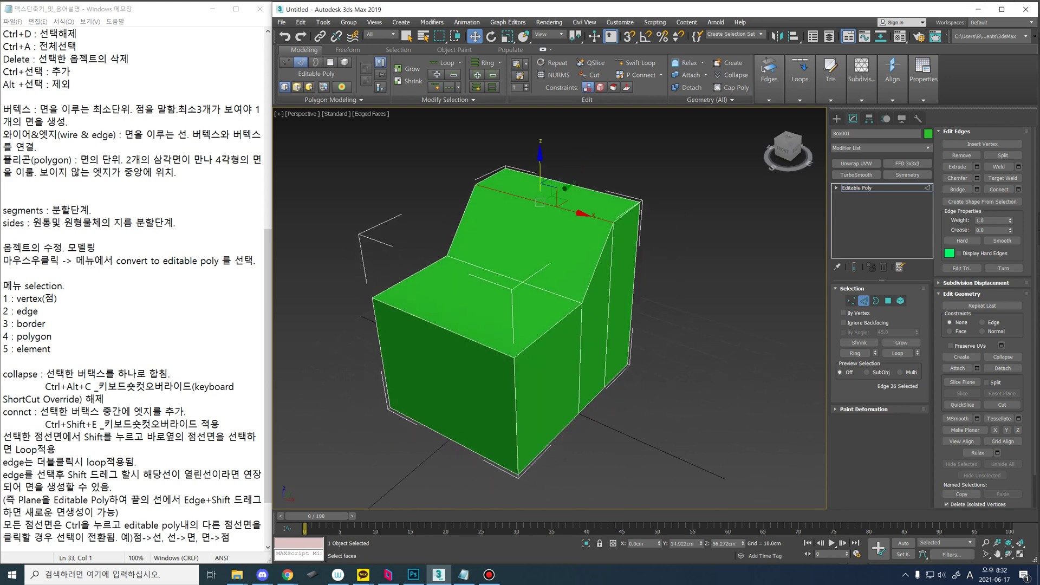
key("ctrl+d")
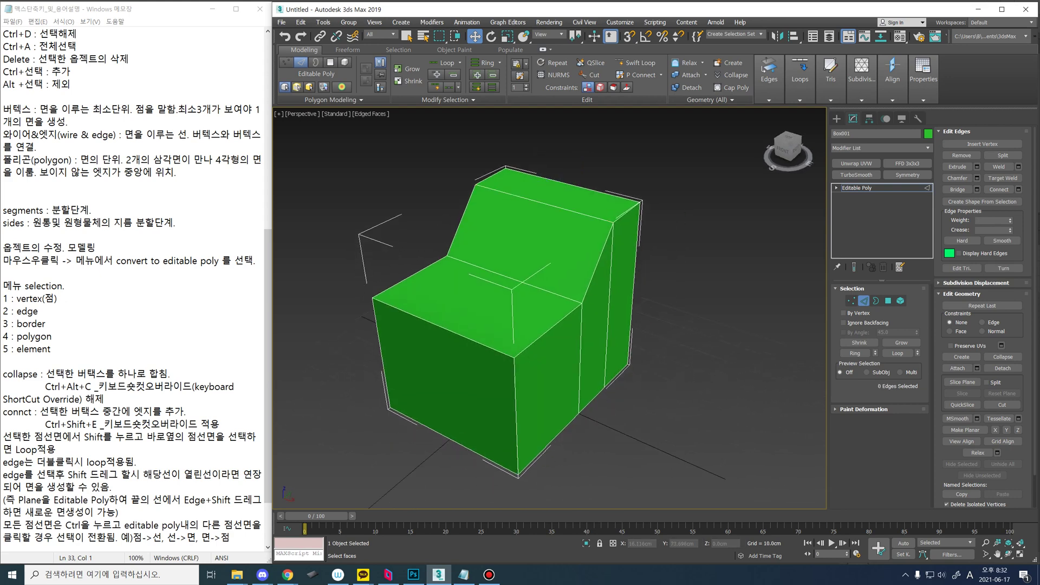
Step: Switch to Photoshop, fill the canvas with white and sketch a plain box in perspective with black brush strokes
left_click(413, 575)
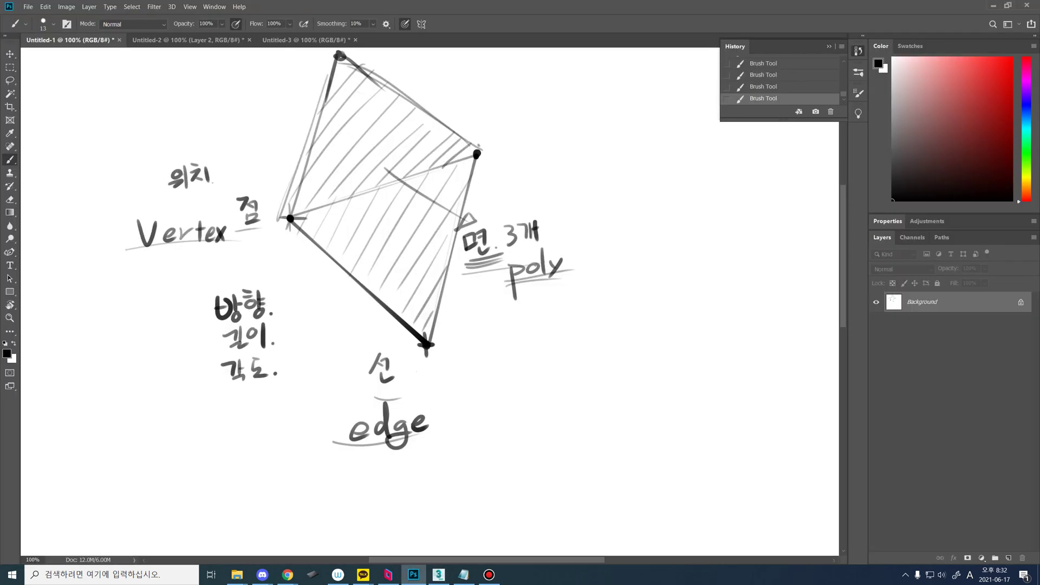
key("ctrl+BackSpace")
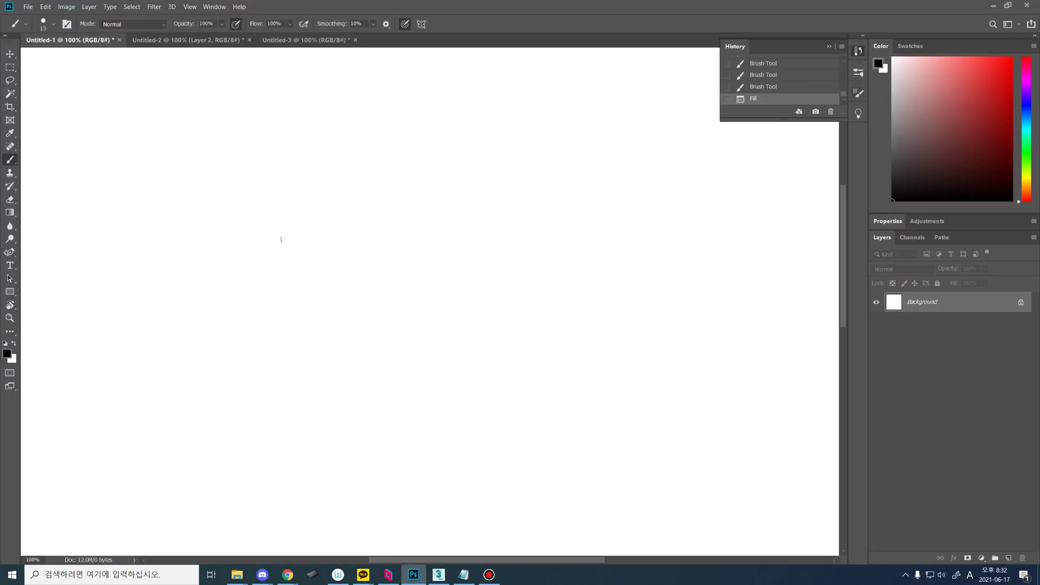
mouse_move(281, 236)
left_mouse_down()
mouse_move(282, 346)
mouse_move(382, 274)
mouse_move(371, 367)
left_mouse_up()
left_click_drag(282, 335, 372, 364)
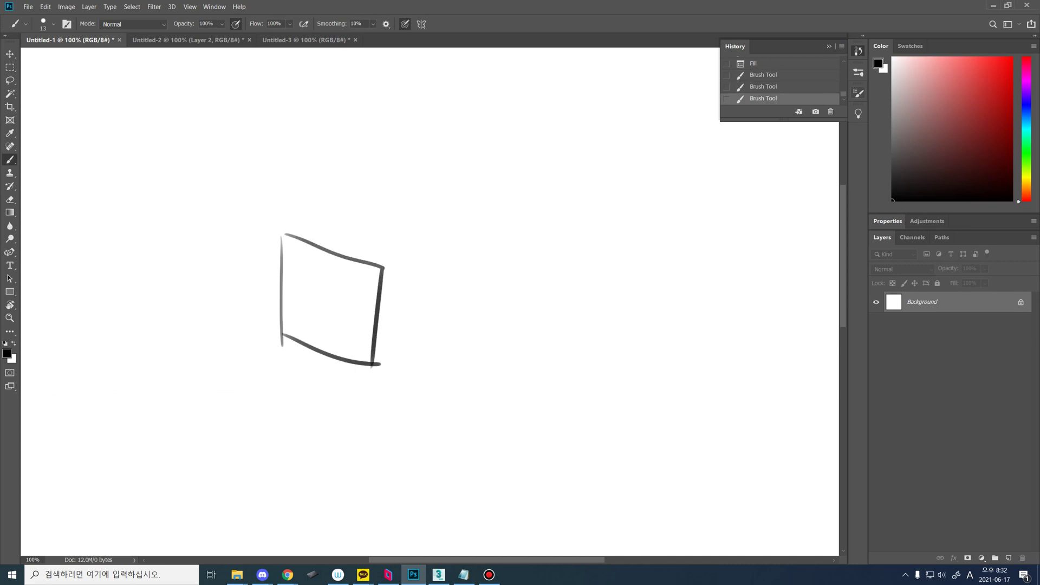
mouse_move(386, 263)
left_mouse_down()
mouse_move(455, 230)
mouse_move(445, 331)
left_mouse_up()
left_click_drag(372, 362, 442, 331)
mouse_move(284, 235)
left_mouse_down()
mouse_move(391, 209)
mouse_move(466, 233)
left_mouse_up()
Step: Sketch a stepped box with a sloping middle beside the plain box and draw an arrow from one to the other
mouse_move(553, 255)
left_mouse_down()
mouse_move(615, 240)
mouse_move(653, 293)
left_mouse_up()
left_click_drag(608, 238, 691, 269)
mouse_move(633, 189)
left_mouse_down()
mouse_move(608, 240)
mouse_move(714, 216)
mouse_move(740, 224)
mouse_move(720, 179)
mouse_move(794, 196)
mouse_move(726, 221)
mouse_move(695, 274)
mouse_move(633, 290)
left_mouse_up()
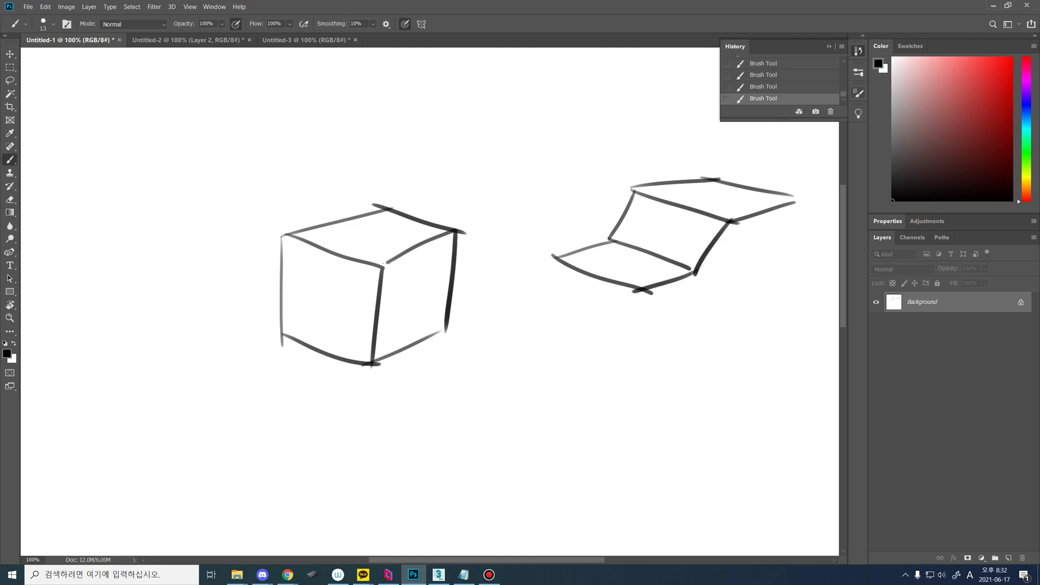
mouse_move(786, 200)
left_mouse_down()
mouse_move(772, 352)
mouse_move(651, 373)
left_mouse_up()
left_click_drag(647, 290, 653, 388)
mouse_move(564, 254)
left_mouse_down()
mouse_move(569, 357)
mouse_move(670, 374)
left_mouse_up()
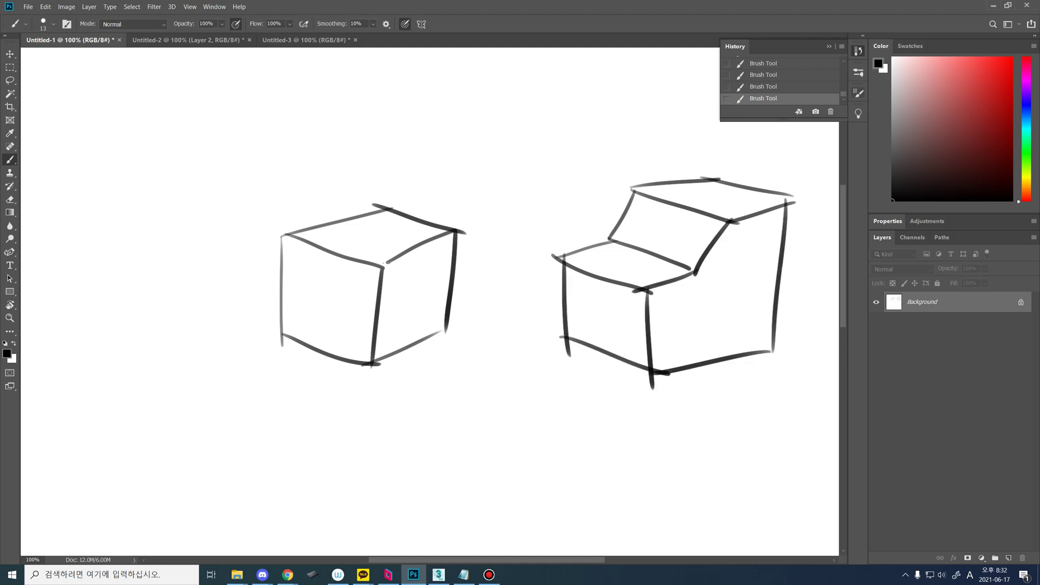
mouse_move(488, 302)
left_mouse_down()
mouse_move(546, 301)
mouse_move(532, 314)
left_mouse_up()
left_click_drag(528, 286, 529, 329)
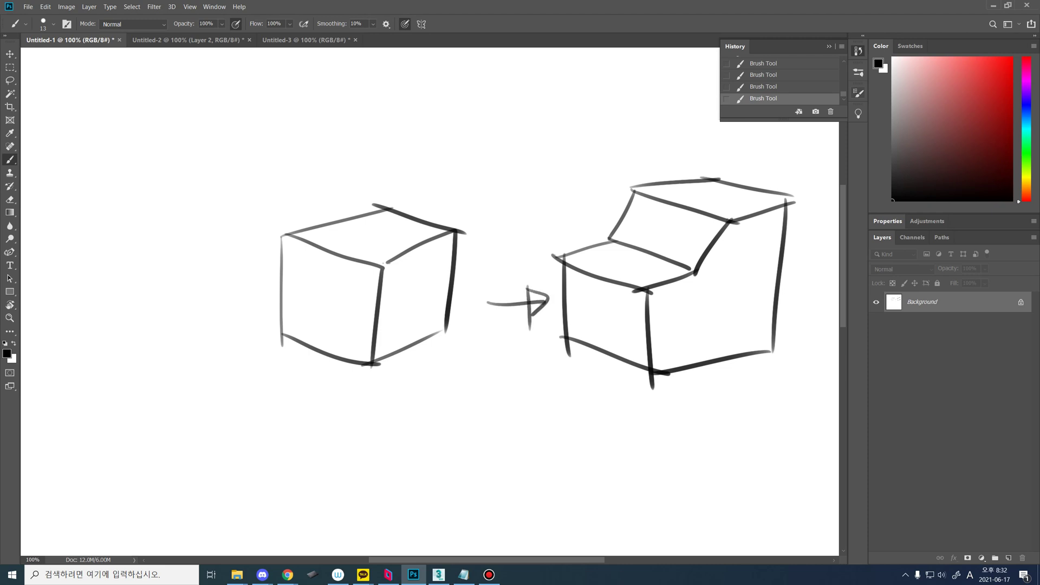
Step: Mark the stepped box with a downward arrow over the low part, an upward arrow over the high part and dotted division lines
left_click_drag(585, 217, 682, 263)
left_click_drag(621, 183, 712, 214)
mouse_move(578, 173)
left_mouse_down()
mouse_move(578, 249)
mouse_move(584, 227)
left_mouse_up()
mouse_move(573, 244)
left_mouse_down()
mouse_move(584, 226)
mouse_move(576, 244)
left_mouse_up()
left_click_drag(672, 194, 674, 143)
mouse_move(658, 167)
left_mouse_down()
mouse_move(675, 143)
mouse_move(672, 163)
left_mouse_up()
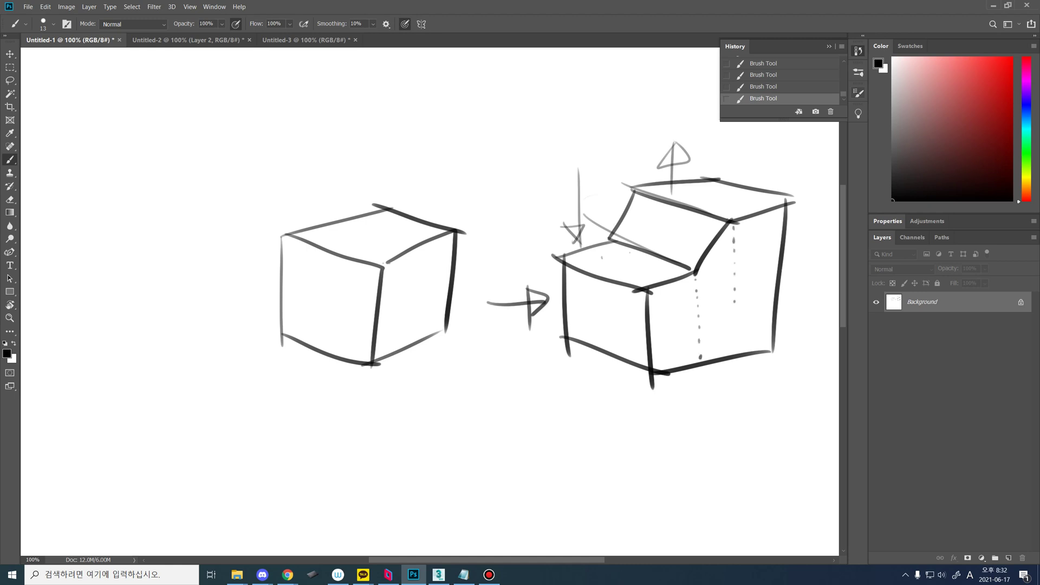
left_click_drag(587, 235, 606, 277)
Step: Choose red and outline the two cross-section divisions at the foot and top of the slope, joining them along the base
left_click(1000, 82)
mouse_move(607, 235)
left_mouse_down()
mouse_move(692, 269)
mouse_move(693, 367)
left_mouse_up()
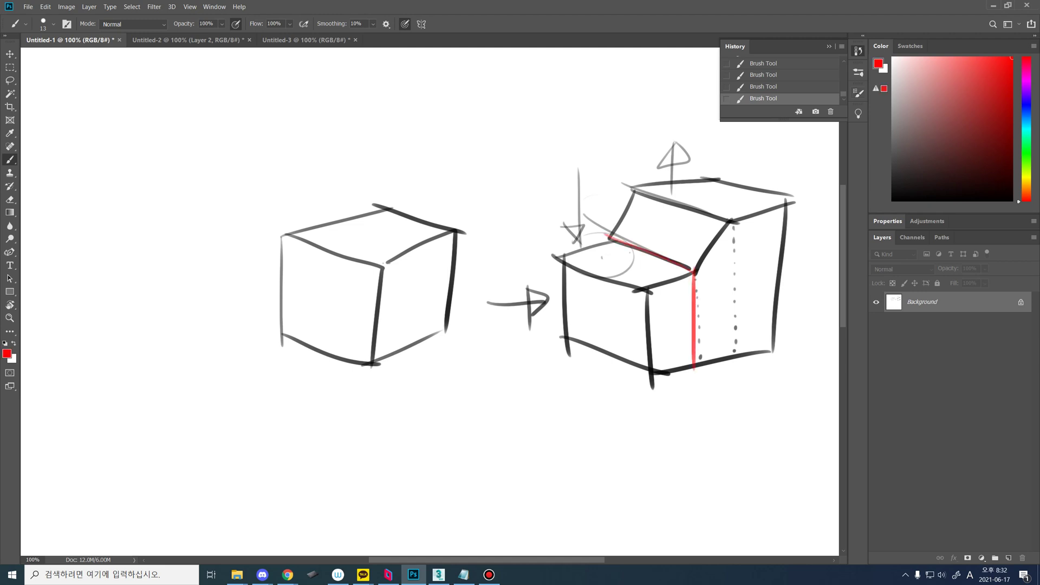
mouse_move(612, 239)
left_mouse_down()
mouse_move(614, 335)
mouse_move(710, 374)
left_mouse_up()
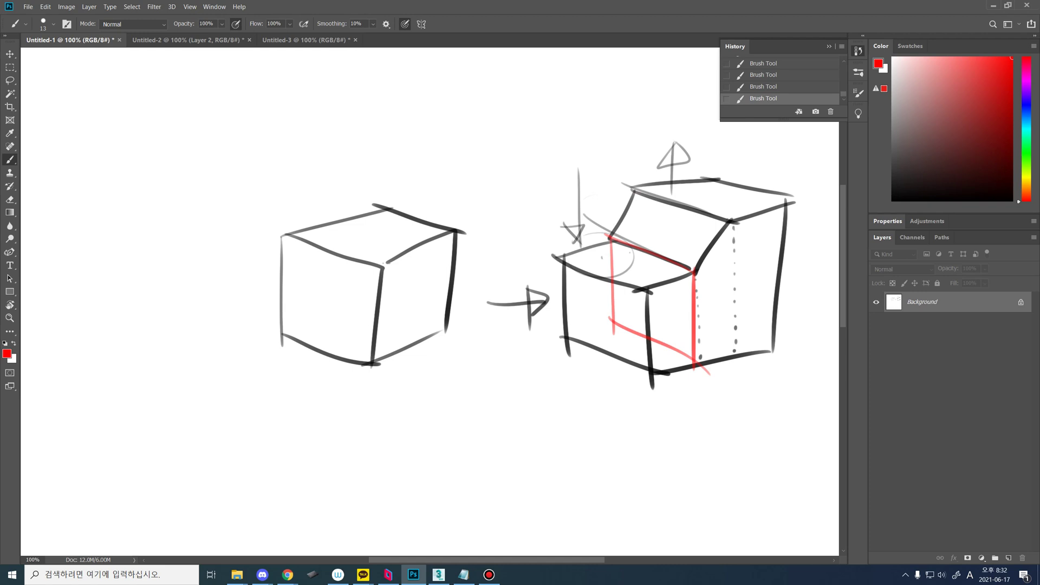
mouse_move(636, 191)
left_mouse_down()
mouse_move(726, 223)
mouse_move(734, 352)
left_mouse_up()
mouse_move(640, 194)
left_mouse_down()
mouse_move(637, 286)
mouse_move(728, 358)
left_mouse_up()
left_click_drag(613, 319, 644, 310)
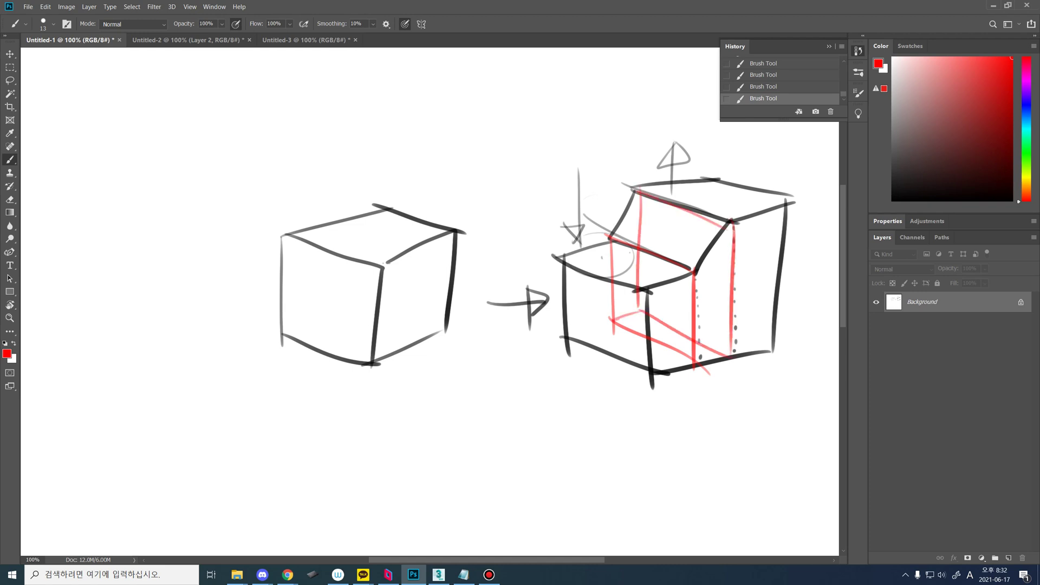
mouse_move(578, 240)
left_mouse_down()
mouse_move(600, 265)
mouse_move(583, 232)
left_mouse_up()
Step: Switch to 3ds Max, Ring-select from a vertical side edge, Connect the edges with a horizontal division and clear the selection
left_click(438, 574)
middle_click_drag(623, 330, 588, 325, "alt")
scroll(588, 325, "up", 2)
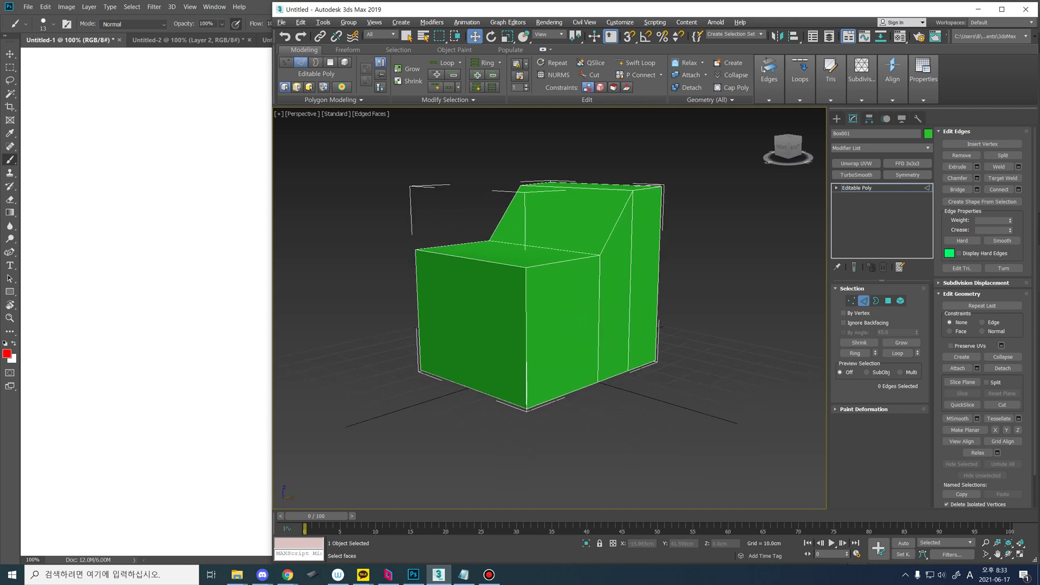
left_click(598, 320)
middle_click_drag(599, 320, 601, 310, "alt")
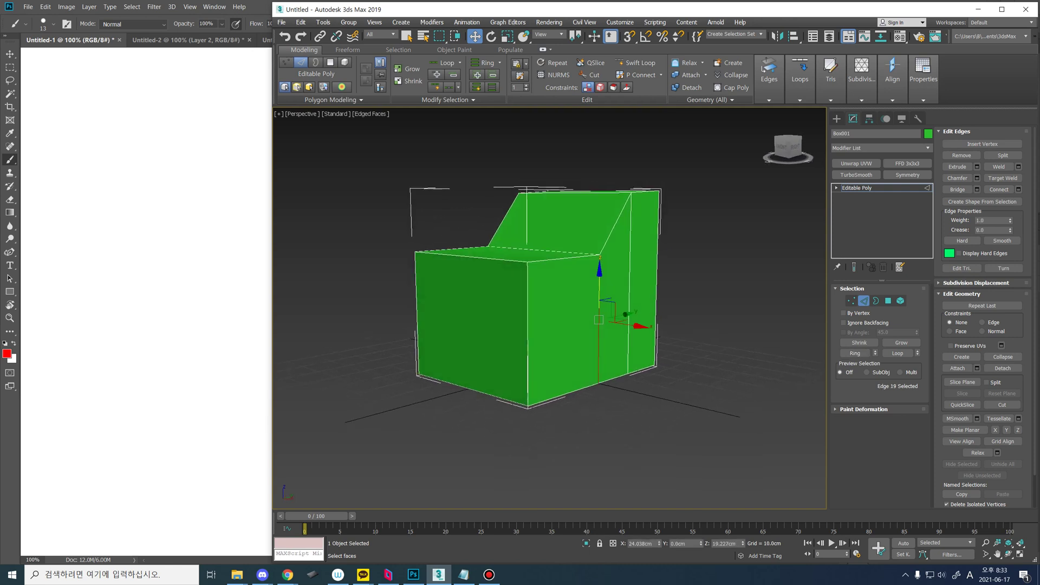
left_click(855, 353)
left_click(999, 189)
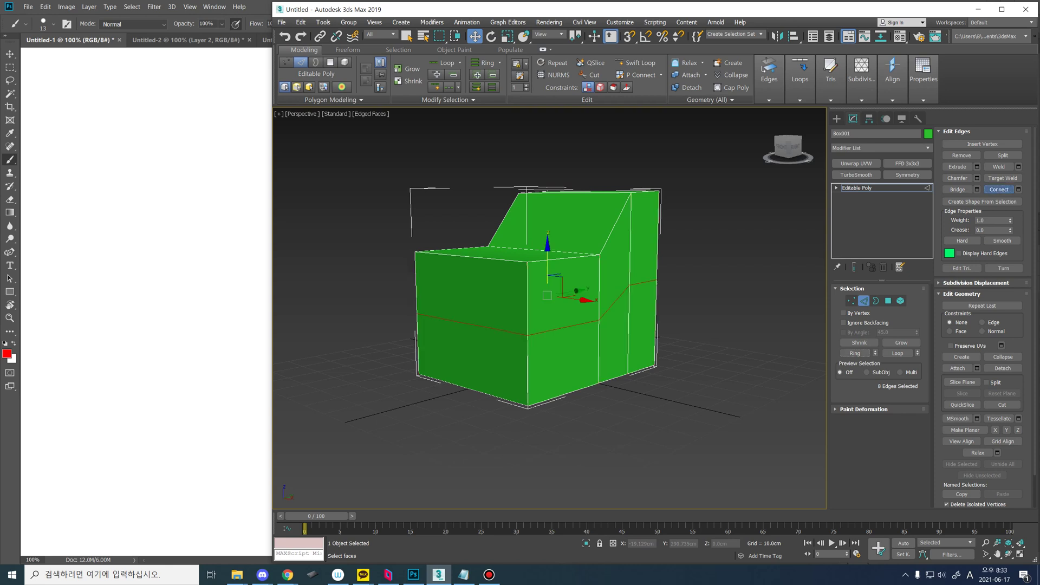
middle_click_drag(596, 325, 569, 305, "alt")
left_click(390, 420)
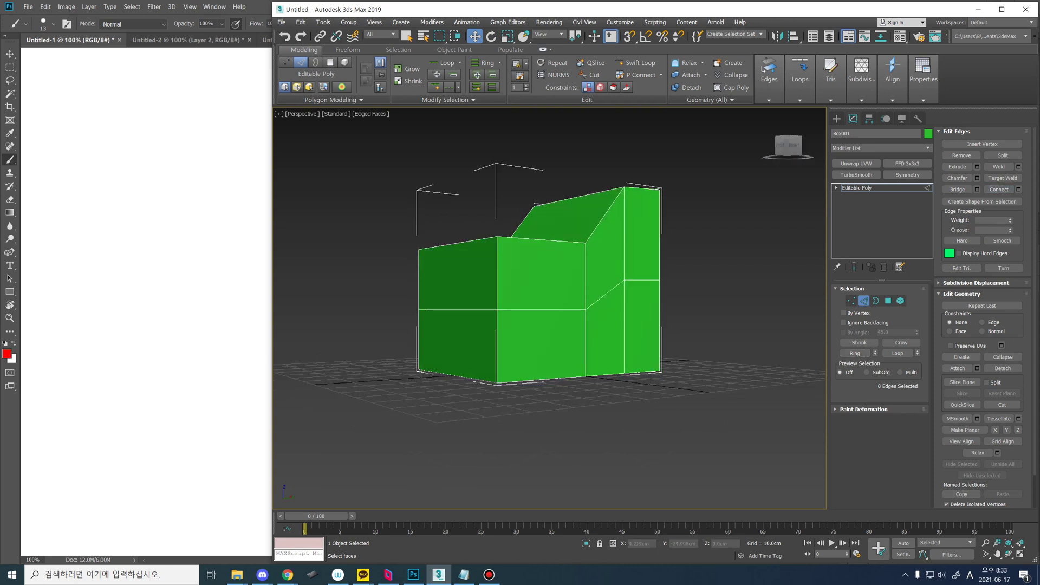
Step: Move the bottom front edge inward to slope the lower front, and leave the Edge level to view the whole object
left_click(458, 377)
middle_click_drag(458, 347, 474, 384, "alt")
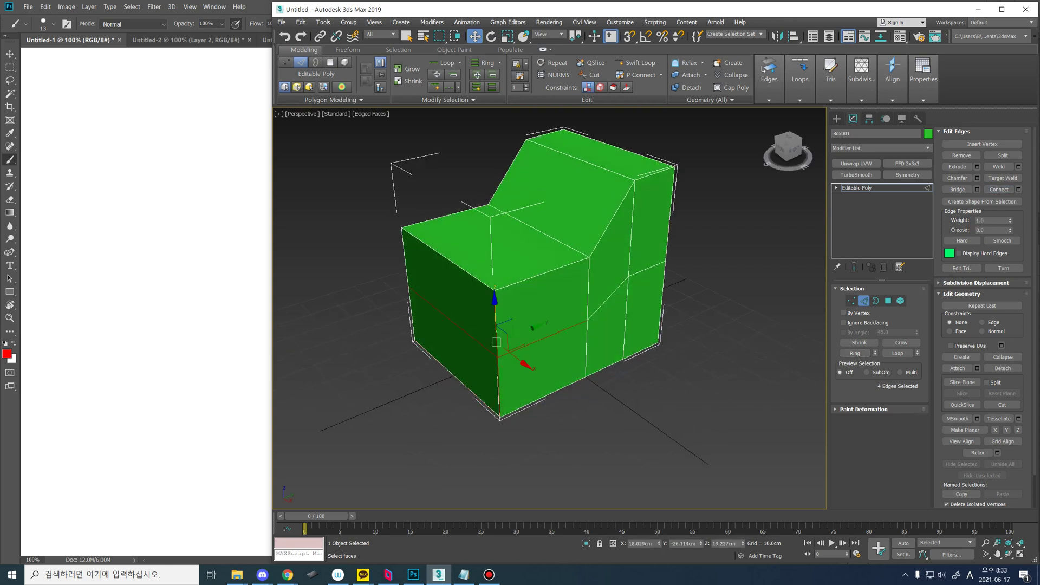
left_click_drag(491, 359, 527, 345)
mouse_move(524, 346)
middle_mouse_down("alt")
mouse_move(520, 276)
mouse_move(609, 338)
mouse_move(680, 298)
mouse_move(533, 304)
mouse_move(550, 344)
mouse_move(431, 354)
mouse_move(523, 387)
mouse_move(545, 352)
mouse_move(514, 382)
mouse_move(517, 415)
mouse_move(509, 347)
mouse_move(433, 363)
middle_mouse_up("alt")
key("2")
key("q")
key("F4")
key("F4")
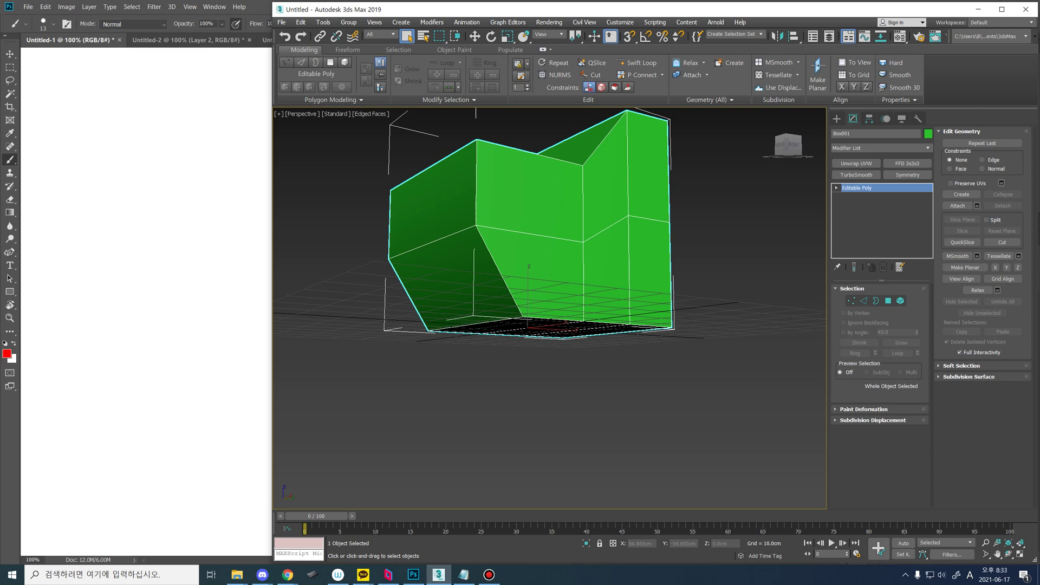
middle_click_drag(488, 336, 538, 357, "alt")
Step: At the Edge level, Ring-select all widthwise edges starting from the top front edge
key("2")
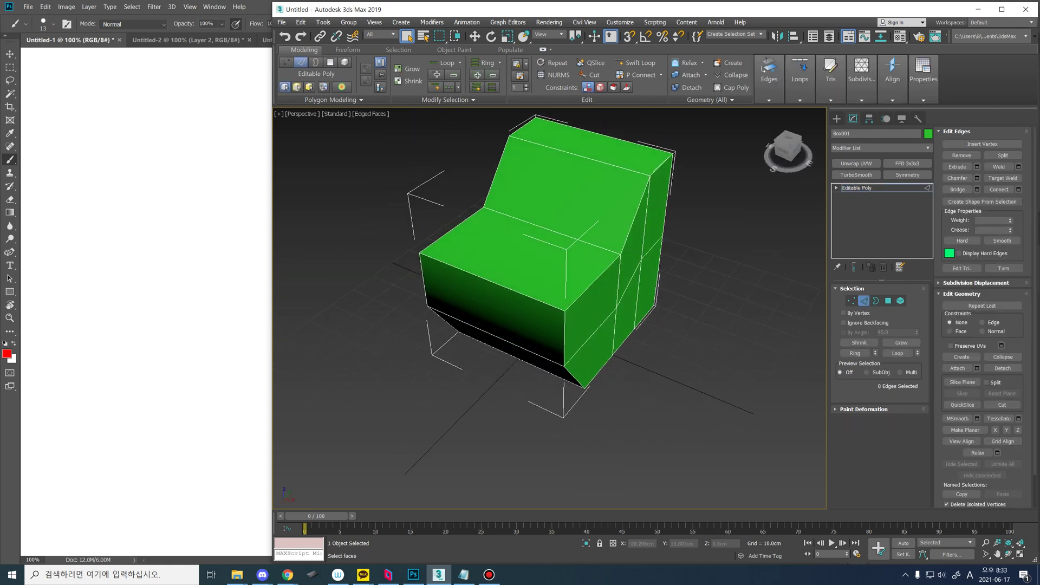
left_click(494, 283)
key("alt+r")
middle_click_drag(495, 282, 482, 311, "alt")
scroll(609, 320, "up", 2)
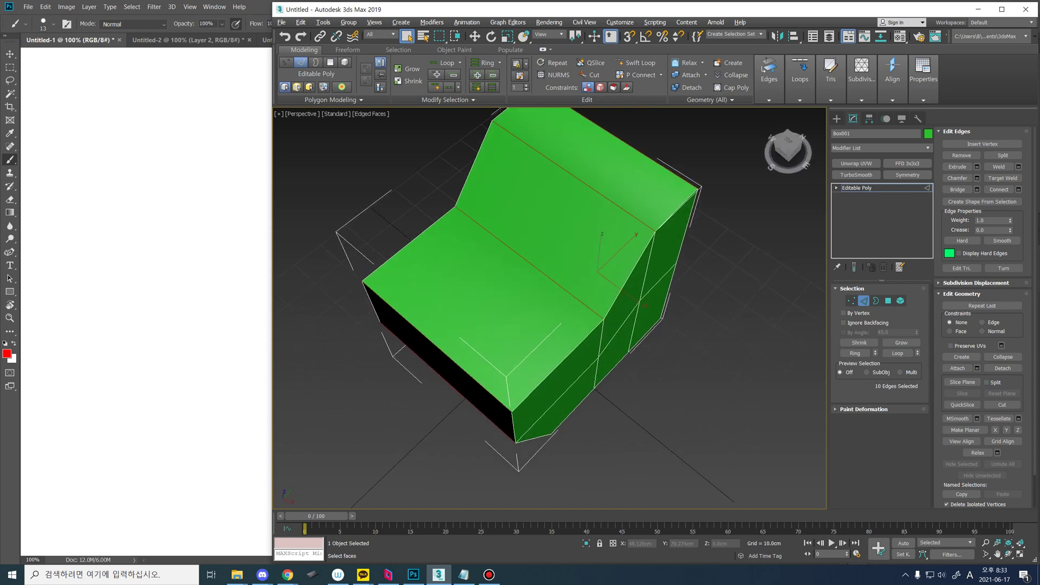
mouse_move(793, 252)
middle_mouse_down()
mouse_move(795, 295)
mouse_move(805, 241)
middle_mouse_up()
middle_click_drag(471, 282, 488, 264, "alt")
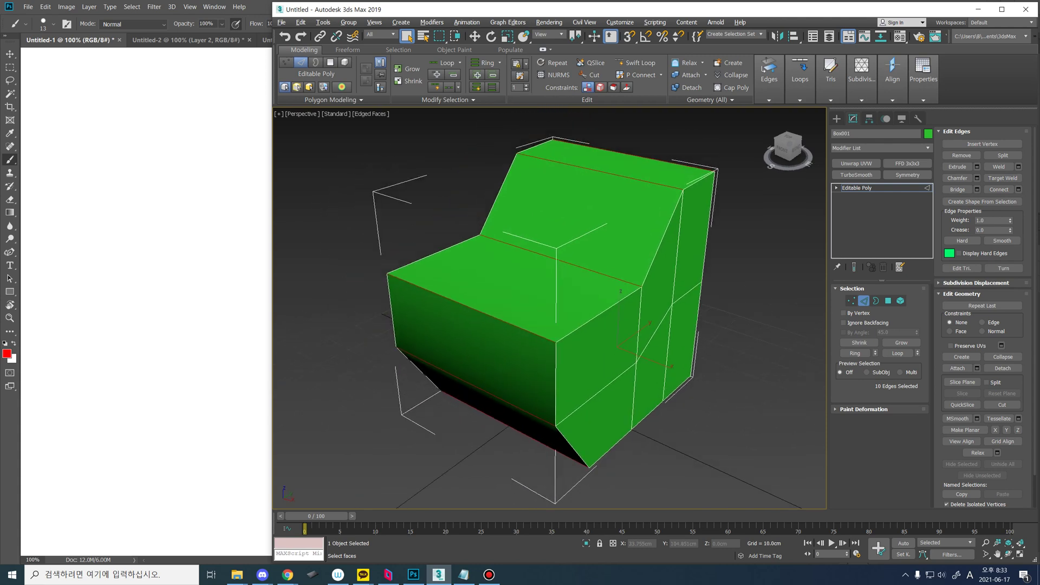
Step: Connect the widthwise edges with 3 segments through the Connect Edges settings and clear the selection
left_click(999, 189)
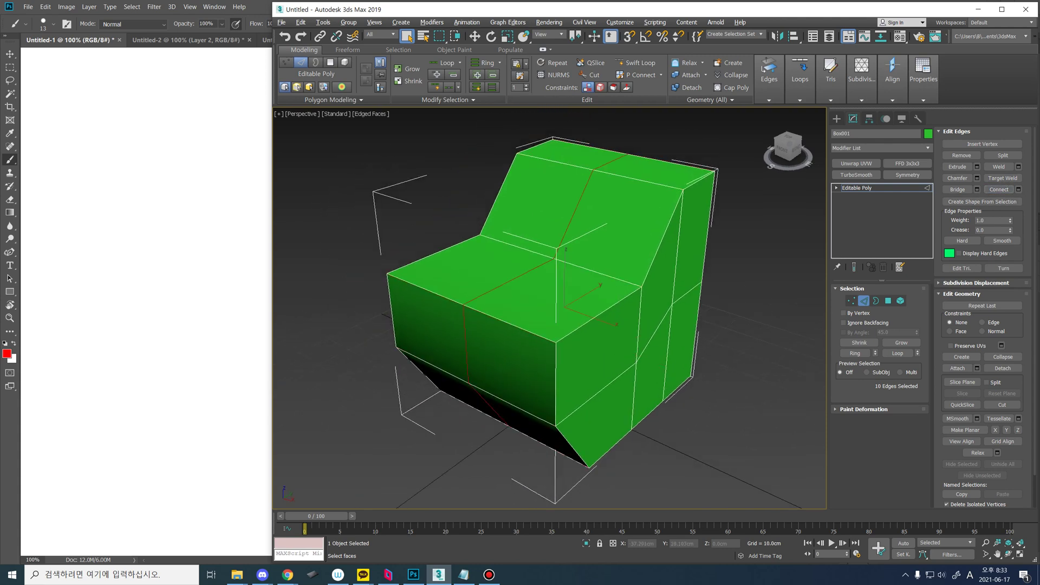
key("ctrl+z")
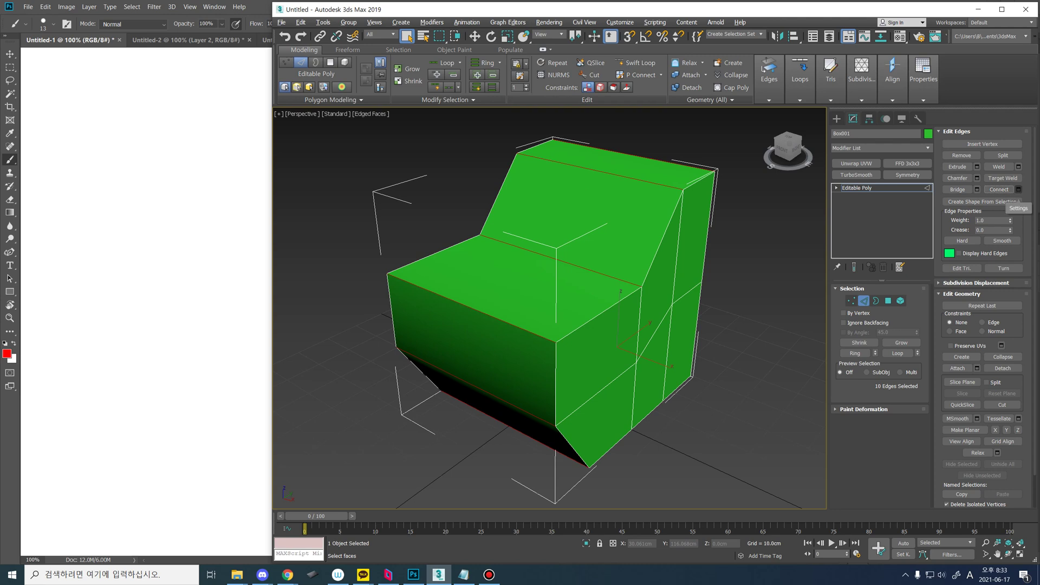
left_click(1019, 189)
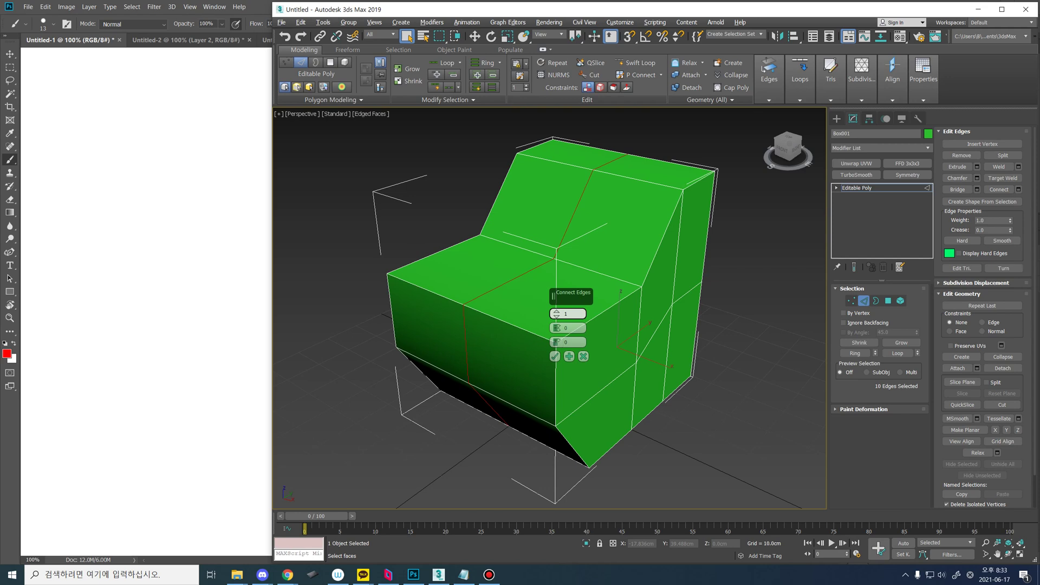
left_click(557, 311)
left_click(557, 311)
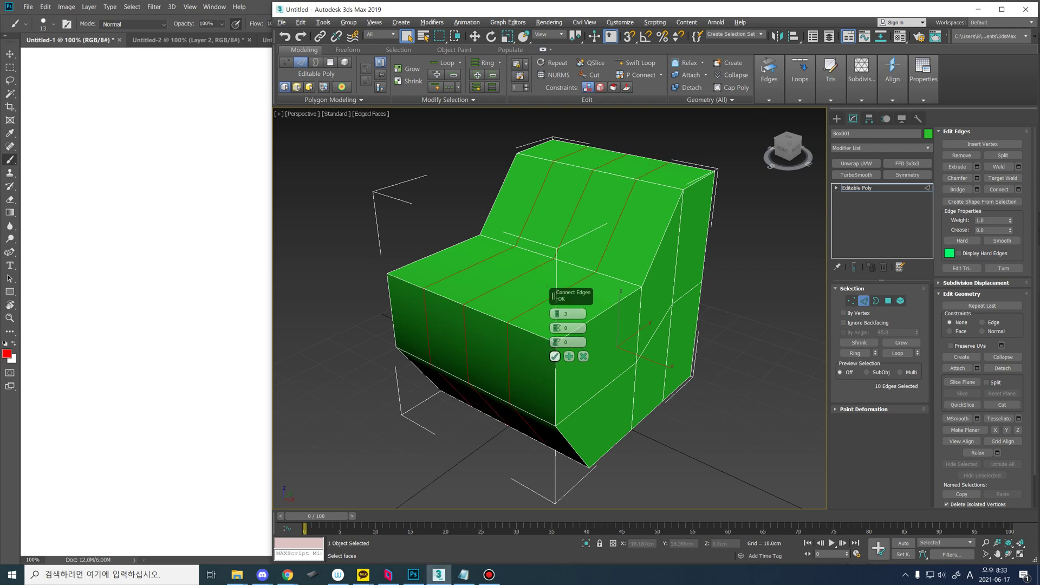
left_click(554, 356)
middle_click_drag(612, 325, 694, 330, "alt")
left_click(717, 347)
scroll(704, 320, "down", 2)
middle_click_drag(563, 354, 563, 353, "alt")
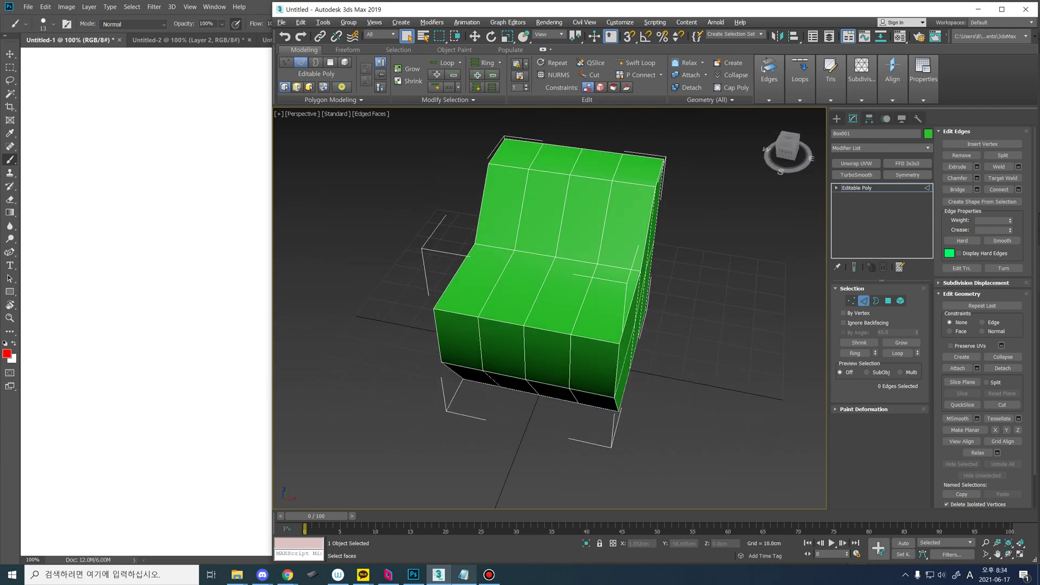
Step: Bring up the Notepad notes, then loop-select the middle lengthwise edge loop and add the loops on both sides of it
left_click(463, 574)
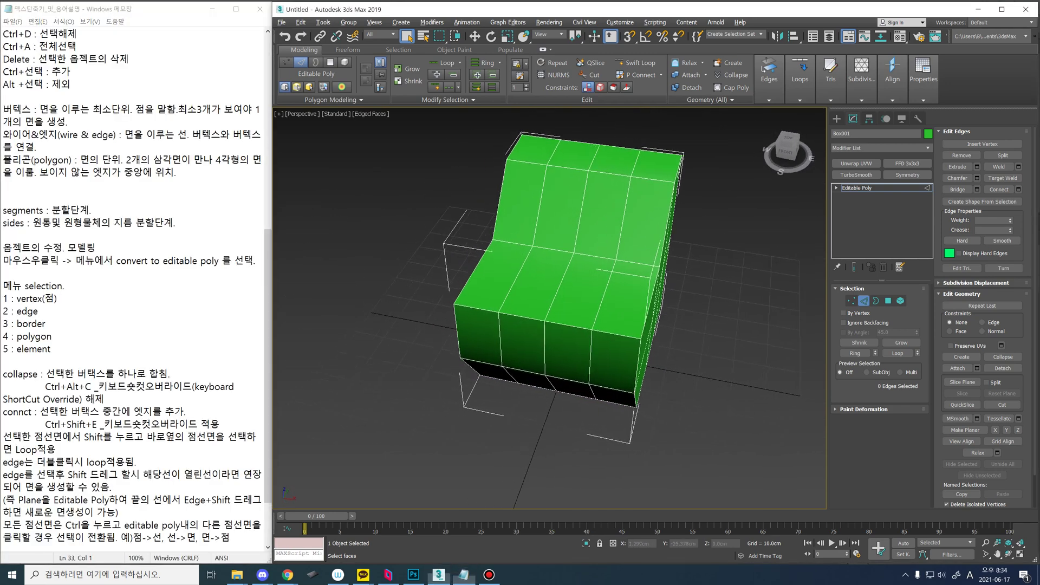
left_click(545, 347)
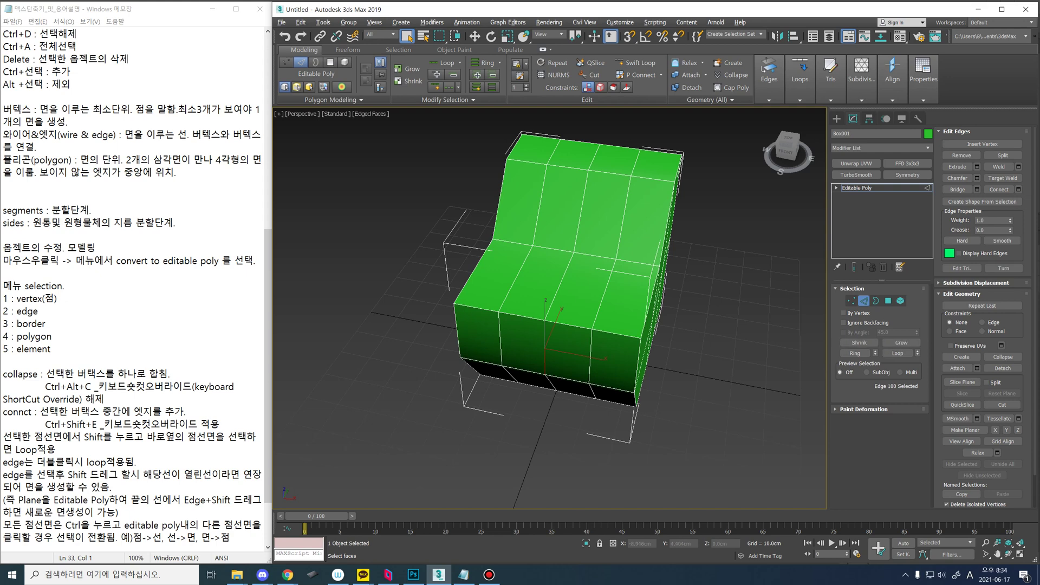
double_click(545, 341)
middle_click_drag(565, 351, 528, 361, "alt")
mouse_move(542, 325)
middle_mouse_down("alt")
mouse_move(550, 353)
mouse_move(554, 318)
middle_mouse_up("alt")
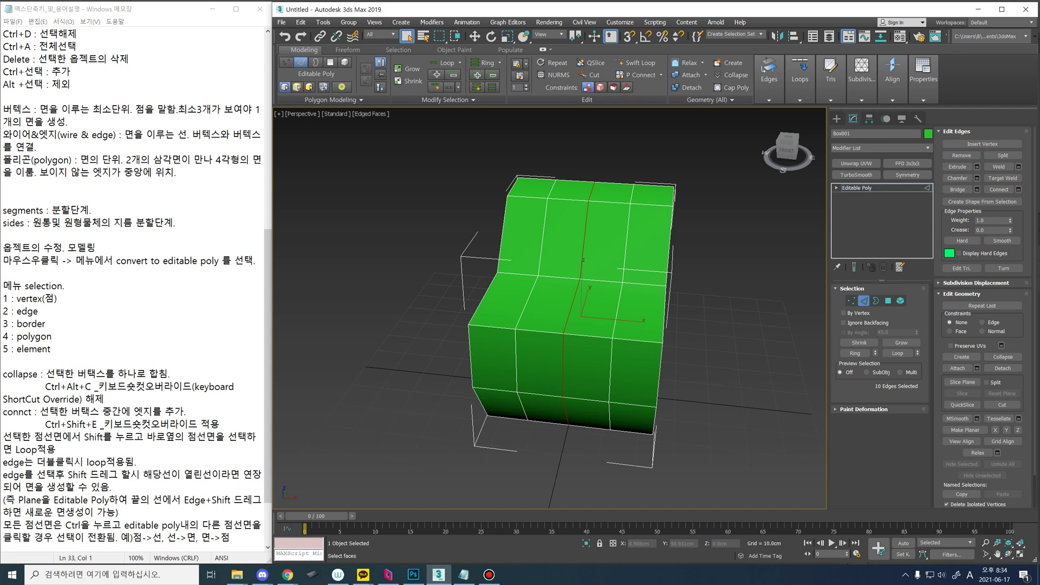
double_click(618, 310, "ctrl")
double_click(527, 302, "ctrl")
middle_click_drag(527, 303, 547, 319, "alt")
Step: Scale the three selected edge loops up so the middle of the body bulges beyond its side faces
key("e")
key("r")
left_click_drag(611, 319, 611, 296)
middle_click_drag(611, 296, 566, 304, "alt")
left_click_drag(591, 308, 590, 295)
middle_click_drag(579, 311, 592, 383, "alt")
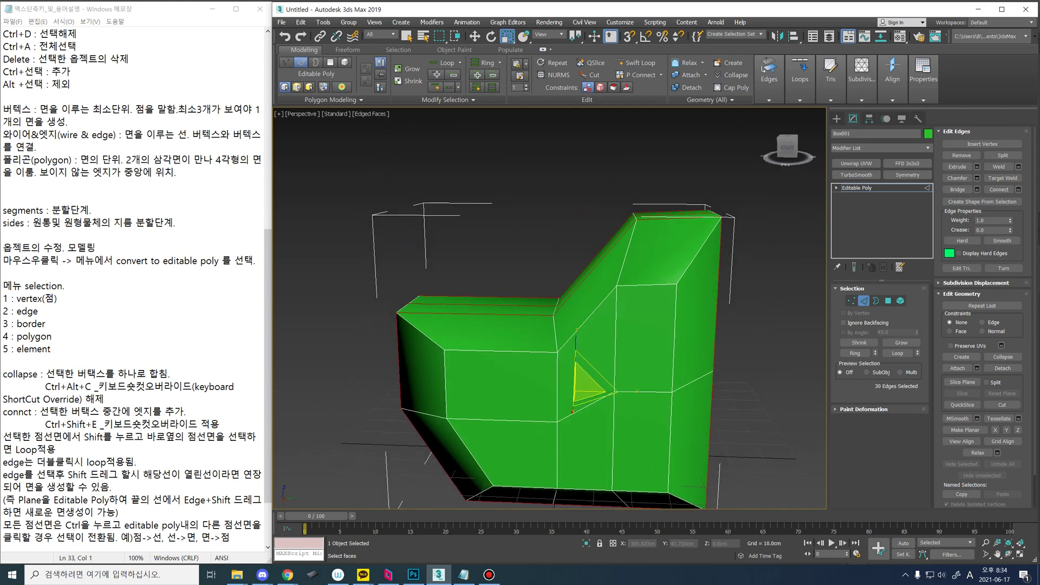
Step: At the Vertex level, move the middle vertices along the front of the backrest horizontally toward the front and clear the selection
key("1")
middle_click_drag(658, 206, 657, 175)
middle_click_drag(598, 338, 613, 352, "alt")
key("w")
left_click_drag(659, 167, 624, 166)
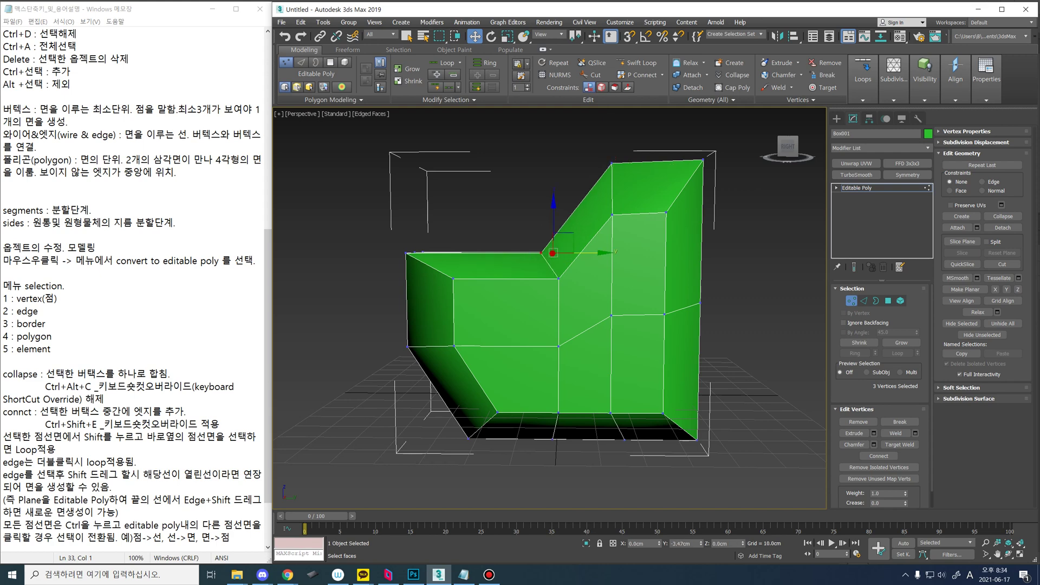
middle_click_drag(579, 253, 450, 271)
middle_click_drag(726, 260, 613, 279, "alt")
key("ctrl+d")
scroll(645, 304, "down", 2)
middle_click_drag(390, 276, 522, 230, "alt")
Step: At the Edge level, Ring-select the upper vertical edges around the body and Connect them with 1 segment
key("2")
key("ctrl+d")
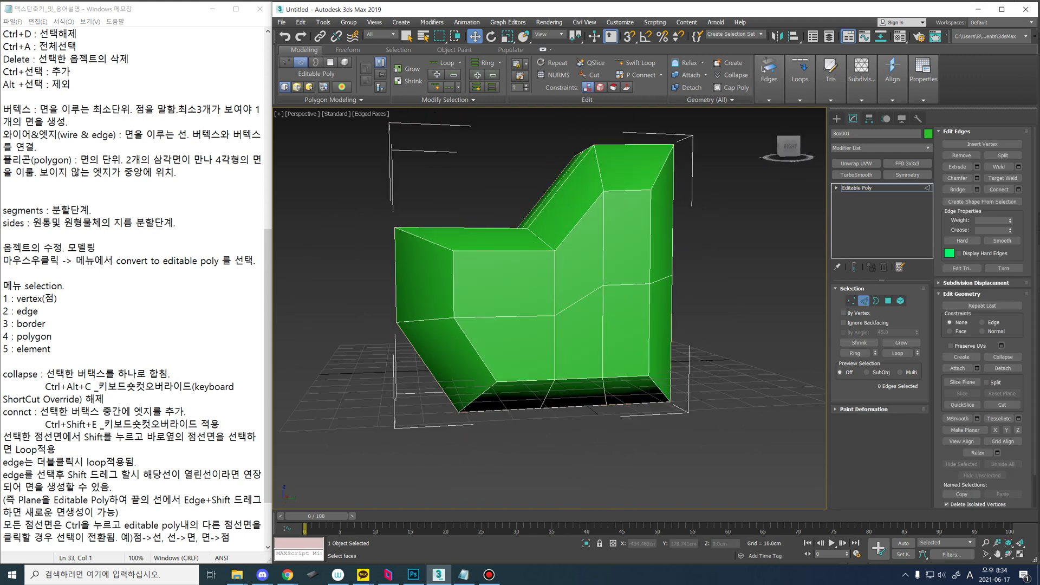
left_click(651, 237)
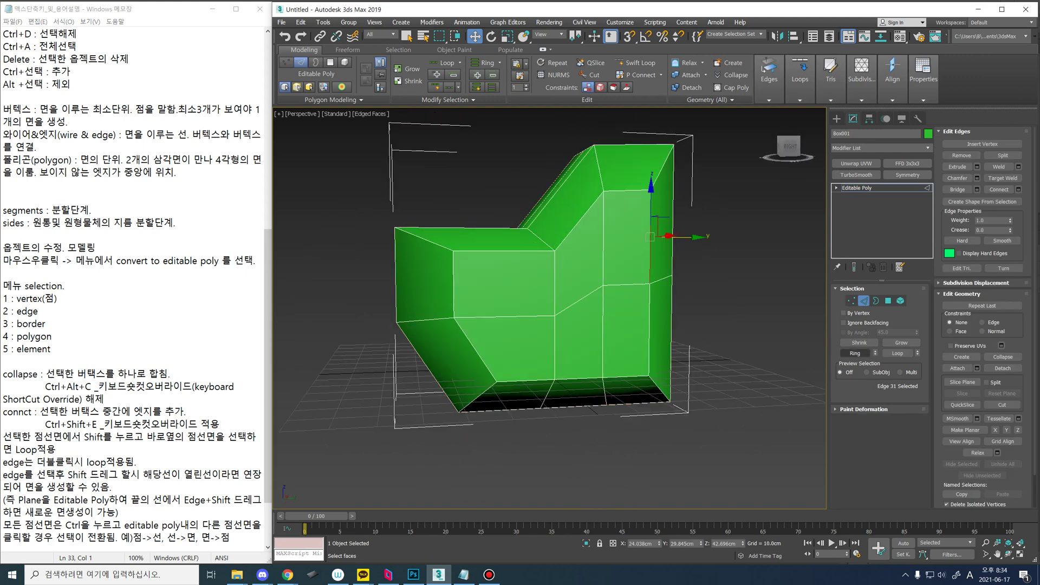
left_click(855, 353)
middle_click_drag(542, 282, 583, 295, "alt")
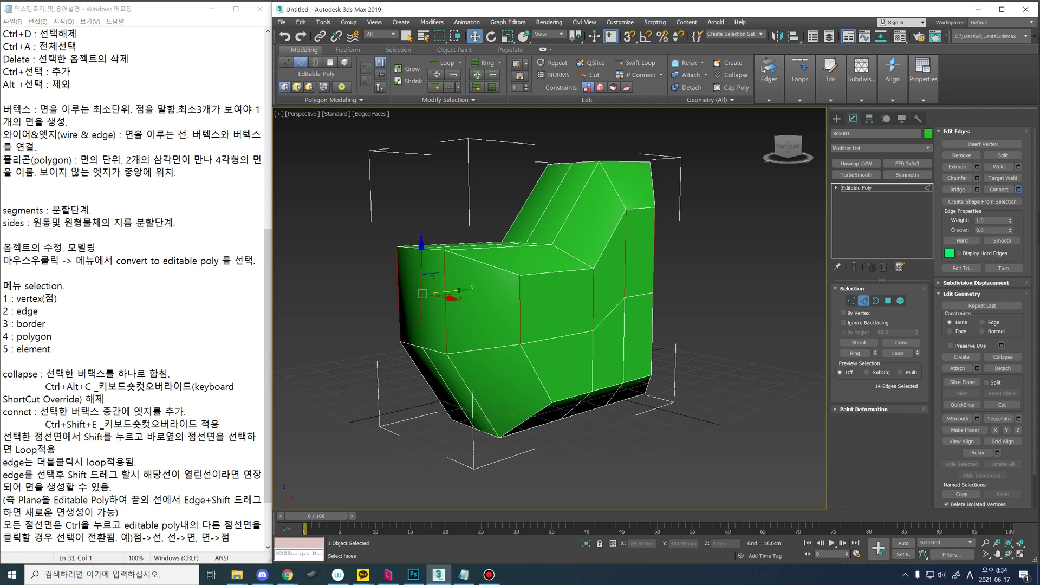
key("ctrl+shift+e")
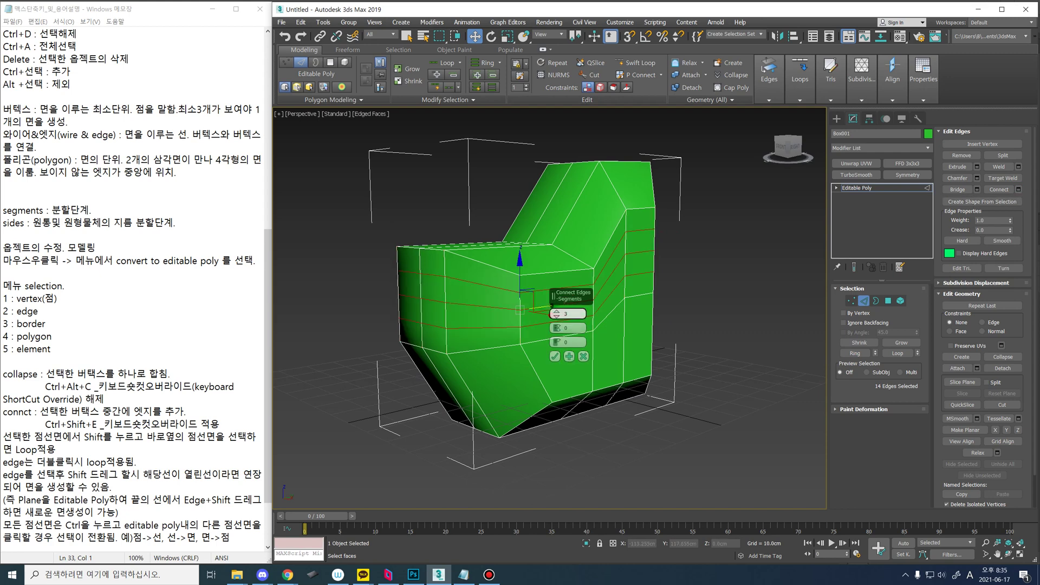
right_click(556, 314)
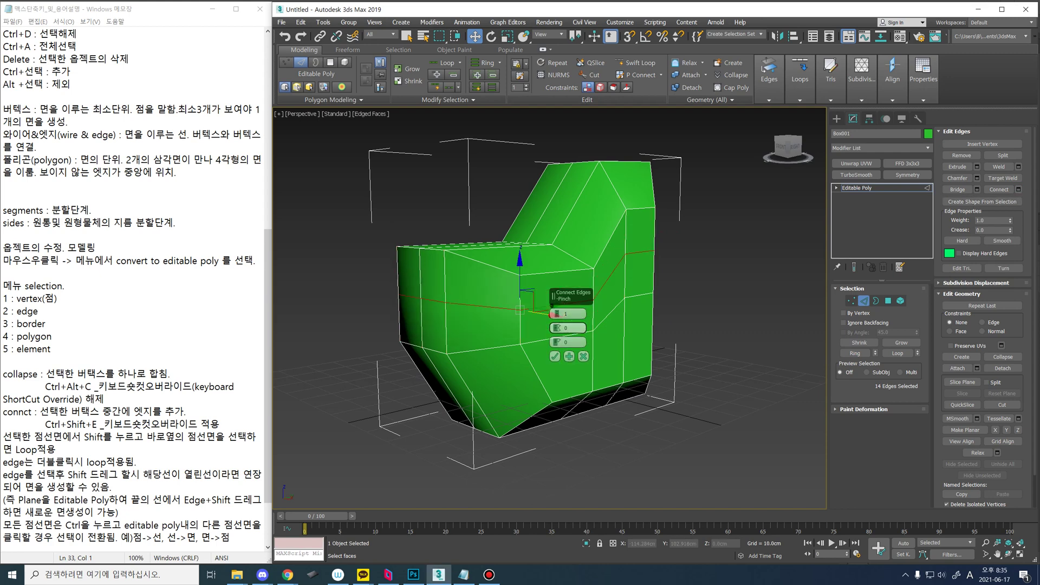
left_click(556, 357)
Step: Try to Ring-select the lower vertical edges around the body and Connect them, then undo that Connect
middle_click_drag(556, 355, 529, 369, "alt")
left_click(505, 307)
key("alt+r")
key("ctrl+shift+e")
key("ctrl+z")
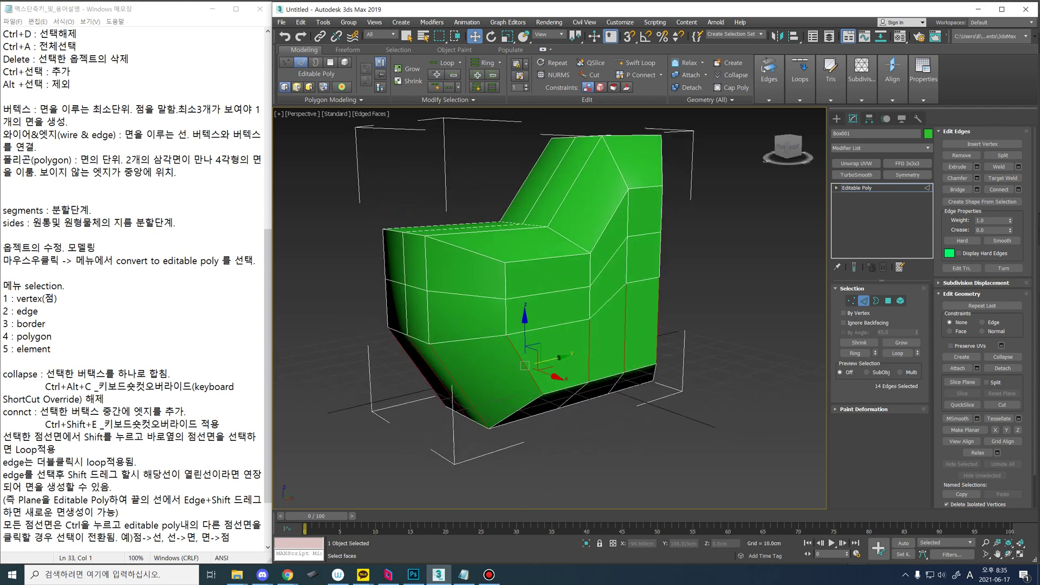
Step: Loop-select the horizontal edge loop added around the upper body, remove it, and clear the selection
left_click(533, 296)
double_click(533, 295)
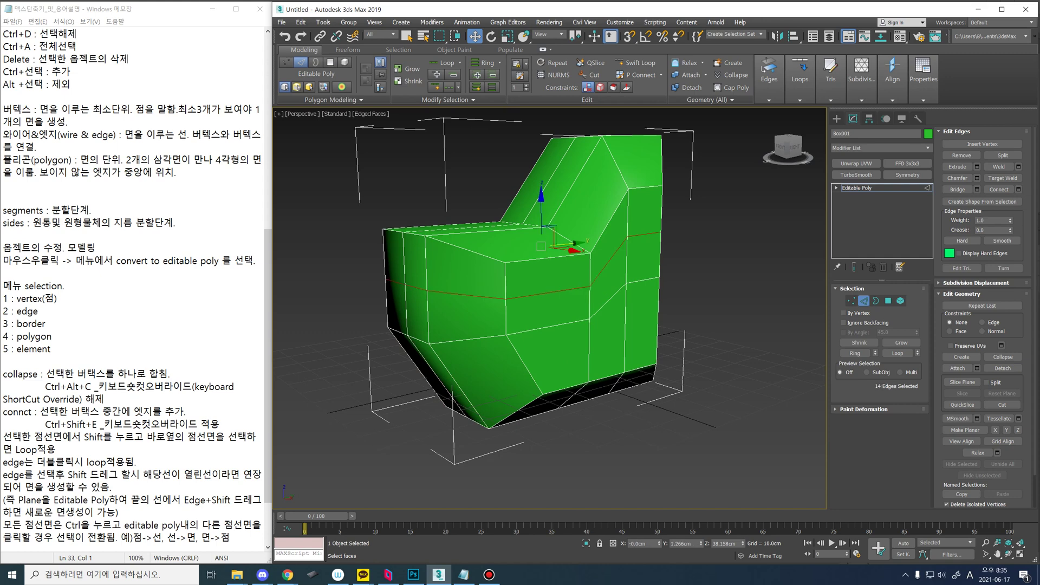
key("ctrl+d")
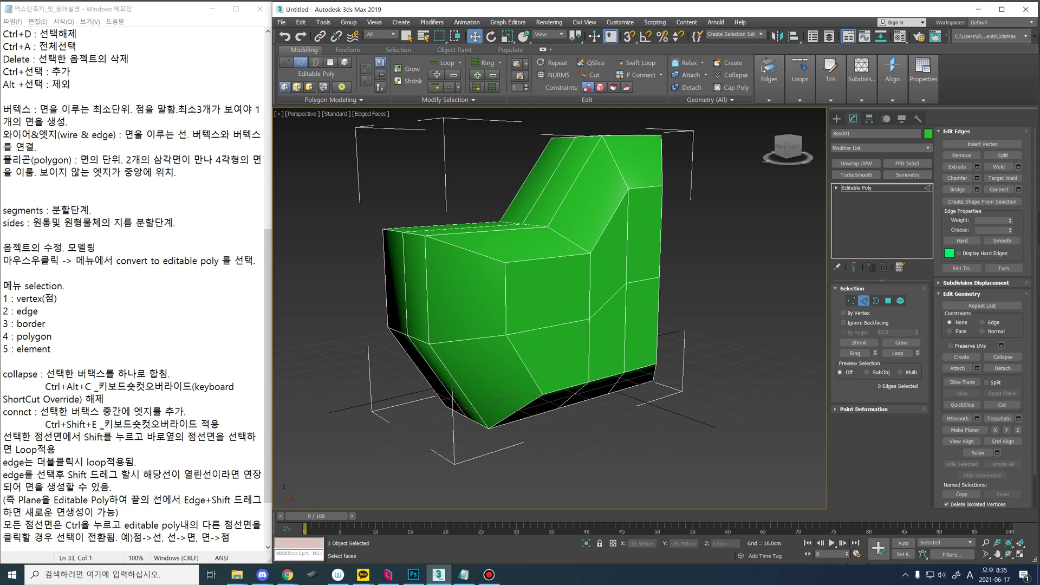
Step: Highlight the two lines about connect in the Notepad notes, then clear the highlight and return to 3ds Max
left_click_drag(3, 411, 219, 424)
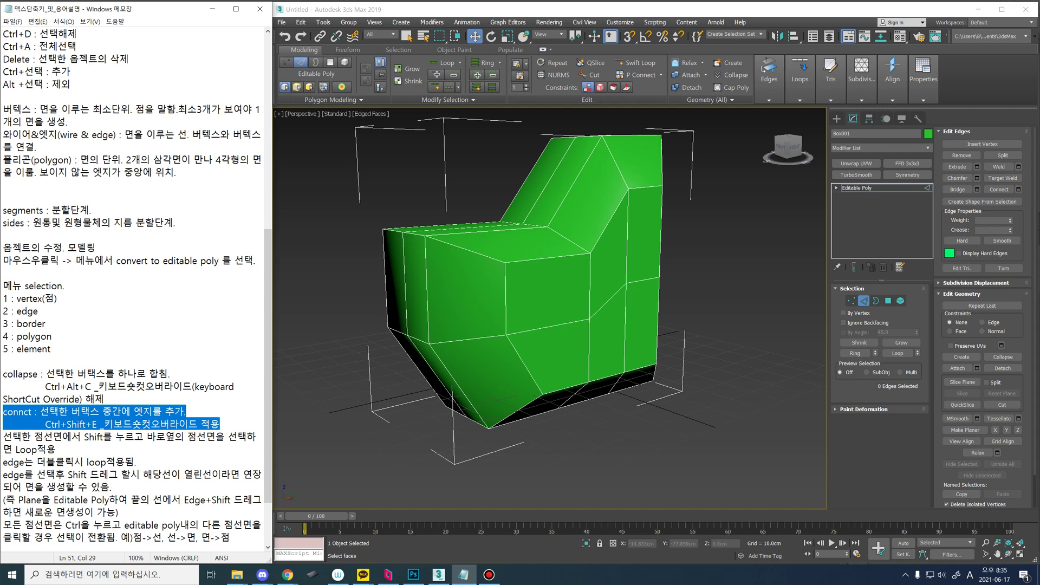
key("alt+Tab")
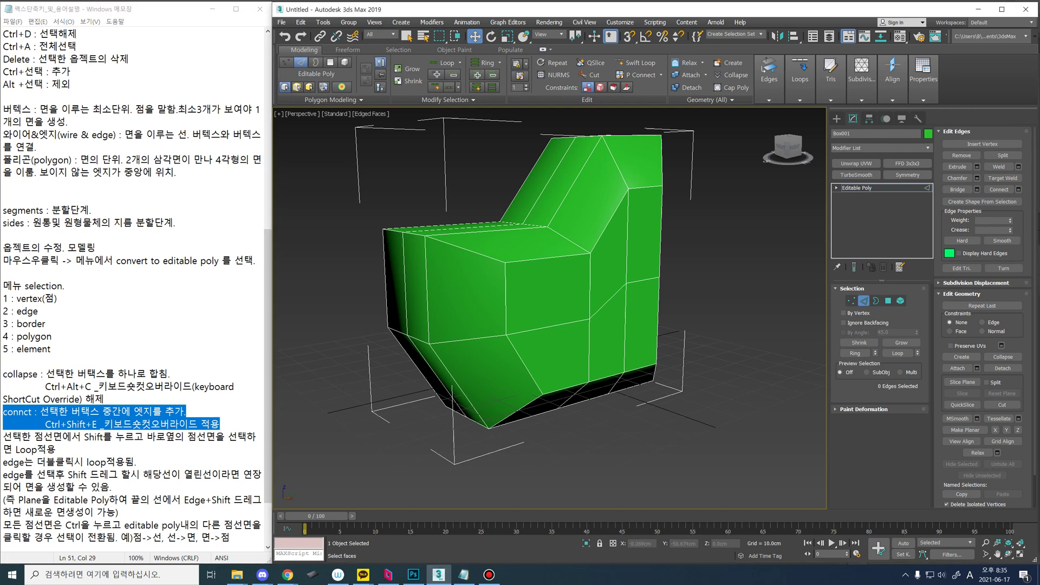
left_click(178, 424)
left_click(546, 296)
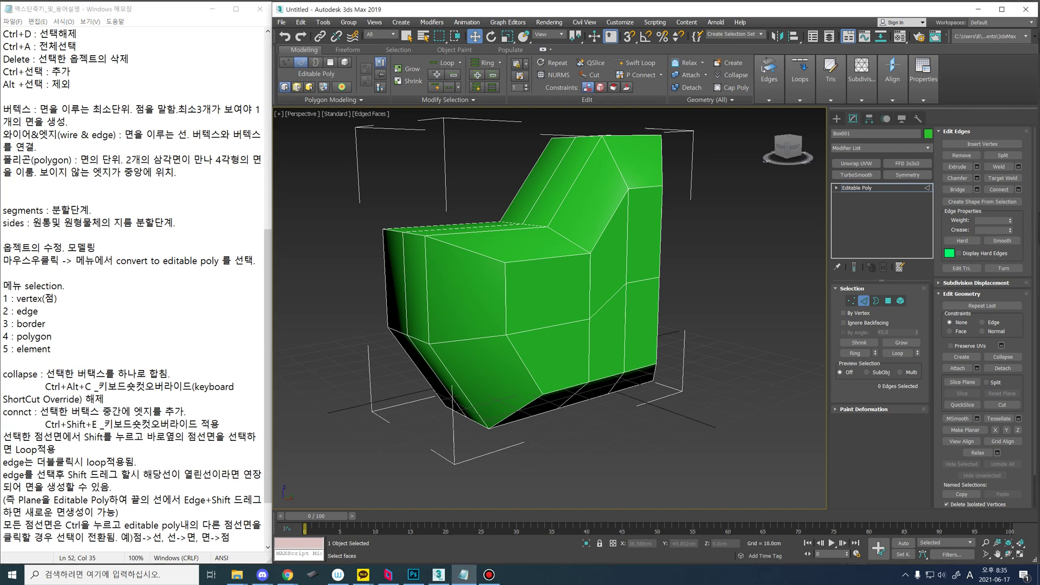
Step: At the Vertex level, select the middle vertex on the side face below the backrest, using the plain selection tool
middle_click_drag(547, 295, 517, 382, "alt")
key("1")
scroll(881, 395, "down", 1)
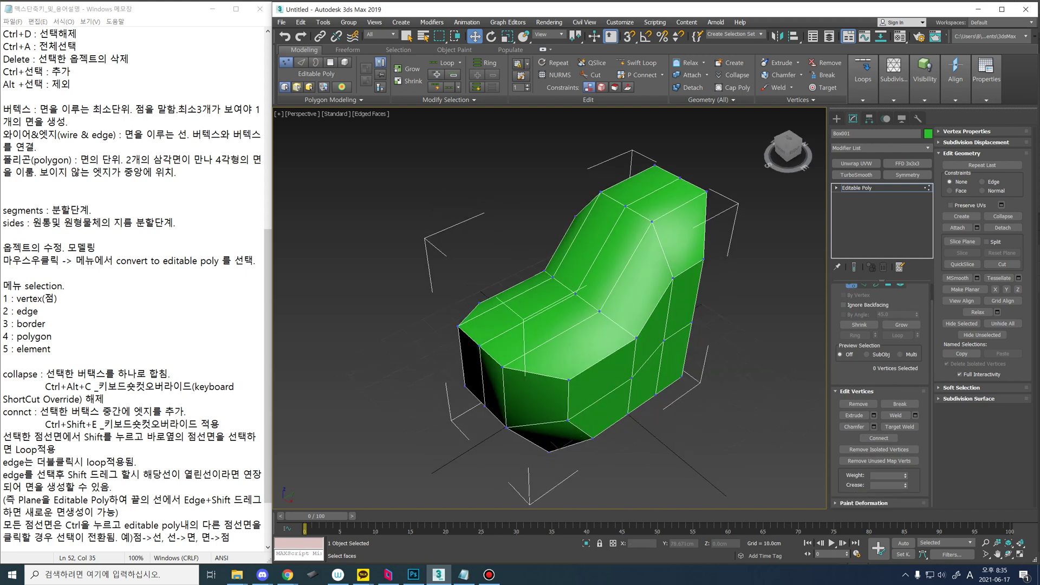
left_click(652, 222)
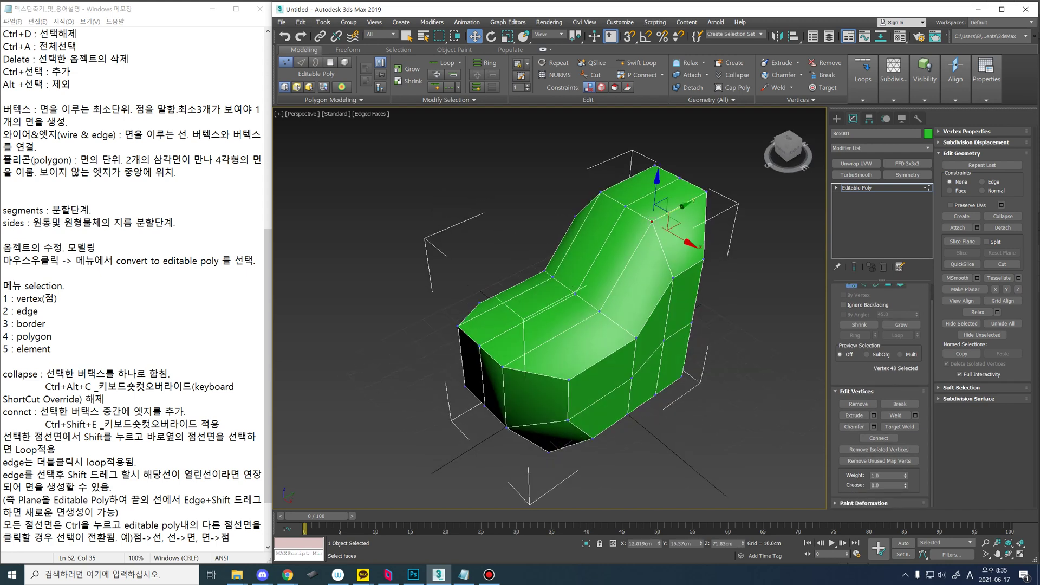
middle_click_drag(652, 222, 583, 176)
key("ctrl+d")
middle_click_drag(650, 314, 691, 320, "alt")
key("q")
middle_click_drag(582, 308, 590, 303, "alt")
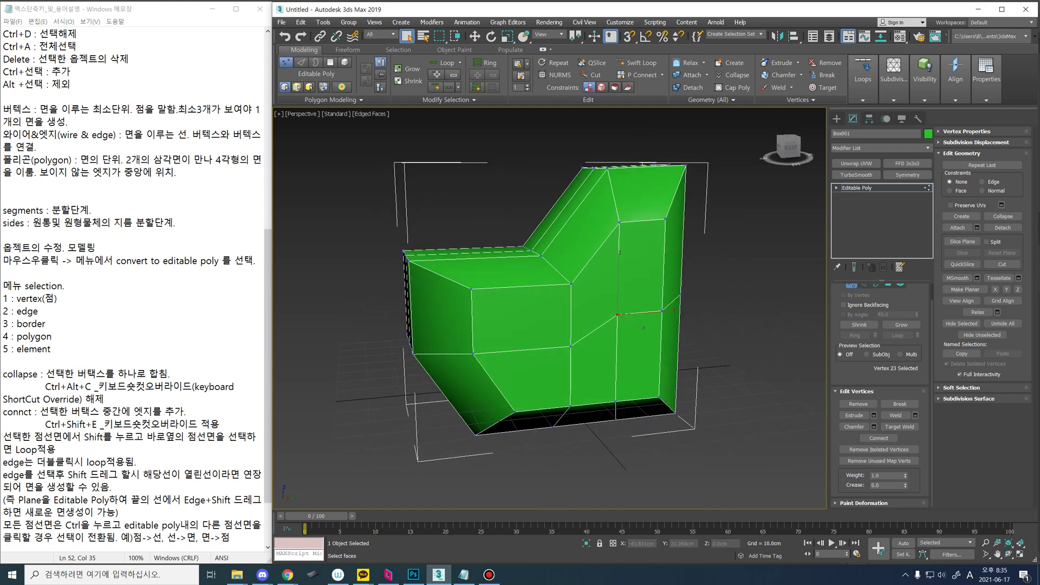
Step: Try adding neighbouring side-face vertices to the selection one by one, then undo back to the single middle vertex
left_click(571, 346, "ctrl")
left_click(666, 219, "ctrl")
left_click(658, 398, "ctrl")
middle_click_drag(572, 404, 602, 444, "alt")
middle_click_drag(602, 444, 562, 420, "alt")
key("ctrl+z")
key("ctrl+z")
key("ctrl+z")
key("ctrl+z")
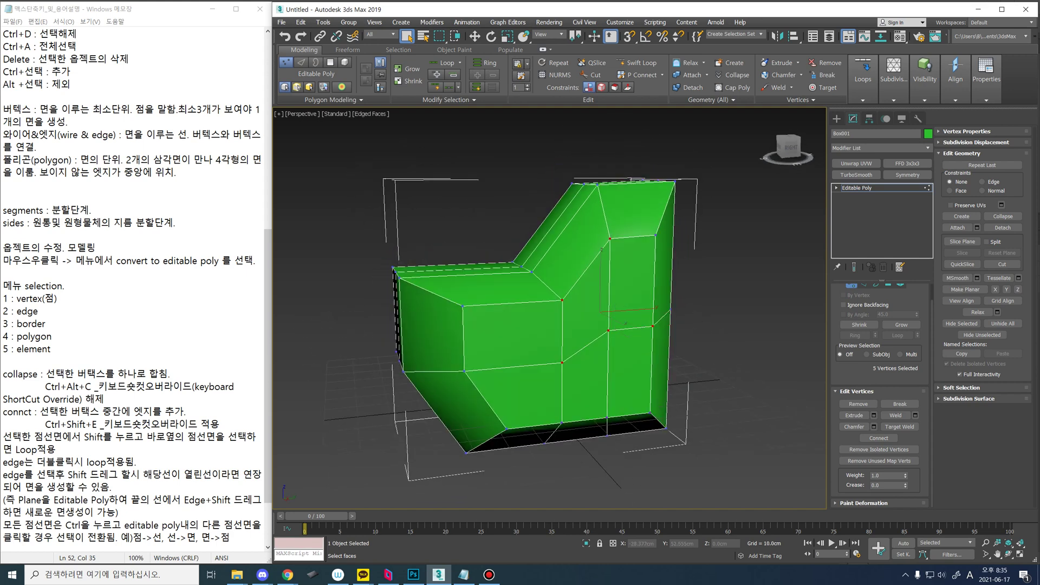
key("ctrl+z")
key("ctrl+z")
middle_click_drag(563, 420, 583, 434, "alt")
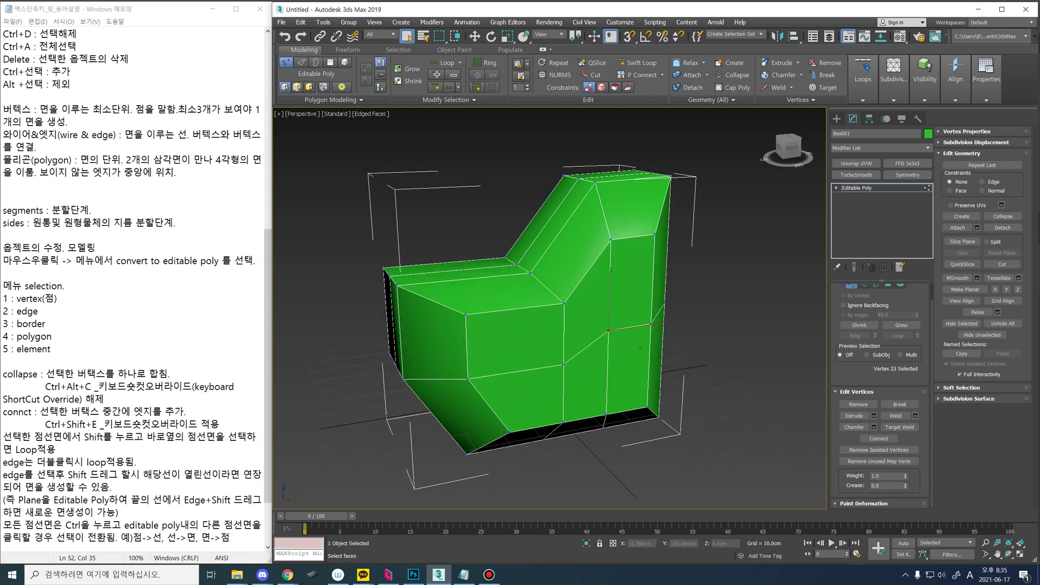
Step: Grow the vertex selection twice and delete the selected vertices to open the side of the body
left_click(902, 325)
left_click(901, 325)
middle_click_drag(677, 352, 625, 343)
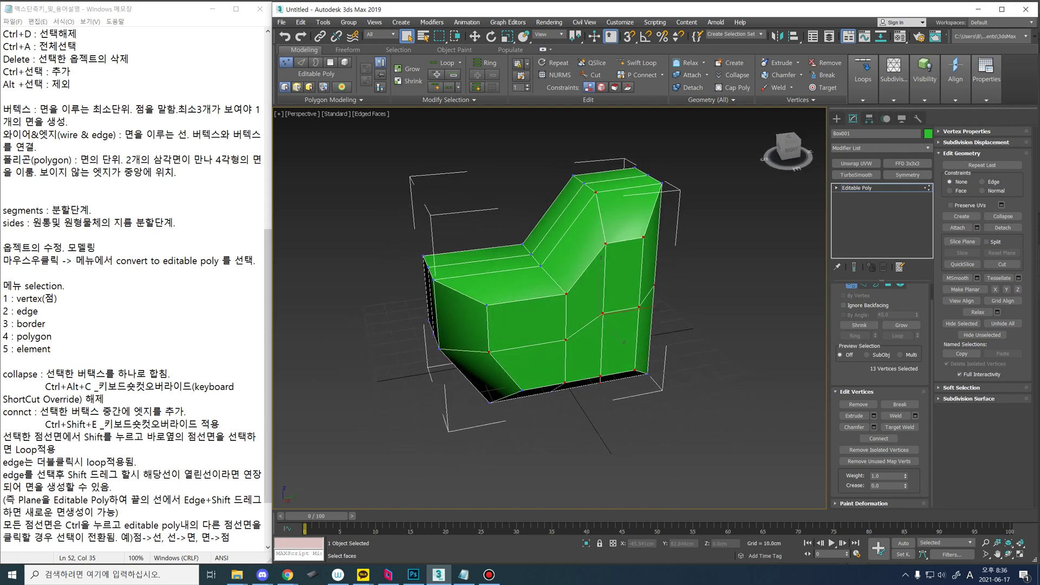
key("Delete")
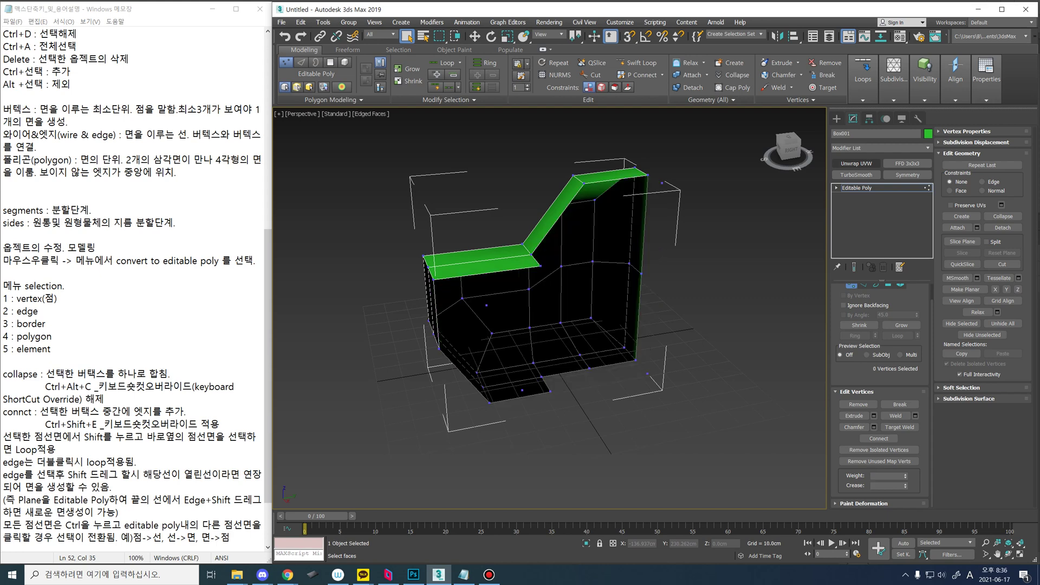
Step: Delete the stray vertices left floating in the opening, then undo the deletions and the grown selection
middle_click_drag(547, 336, 615, 378, "alt")
key("ctrl+d")
left_click_drag(637, 211, 583, 371)
middle_click_drag(481, 343, 401, 374, "alt")
key("Delete")
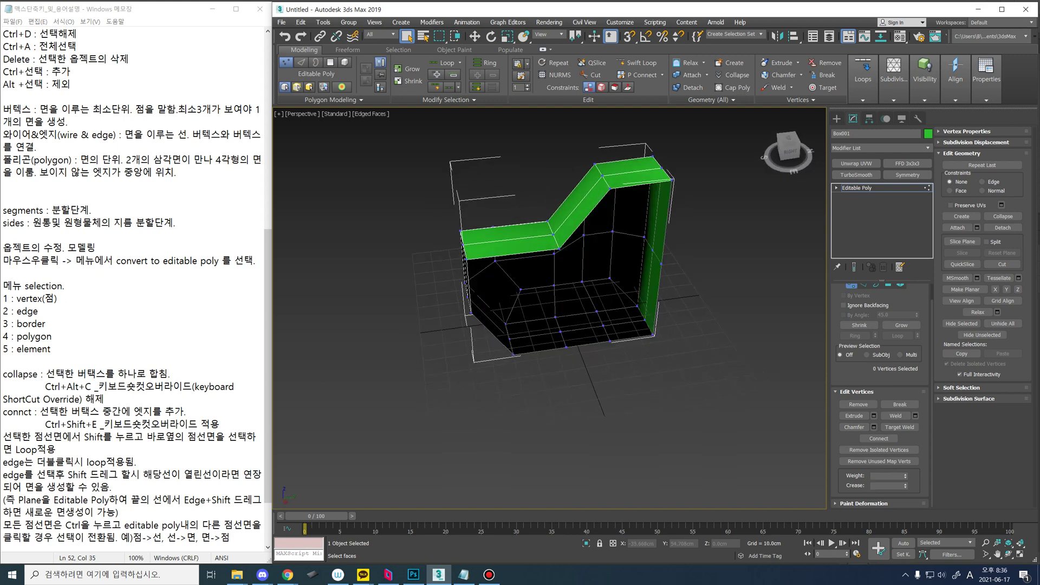
middle_click_drag(651, 270, 553, 260, "alt")
key("ctrl+z")
scroll(645, 260, "up", 2)
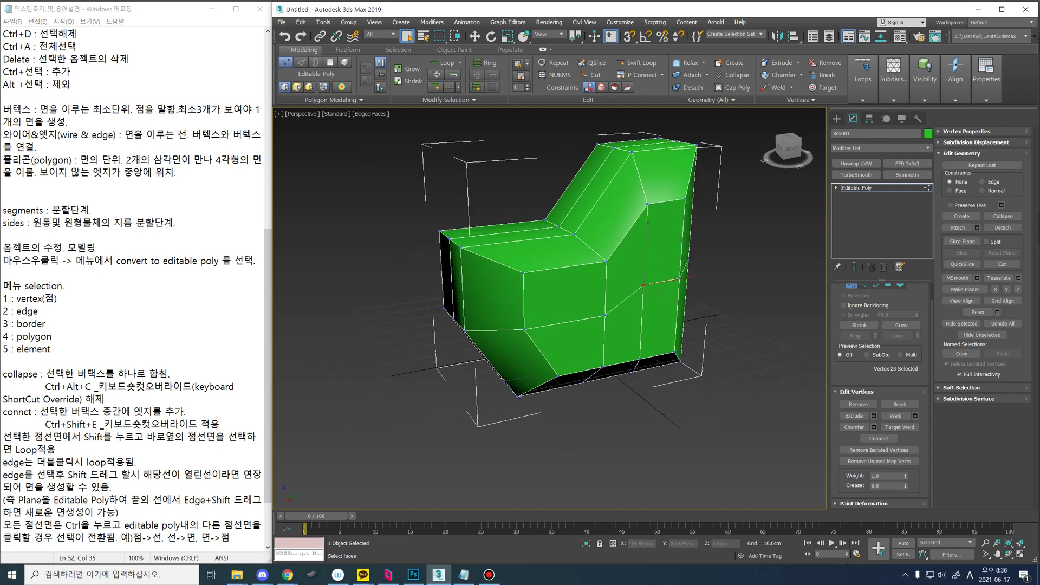
Step: Add the neighbouring middle vertex of the side face to the selection, try deleting both, and undo the deletion
left_click(605, 315, "ctrl")
key("Delete")
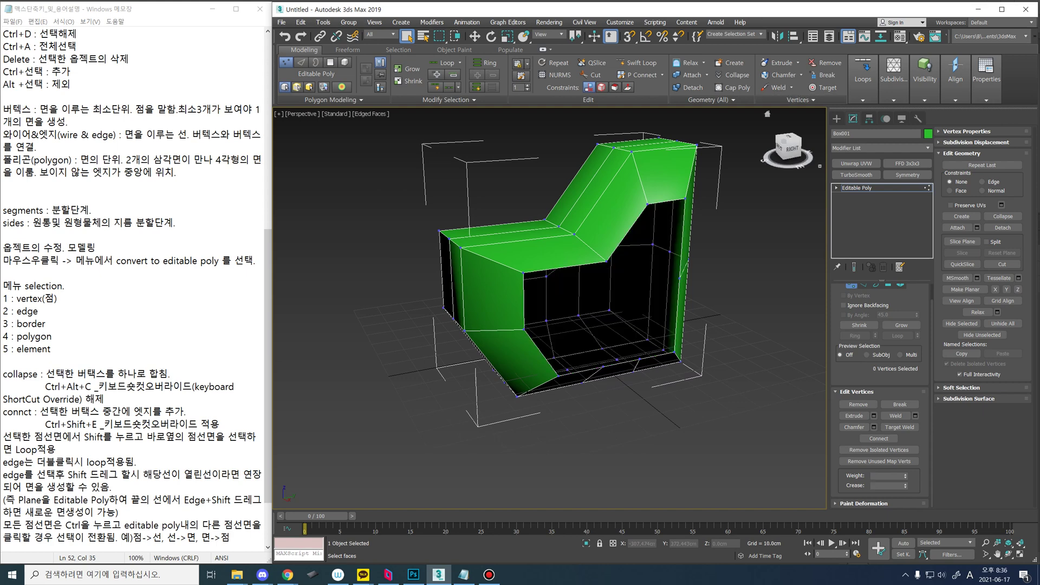
middle_click_drag(605, 315, 558, 290, "alt")
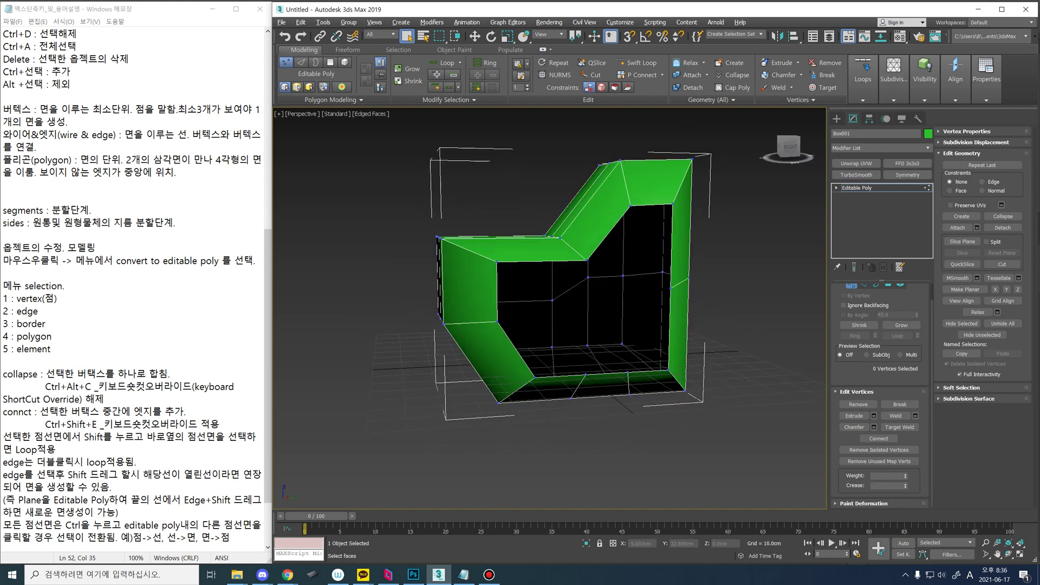
key("ctrl+z")
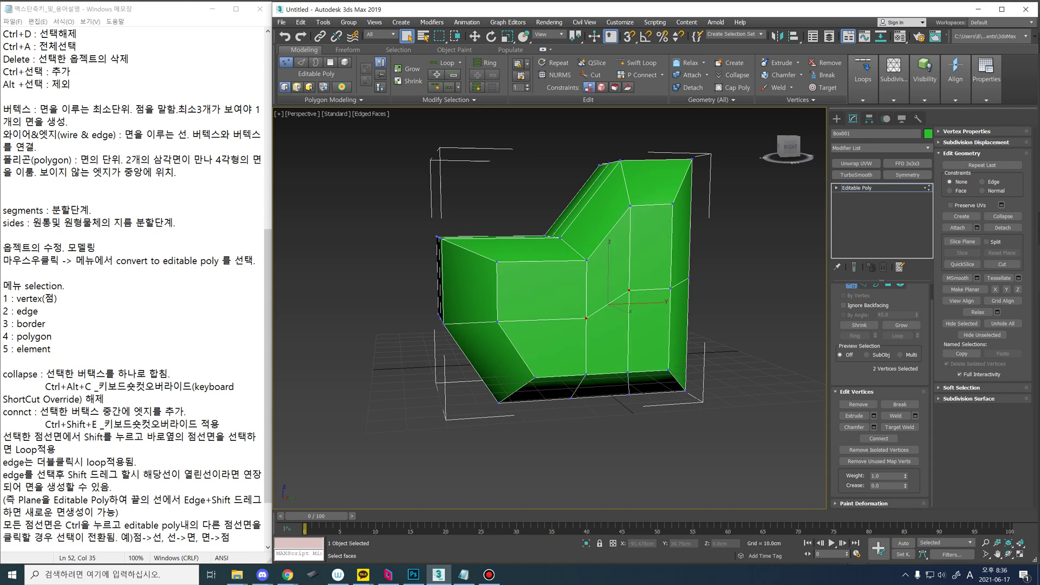
Step: At the Polygon level, select the six polygons of the side face one after another
middle_click_drag(558, 290, 536, 287, "alt")
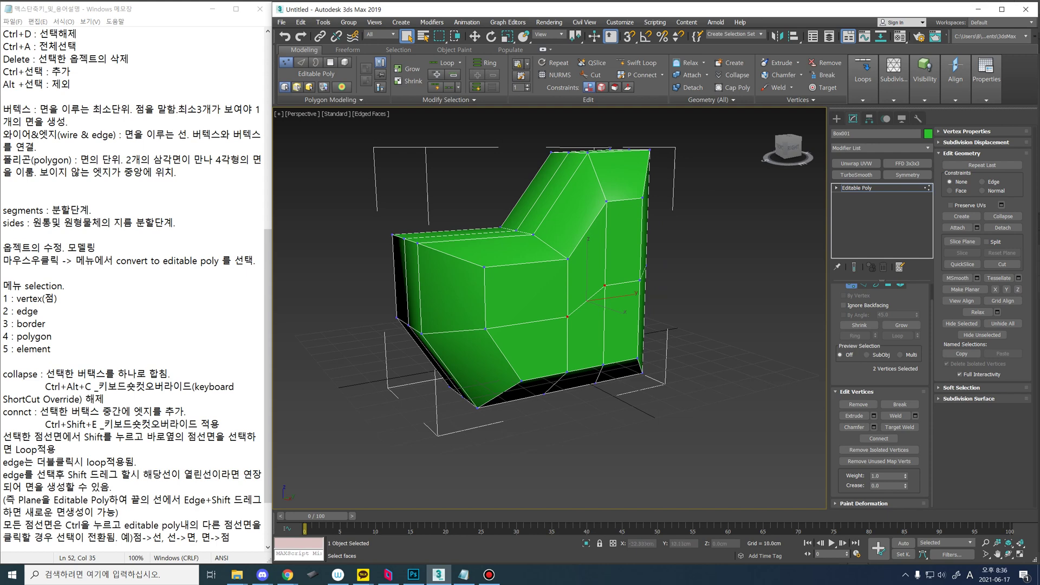
middle_click_drag(541, 287, 569, 338, "alt")
middle_click_drag(574, 284, 593, 284, "alt")
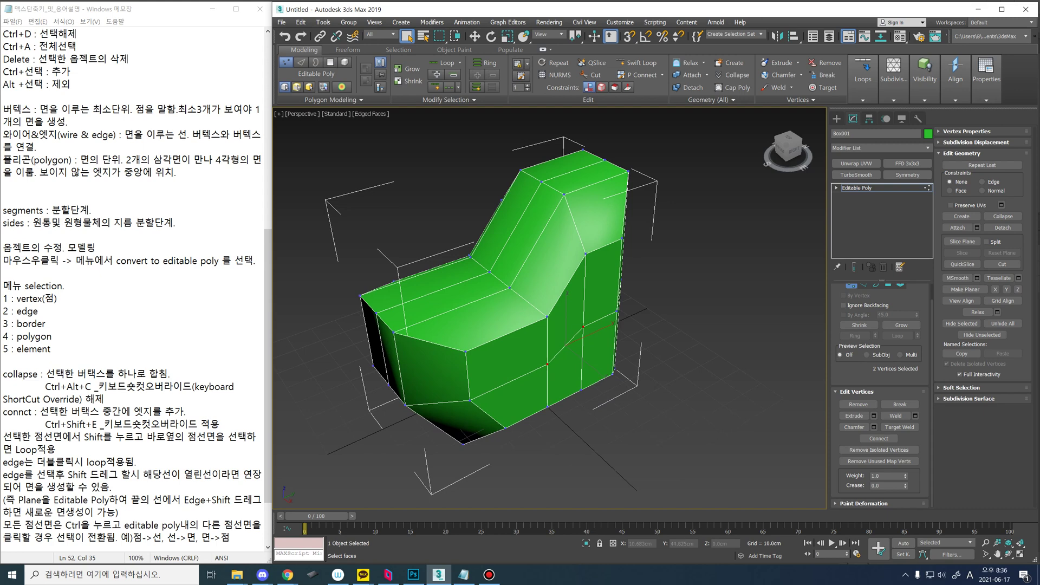
middle_click_drag(593, 283, 607, 277, "alt")
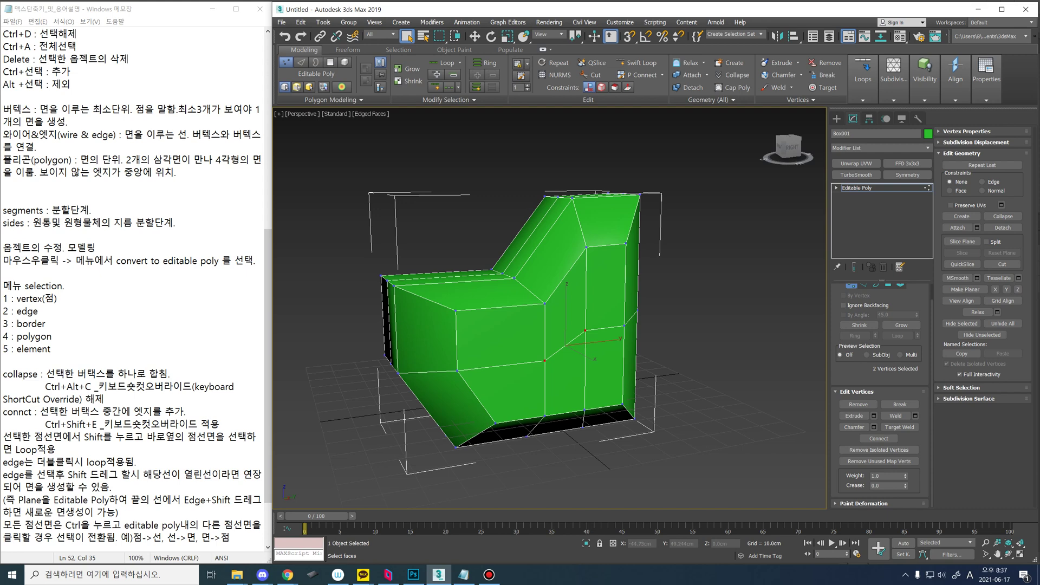
mouse_move(488, 325)
middle_mouse_down()
mouse_move(493, 346)
mouse_move(494, 328)
middle_mouse_up()
key("4")
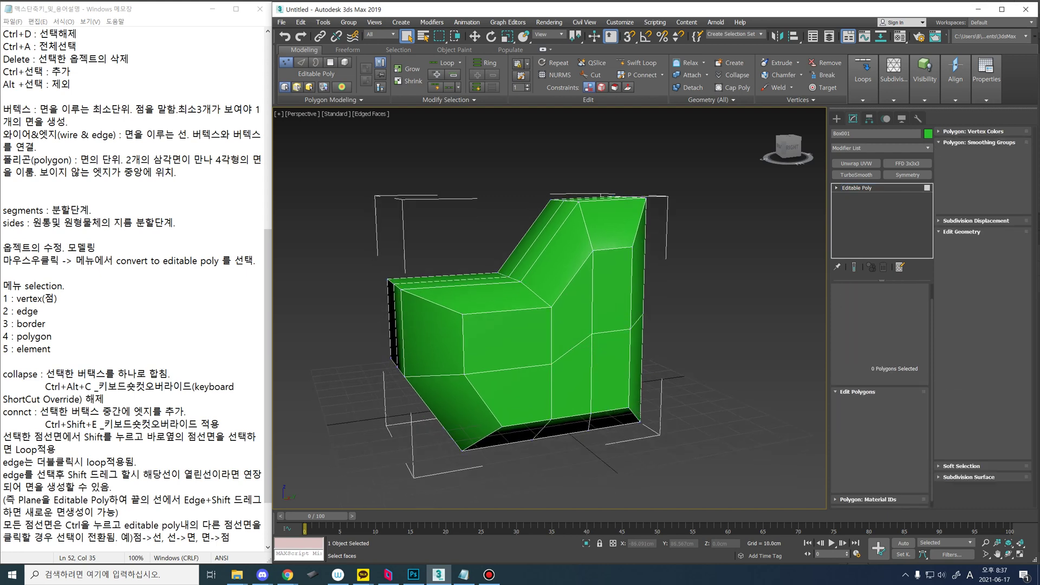
key("3")
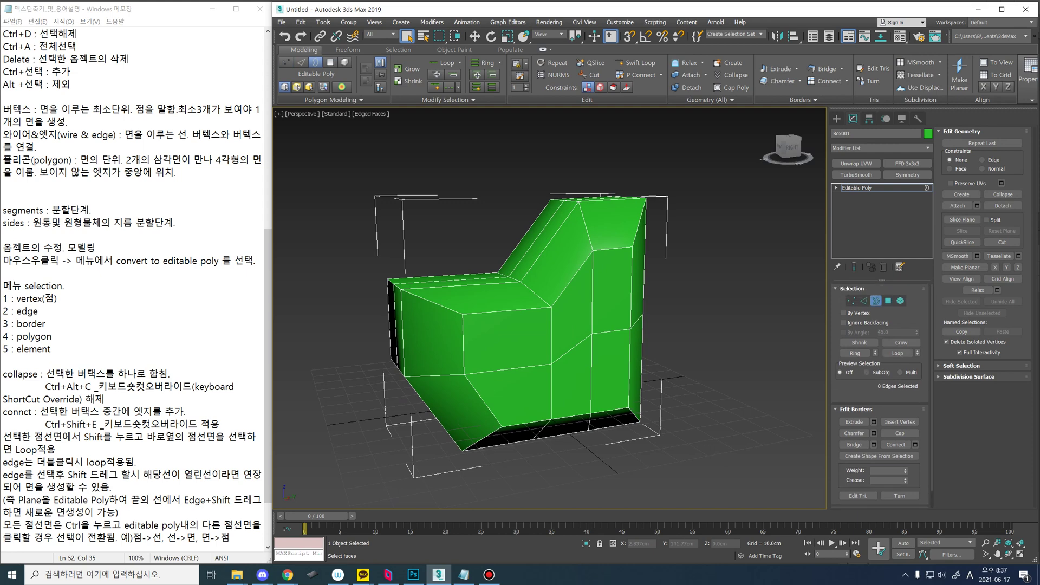
key("4")
left_click(612, 292)
left_click(574, 308, "ctrl")
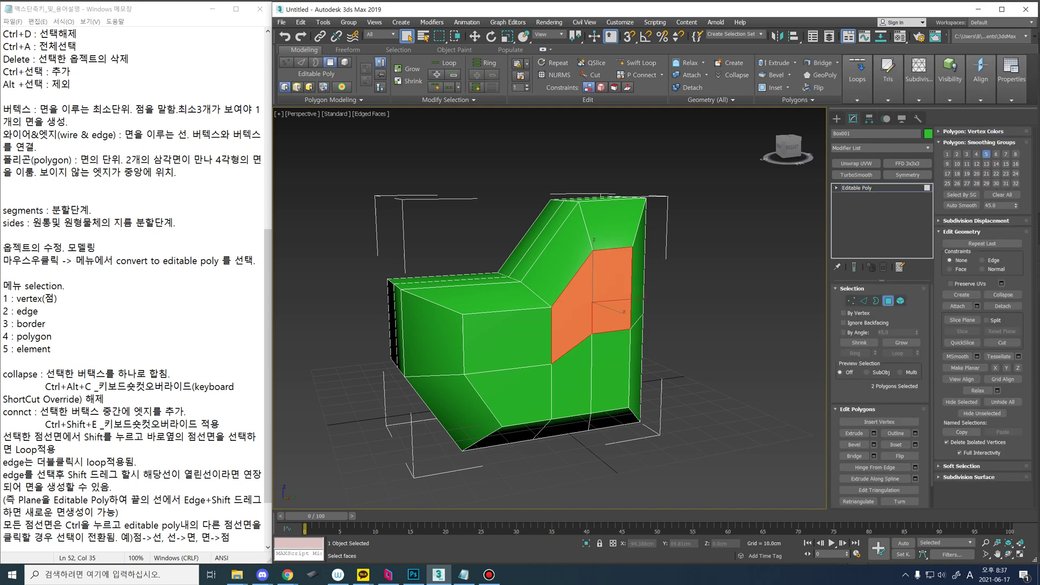
left_click(508, 342, "ctrl")
left_click(512, 395, "ctrl")
left_click(572, 379, "ctrl")
left_click(609, 369, "ctrl")
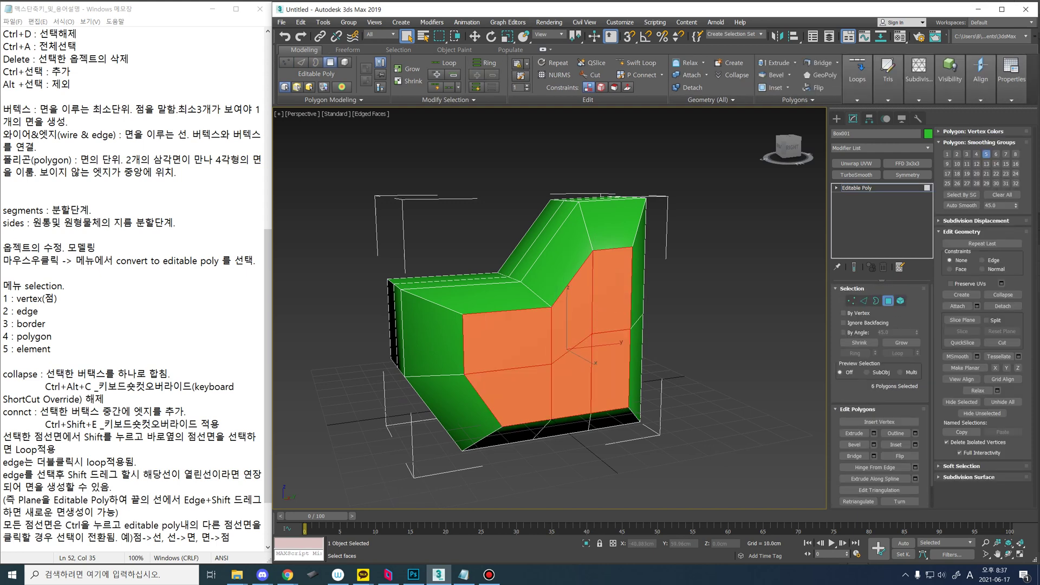
Step: Delete the six selected side polygons, undo the deletion, and return to the Vertex level
middle_click_drag(610, 369, 587, 423, "alt")
middle_click_drag(596, 347, 520, 298, "alt")
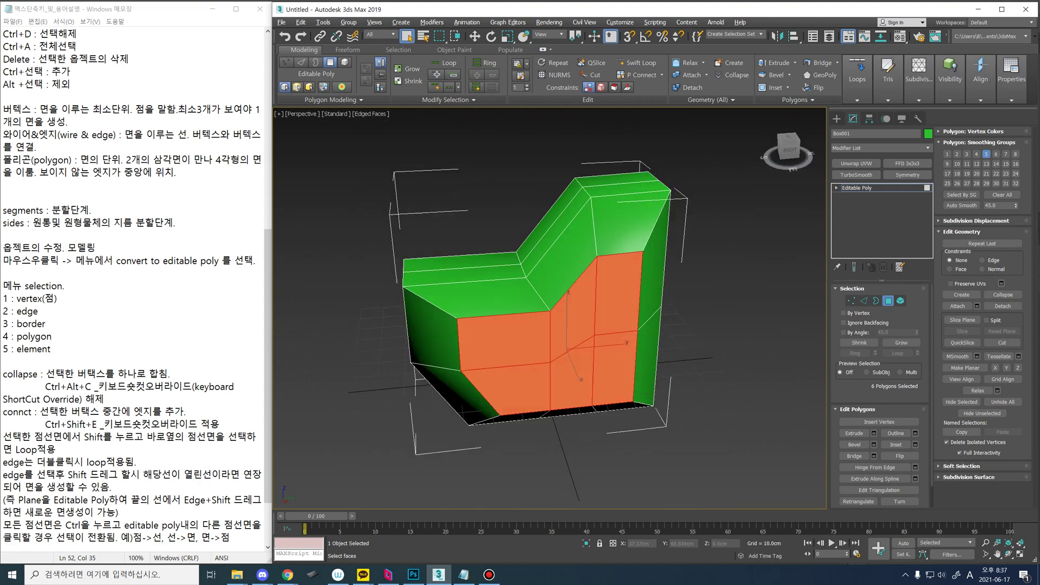
key("Delete")
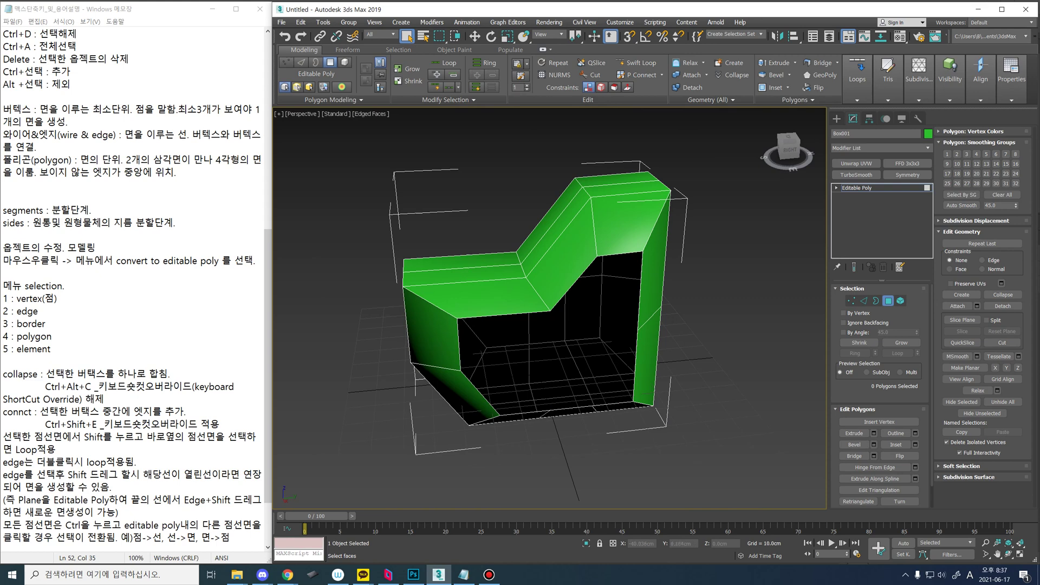
middle_click_drag(547, 373, 610, 282, "alt")
scroll(576, 334, "up", 2)
scroll(596, 349, "down", 1)
key("ctrl+z")
key("1")
middle_click_drag(615, 324, 561, 301, "alt")
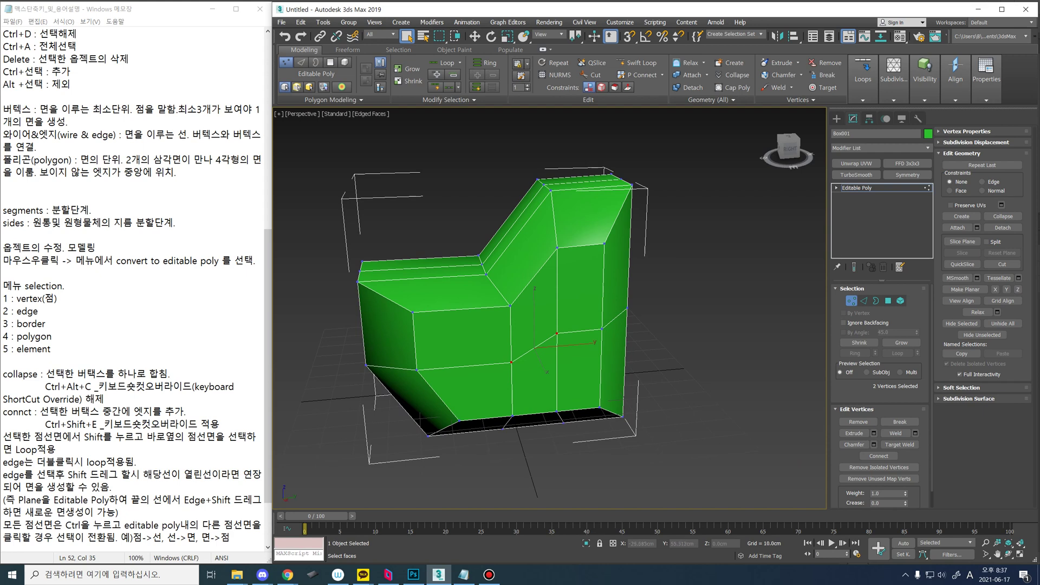
mouse_move(561, 302)
middle_mouse_down("alt")
mouse_move(542, 296)
mouse_move(555, 309)
middle_mouse_up("alt")
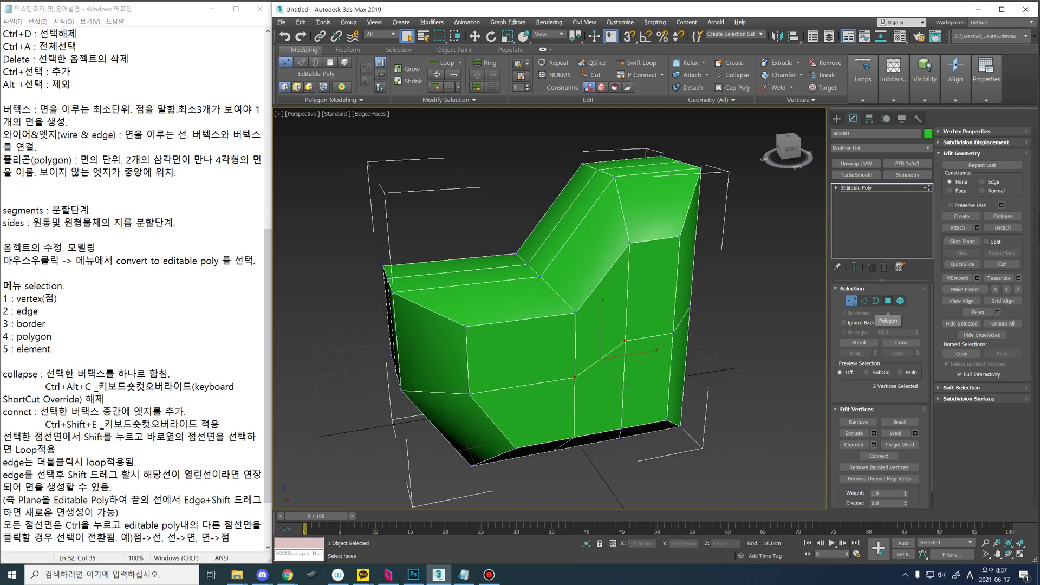
Step: Convert the two-vertex selection to its adjoining side-face polygons, delete them, and return to the Vertex level
left_click(888, 302, "ctrl")
middle_click_drag(555, 309, 512, 295, "alt")
middle_click_drag(588, 301, 630, 286, "alt")
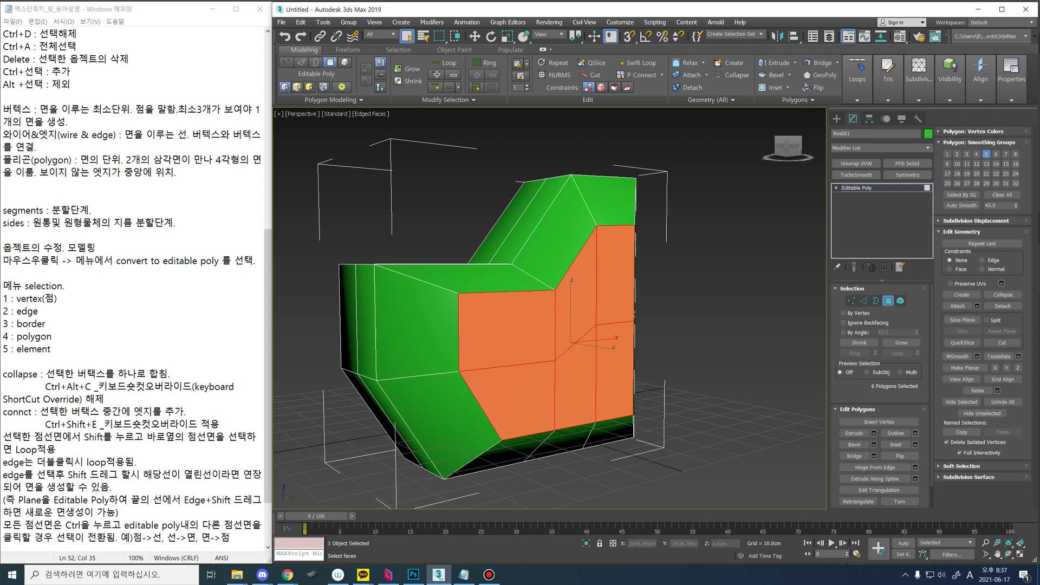
key("Delete")
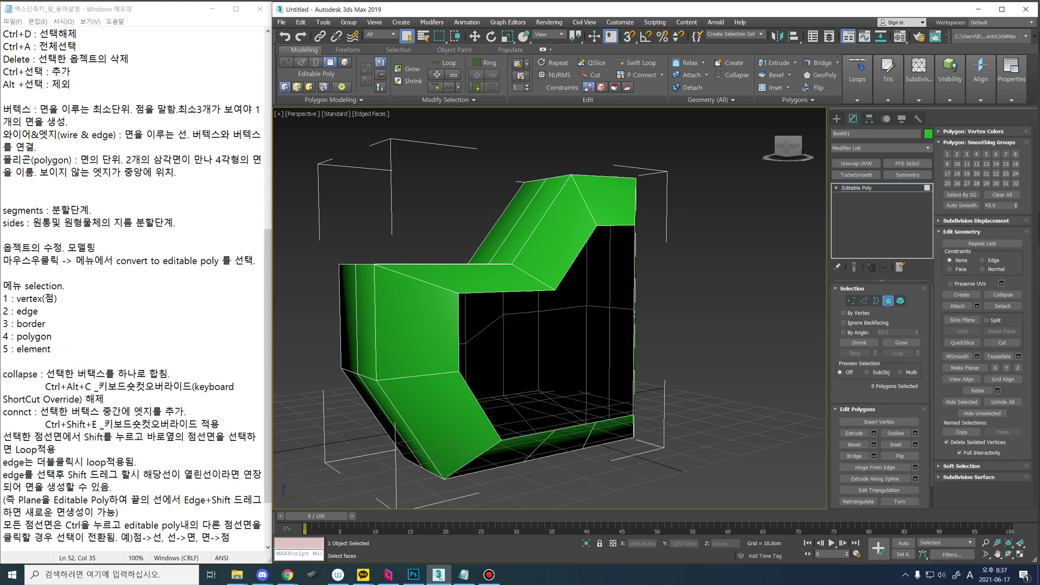
middle_click_drag(630, 286, 584, 297, "alt")
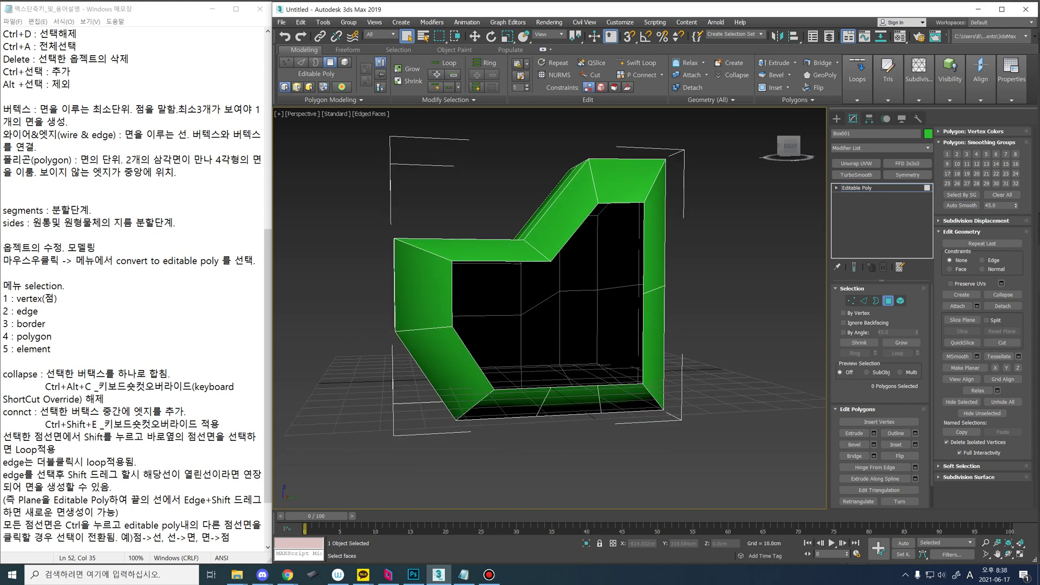
key("1")
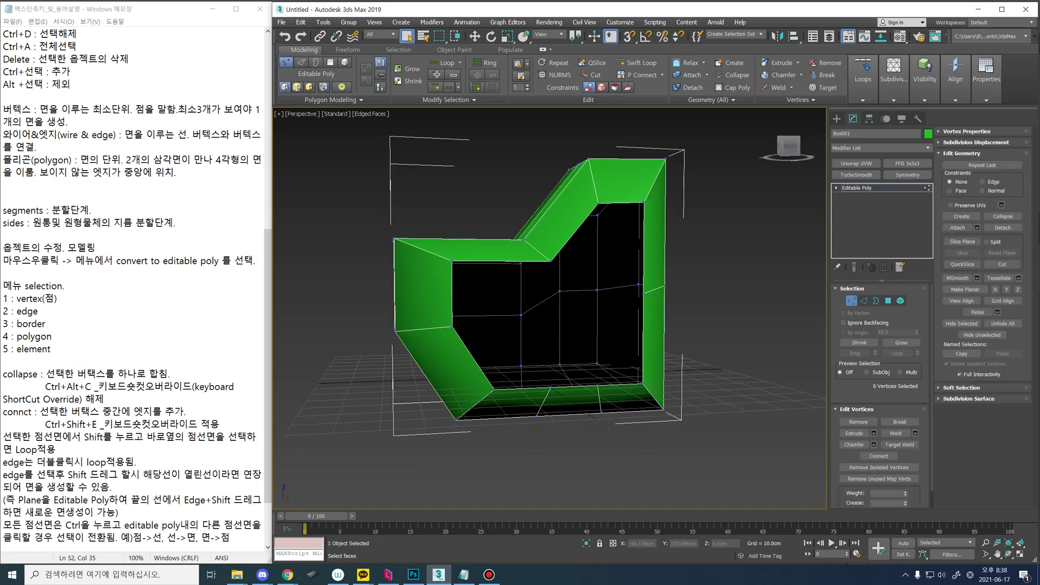
middle_click_drag(584, 297, 559, 347, "alt")
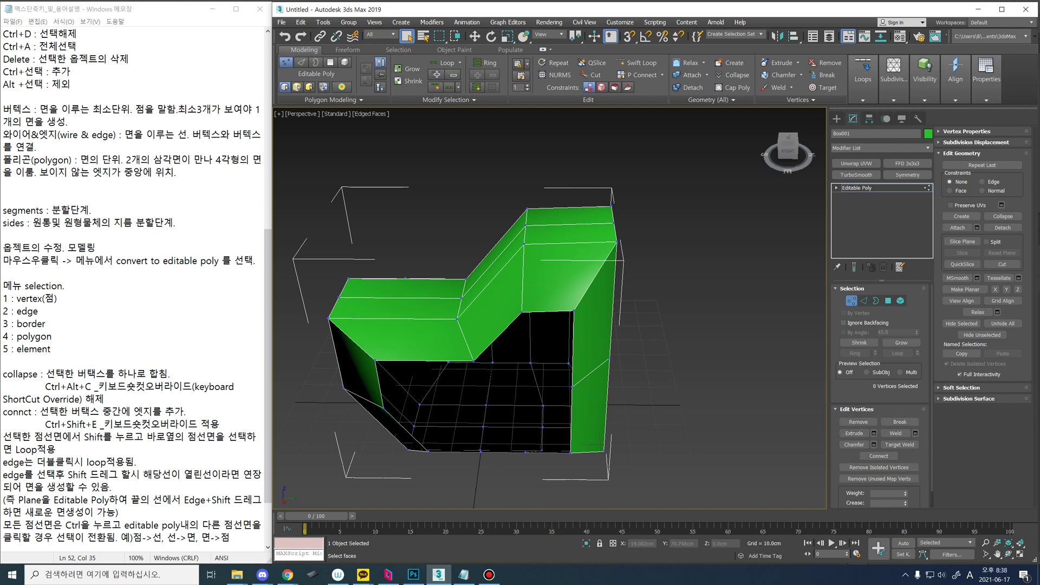
middle_click_drag(673, 371, 695, 366, "alt")
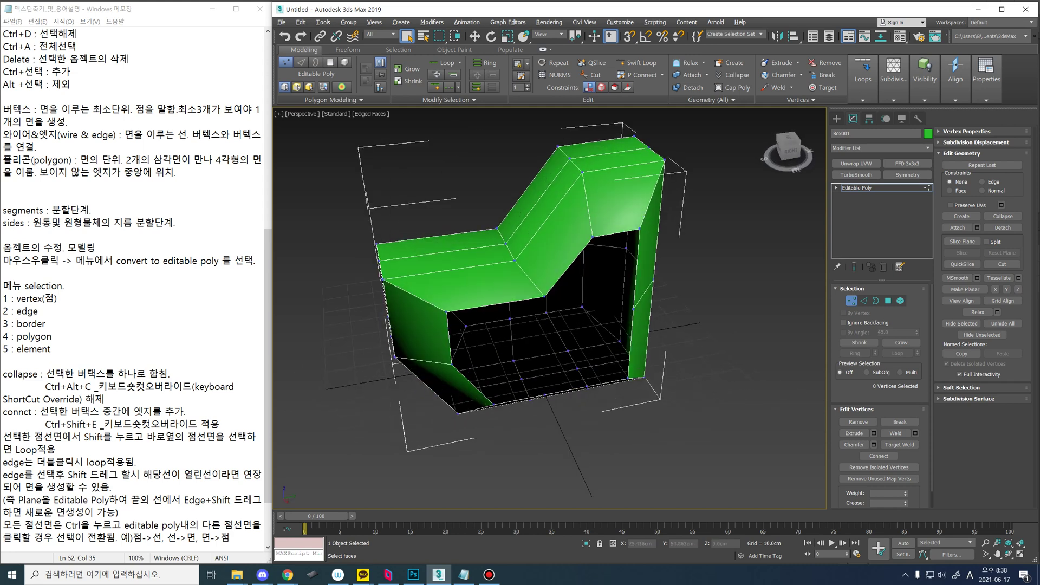
Step: Leave the box's Vertex level and create a plane about 54 cm long and 40 cm wide on the grid beside it
middle_click_drag(553, 366, 455, 374, "alt")
key("1")
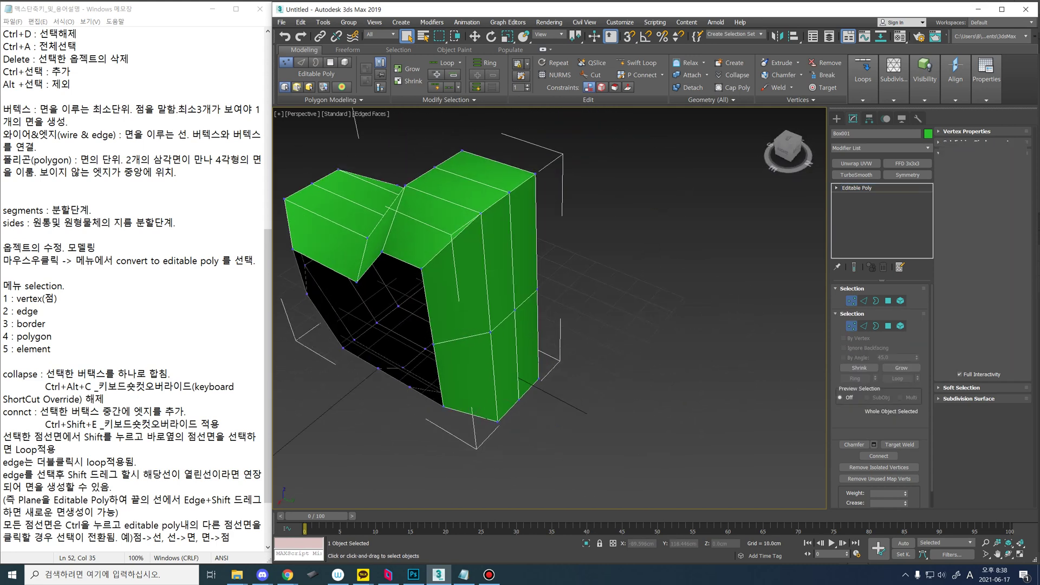
left_click(836, 118)
left_click(900, 219)
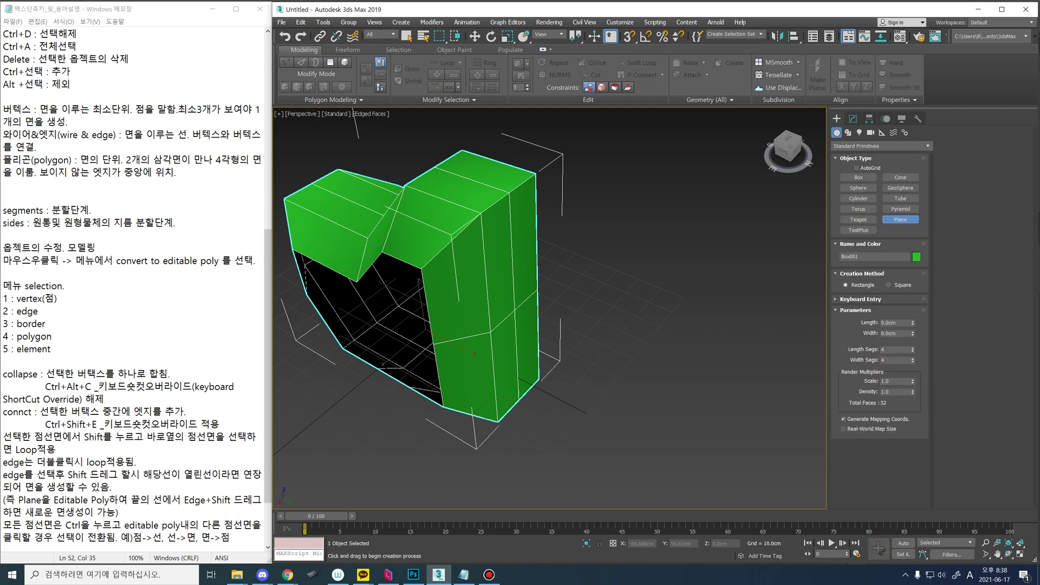
left_click_drag(647, 274, 694, 437)
middle_click_drag(695, 437, 628, 431)
scroll(650, 401, "up", 3)
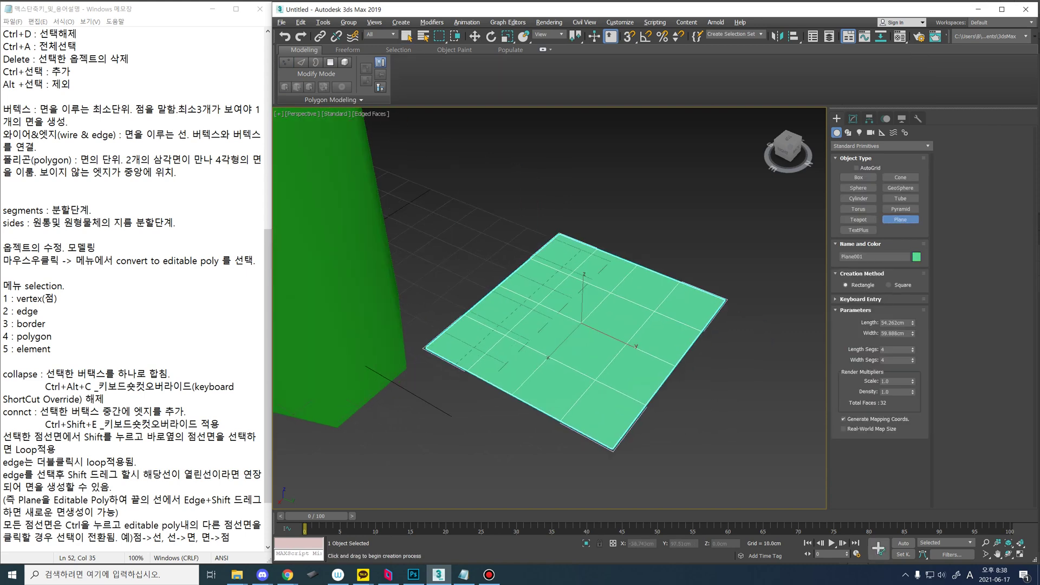
mouse_move(641, 366)
middle_mouse_down("alt")
mouse_move(619, 317)
mouse_move(629, 373)
middle_mouse_up("alt")
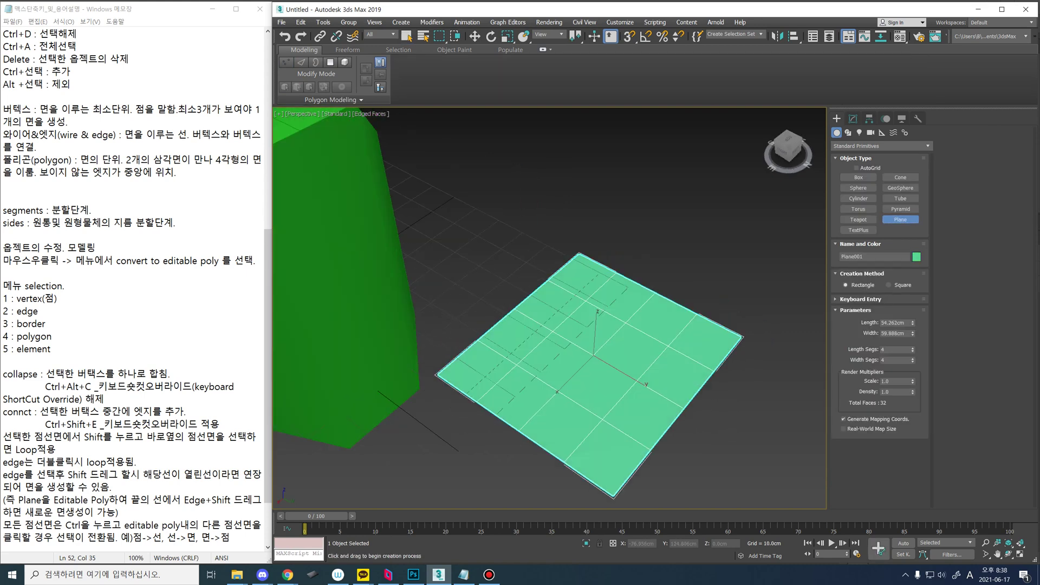
Step: Reduce the plane's length segments and width segments to 2 each
left_click(913, 351)
left_click(913, 351)
left_click(913, 351)
left_click(913, 348)
left_click(913, 362)
left_click(913, 362)
left_click(913, 362)
left_click(913, 358)
Step: End plane creation and convert the plane to an Editable Poly
middle_click_drag(606, 350, 611, 303, "alt")
right_click(677, 347)
right_click(700, 357)
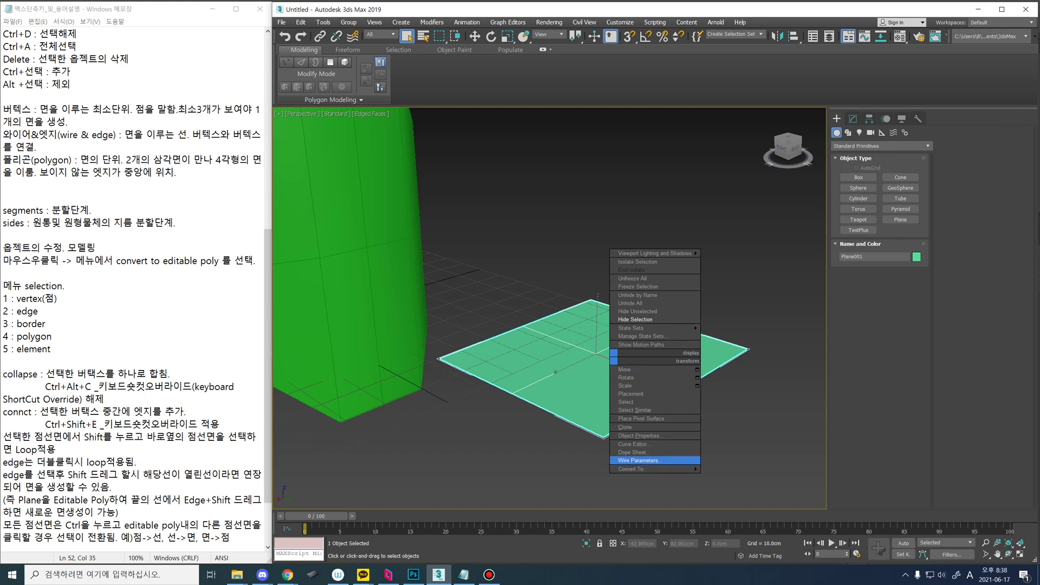
mouse_move(650, 469)
left_click(737, 477)
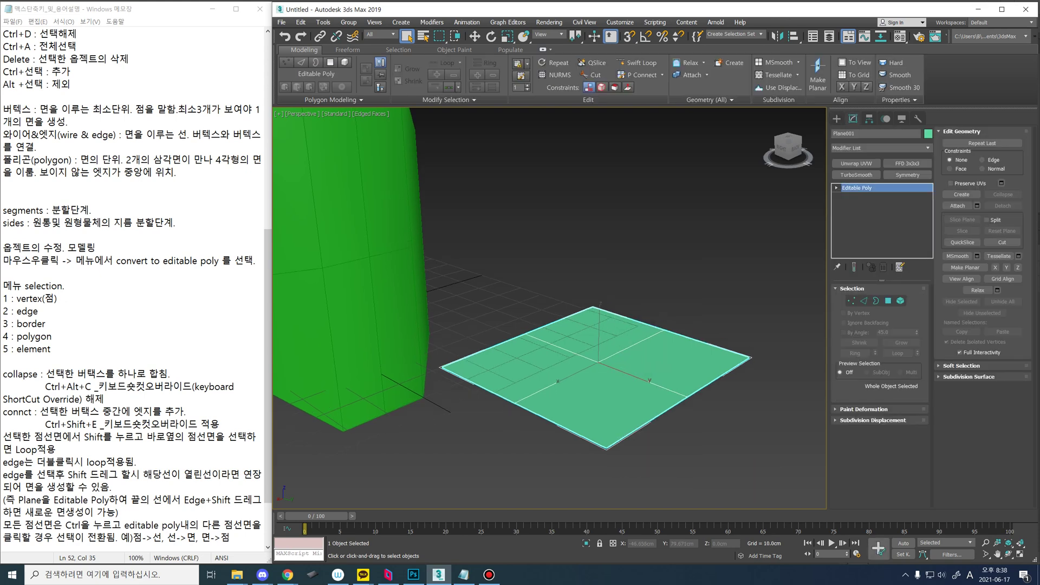
Step: At the Vertex level, move the plane's centre vertex up to a height of about 60 cm to form a peak
key("1")
left_click(598, 361)
scroll(602, 363, "down", 2)
mouse_move(612, 374)
middle_mouse_down("alt")
mouse_move(612, 344)
mouse_move(615, 385)
mouse_move(618, 374)
middle_mouse_up("alt")
key("w")
left_click_drag(614, 357, 614, 179)
middle_click_drag(614, 182, 523, 216, "alt")
middle_click_drag(699, 228, 745, 210, "alt")
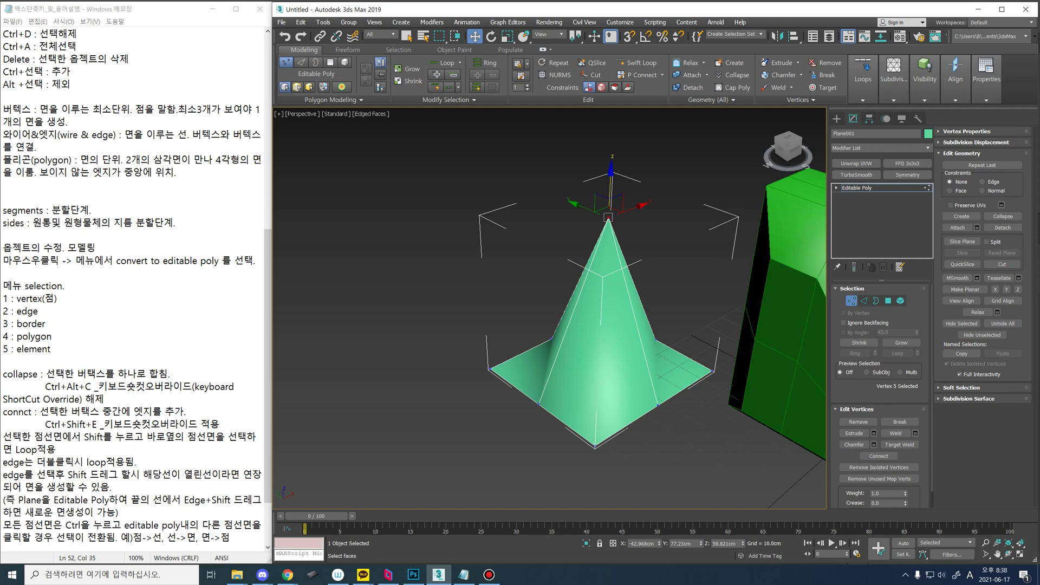
Step: Add a base corner vertex of the peaked plane to the apex selection and examine the pair from several angles
middle_click_drag(745, 211, 767, 195, "alt")
left_click(488, 399, "ctrl")
middle_click_drag(488, 400, 520, 366, "alt")
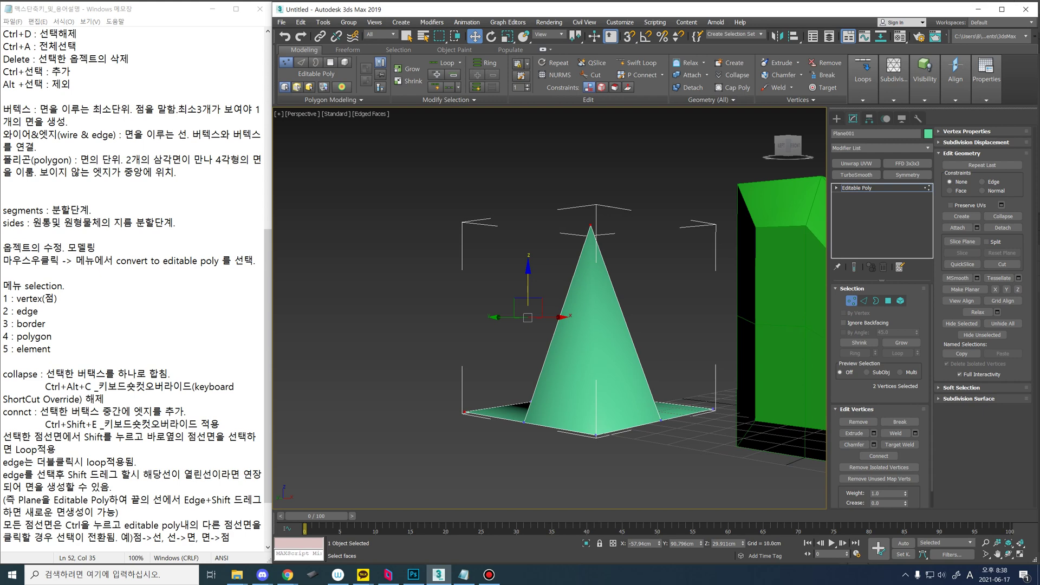
middle_click_drag(520, 366, 536, 341, "alt")
Step: At the Edge level, activate Turn to display the hidden diagonals of the peaked plane
key("2")
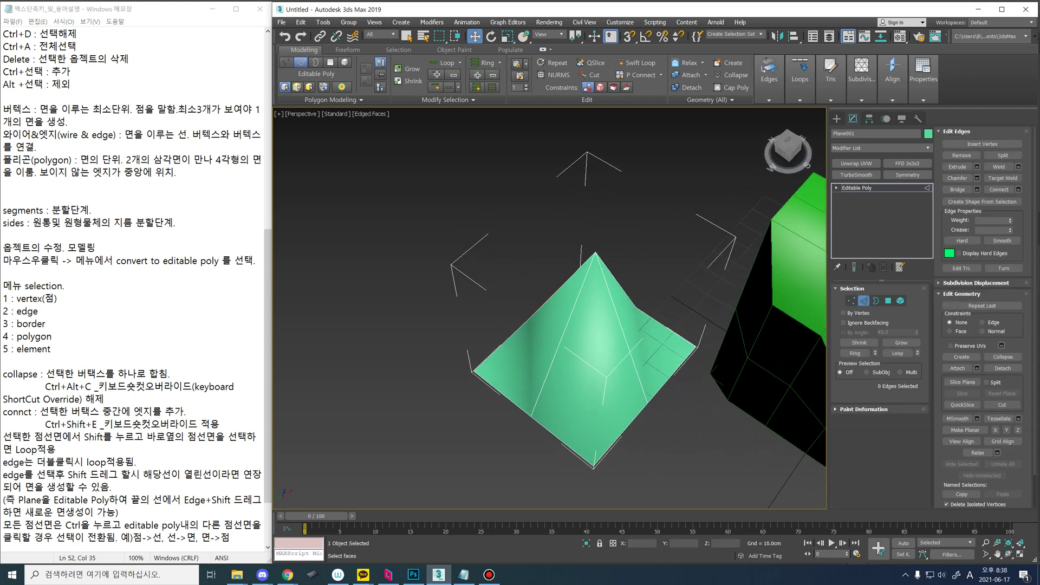
left_click(1003, 268)
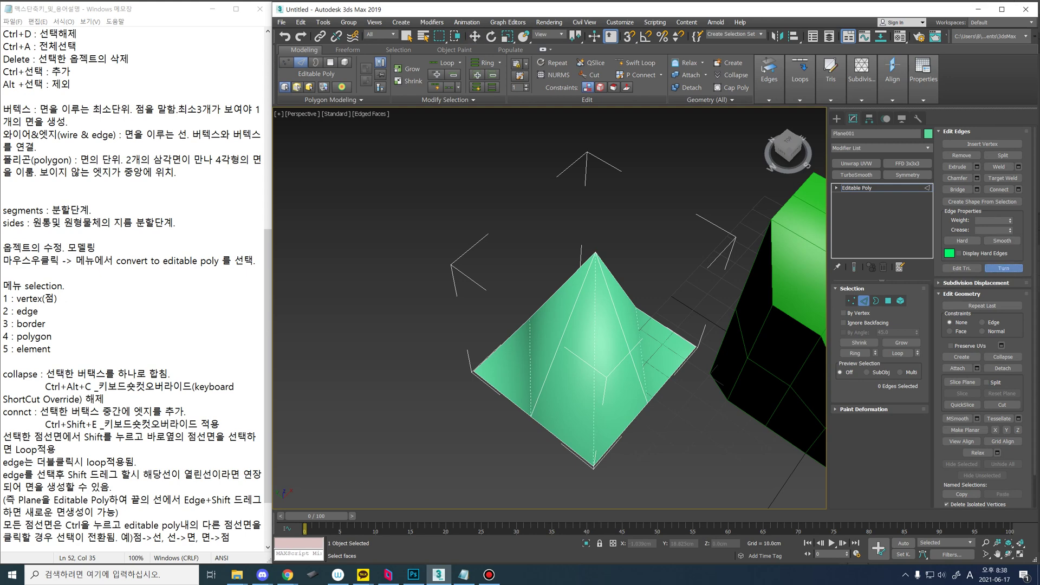
middle_click_drag(542, 325, 542, 298, "alt")
middle_click_drag(635, 374, 585, 385, "alt")
Step: Recheck the apex and corner vertices at the Vertex level, and display the hidden diagonals again with Turn
key("1")
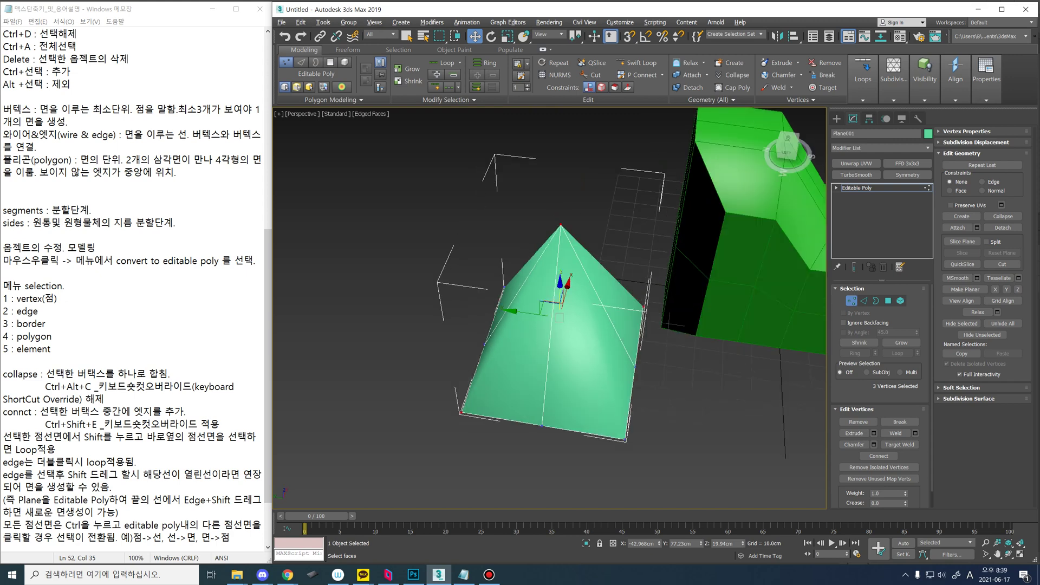
middle_click_drag(715, 374, 704, 323, "alt")
key("2")
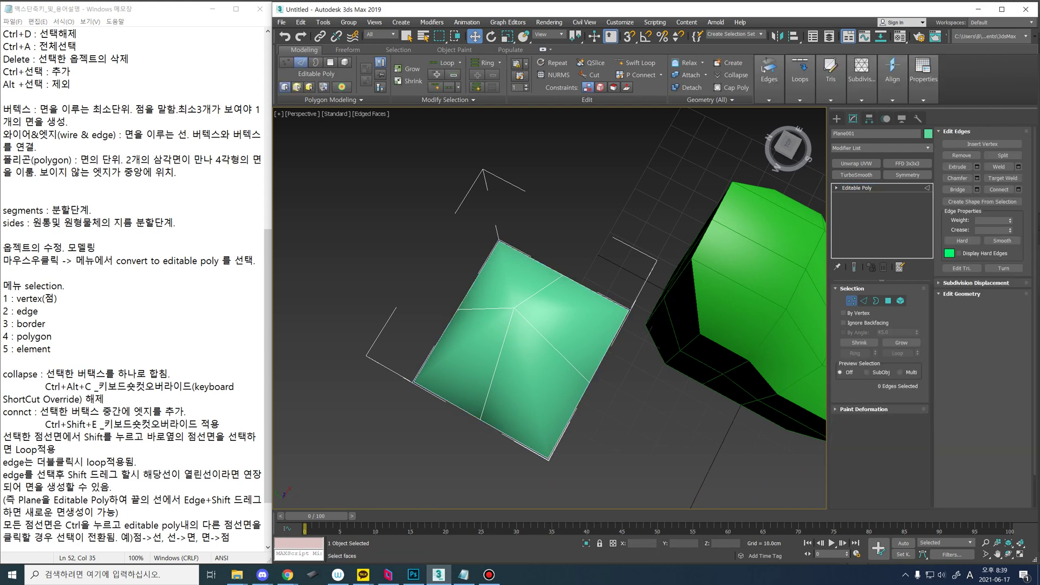
left_click(1003, 269)
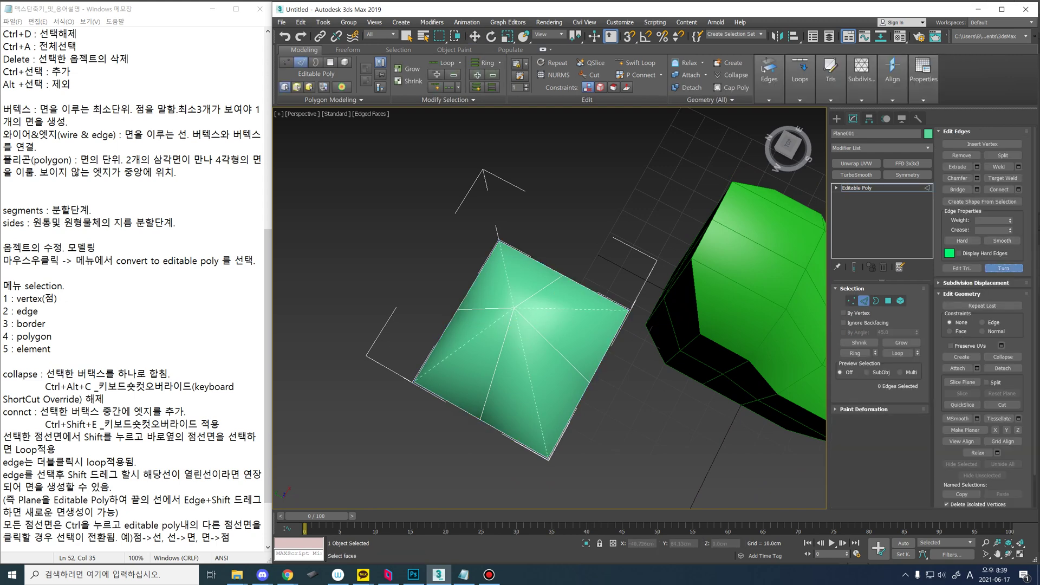
middle_click_drag(559, 355, 550, 359, "alt")
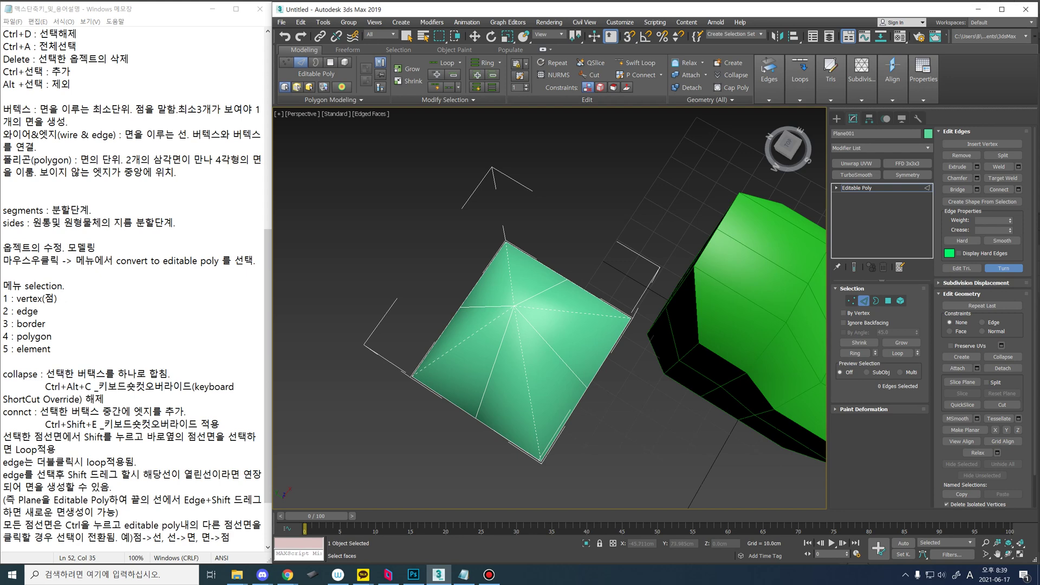
Step: At the Vertex level, connect the apex to the base corner vertices with visible edges
key("1")
key("w")
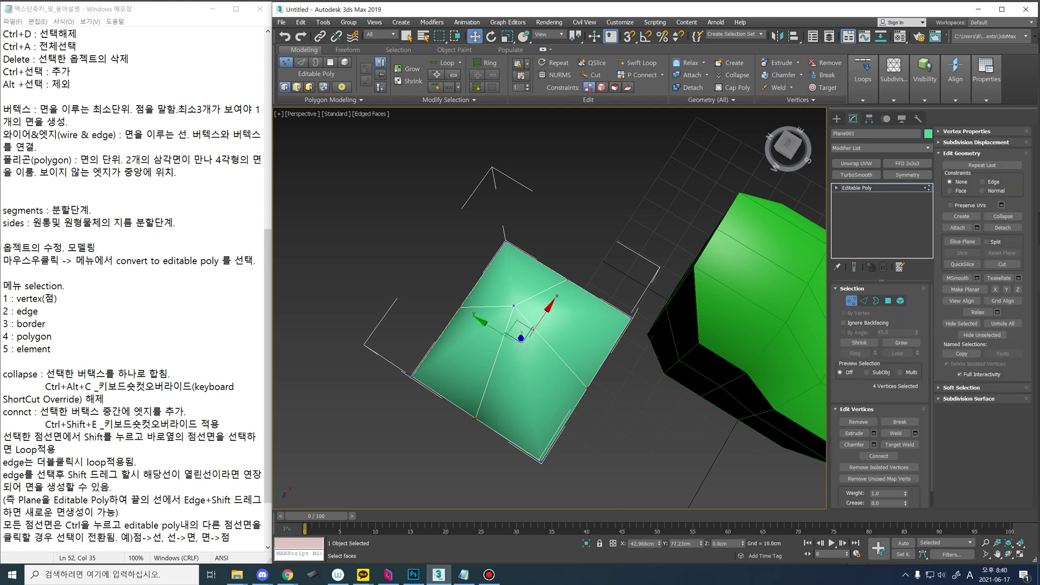
key("q")
middle_click_drag(512, 368, 512, 347, "alt")
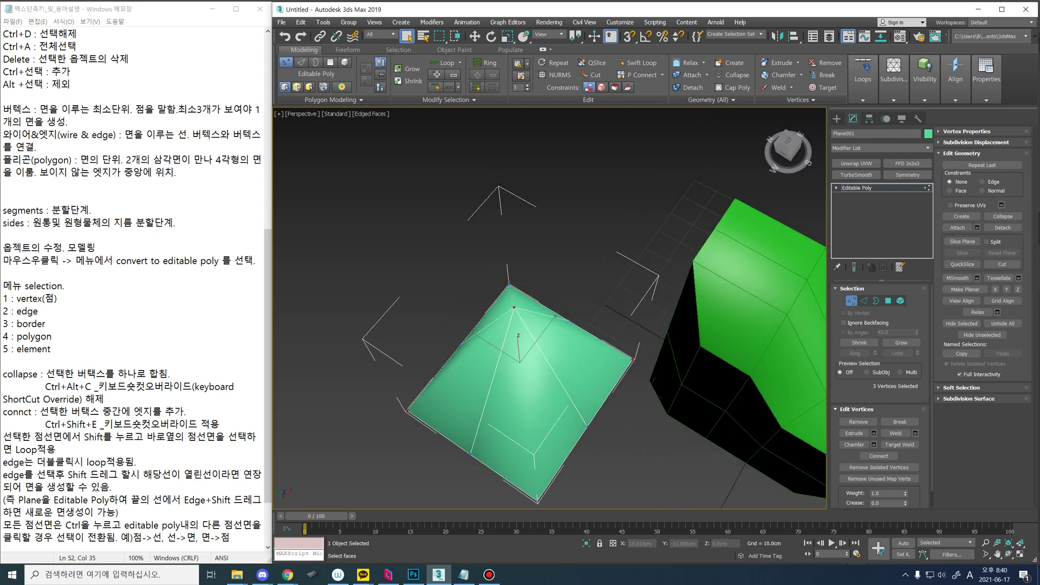
mouse_move(542, 346)
middle_mouse_down("alt")
mouse_move(563, 407)
mouse_move(588, 271)
mouse_move(558, 336)
middle_mouse_up("alt")
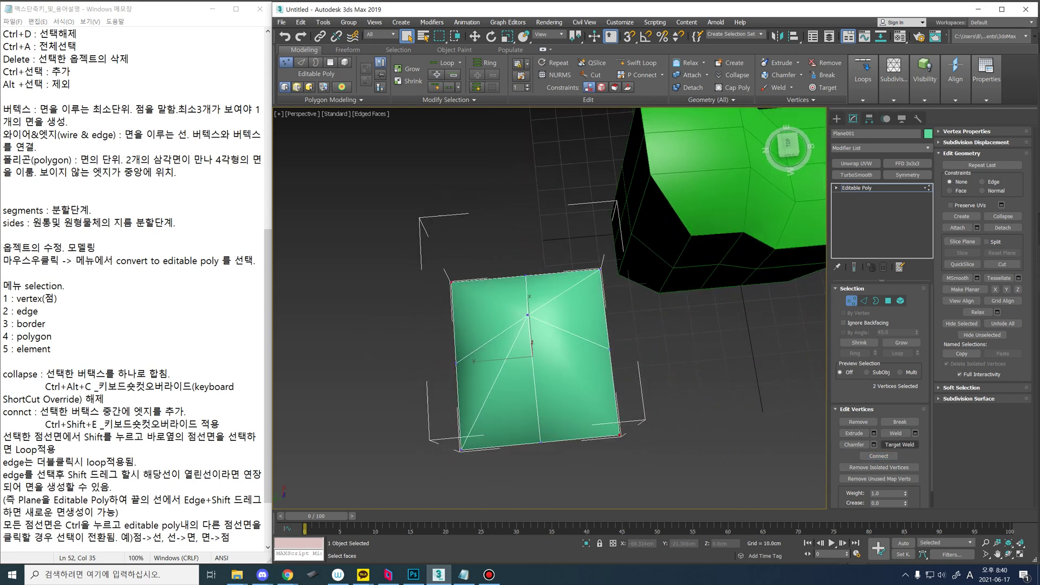
Step: Remove the edges from the apex to the side midpoints, keeping the four corner edges, and leave the Edge level
middle_click_drag(542, 325, 572, 384, "alt")
key("2")
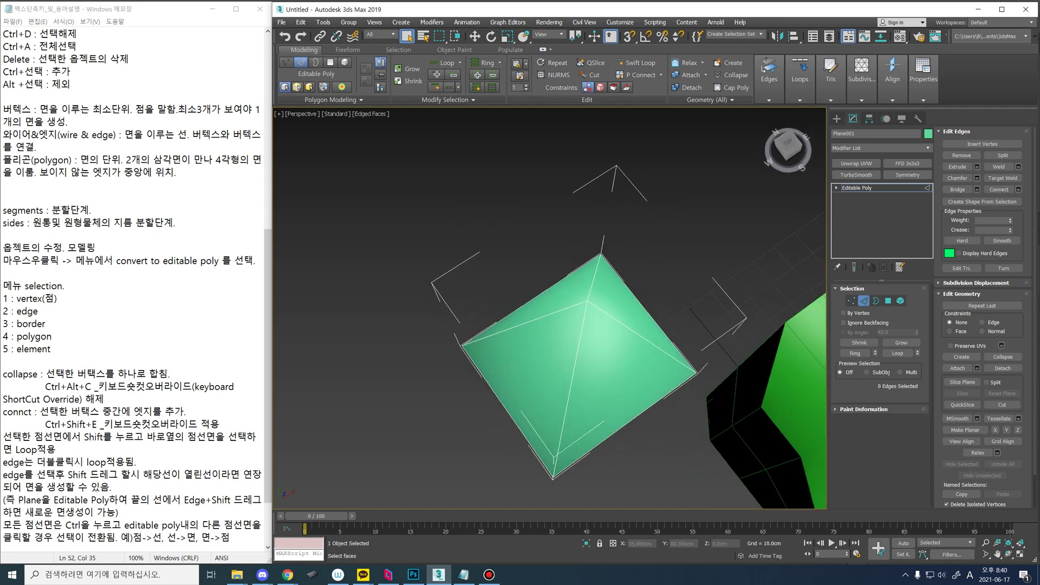
middle_click_drag(572, 385, 553, 309, "alt")
scroll(647, 292, "down", 5)
middle_click_drag(647, 292, 573, 327, "alt")
scroll(604, 352, "up", 5)
scroll(705, 331, "down", 3)
middle_click_drag(705, 331, 726, 312)
middle_click_drag(503, 206, 639, 198, "alt")
key("2")
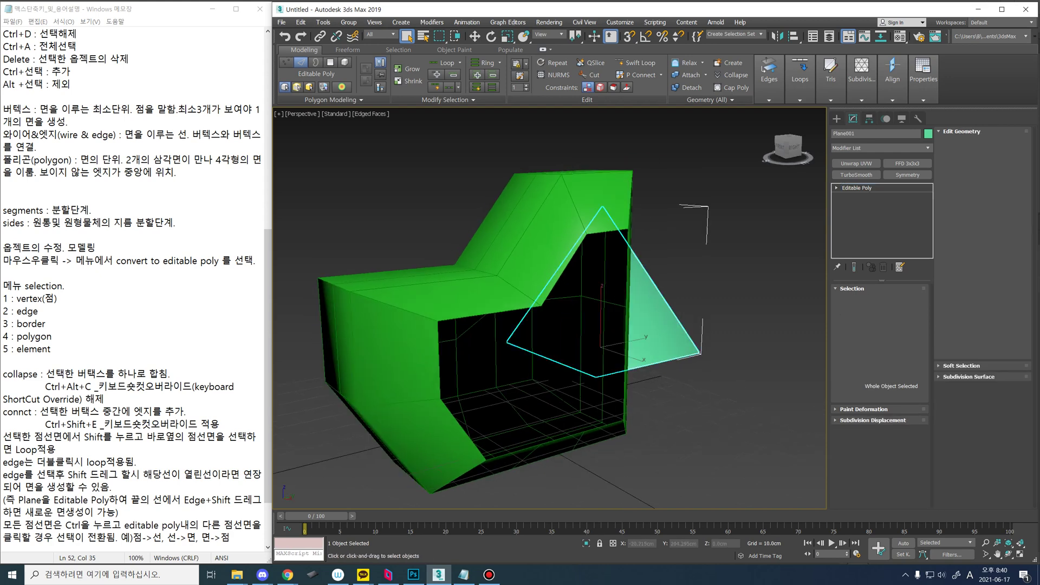
Step: Select the open green box and switch it to the Polygon level
middle_click_drag(547, 249, 501, 244, "alt")
left_click(494, 271)
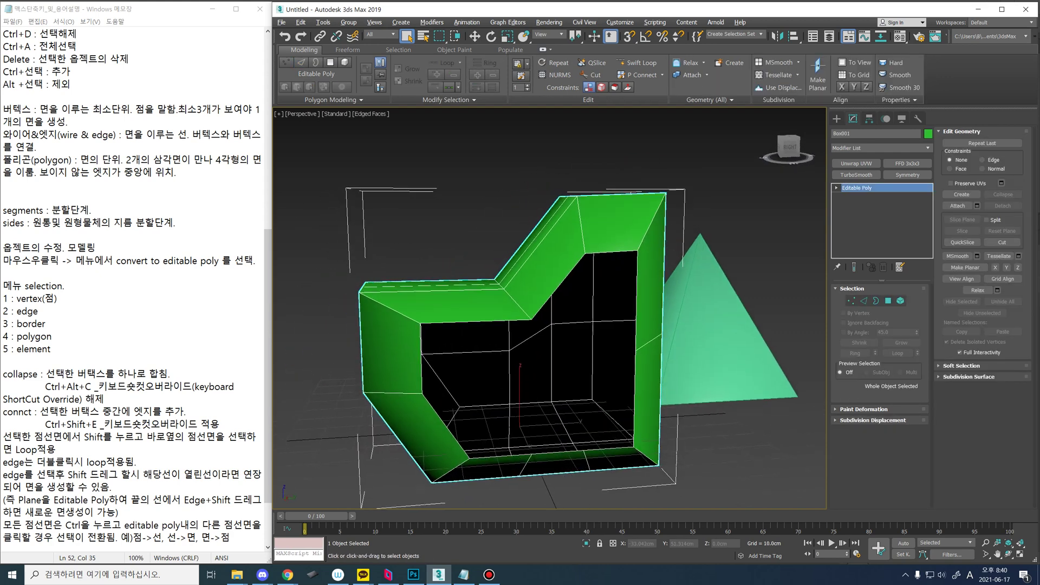
key("1")
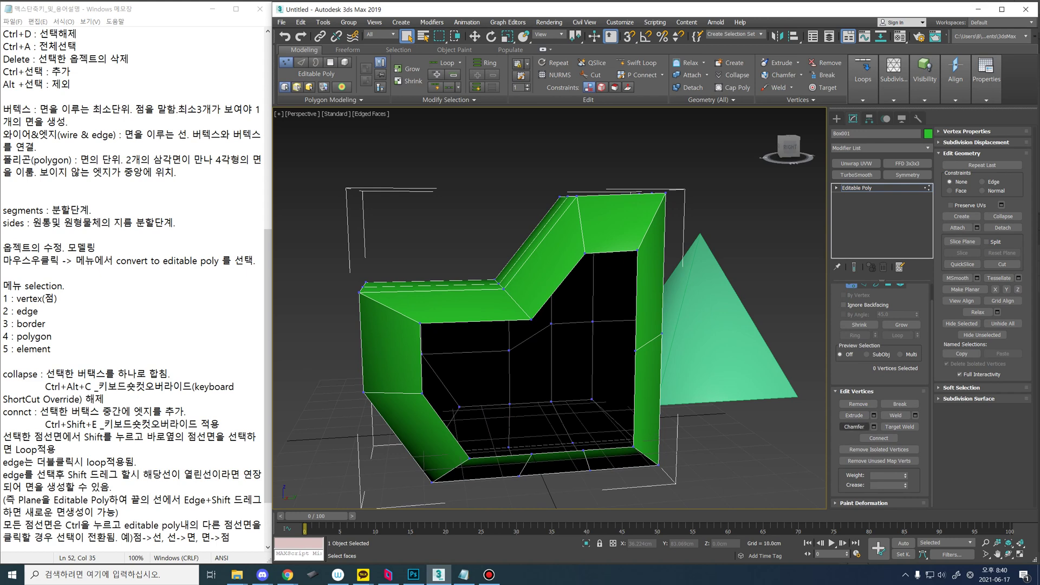
middle_click_drag(634, 404, 651, 382)
key("4")
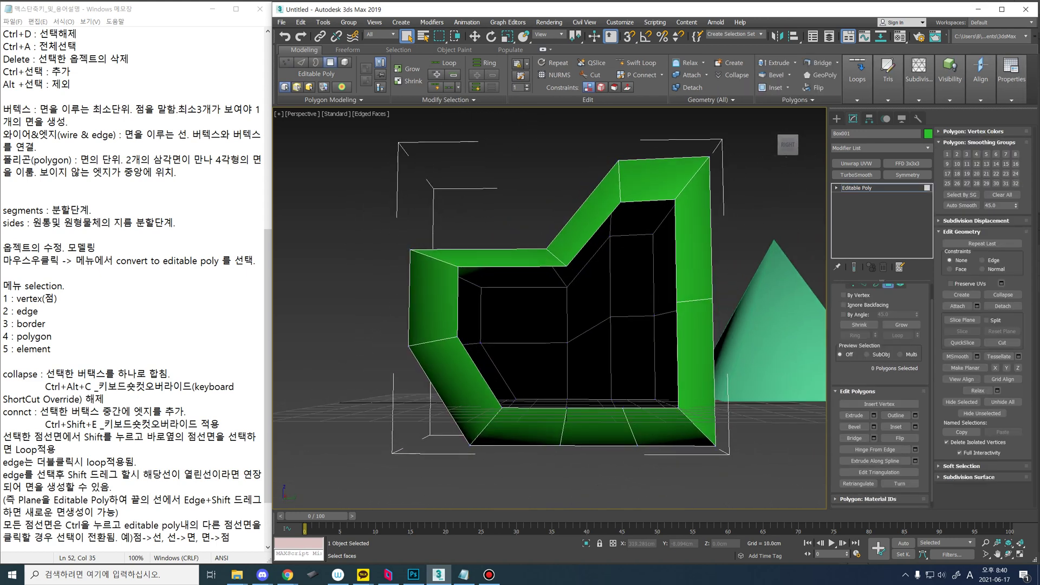
Step: Select the six inner polygons of the side opposite the box's opening
left_click(643, 260)
mouse_move(644, 260)
middle_mouse_down("alt")
mouse_move(602, 254)
mouse_move(623, 258)
middle_mouse_up("alt")
left_click(586, 305, "ctrl")
left_click(586, 362, "ctrl")
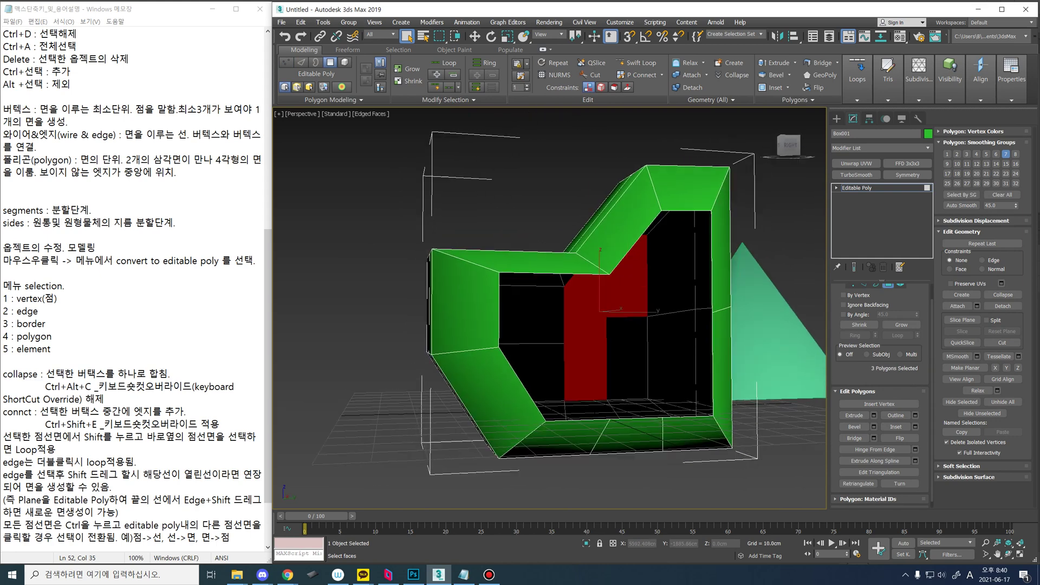
left_click(626, 357, "ctrl")
left_click(542, 368, "ctrl")
left_click(534, 317, "ctrl")
Step: Clone the six selected polygons about 50 cm along the X axis to the open side of the box
middle_click_drag(537, 320, 542, 360, "alt")
key("w")
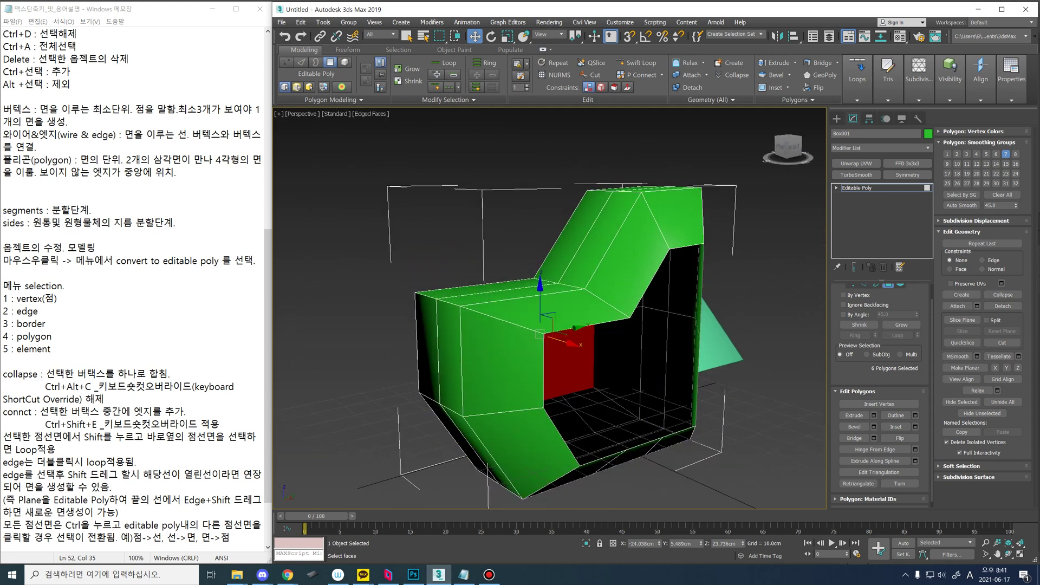
left_click_drag(566, 343, 664, 374)
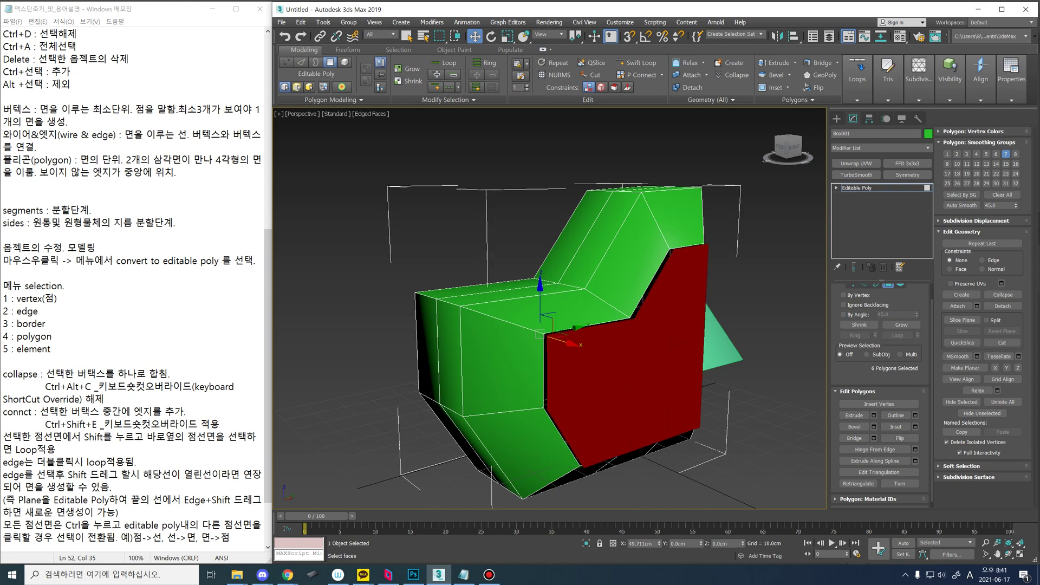
key("Return")
Step: Switch to the Element level and select the cloned side panel
mouse_move(663, 374)
middle_mouse_down("alt")
mouse_move(598, 371)
mouse_move(634, 367)
mouse_move(612, 363)
mouse_move(520, 379)
mouse_move(476, 433)
mouse_move(537, 347)
mouse_move(596, 295)
mouse_move(587, 363)
mouse_move(588, 331)
middle_mouse_up("alt")
scroll(623, 365, "up", 2)
key("Delete")
key("3")
left_click(596, 295)
scroll(588, 341, "down", 1)
left_click(433, 200)
left_click(444, 304)
left_click(542, 320)
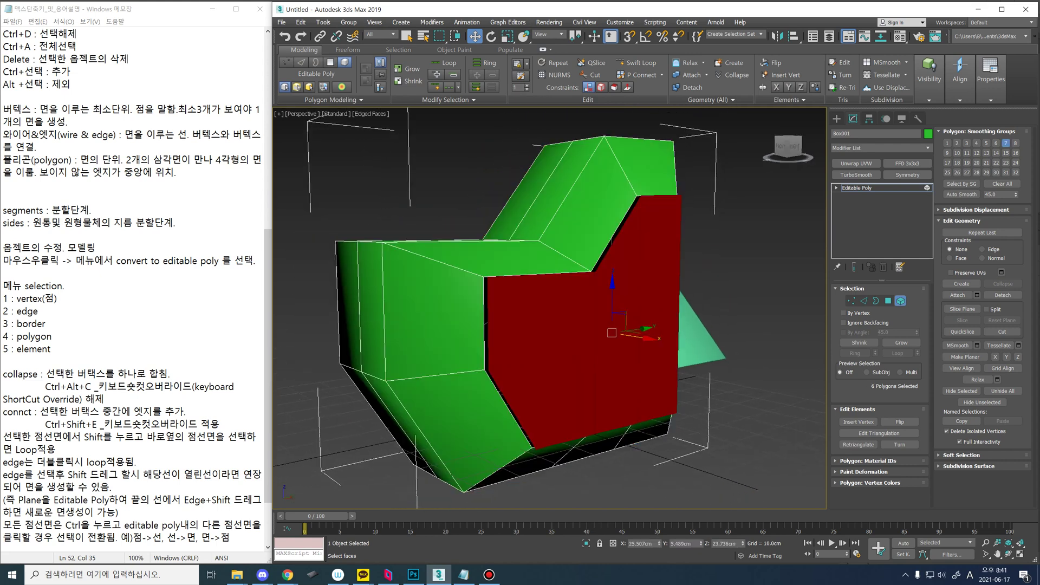
Step: Invert the element selection, and invert it again to reselect the cloned side panel
key("q")
key("ctrl+i")
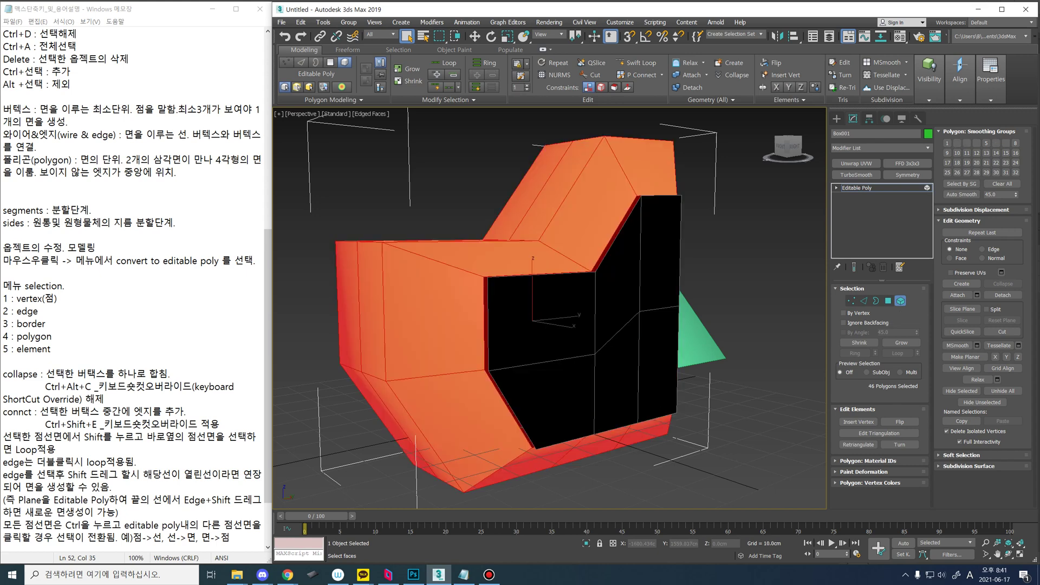
key("ctrl+i")
Step: Flip the cloned side panel to face outward, deselect it, and inspect its seam at the Vertex level
middle_click_drag(650, 323, 645, 317)
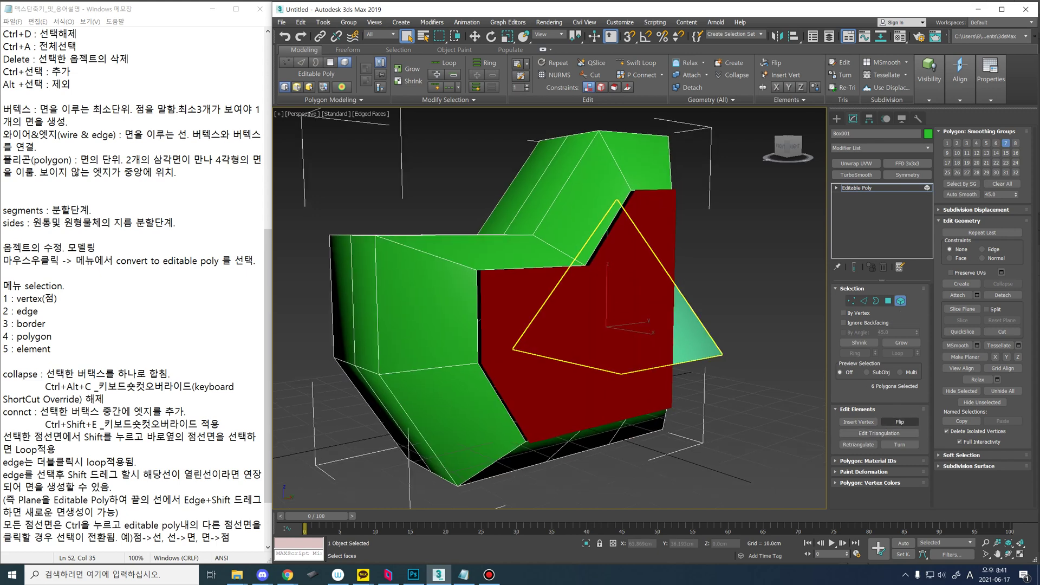
left_click(900, 422)
key("ctrl+d")
middle_click_drag(693, 331, 658, 298)
key("1")
scroll(646, 298, "up", 3)
middle_click_drag(764, 356, 710, 322)
scroll(710, 323, "down", 3)
Step: Move the side panel element slightly toward the box to narrow the gap, and deselect it
key("5")
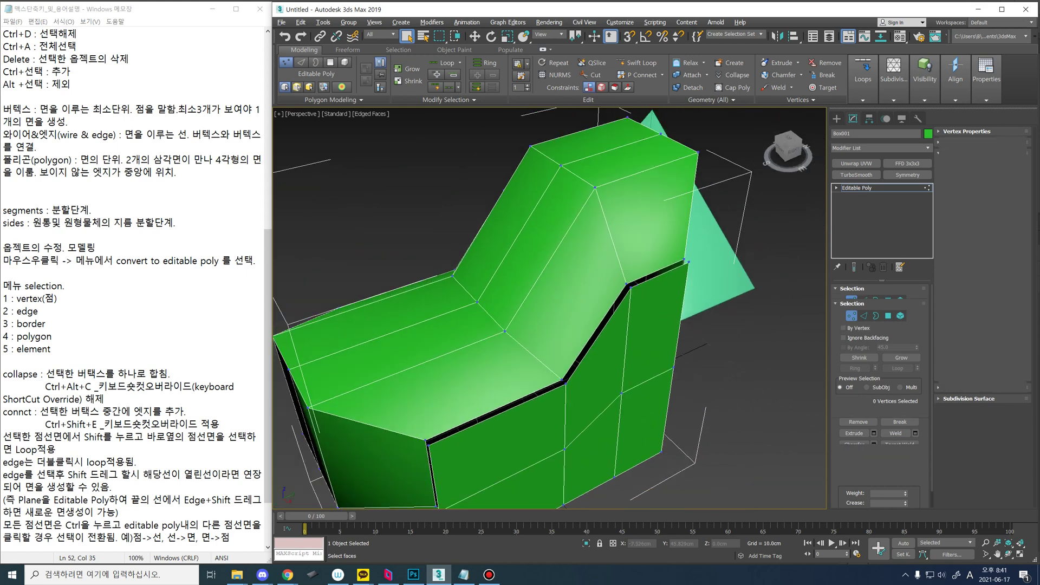
left_click(602, 431)
key("w")
left_click_drag(608, 447, 604, 444)
key("q")
scroll(662, 226, "up", 3)
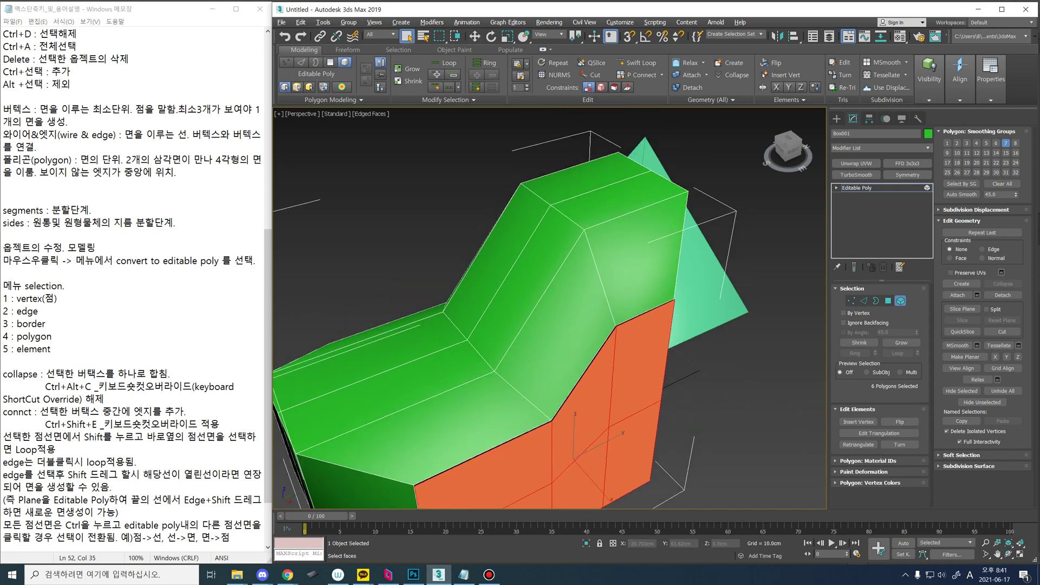
key("ctrl+d")
Step: At the Vertex level, collapse the matching vertex pairs along the upper and rear seam between the side panel and the box
middle_click_drag(662, 226, 677, 200)
scroll(688, 180, "down", 2)
key("1")
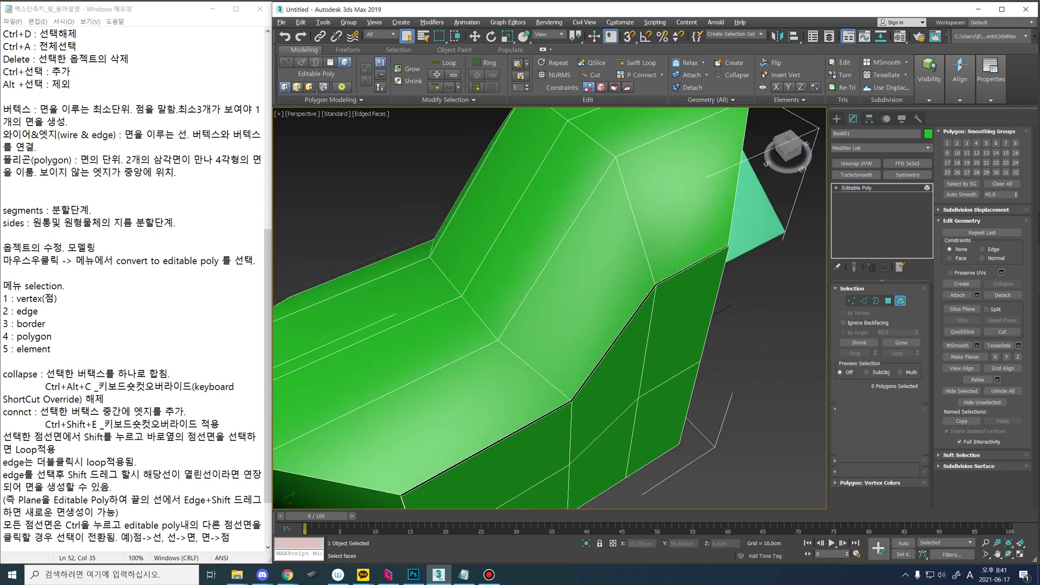
scroll(657, 282, "up", 3)
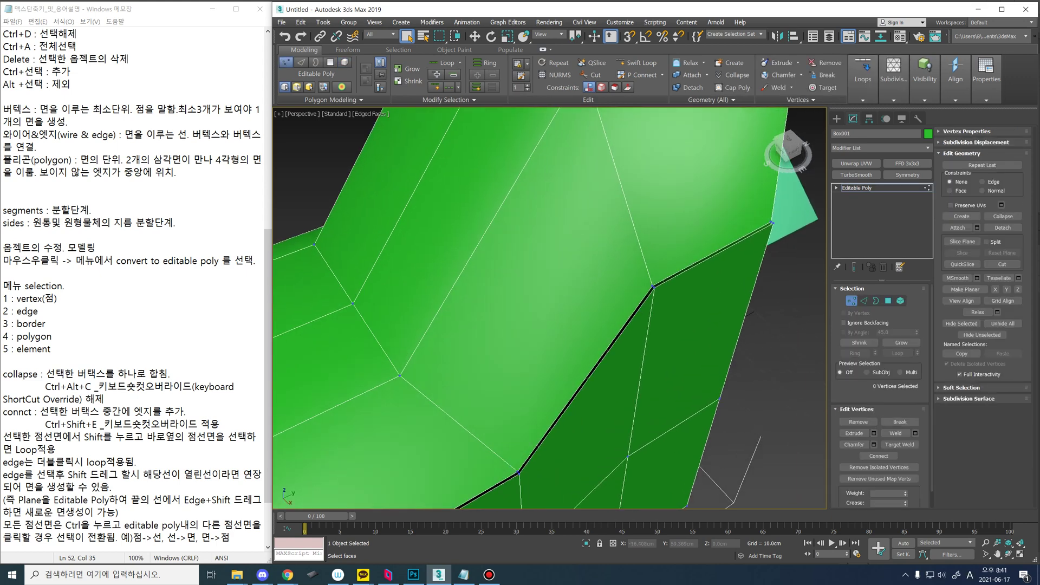
middle_click_drag(688, 298, 667, 309, "alt")
scroll(667, 309, "down", 1)
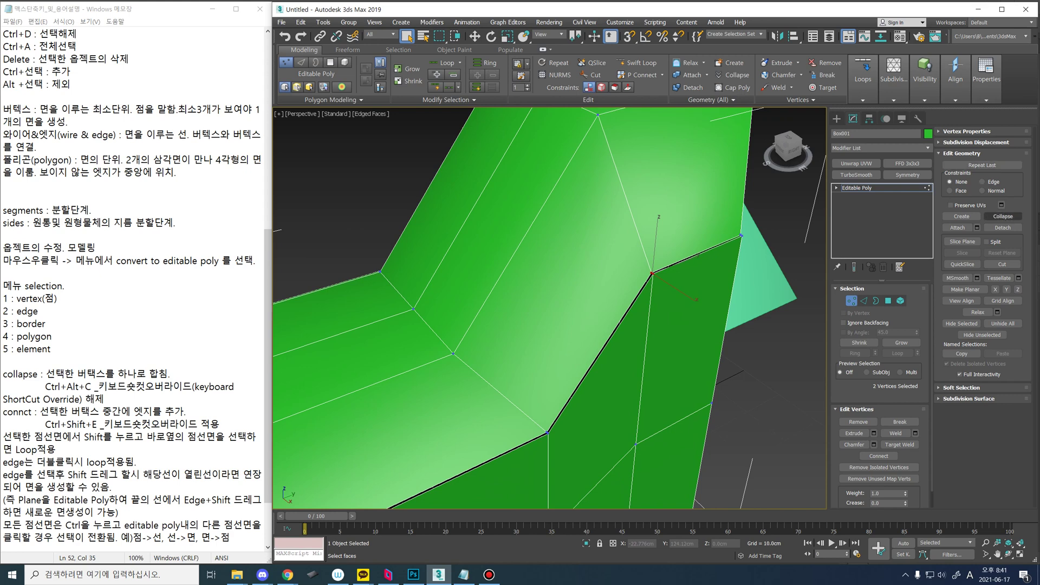
middle_click_drag(720, 243, 664, 241, "alt")
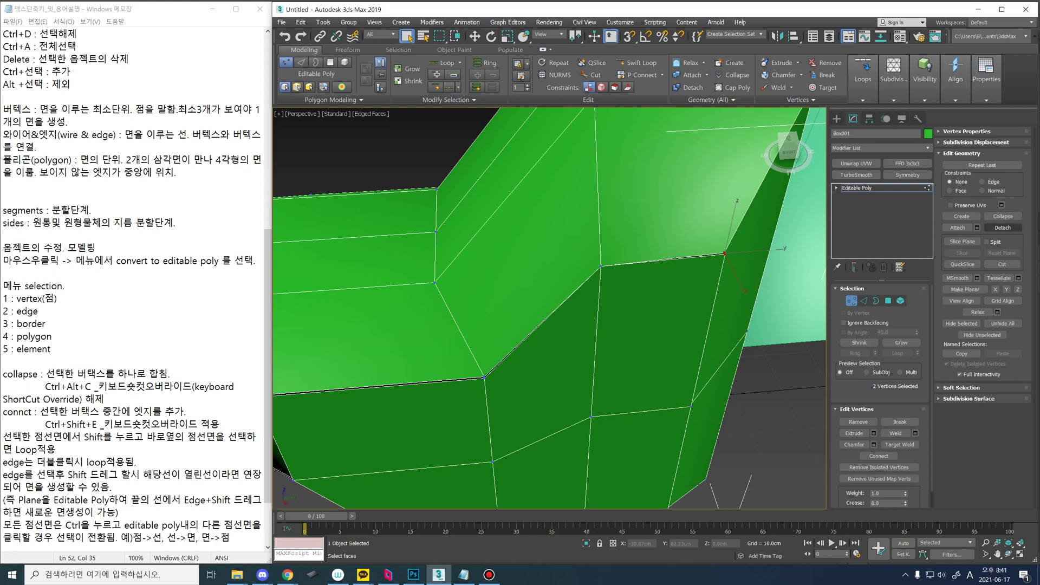
middle_click_drag(704, 282, 650, 217, "alt")
middle_click_drag(650, 325, 609, 206)
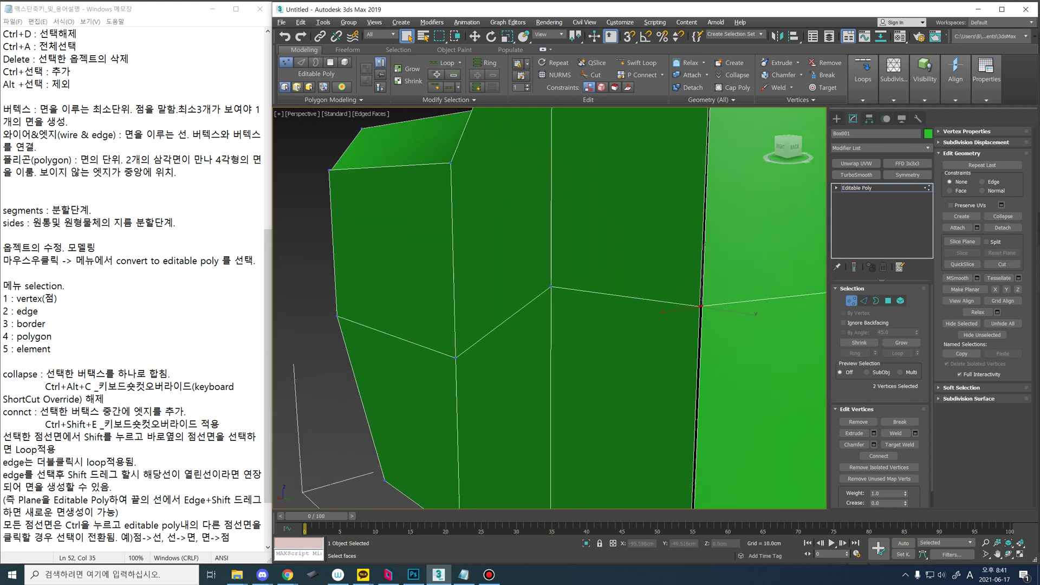
Step: Collapse the doubled vertices at the seam's lower rear corner and the adjacent pair on the bottom edge
middle_click_drag(754, 412, 753, 338)
middle_click_drag(759, 487, 730, 375, "alt")
scroll(752, 378, "up", 3)
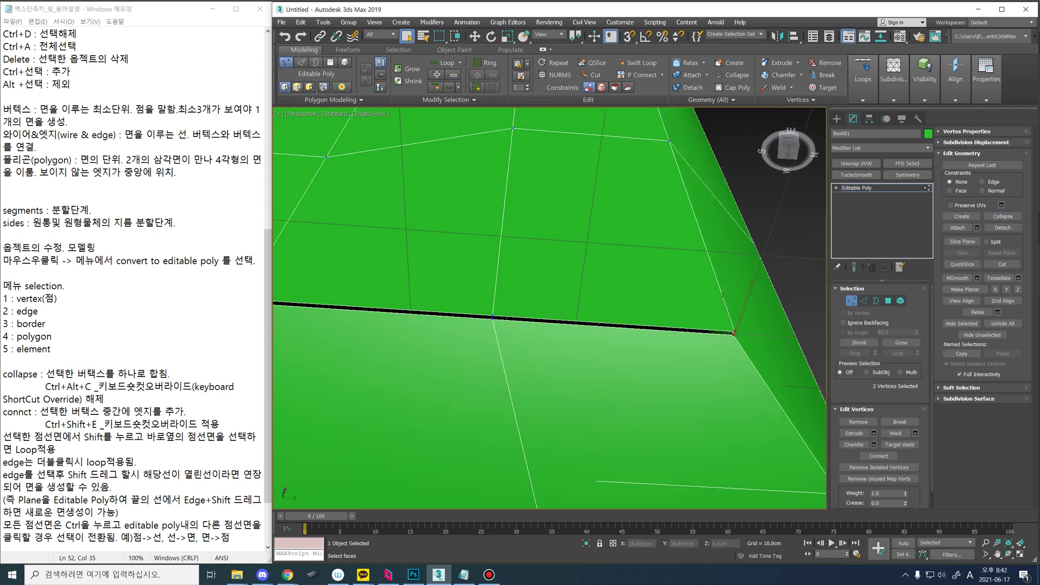
middle_click_drag(737, 330, 732, 309, "alt")
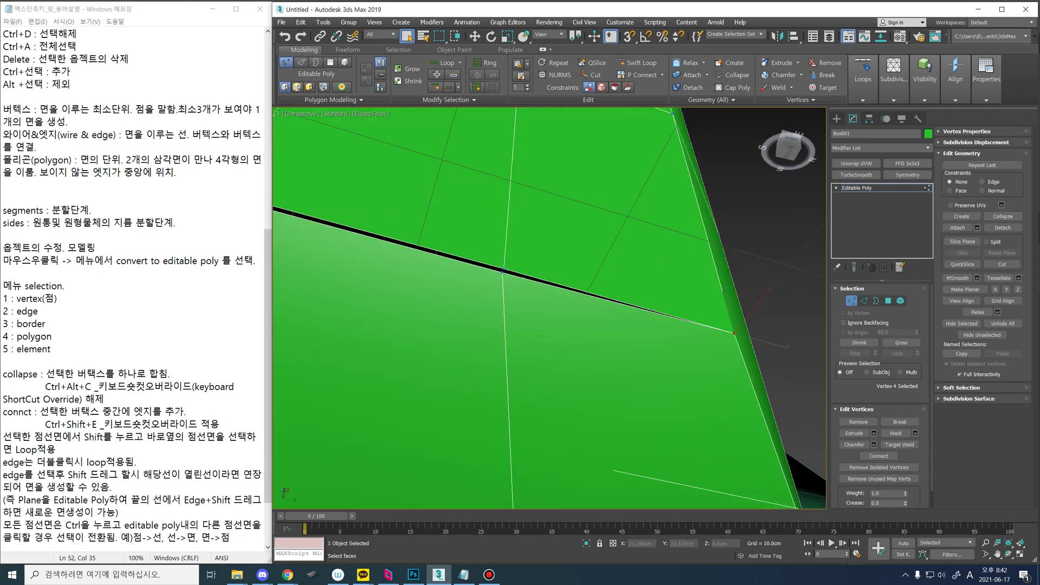
middle_click_drag(503, 271, 638, 311)
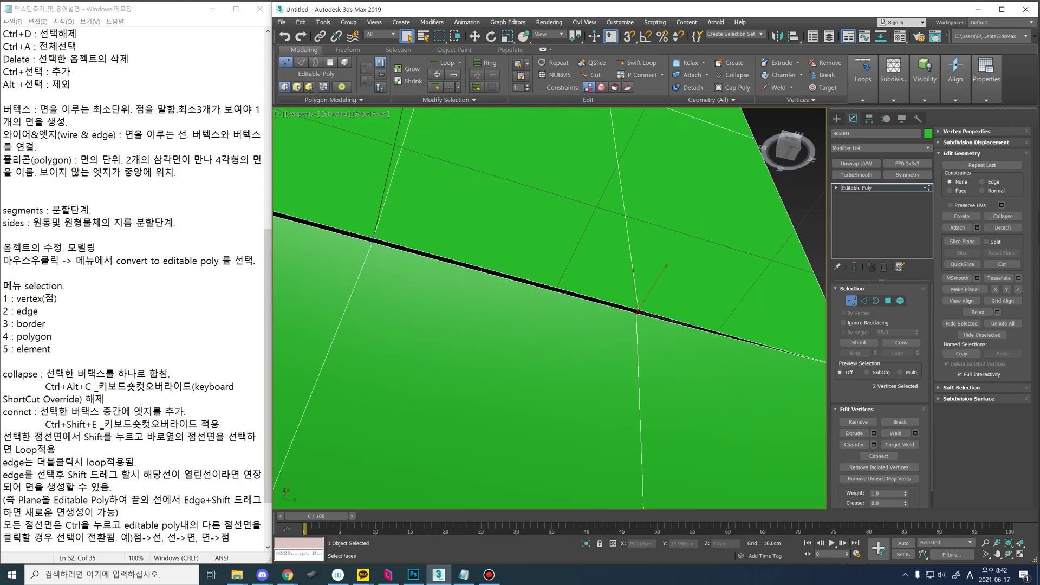
Step: Collapse the remaining vertex pairs along the bottom seam of the side panel
scroll(736, 379, "down", 3)
middle_click_drag(736, 379, 761, 379, "alt")
scroll(738, 371, "up", 3)
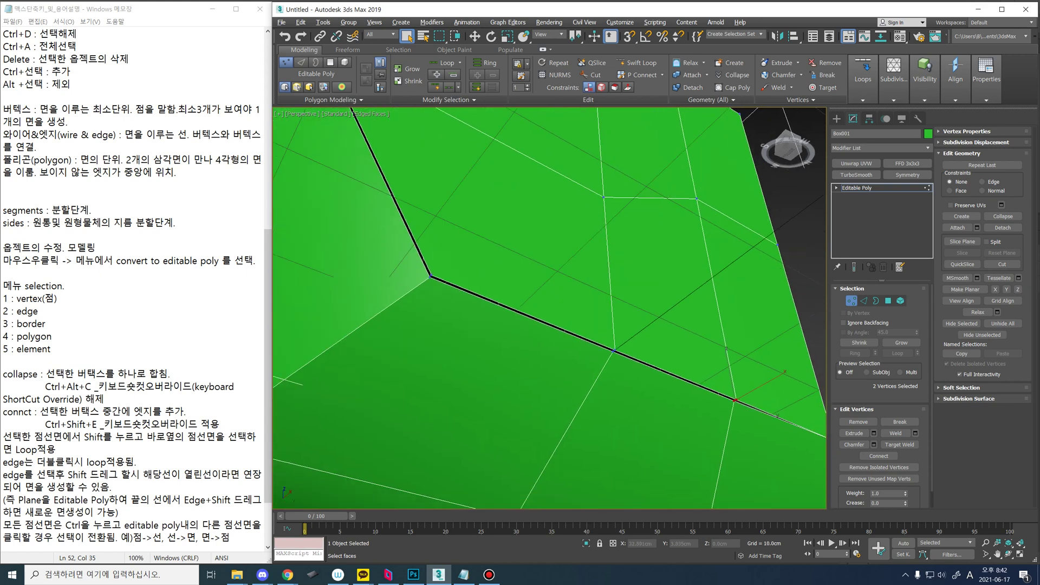
middle_click_drag(726, 292, 800, 297)
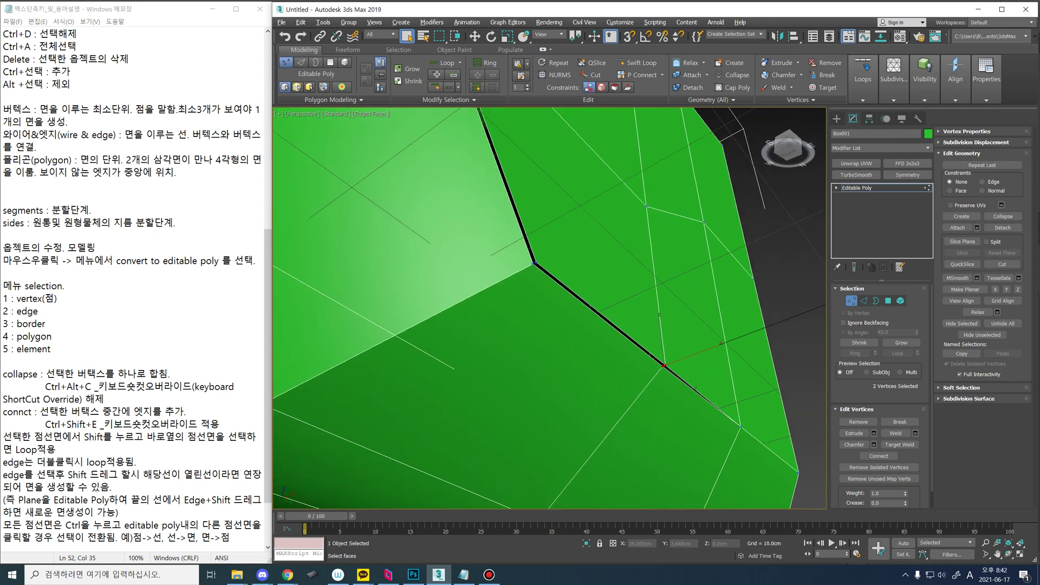
left_click(1003, 216)
scroll(550, 308, "down", 6)
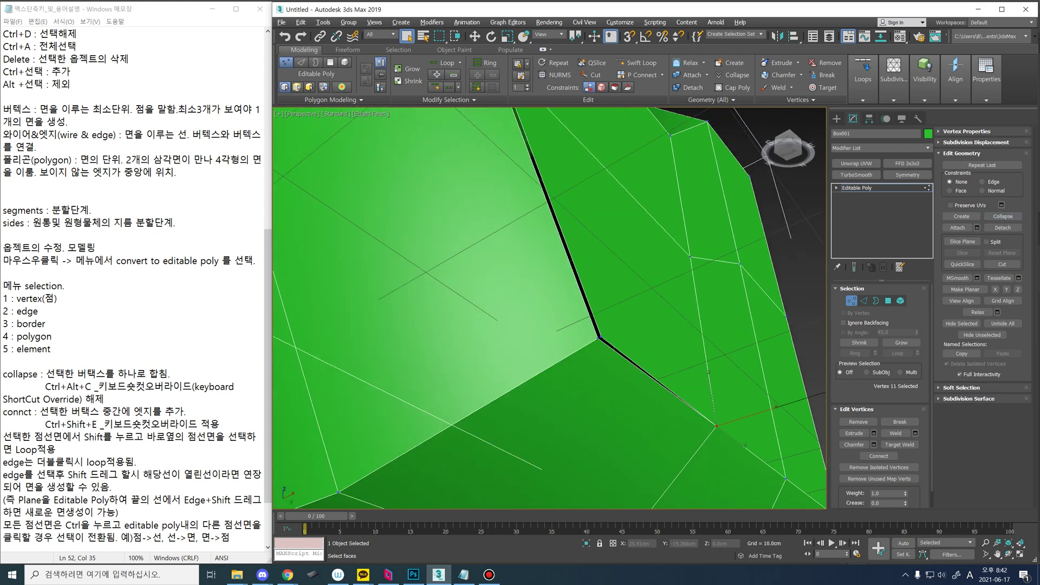
Step: Switch to the Border level and select the open border along the unwelded seam of the side panel
middle_click_drag(550, 307, 537, 330, "alt")
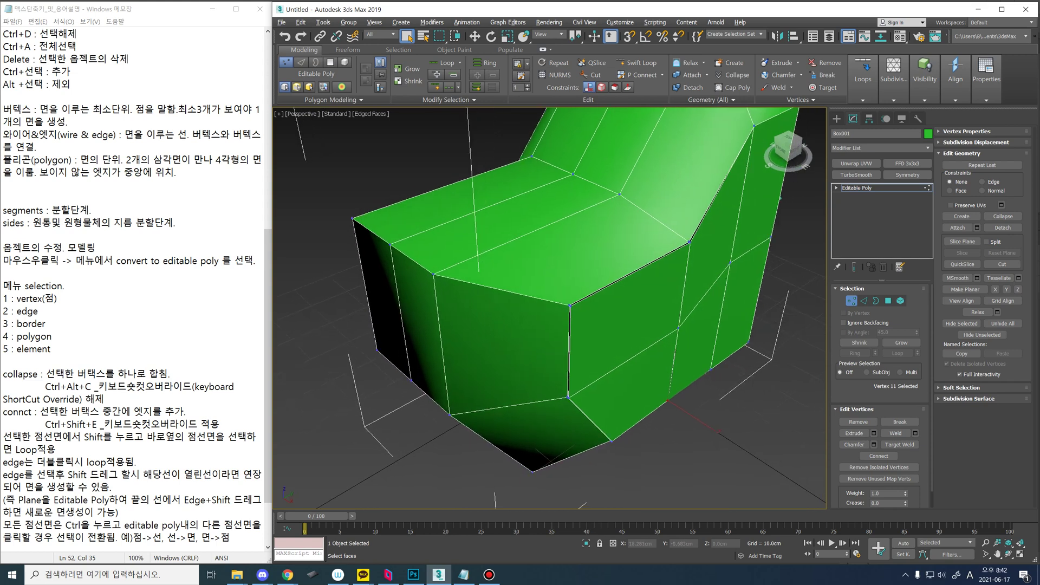
scroll(721, 314, "up", 5)
scroll(721, 314, "down", 5)
middle_click_drag(721, 314, 712, 275, "alt")
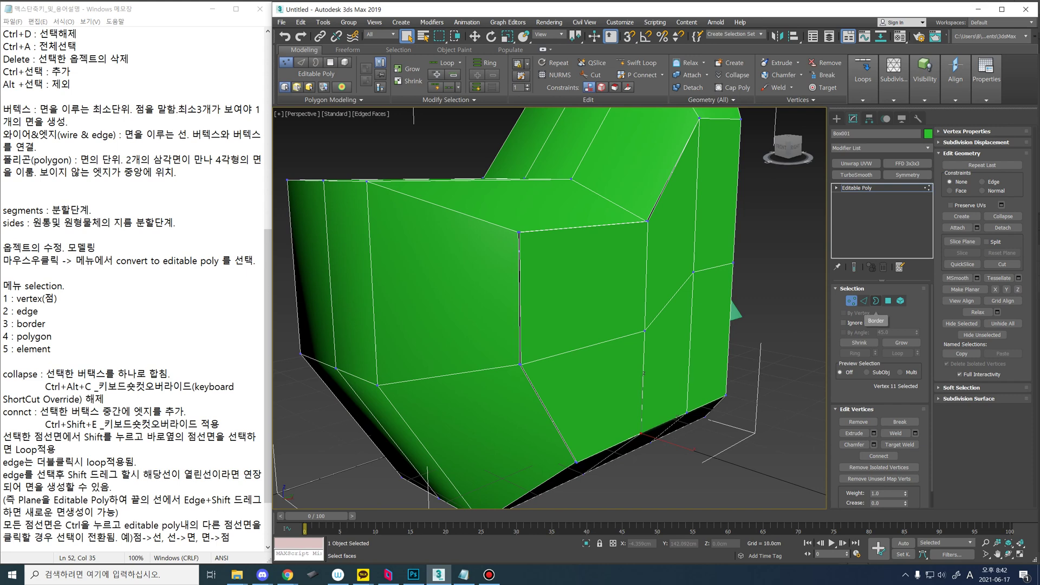
left_click(876, 301)
middle_click_drag(550, 308, 590, 203, "alt")
left_click(589, 303)
middle_click_drag(604, 369, 482, 287, "alt")
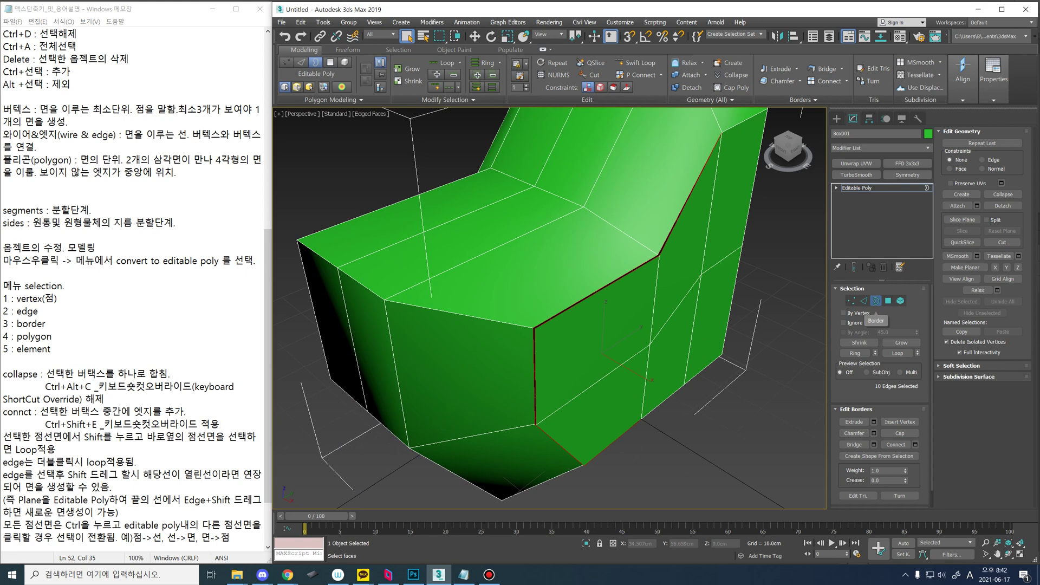
Step: Convert the selected border into a vertex selection
middle_click_drag(575, 325, 547, 311, "alt")
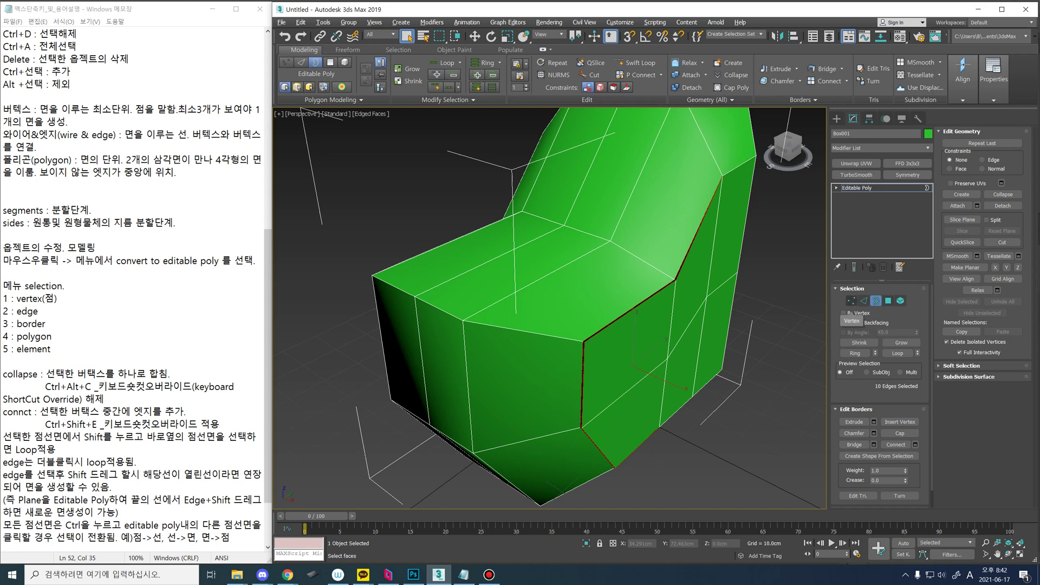
left_click(851, 301, "ctrl")
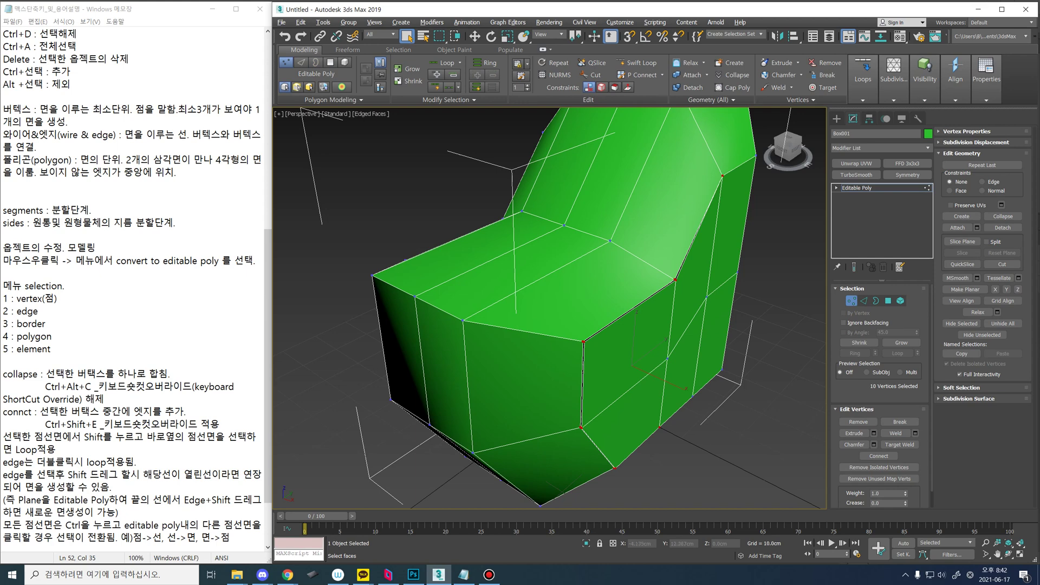
middle_click_drag(646, 414, 636, 363, "alt")
scroll(637, 363, "up", 2)
Step: Open the Weld settings for the selected seam vertices and try thresholds of 0.465 cm and 4.991 cm, resetting the value between tries
left_click(916, 434)
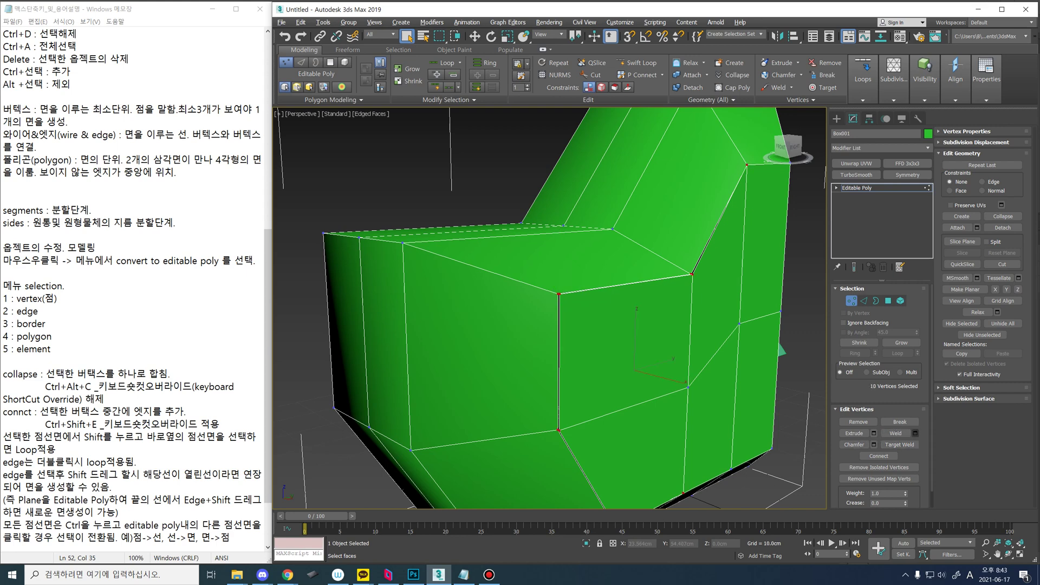
left_click(915, 433)
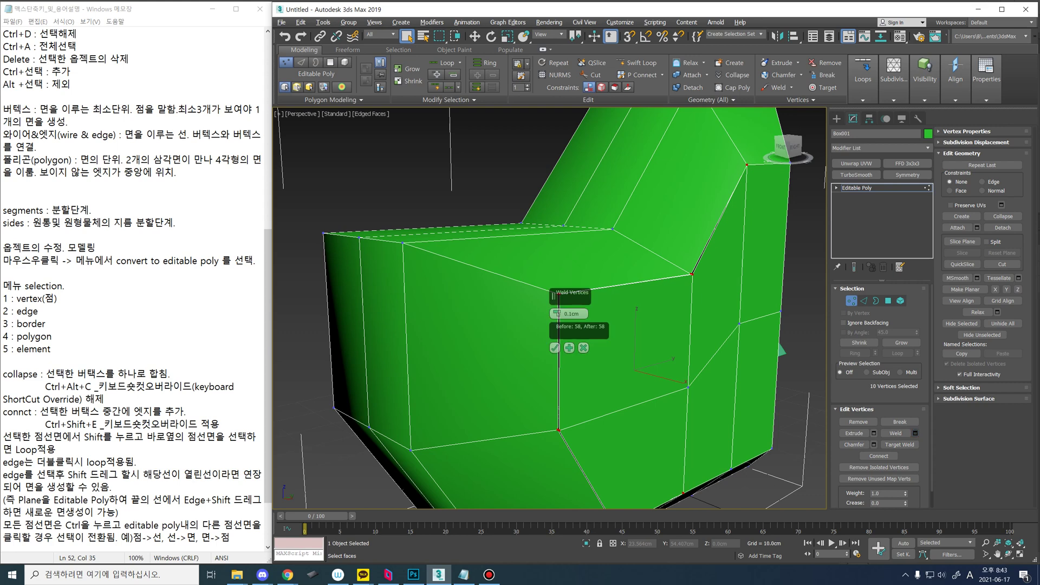
middle_click_drag(602, 326, 664, 333)
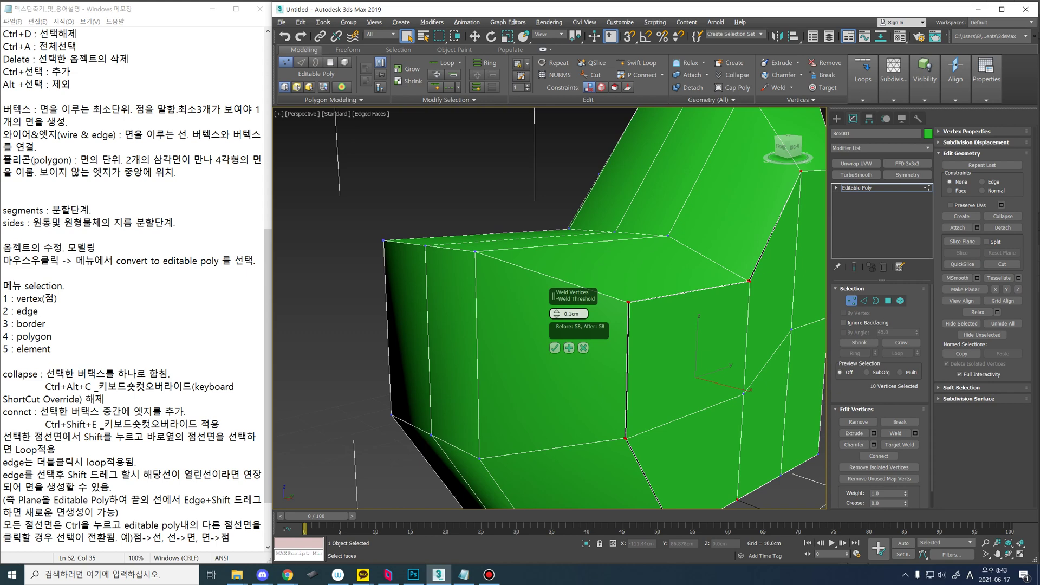
left_click_drag(557, 314, 556, 304)
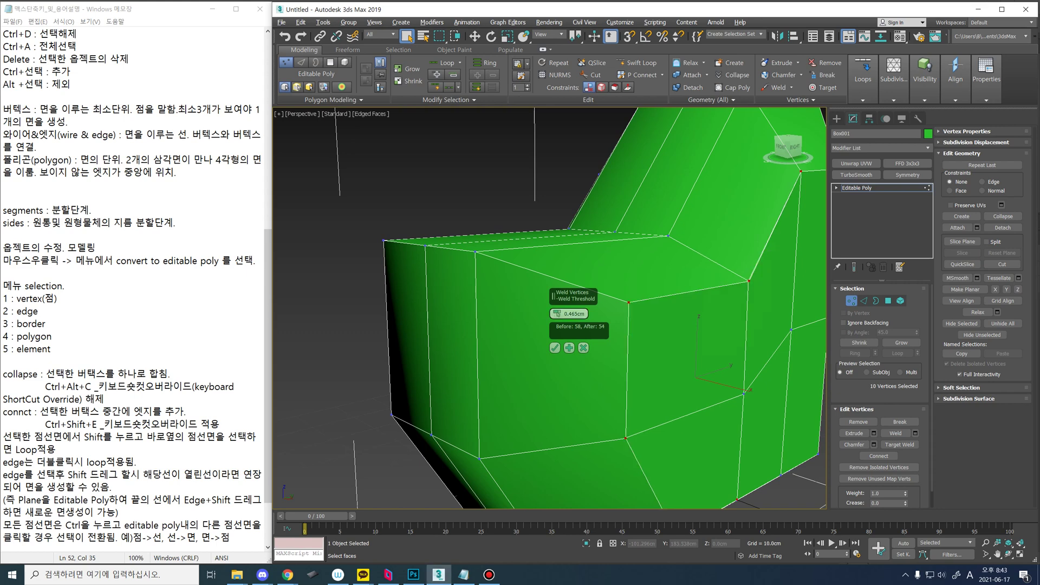
mouse_move(623, 332)
middle_mouse_down()
mouse_move(572, 319)
mouse_move(638, 333)
middle_mouse_up()
right_click(557, 314)
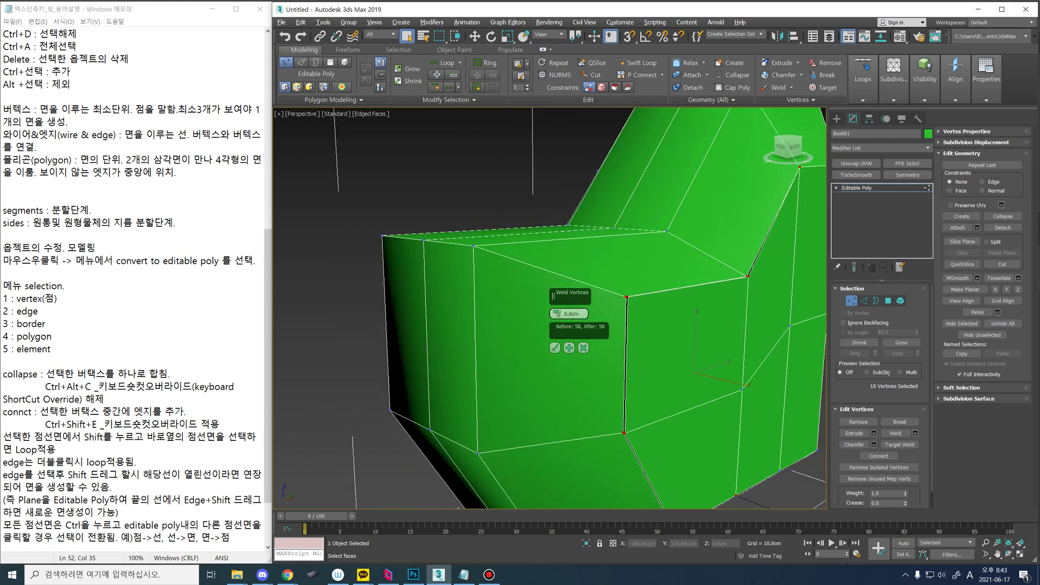
left_click_drag(557, 313, 557, 304)
right_click(556, 313)
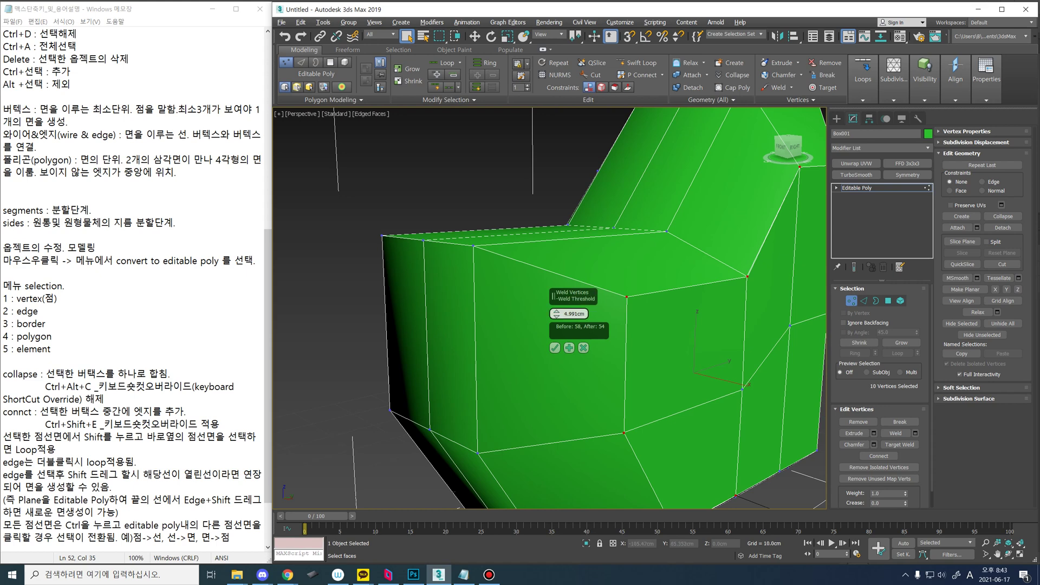
Step: Reset and raise the weld threshold until the seam vertices merge, apply the weld, and deselect the vertices
right_click(556, 313)
left_click_drag(556, 313, 556, 309)
middle_click_drag(623, 346, 585, 287, "alt")
left_click(554, 348)
middle_click_drag(596, 325, 634, 433, "alt")
left_click(770, 282)
scroll(769, 271, "down", 1)
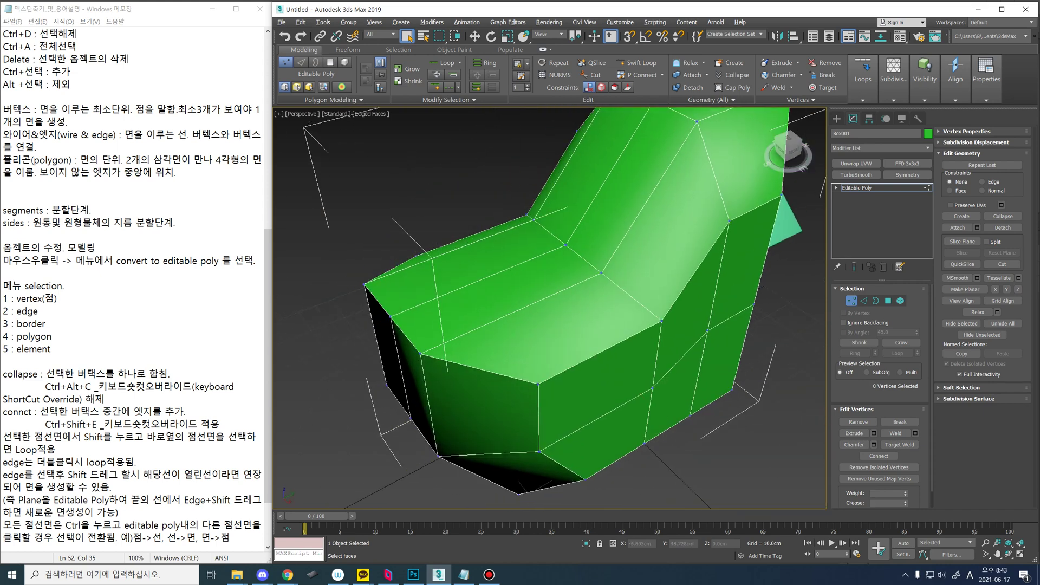
Step: Examine the welded seam around the side panel from several angles
scroll(769, 260, "up", 3)
scroll(769, 261, "down", 4)
middle_click_drag(686, 350, 684, 295, "alt")
scroll(664, 303, "up", 5)
scroll(667, 320, "down", 3)
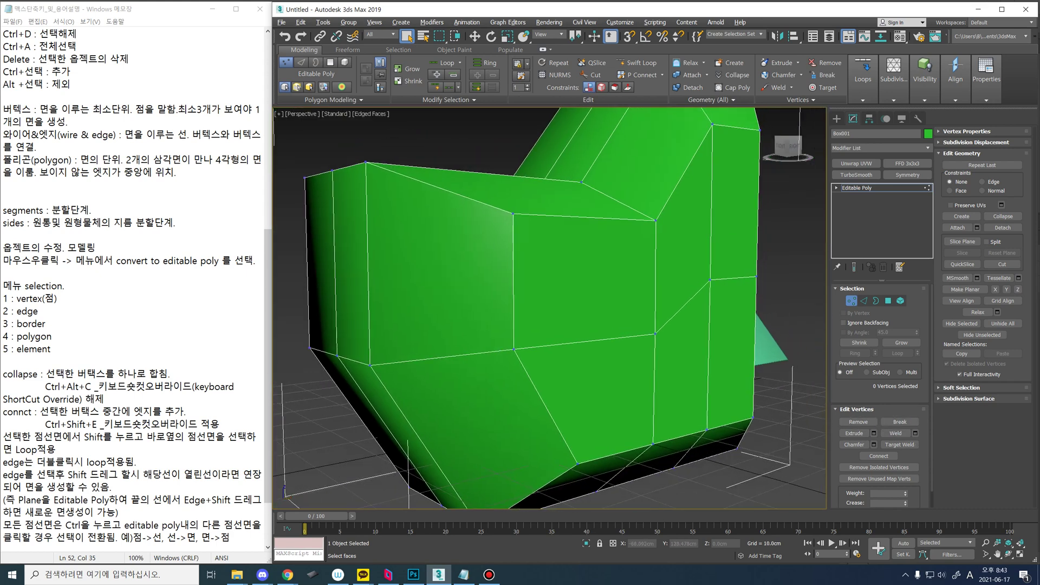
scroll(662, 238, "down", 5)
middle_click_drag(661, 238, 629, 222, "alt")
Step: At the Edge level, select all ten edges outlining the side panel
key("4")
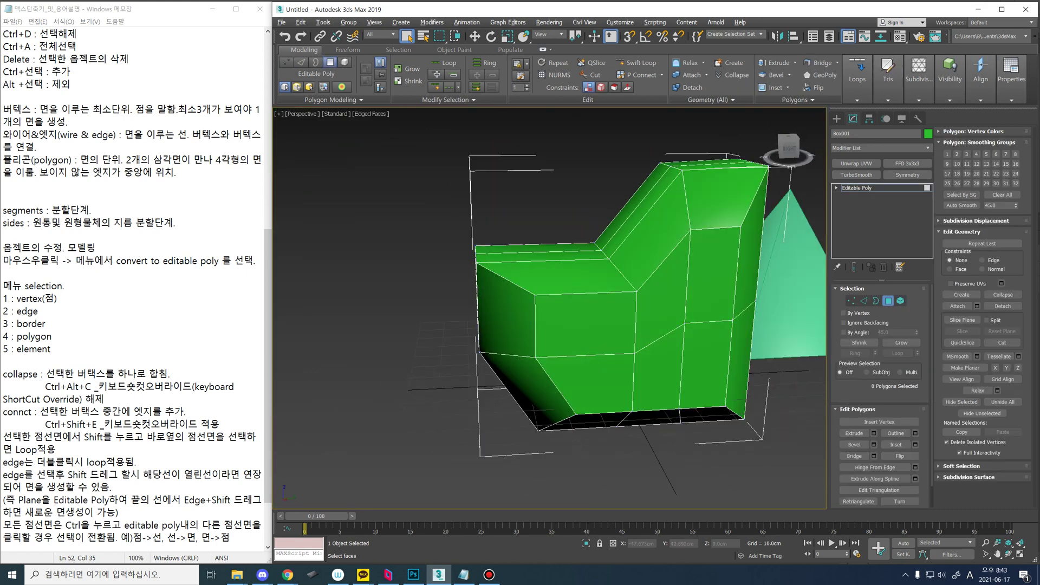
key("2")
middle_click_drag(601, 320, 581, 325, "alt")
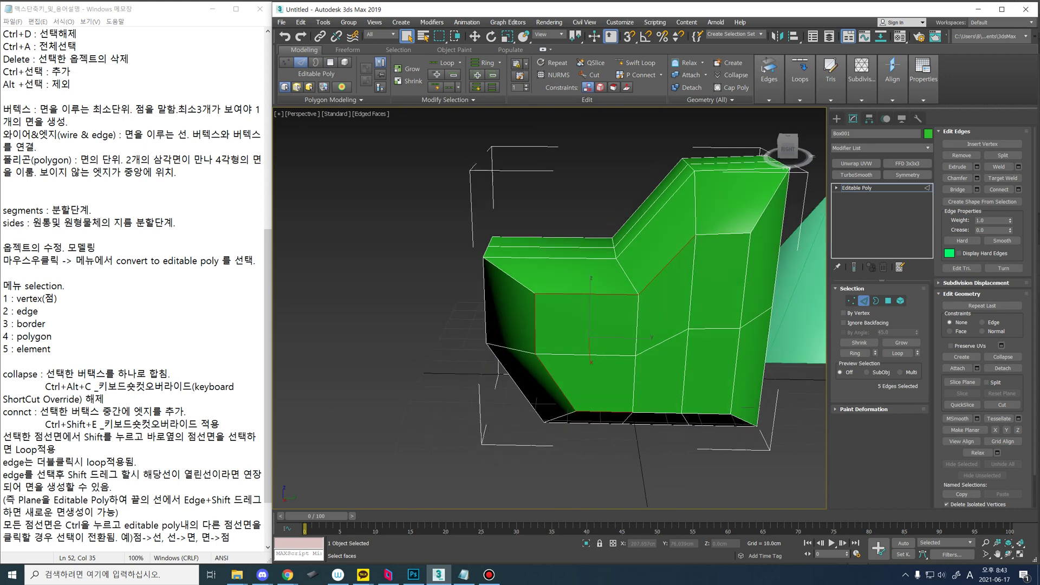
left_click(723, 235, "ctrl")
middle_click_drag(723, 244, 672, 220, "alt")
left_click(742, 271, "ctrl")
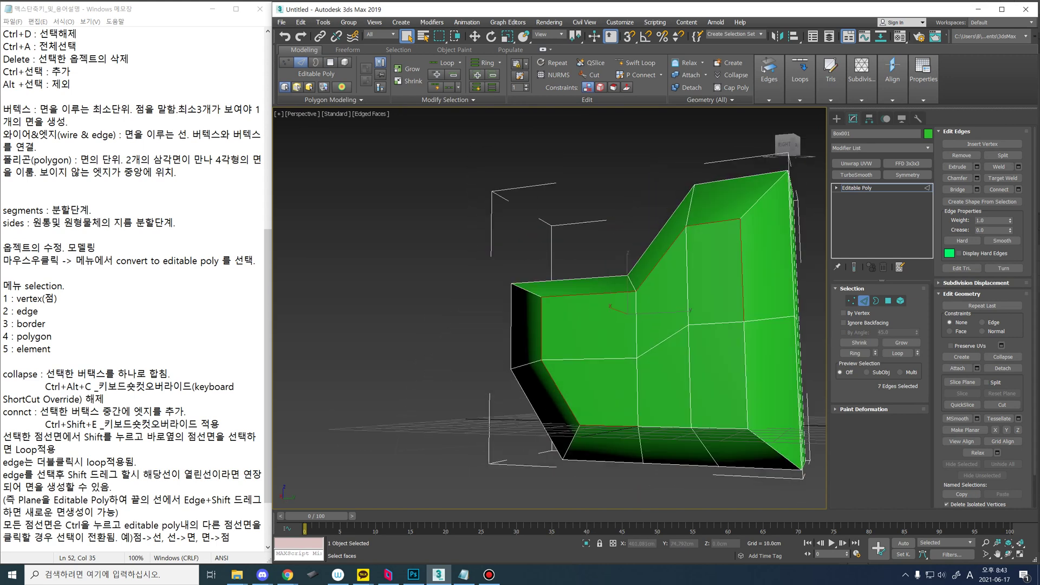
left_click(746, 369, "ctrl")
left_click(720, 427, "ctrl")
left_click(665, 427, "ctrl")
middle_click_drag(665, 422, 698, 428, "alt")
scroll(742, 460, "up", 2)
middle_click_drag(695, 315, 676, 317)
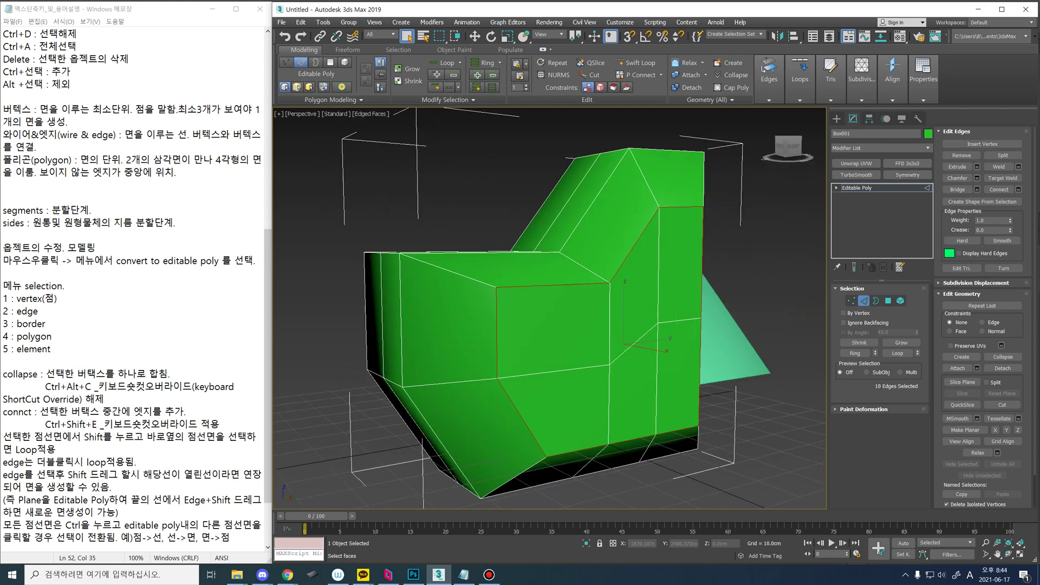
Step: Split the side panel from the box along the selected outline edges, and deselect them
left_click(1002, 155)
left_click(1003, 155)
middle_click_drag(807, 379, 775, 352, "alt")
left_click(775, 358)
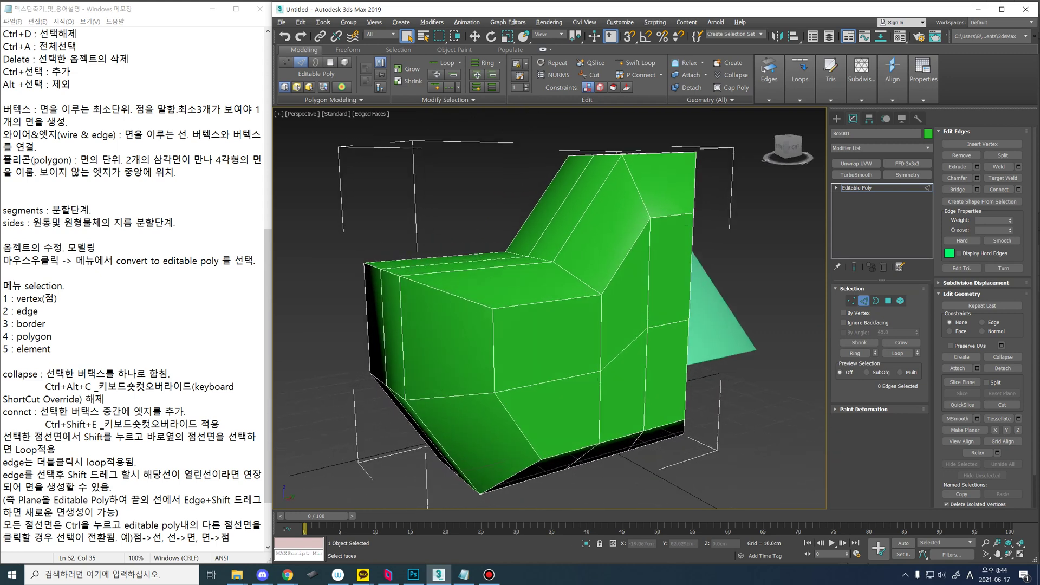
Step: Switch to the Element level, select the split side panel, and invert the selection twice to keep the panel selected
left_click(901, 301)
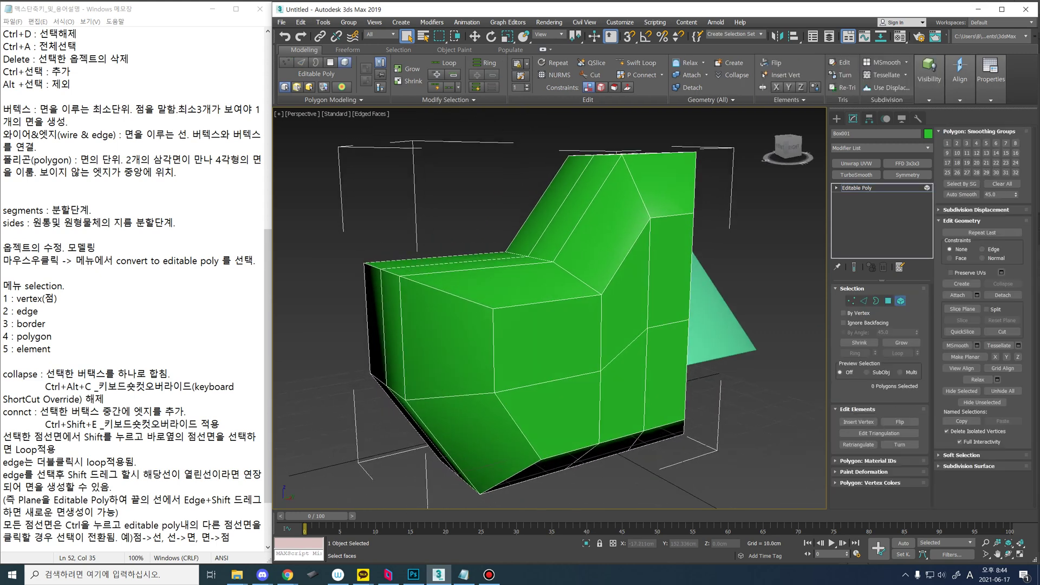
left_click(623, 347)
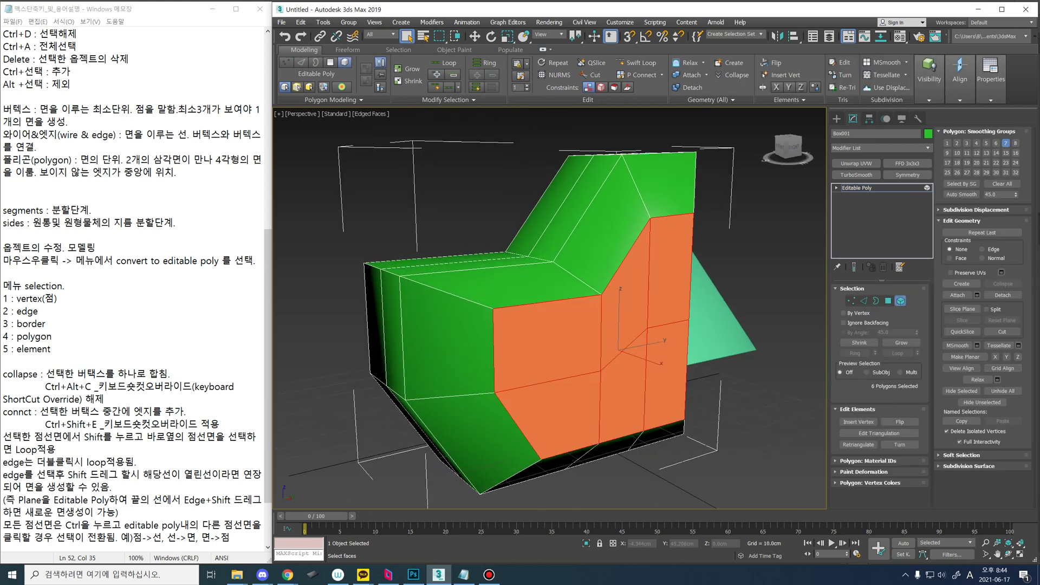
middle_click_drag(618, 349, 650, 355, "alt")
key("ctrl+i")
key("ctrl+i")
Step: Move the side panel element slightly outward to open a gap from the box, and deselect it
key("w")
left_click_drag(635, 352, 648, 357)
middle_click_drag(648, 357, 615, 328, "alt")
left_click(742, 336)
middle_click_drag(743, 336, 718, 308, "alt")
Step: At the Vertex level, use Target Weld to join the panel's upper front corner vertex to the matching box corner
key("1")
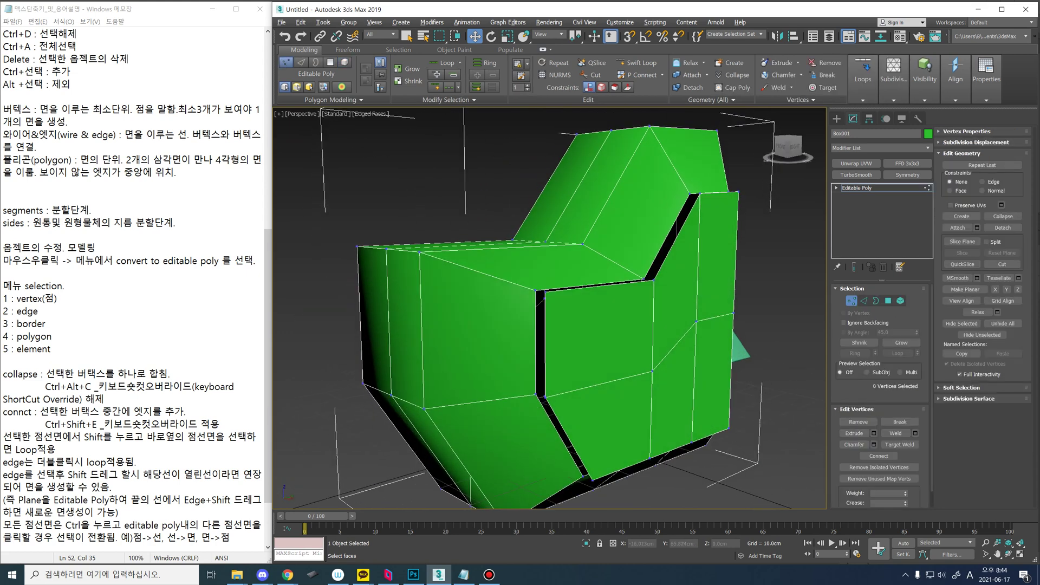
scroll(692, 364, "up", 1)
left_click(899, 445)
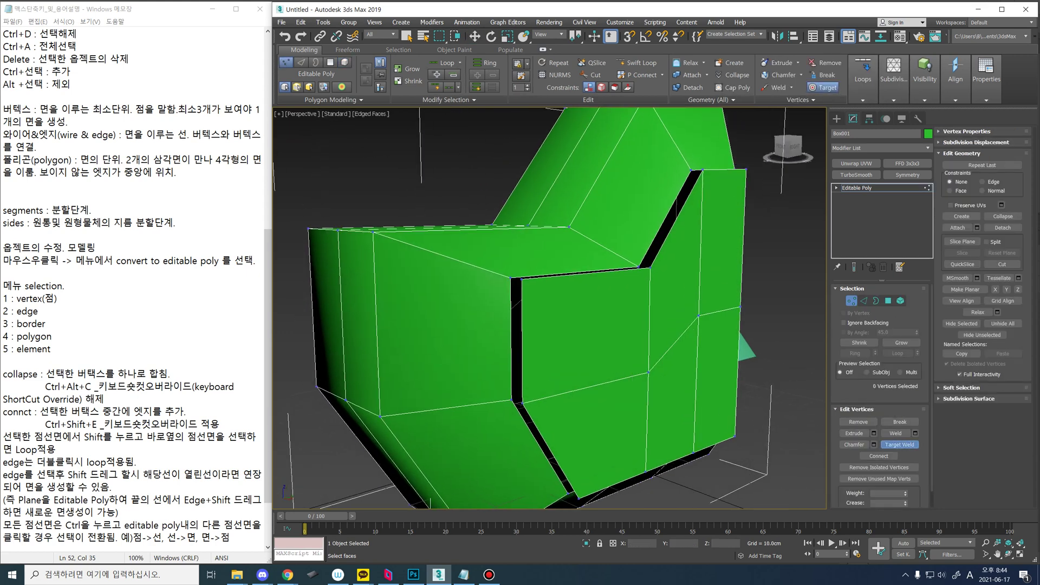
middle_click_drag(704, 325, 732, 339, "alt")
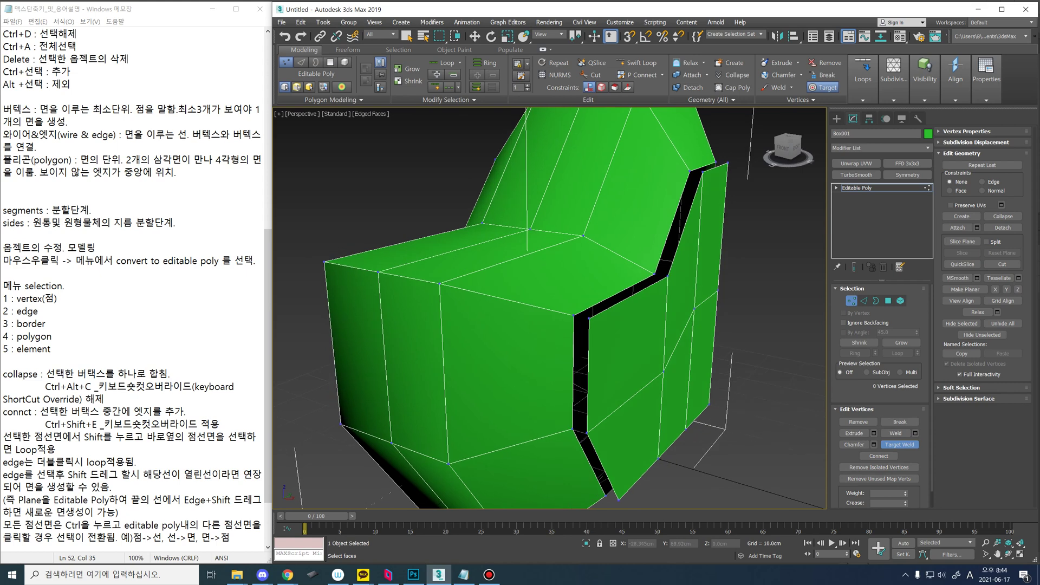
left_click(574, 316)
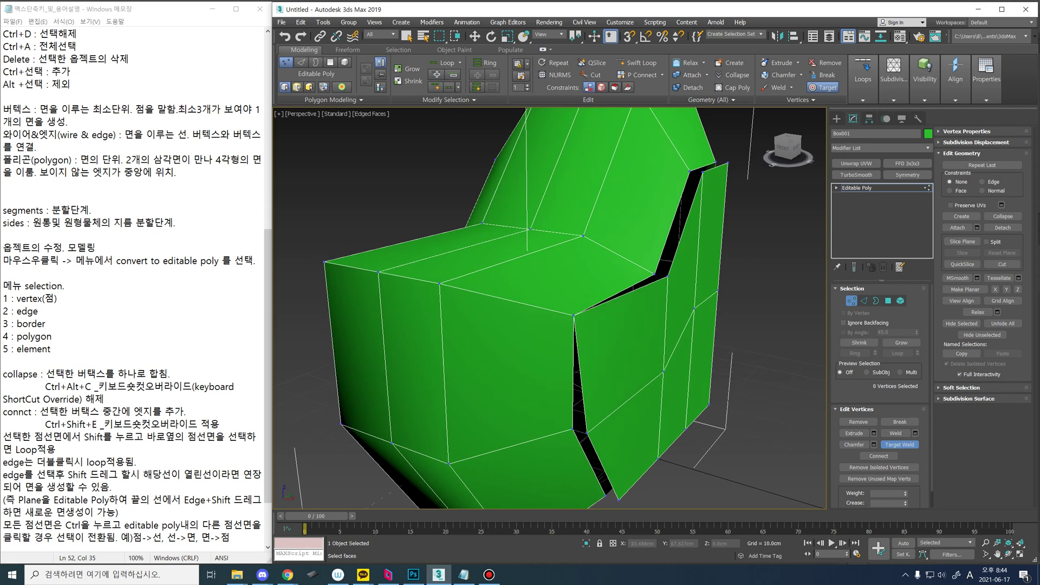
Step: Target-weld the next side panel vertices onto the matching box vertices along the seam
middle_click_drag(574, 315, 473, 374)
left_click(554, 332)
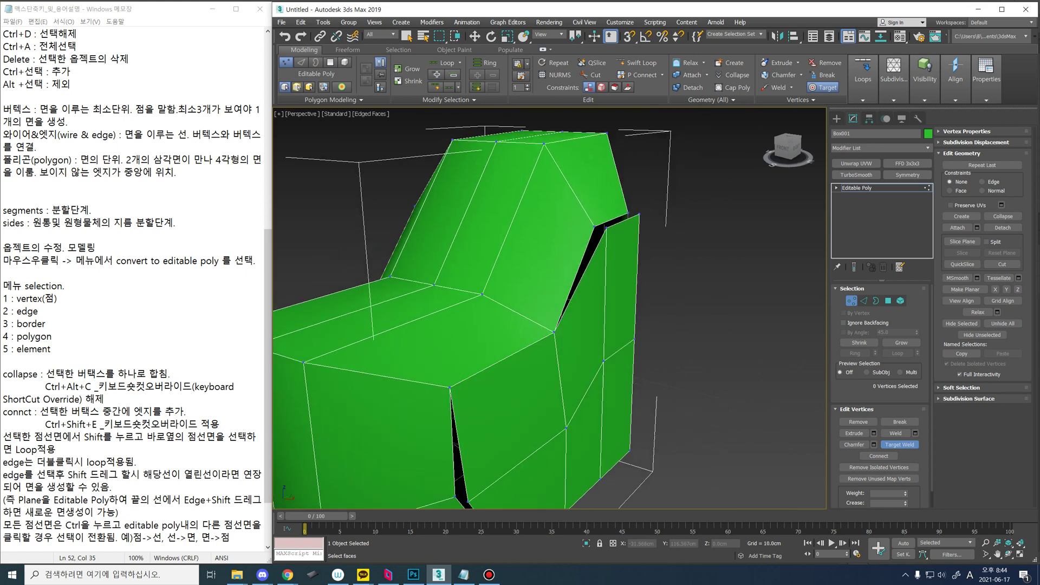
middle_click_drag(554, 333, 515, 363, "alt")
middle_click_drag(678, 319, 626, 257, "alt")
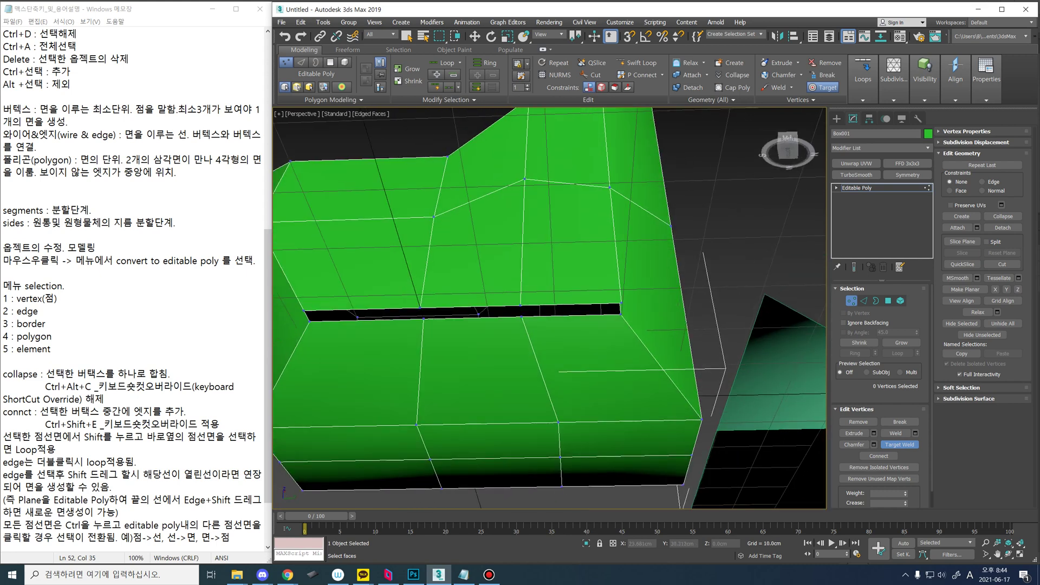
Step: Target-weld the upper vertex at the inner end of the black gap to the corner vertex directly below it
left_click(621, 314)
left_click(622, 303)
key("ctrl+z")
left_click(622, 303)
left_click(621, 314)
middle_click_drag(621, 314, 710, 324)
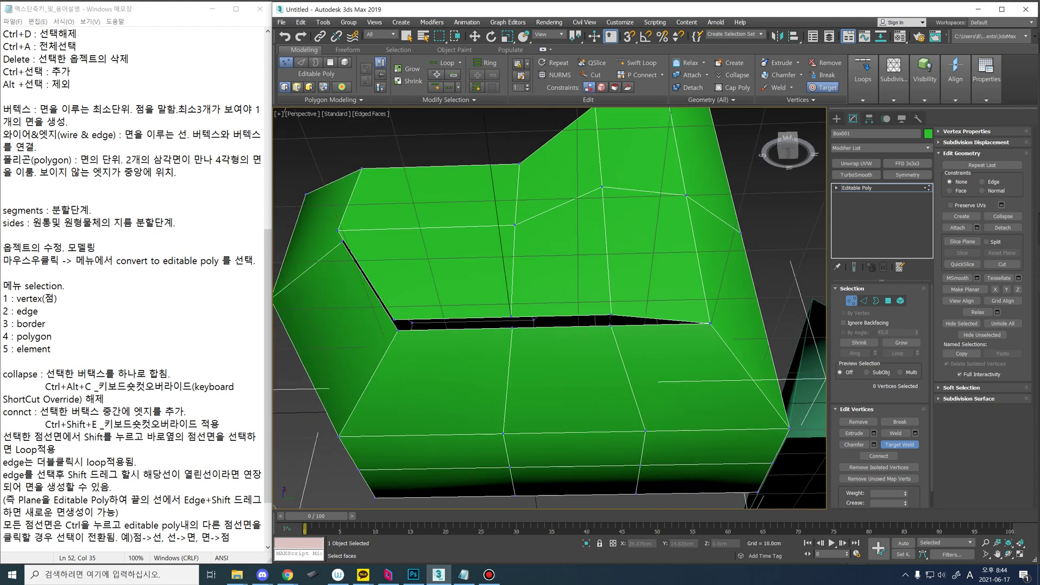
Step: Target-weld the remaining separated vertex pairs along the side of the green model to close the gap
middle_click_drag(591, 290, 533, 261, "alt")
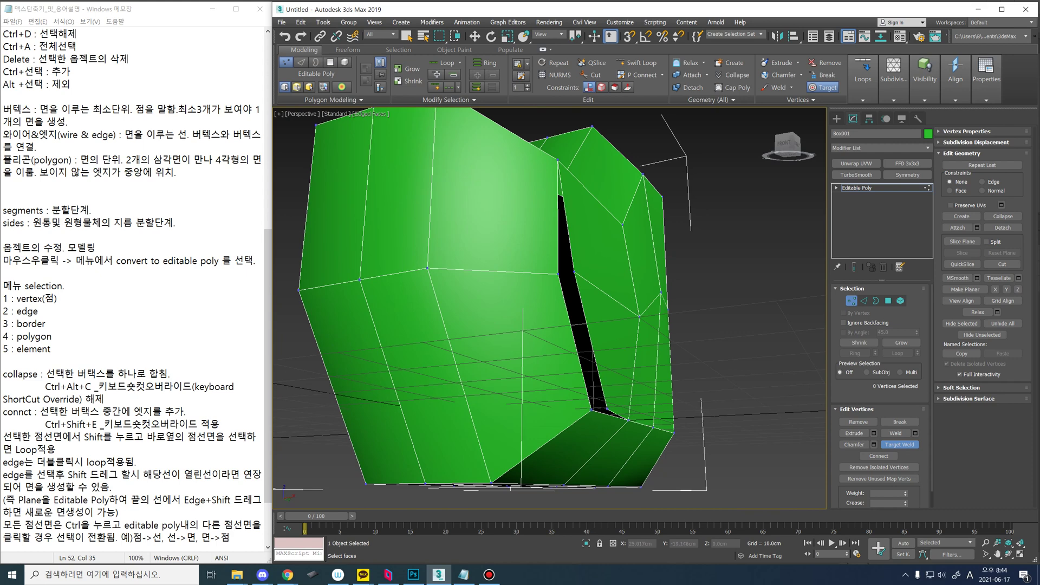
left_click(606, 409)
left_click(592, 410)
middle_click_drag(591, 410, 585, 445, "alt")
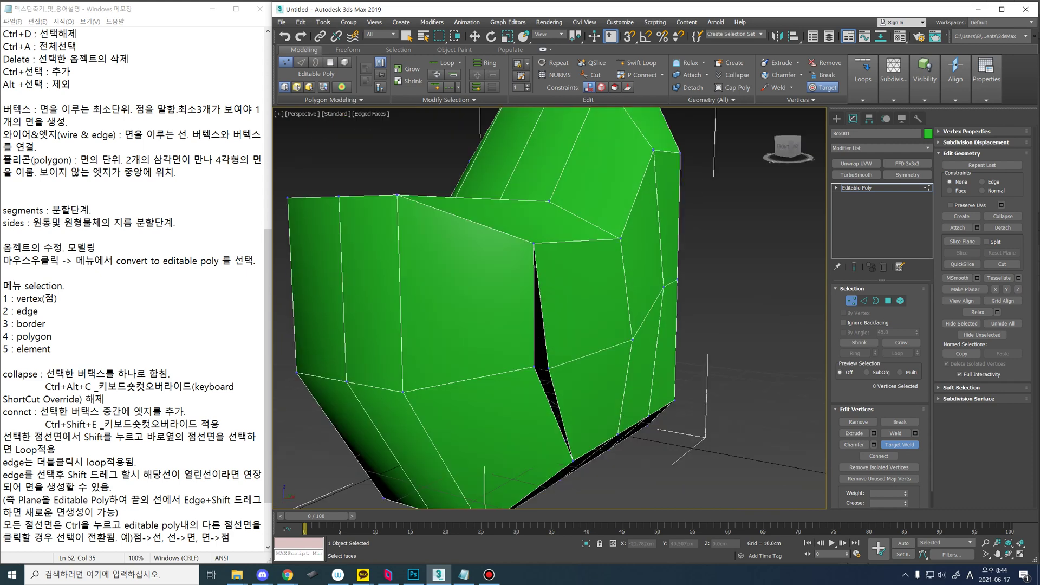
middle_click_drag(515, 252, 412, 208, "alt")
Step: Switch to the Move tool and select the two middle vertices on the side of the green model
key("w")
key("1")
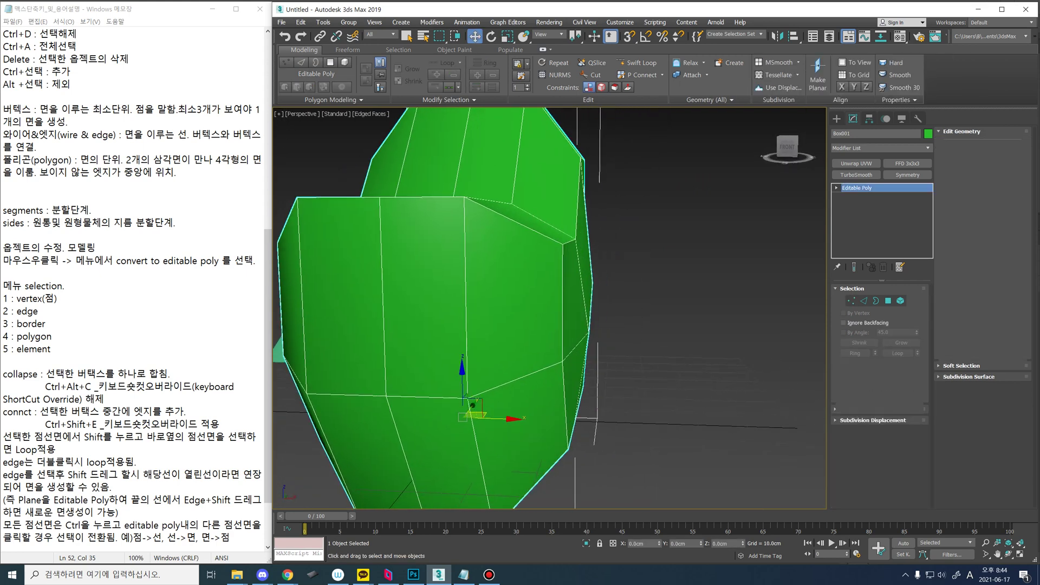
key("1")
left_click(592, 283, "ctrl")
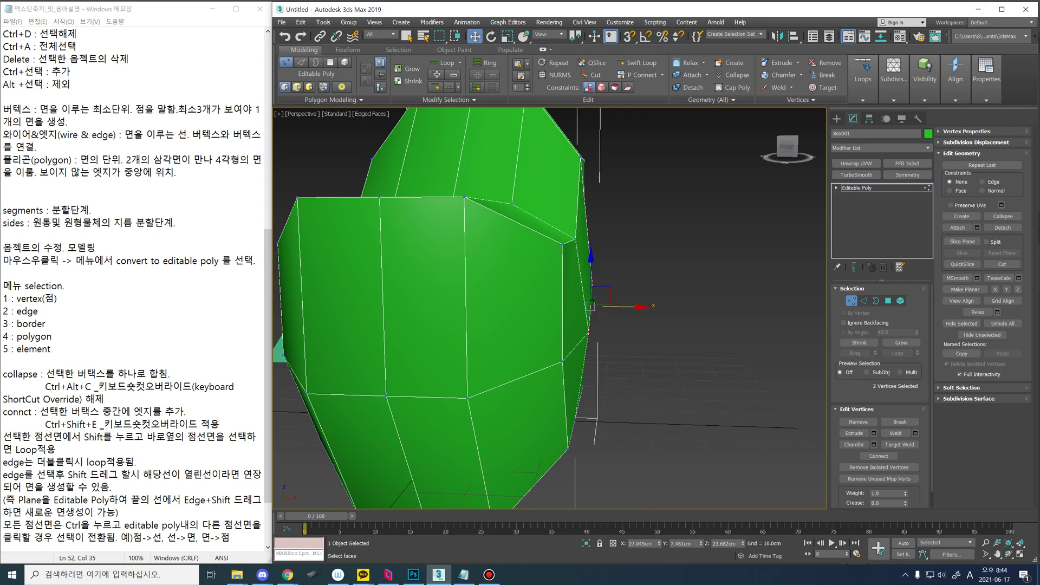
middle_click_drag(591, 283, 460, 282, "alt")
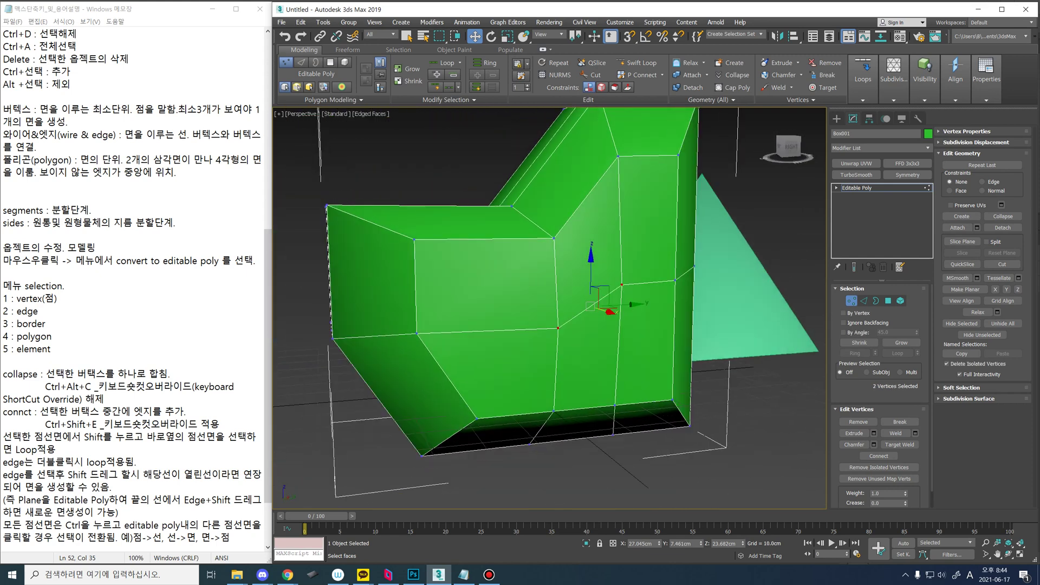
Step: Convert the two-vertex selection into a selection of the side polygons that surround those vertices
key("4")
key("q")
key("2")
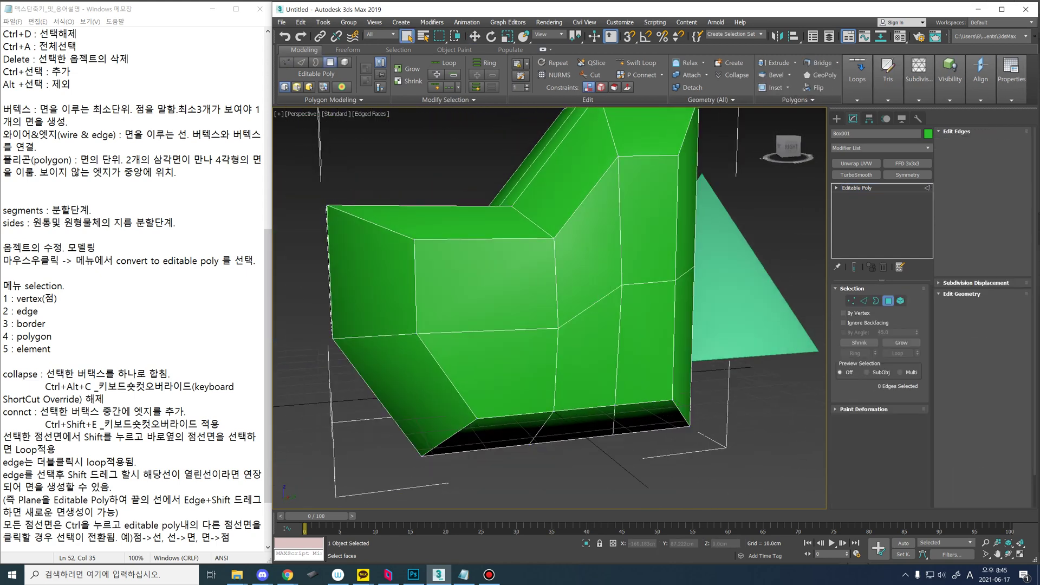
key("1")
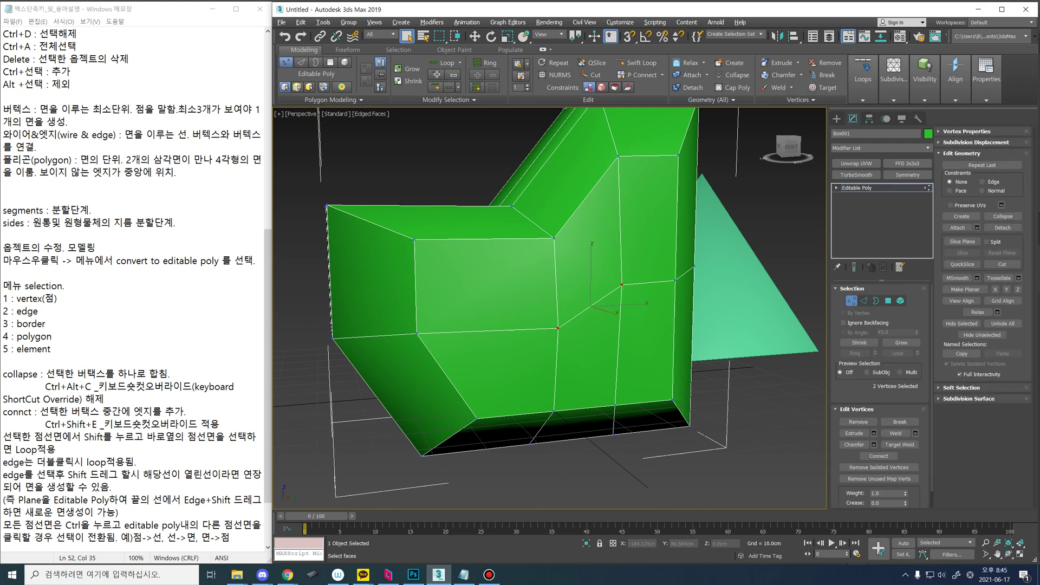
middle_click_drag(460, 293, 558, 279, "alt")
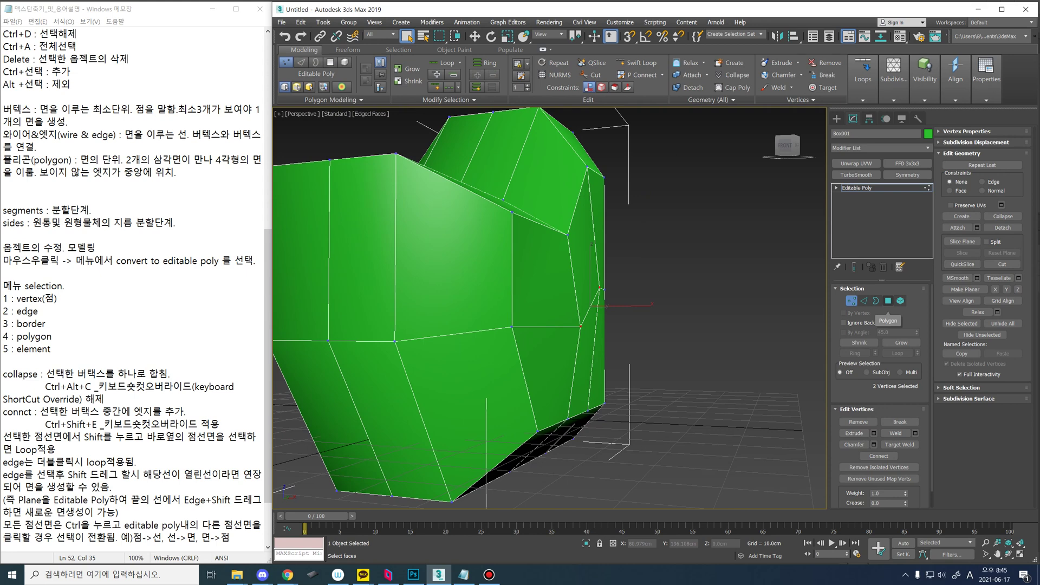
left_click(888, 301, "ctrl")
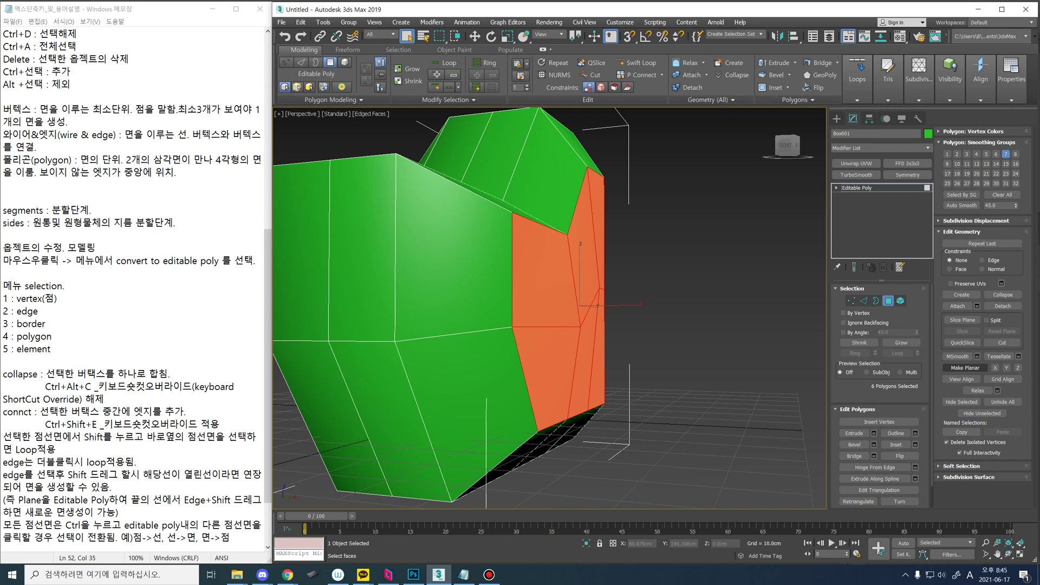
Step: Try Make Planar on the selected side polygons, first without an axis and then along Y and Z, undoing each attempt
left_click(965, 368)
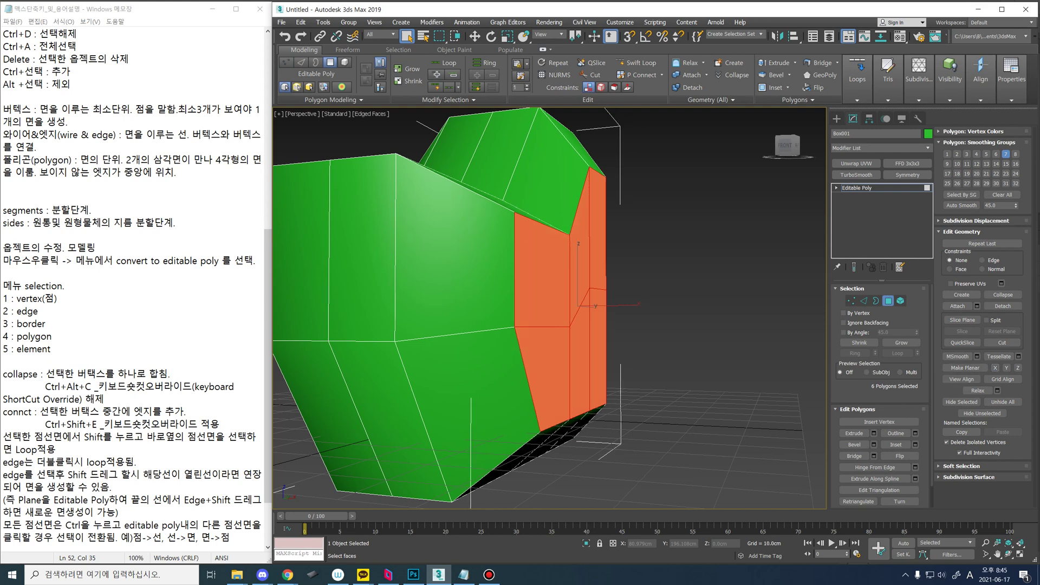
middle_click_drag(639, 315, 731, 352, "alt")
key("ctrl+z")
left_click(1006, 368)
key("ctrl+z")
left_click(1019, 368)
key("ctrl+z")
Step: Make the selected side polygons planar along X and move them slightly inward along the X axis
left_click(995, 368)
key("w")
left_click_drag(606, 306, 595, 307)
middle_click_drag(623, 328, 607, 314, "alt")
scroll(599, 324, "down", 4)
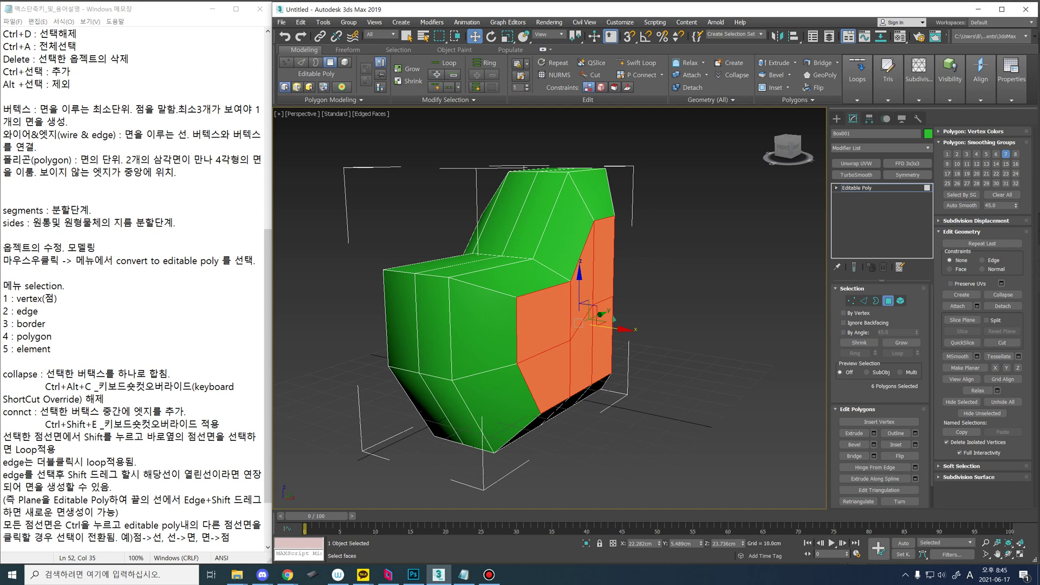
Step: Preview a vertex chamfer on the two outer corner vertices at the model's raised end, then cancel it
key("1")
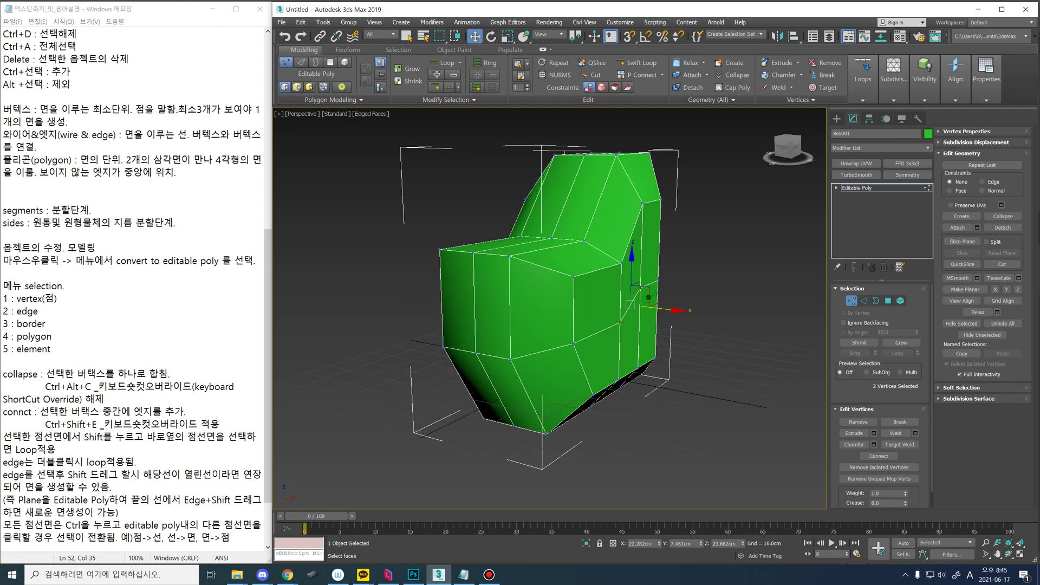
scroll(880, 391, "down", 1)
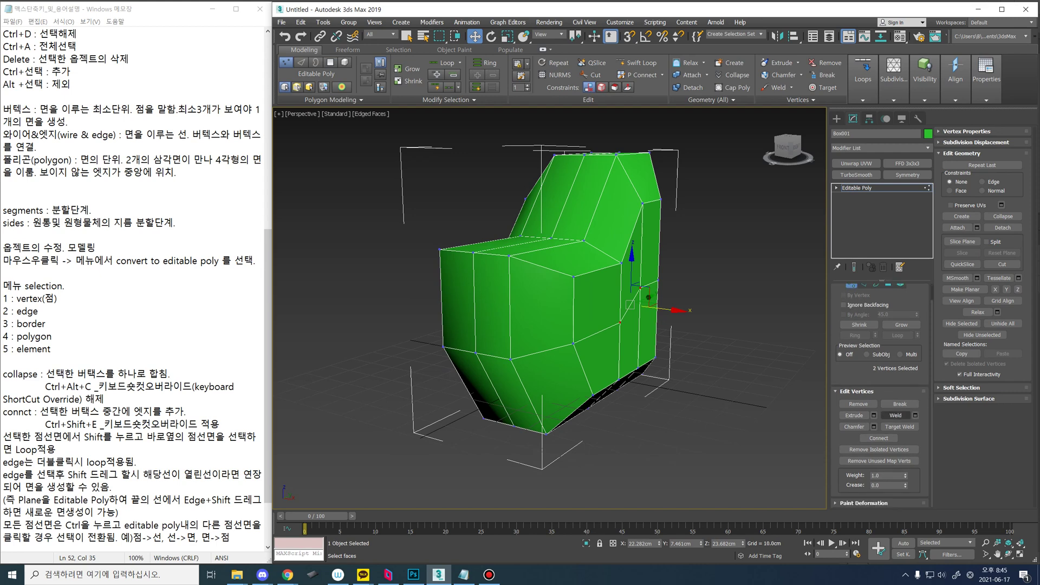
middle_click_drag(698, 276, 542, 325, "alt")
key("ctrl+d")
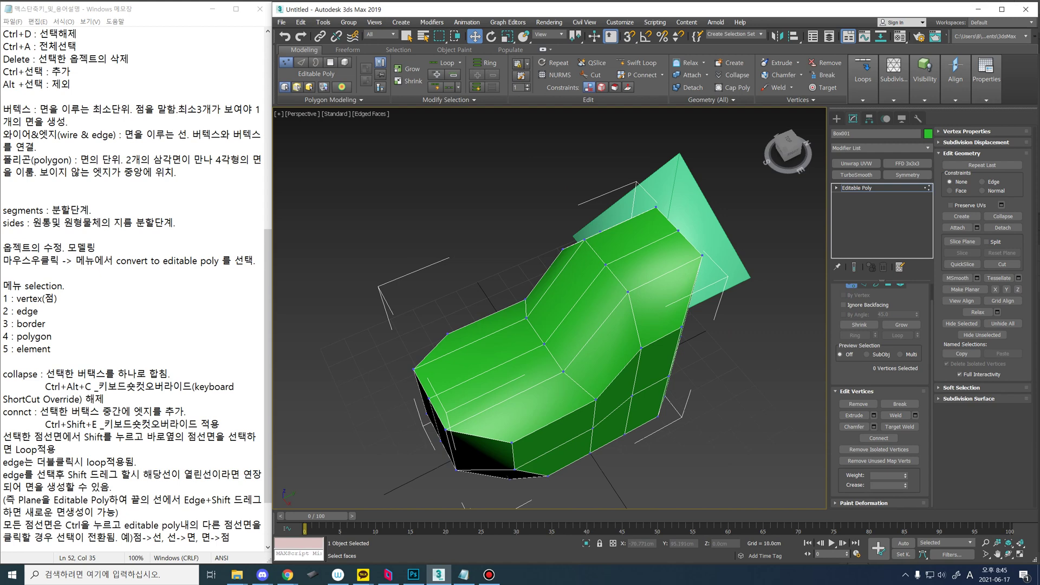
left_click(656, 207)
left_click(702, 255, "ctrl")
key("q")
middle_click_drag(699, 261, 644, 287, "alt")
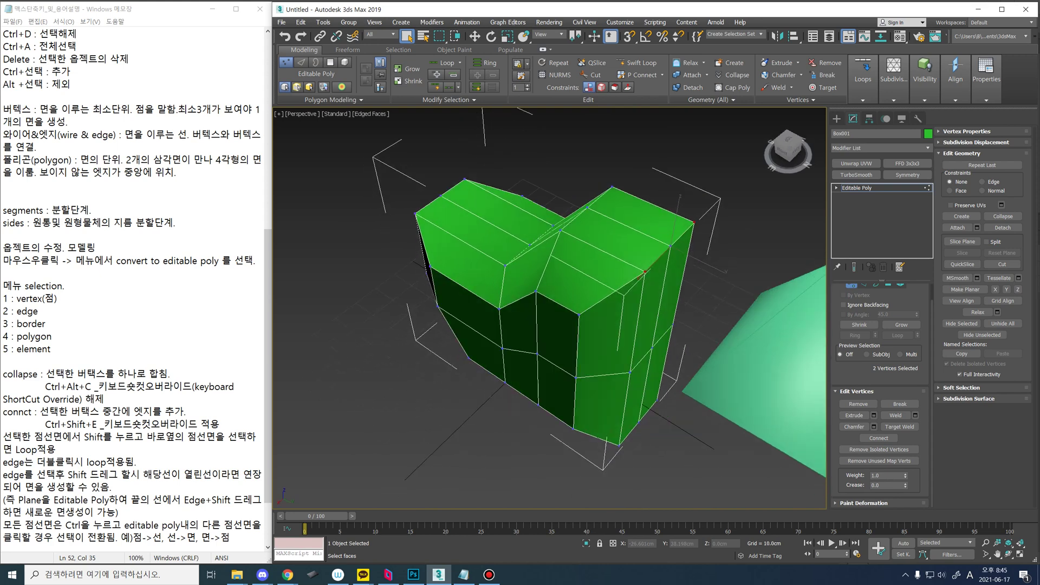
left_click(873, 427)
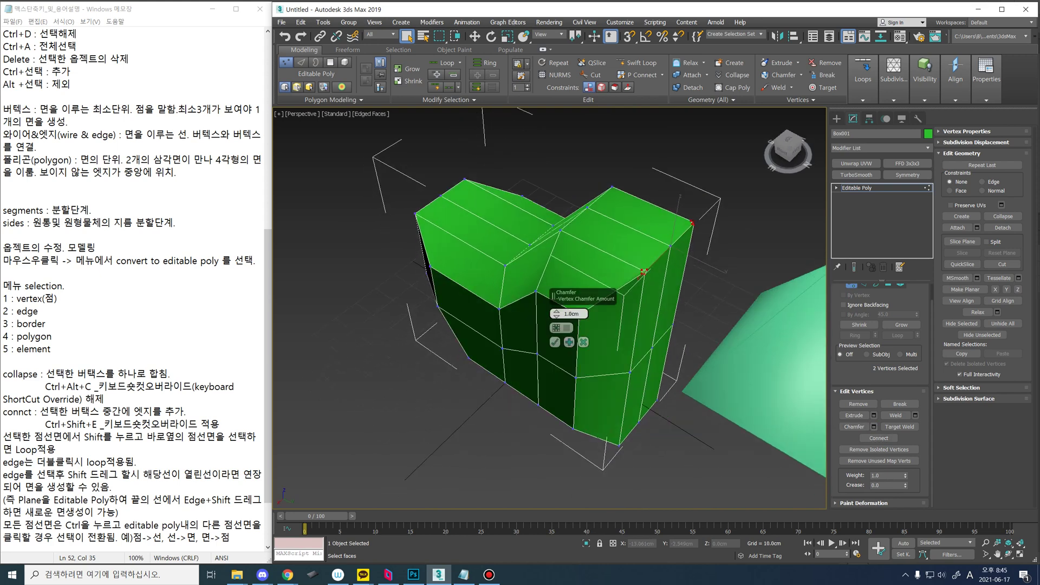
left_click_drag(557, 313, 557, 298)
left_click(583, 342)
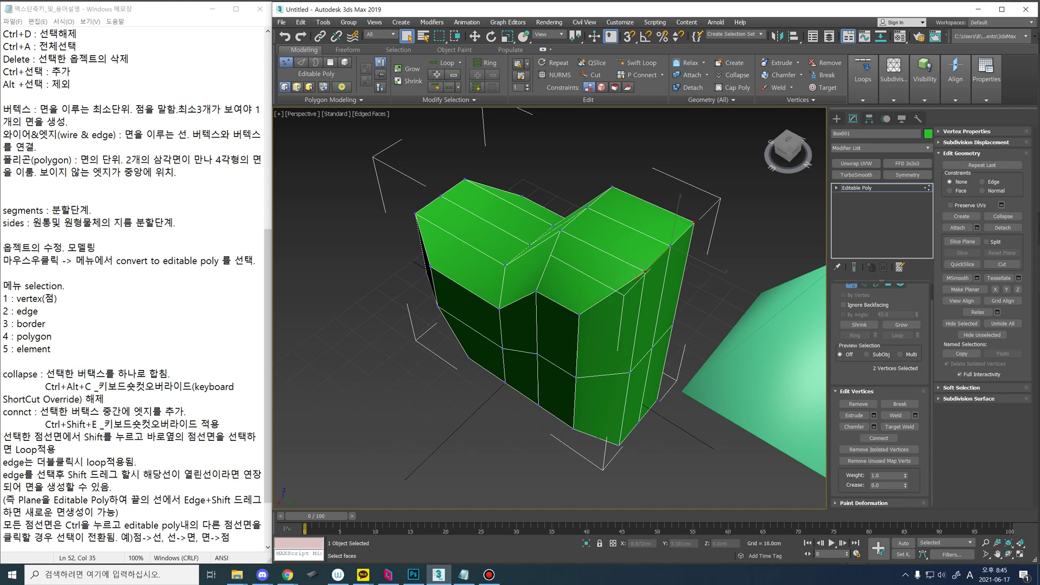
Step: Leave sub-object editing of the green model
middle_click_drag(591, 336, 547, 314, "alt")
key("2")
key("2")
left_click(688, 271)
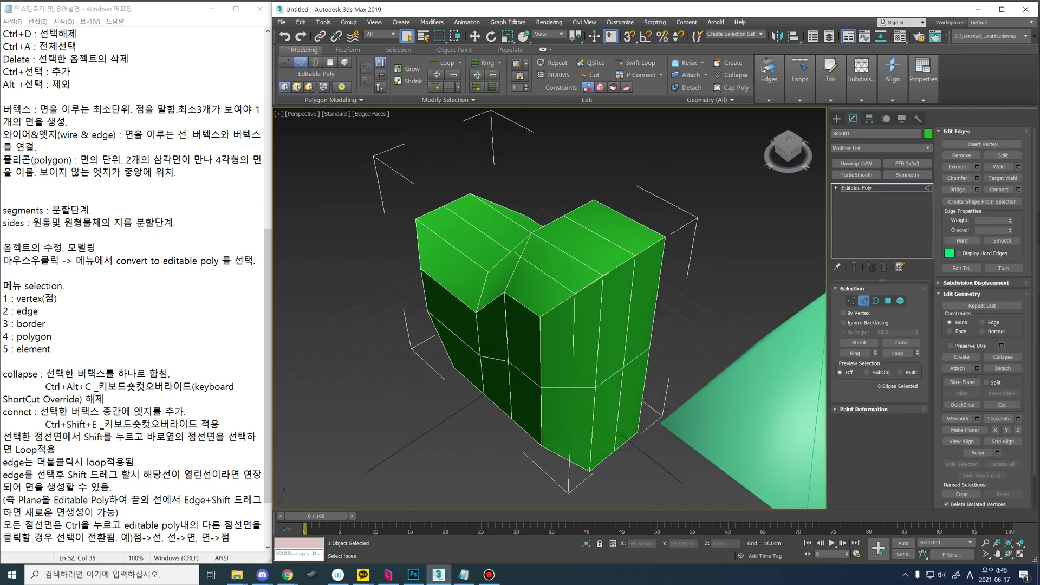
middle_click_drag(688, 271, 720, 279, "alt")
scroll(601, 287, "down", 3)
Step: Create a box of about 92 × 42 × 77 cm beside the green model
left_click(836, 118)
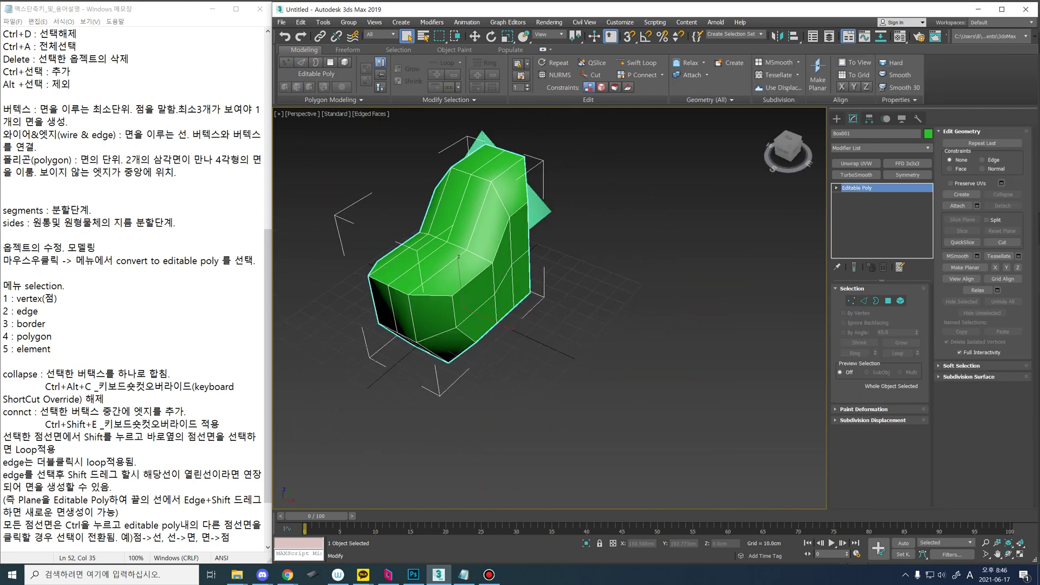
left_click(858, 177)
left_click(858, 178)
middle_click_drag(650, 287, 620, 294)
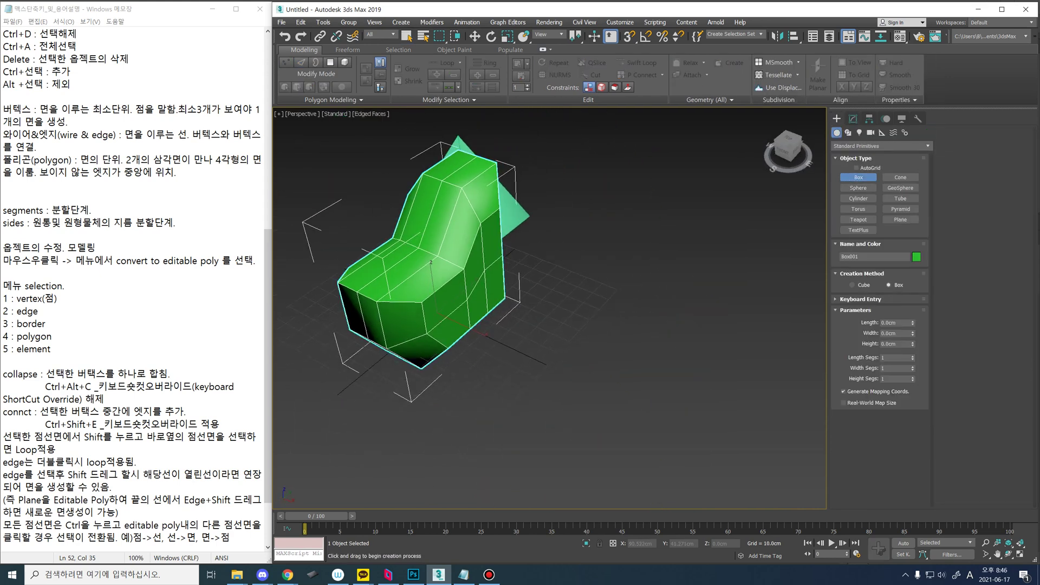
left_click_drag(601, 298, 579, 448)
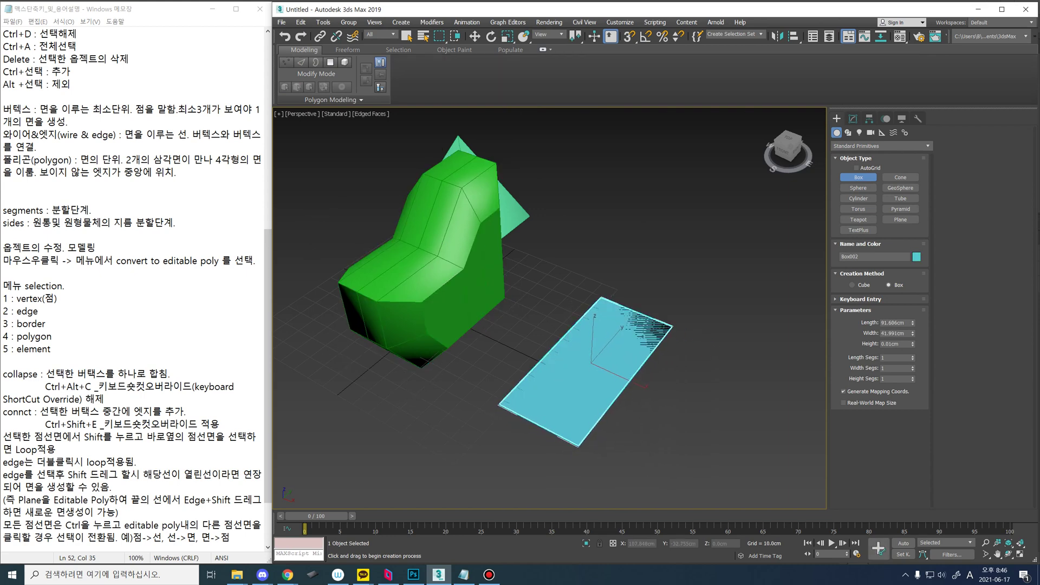
left_click(586, 278)
middle_click_drag(586, 277, 569, 223, "alt")
scroll(591, 293, "up", 3)
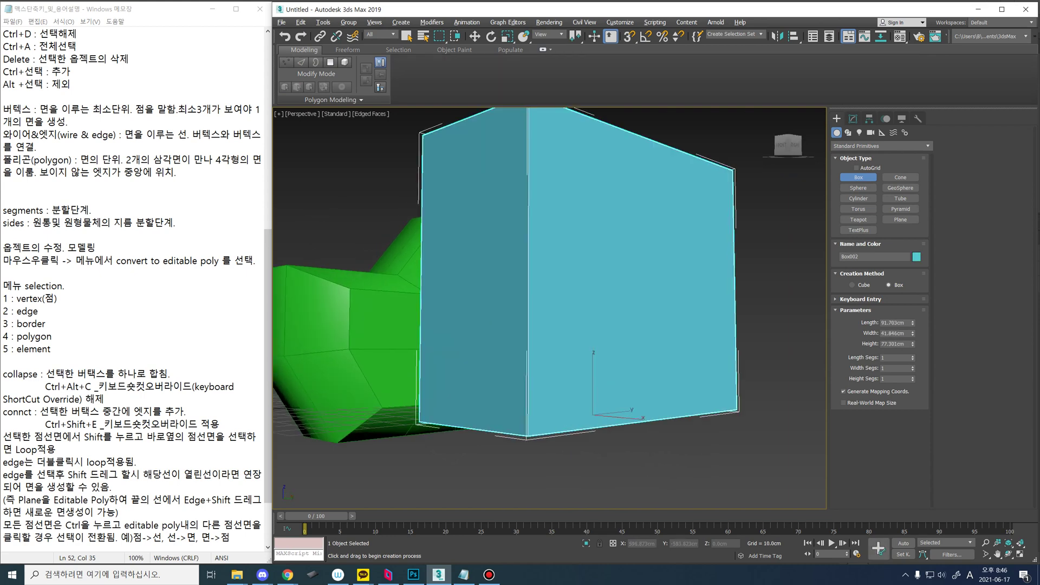
scroll(591, 292, "down", 3)
middle_click_drag(591, 292, 566, 333, "alt")
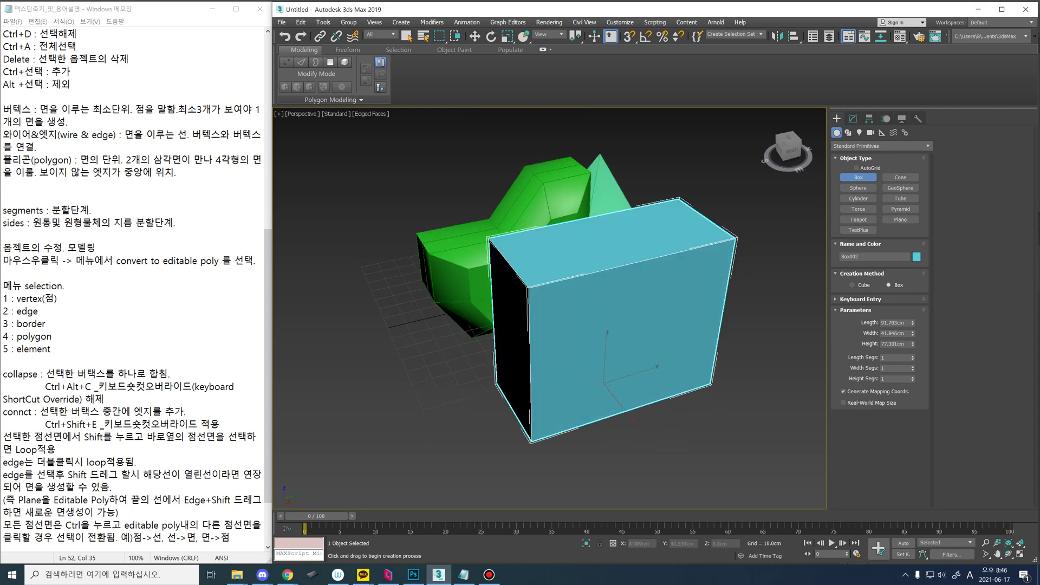
Step: Convert the new box to an Editable Poly
key("q")
right_click(598, 292)
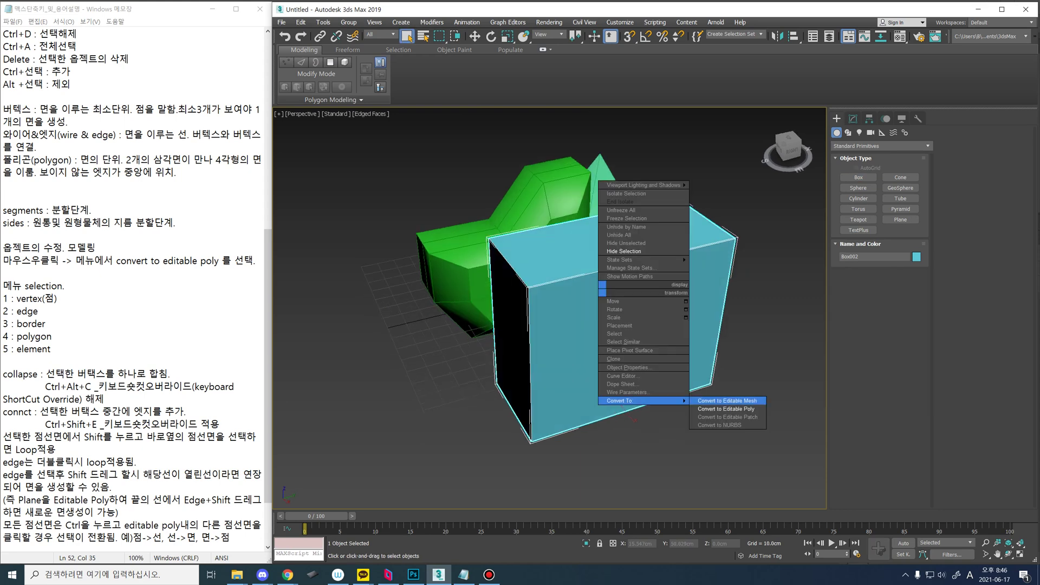
left_click(726, 409)
middle_click_drag(607, 320, 600, 340, "alt")
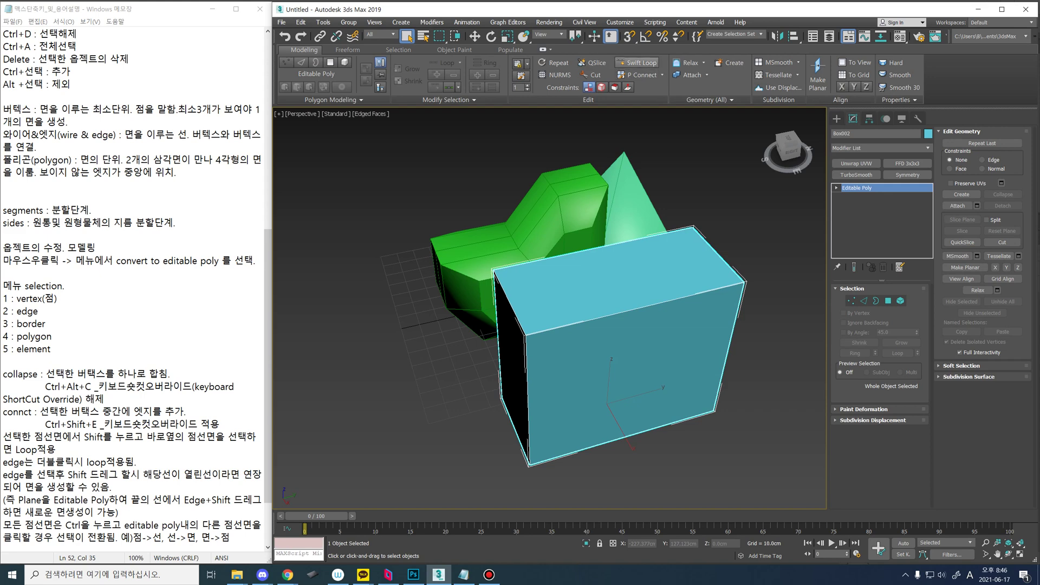
Step: Minimize the modeling ribbon and restore it to its full display
left_click(542, 50)
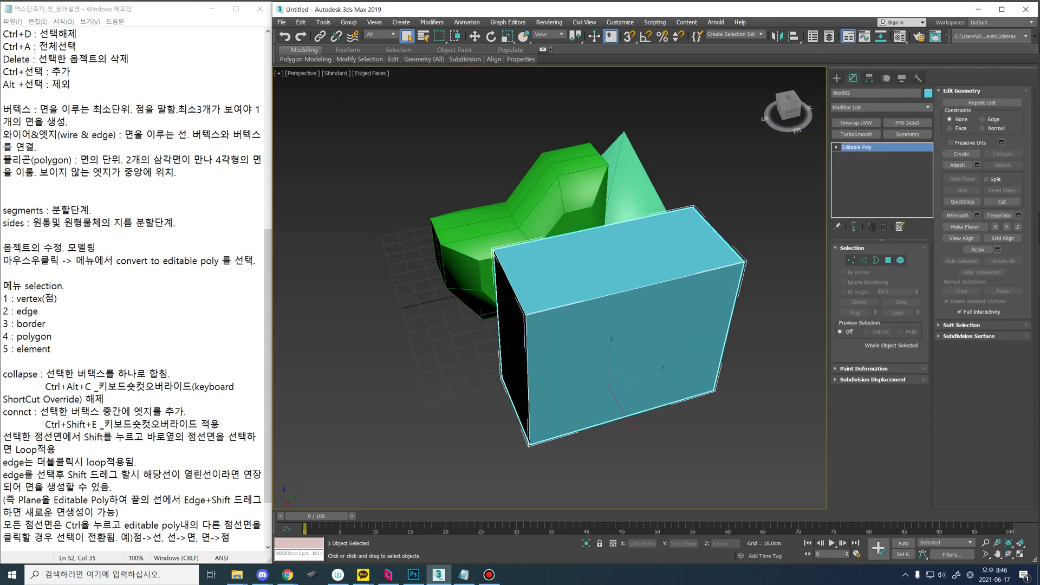
left_click(543, 50)
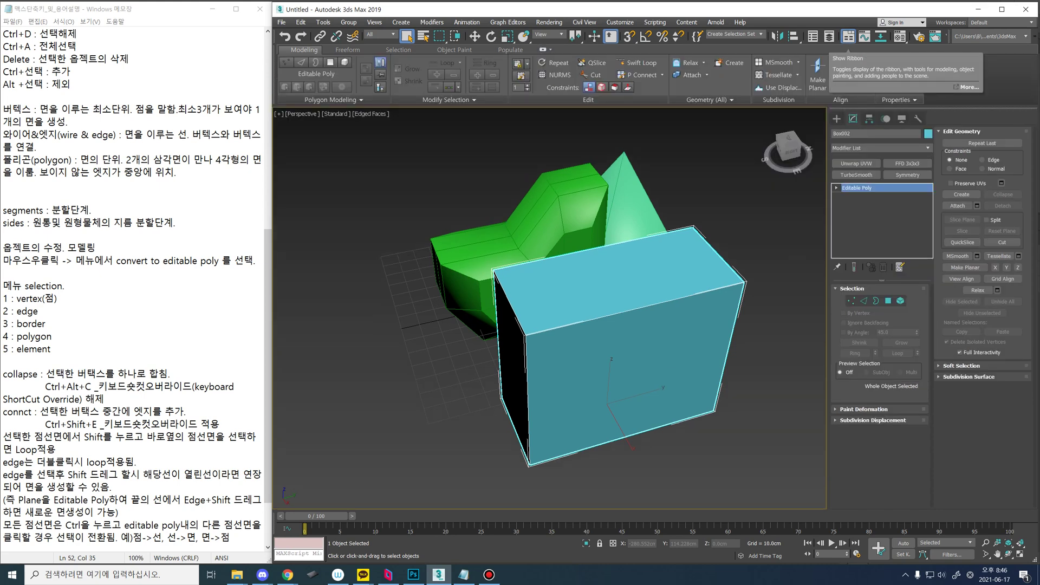
middle_click_drag(659, 233, 652, 208, "alt")
middle_click_drag(652, 208, 666, 238, "alt")
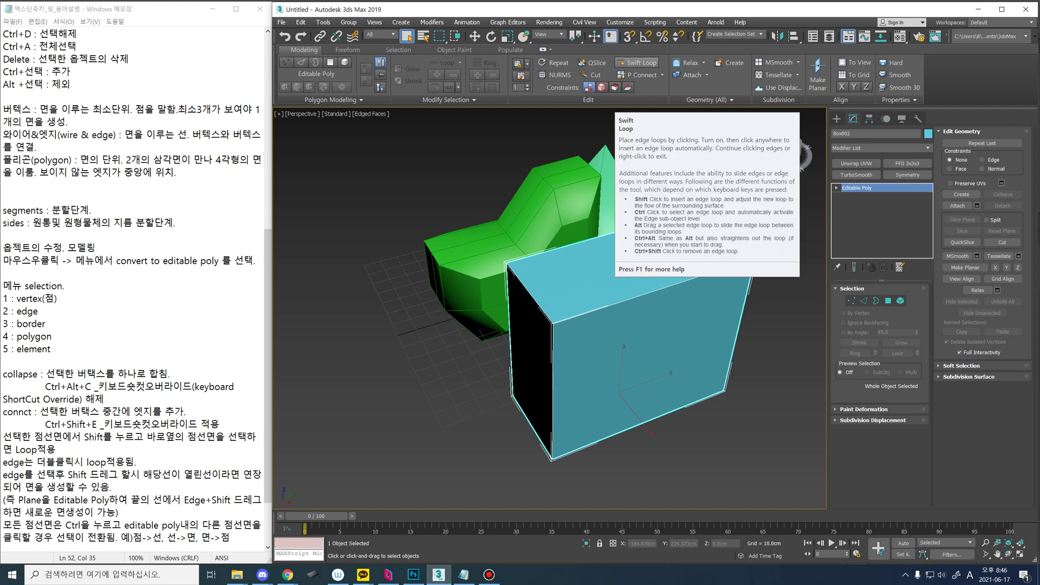
Step: Insert two vertical edge loops with Swift Loop, splitting the blue box's length into three sections
left_click(638, 63)
middle_click_drag(653, 233, 634, 222, "alt")
middle_click_drag(653, 258, 660, 258, "alt")
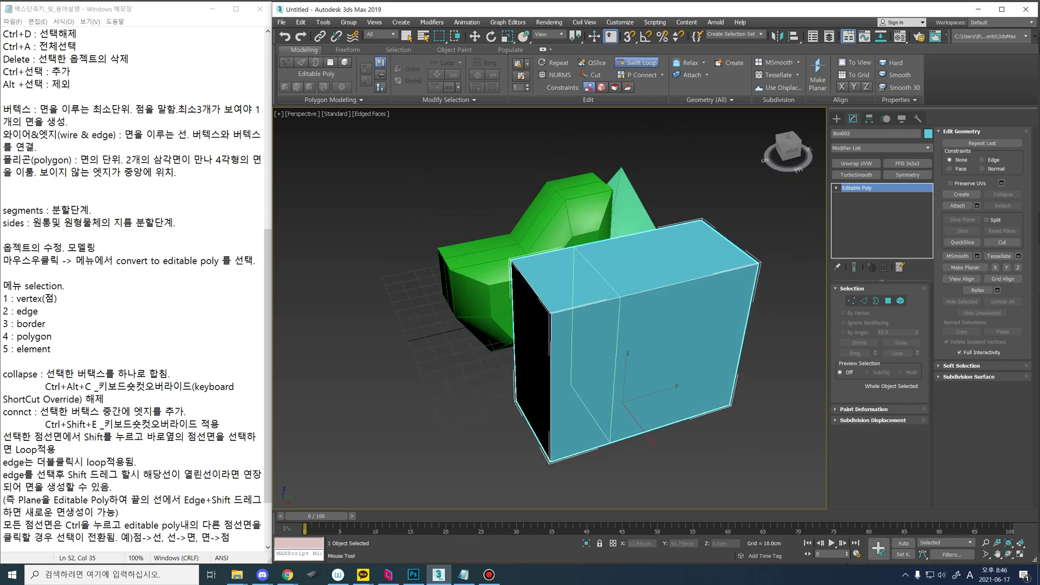
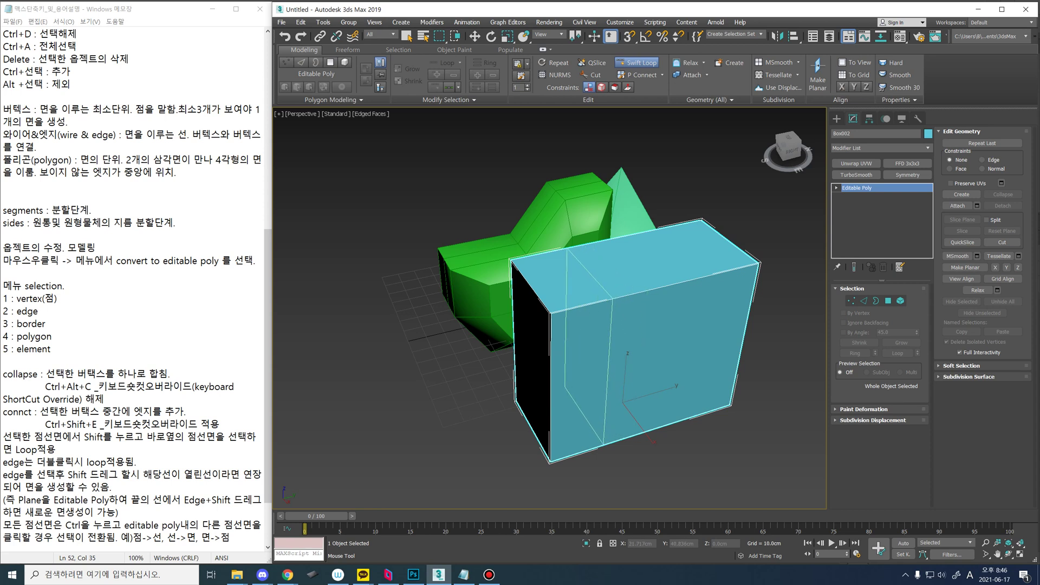
left_click(612, 300)
left_click(685, 281)
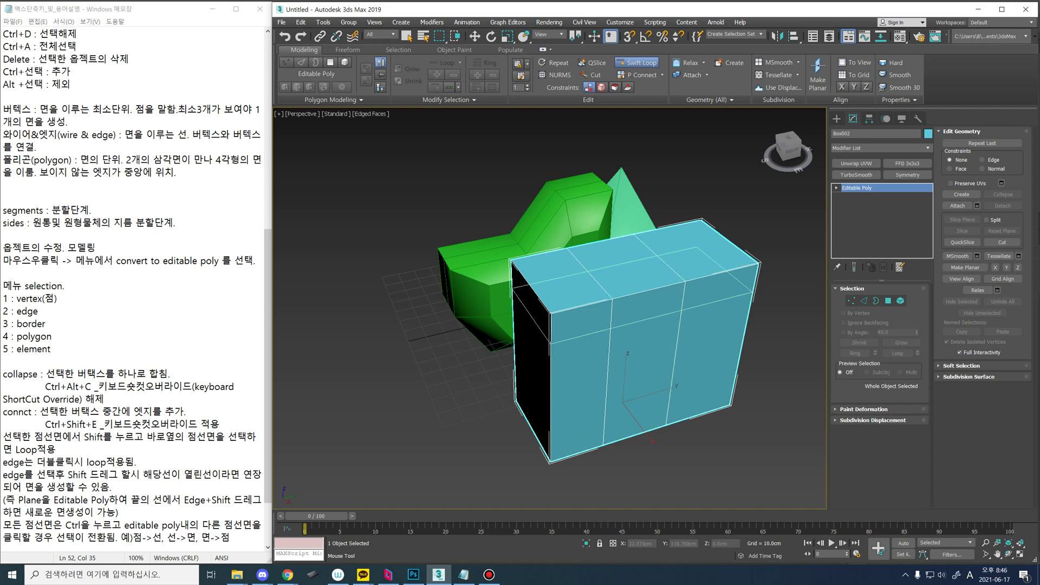
Step: Lower the four top vertices of the blue box's end section along Z to form a step with a sloped middle
key("1")
left_click(613, 299)
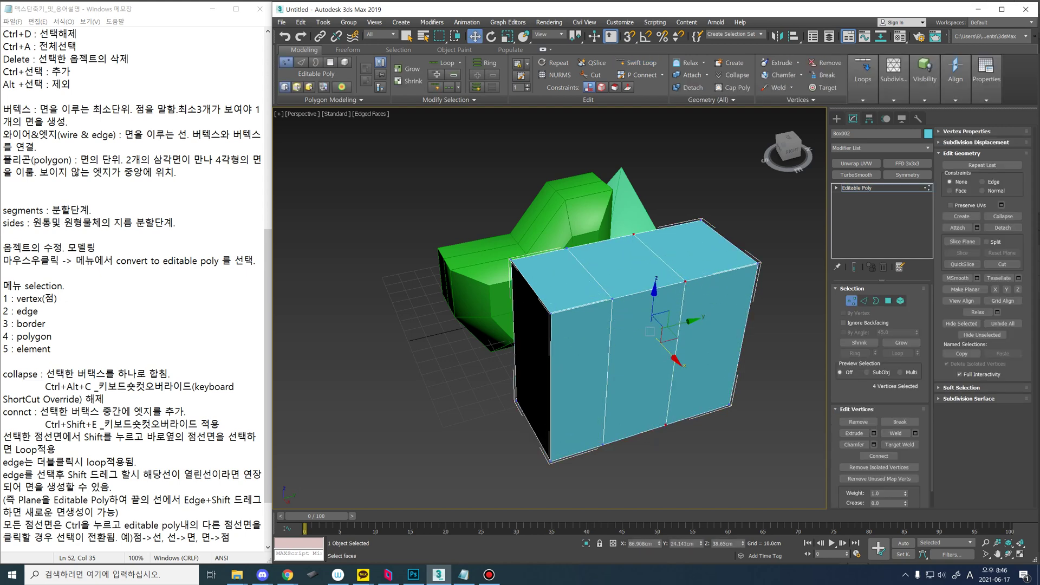
key("w")
left_click(550, 313, "ctrl")
left_click(511, 260, "ctrl")
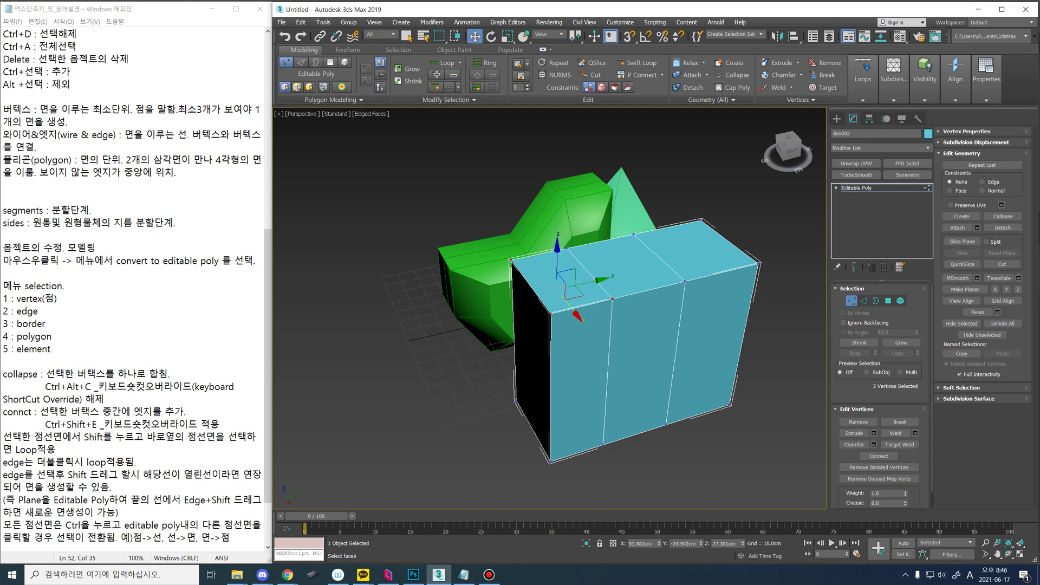
left_click(566, 248, "ctrl")
left_click_drag(560, 249, 559, 298)
middle_click_drag(560, 299, 580, 271, "alt")
Step: Insert a horizontal edge loop around the lower part of the blue model with Swift Loop
left_click(637, 62)
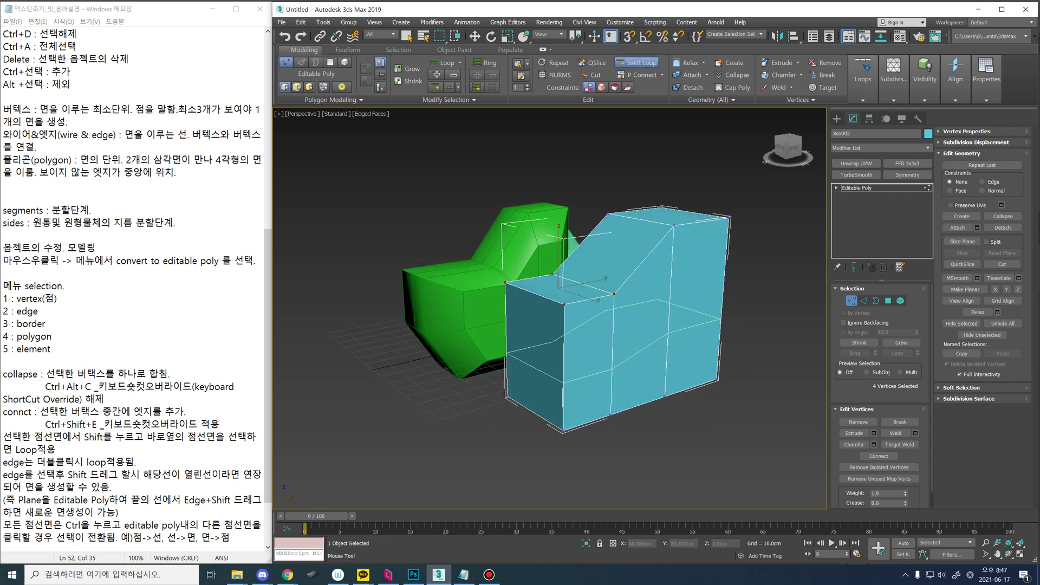
left_click(614, 370)
middle_click_drag(576, 379, 576, 381, "alt")
left_click(569, 375)
key("w")
Step: Move the two bottom corner vertices at the blue model's low end inward to slope the lower front
left_click(490, 410)
left_click(507, 395)
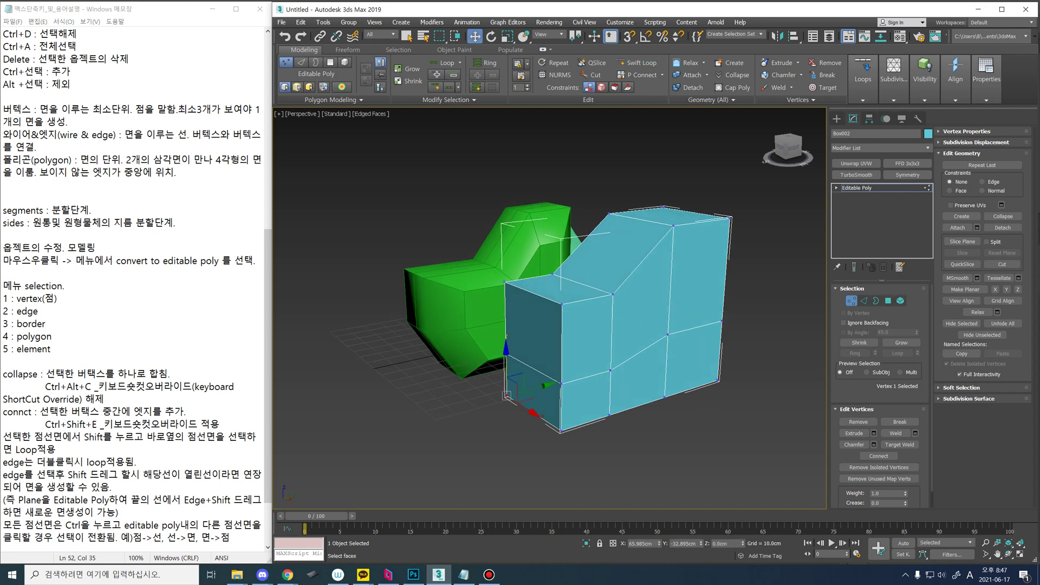
left_click(560, 432, "ctrl")
left_click_drag(563, 405, 591, 396)
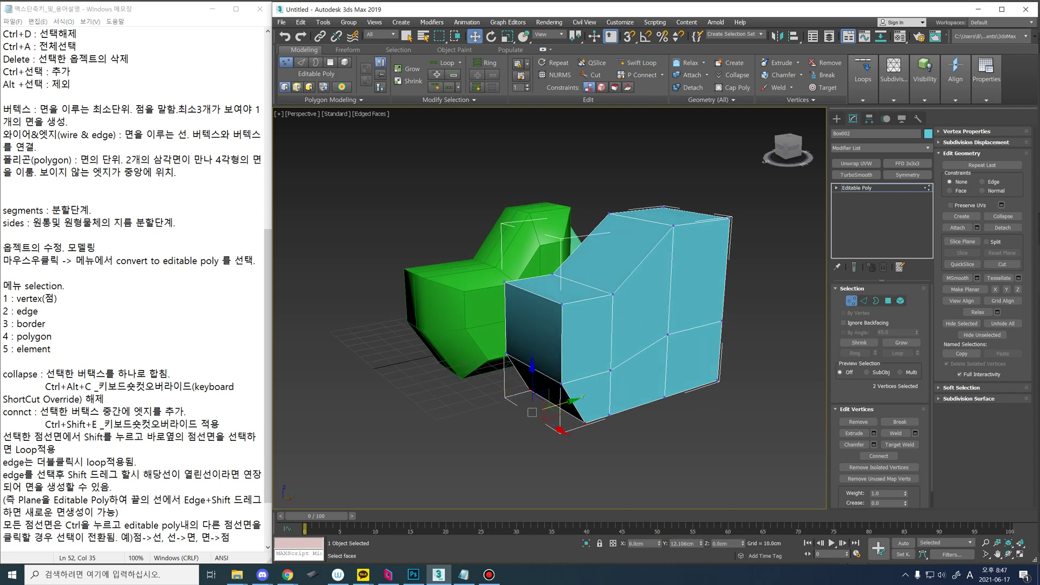
left_click_drag(532, 412, 534, 412)
middle_click_drag(534, 412, 577, 410, "alt")
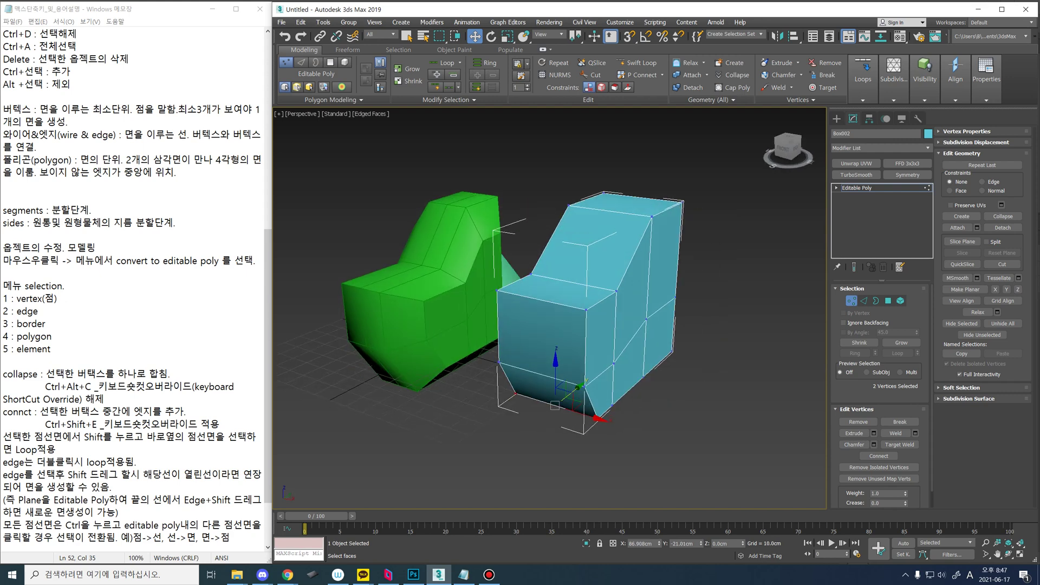
Step: Chamfer the outline edge loops along both long sides of the blue model by 9.035 cm
key("2")
key("q")
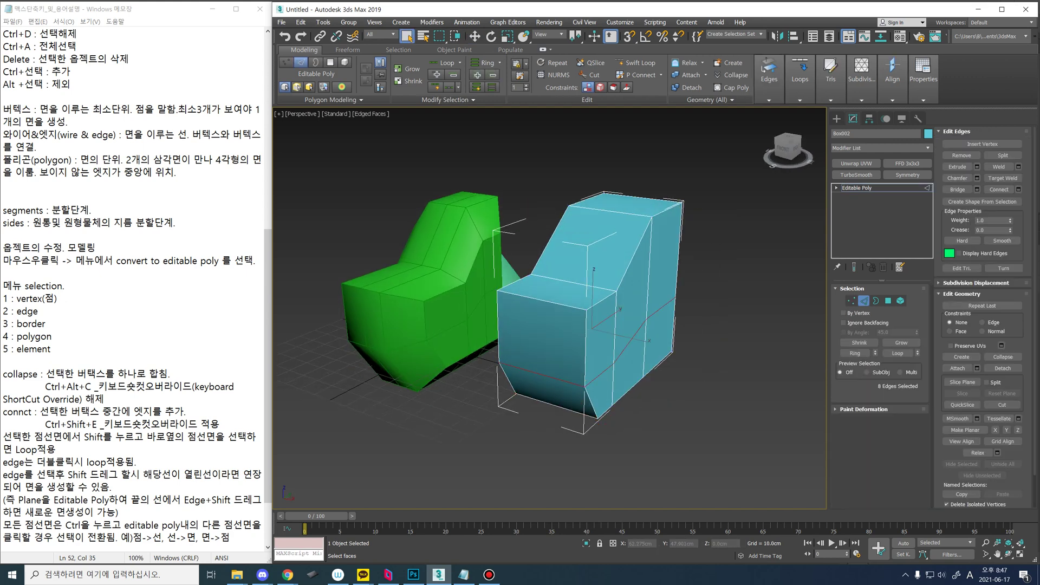
left_click(586, 349)
middle_click_drag(585, 349, 564, 331, "alt")
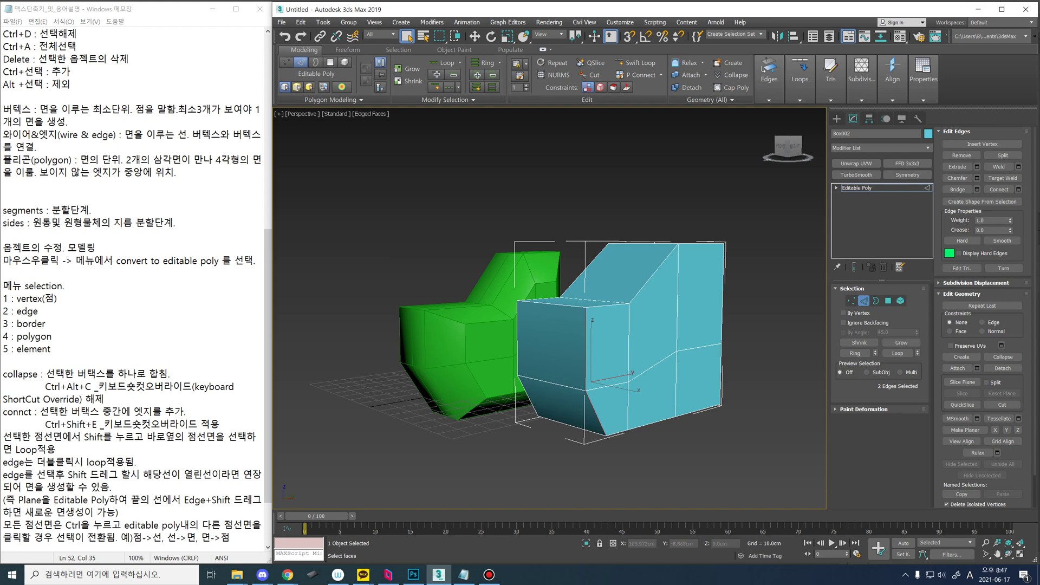
middle_click_drag(668, 370, 670, 393, "alt")
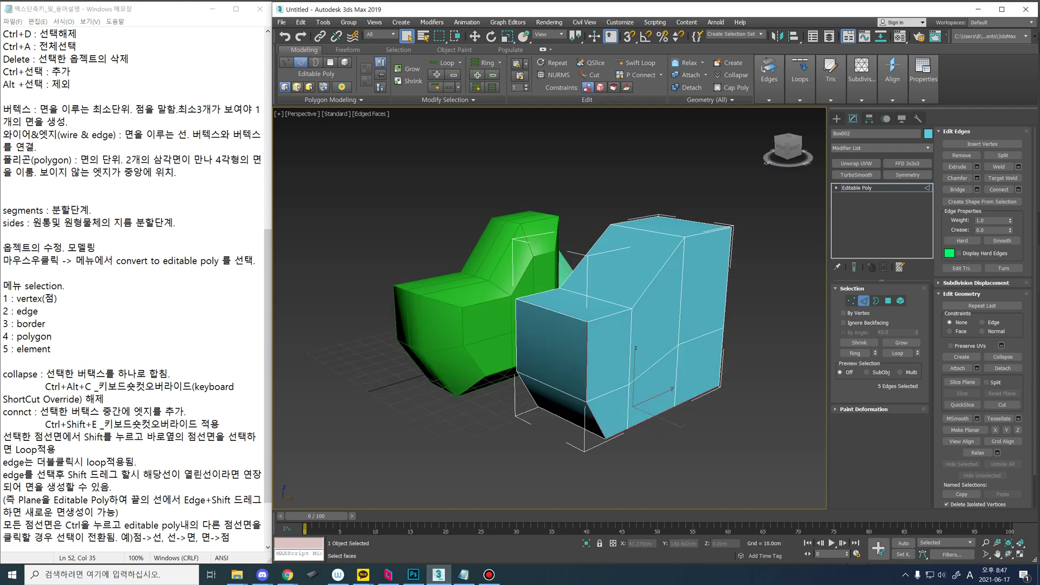
double_click(658, 273, "ctrl")
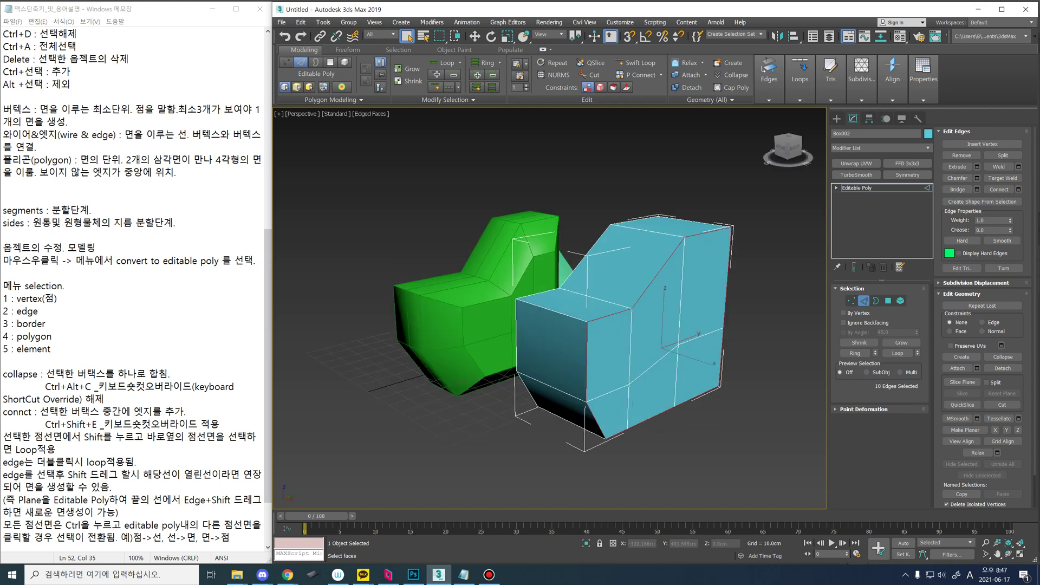
middle_click_drag(658, 273, 772, 295, "alt")
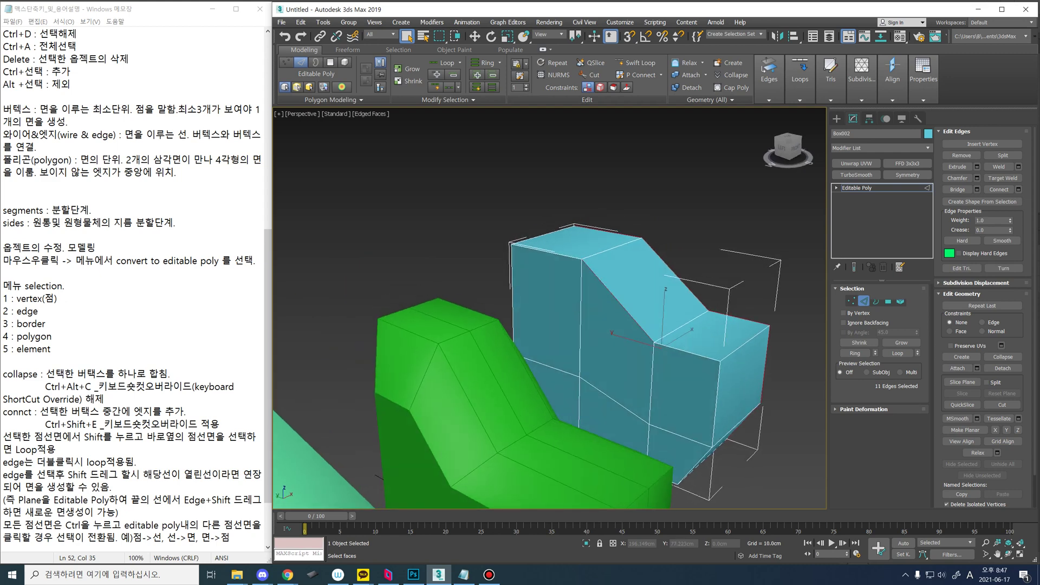
middle_click_drag(704, 310, 627, 227)
double_click(600, 397, "ctrl")
middle_click_drag(600, 397, 791, 422, "alt")
middle_click_drag(660, 348, 737, 346, "alt")
scroll(650, 325, "up", 2)
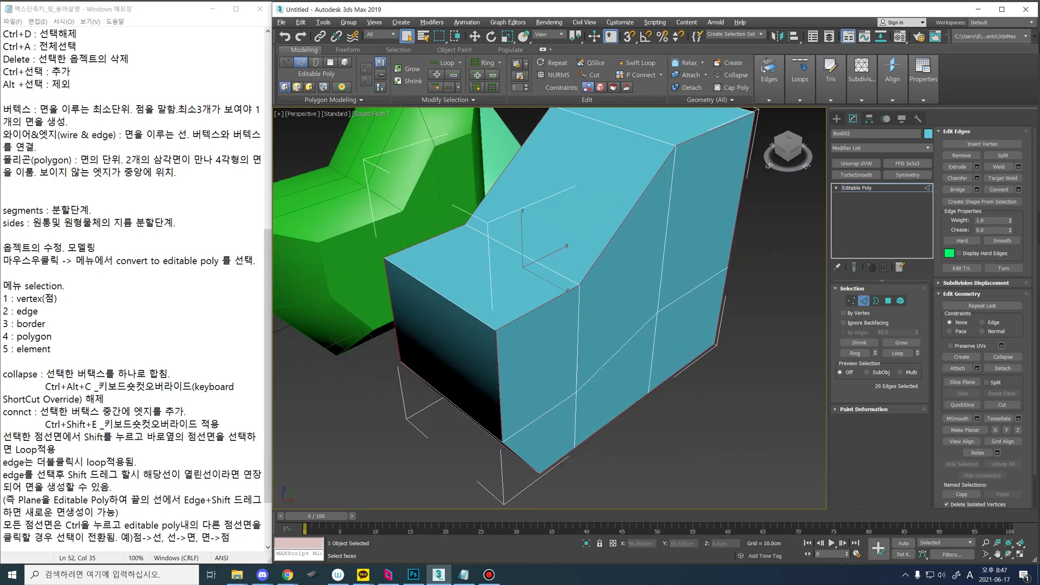
middle_click_drag(650, 325, 645, 304, "alt")
scroll(698, 309, "down", 3)
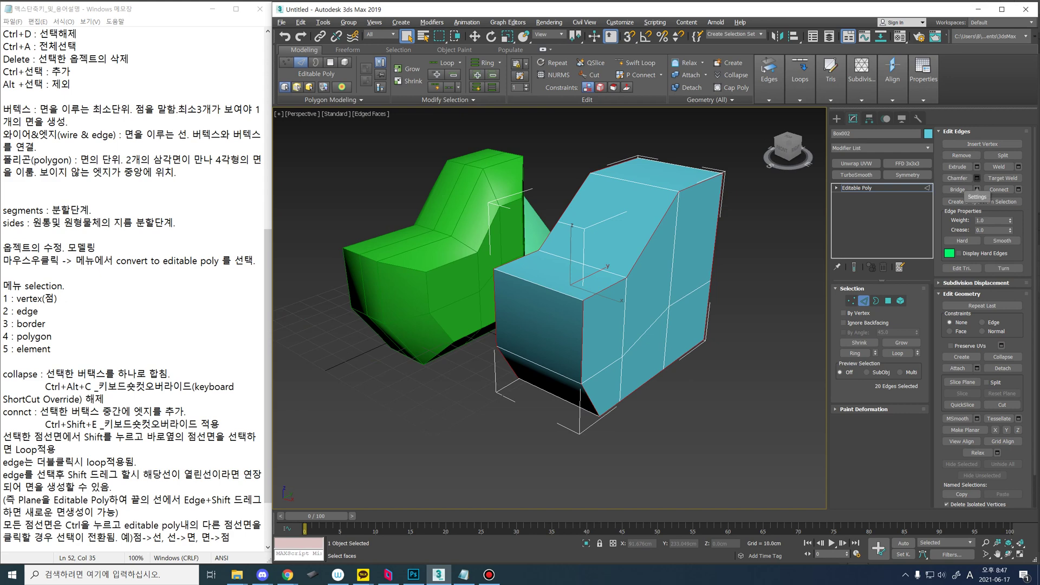
left_click(977, 178)
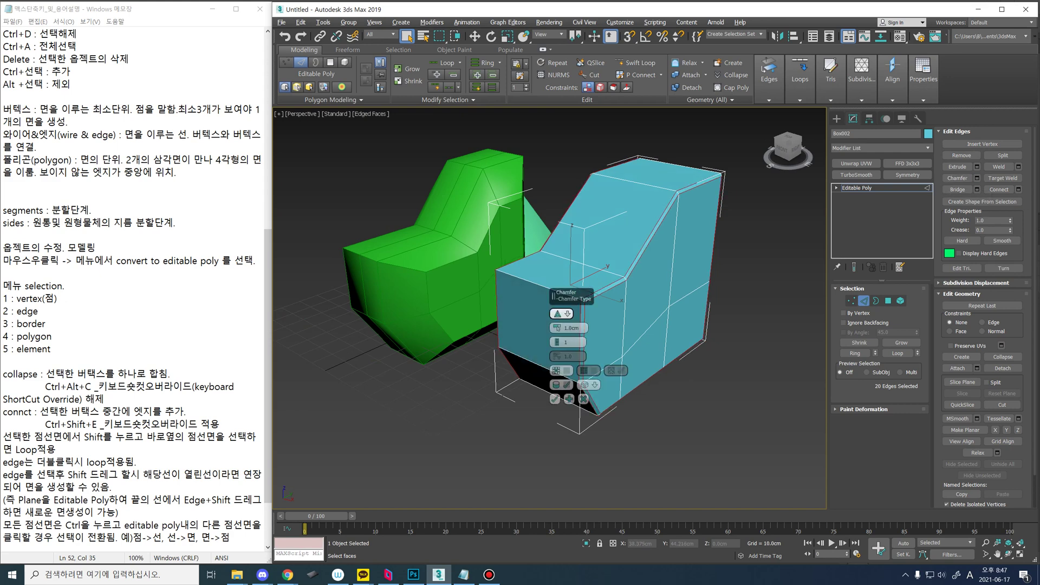
left_click_drag(556, 328, 556, 263)
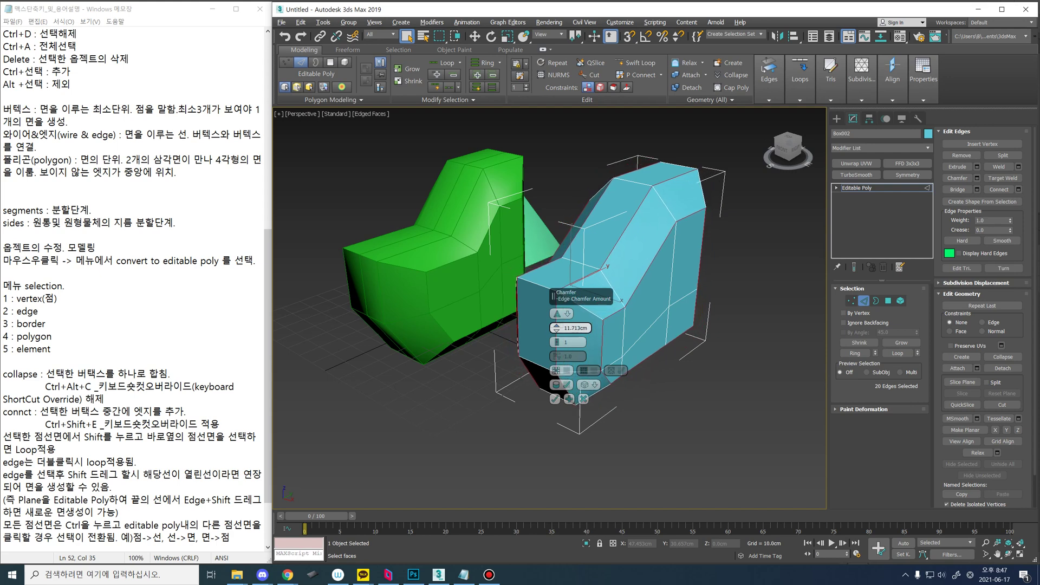
middle_click_drag(650, 303, 629, 274, "alt")
middle_click_drag(458, 331, 510, 355, "alt")
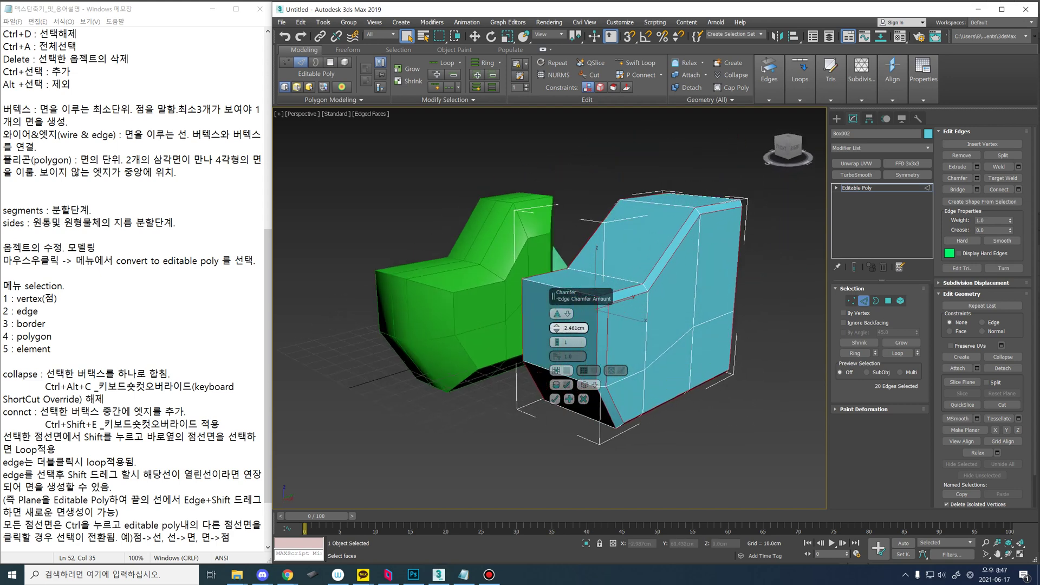
left_click_drag(557, 328, 556, 279)
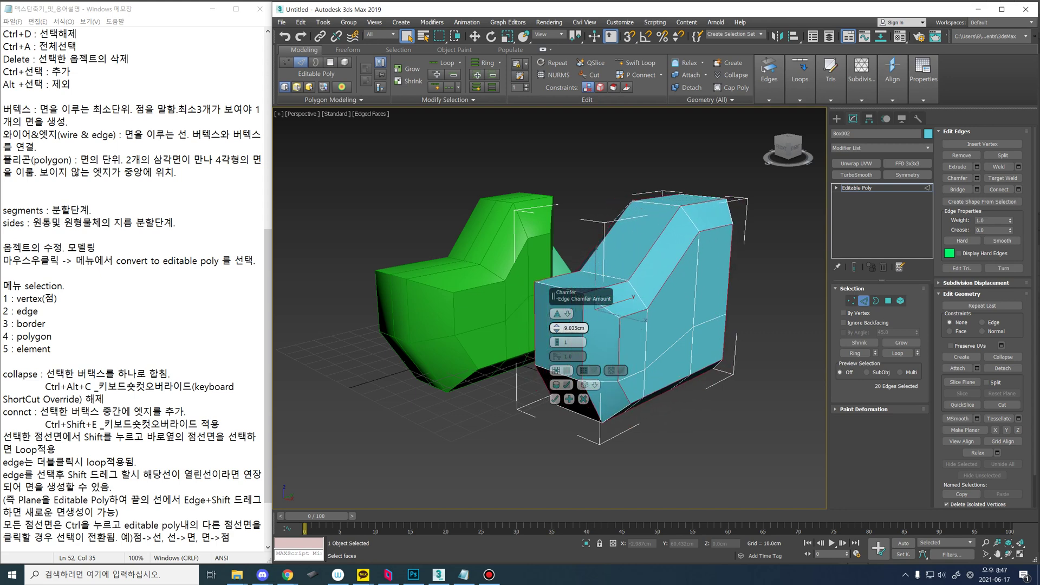
left_click(555, 399)
middle_click_drag(555, 400, 669, 412, "alt")
scroll(601, 436, "down", 2)
middle_click_drag(580, 412, 683, 409, "alt")
Step: Try extruding the four corner vertices of the blue model's highest face with height 10 cm and width 3 cm, and undo the extrusion
key("1")
key("1")
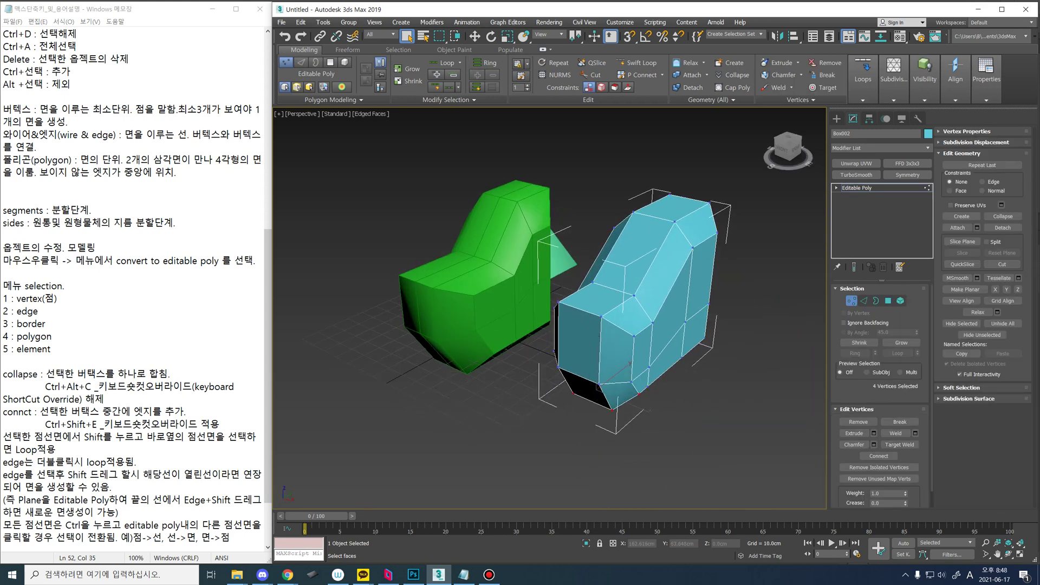
middle_click_drag(504, 396, 522, 390, "alt")
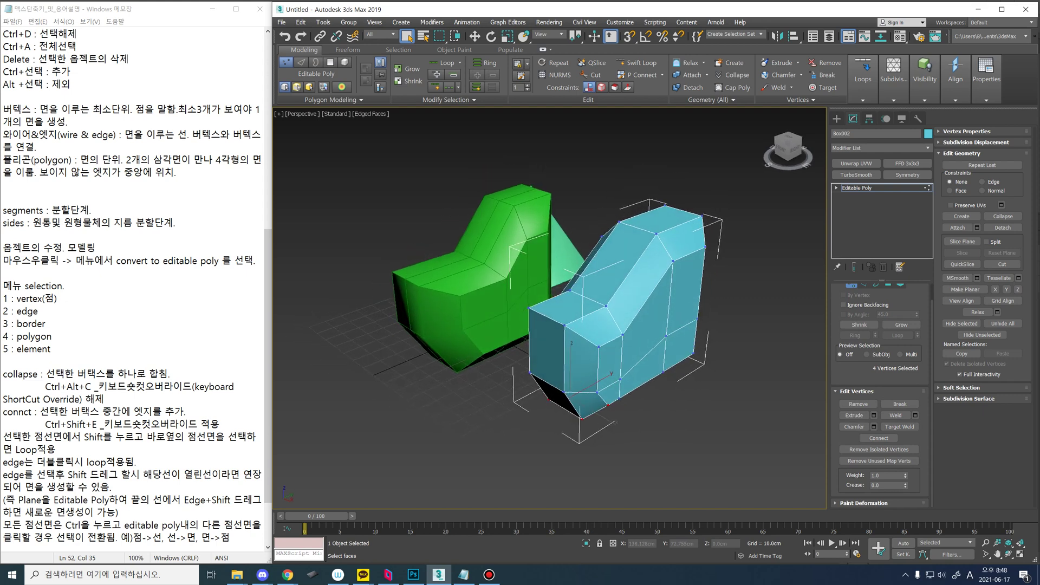
scroll(523, 390, "up", 3)
middle_click_drag(514, 478, 490, 472, "alt")
middle_click_drag(531, 379, 523, 381, "alt")
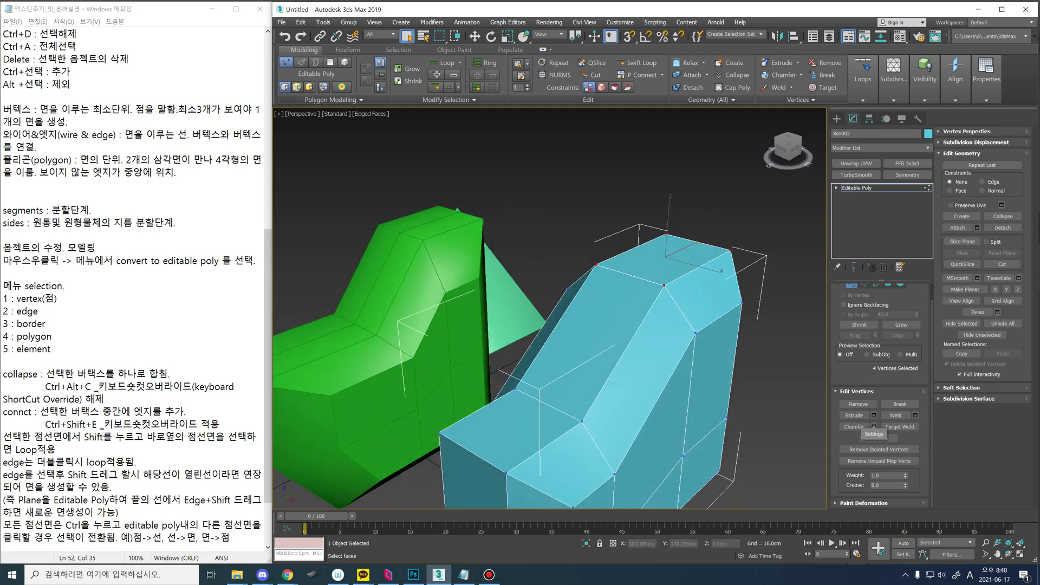
left_click(873, 416)
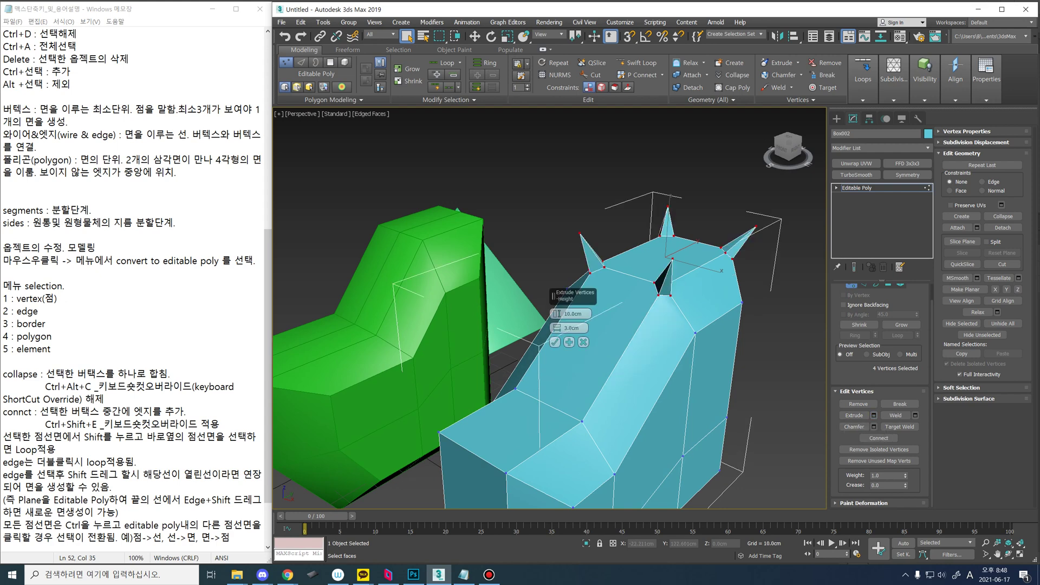
left_click(555, 341)
middle_click_drag(555, 346, 466, 347, "alt")
key("ctrl+z")
scroll(550, 309, "down", 2)
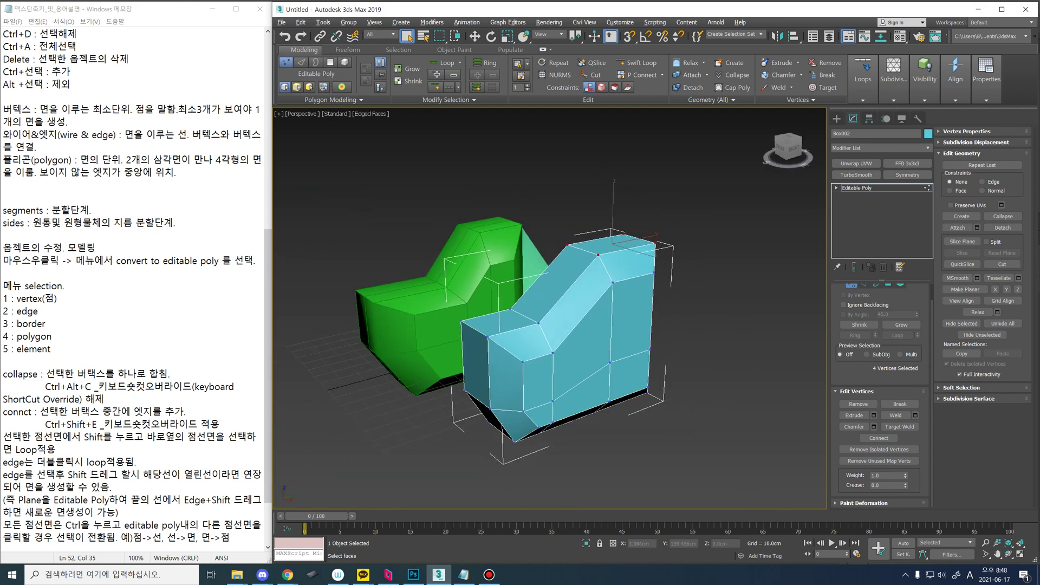
Step: Extrude the front polygon of the low end and the highest top polygon by 24.122 cm, and clear the selection
key("4")
middle_click_drag(549, 309, 596, 303, "alt")
left_click(573, 342)
middle_click_drag(573, 342, 542, 379, "alt")
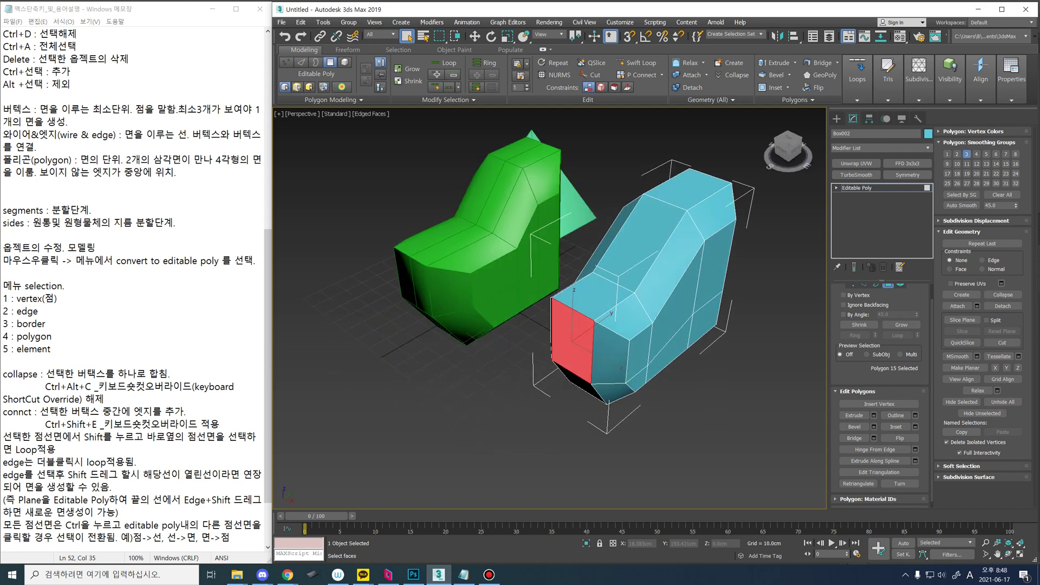
left_click(688, 190, "ctrl")
middle_click_drag(650, 282, 634, 255, "alt")
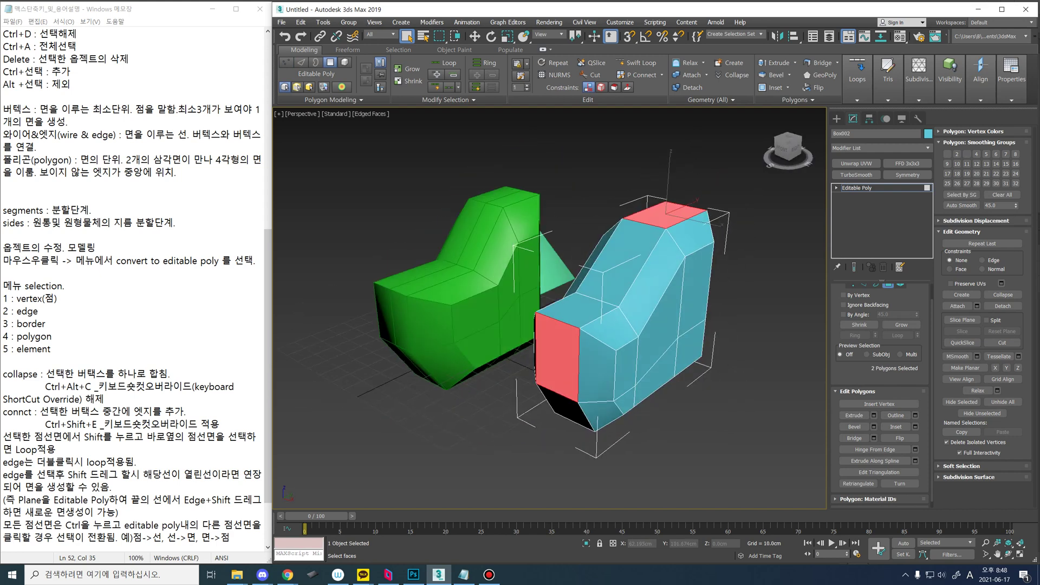
scroll(880, 379, "up", 2)
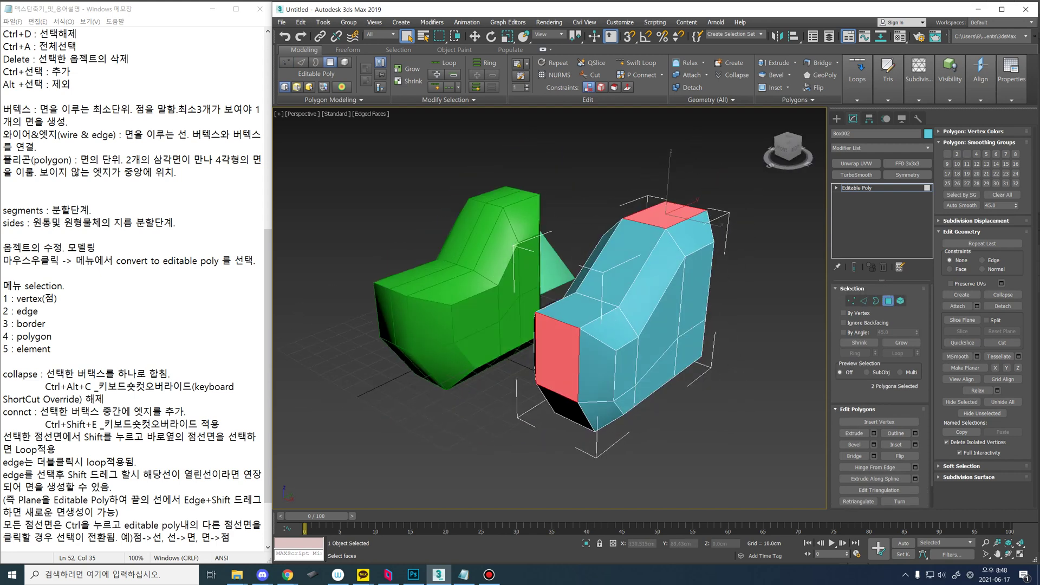
scroll(854, 409, "down", 2)
left_click(874, 408)
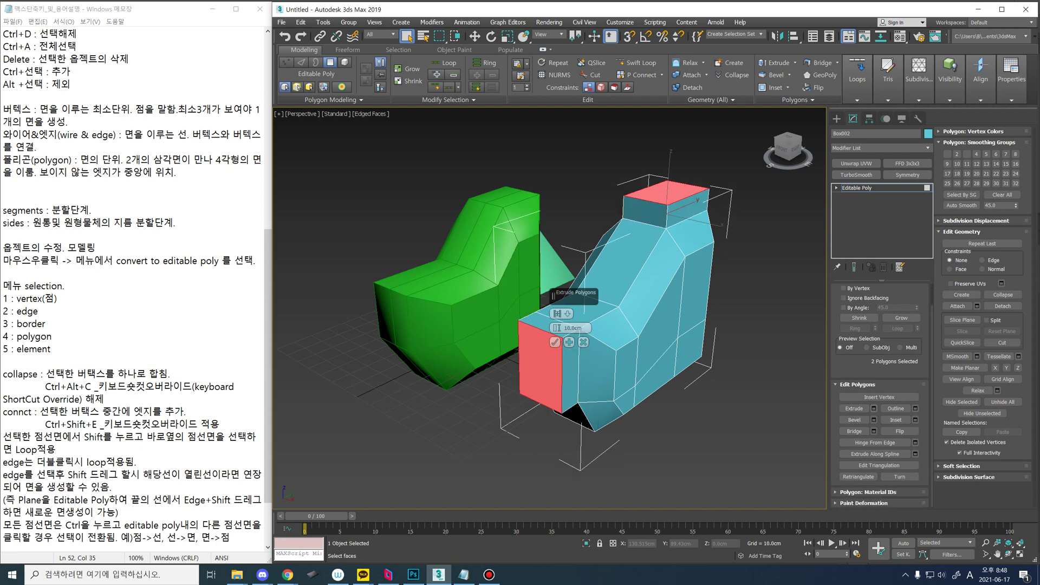
mouse_move(556, 327)
left_mouse_down()
mouse_move(557, 306)
mouse_move(556, 328)
left_mouse_up()
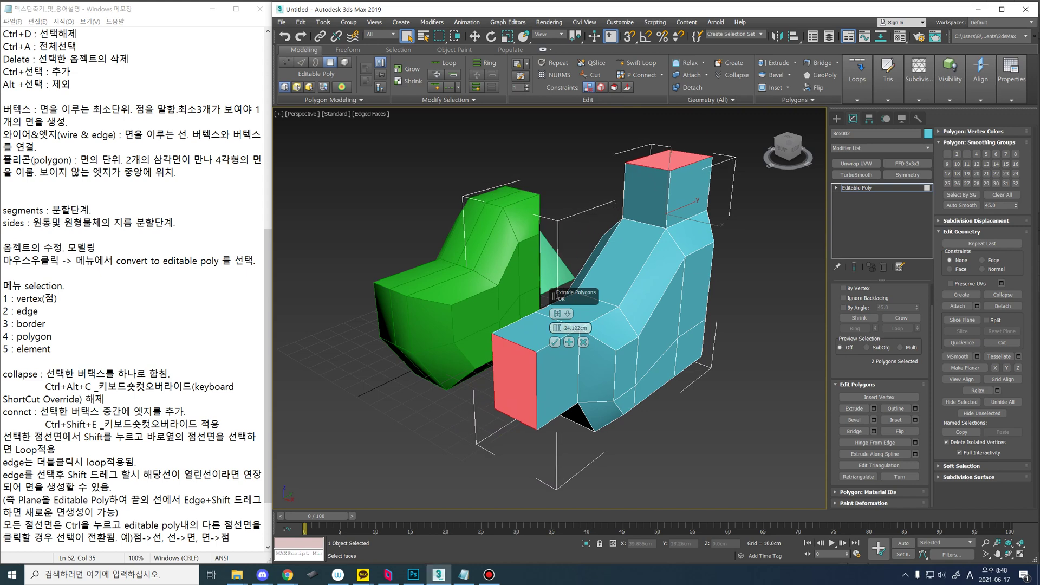
left_click(555, 343)
middle_click_drag(555, 343, 503, 368, "alt")
key("ctrl+d")
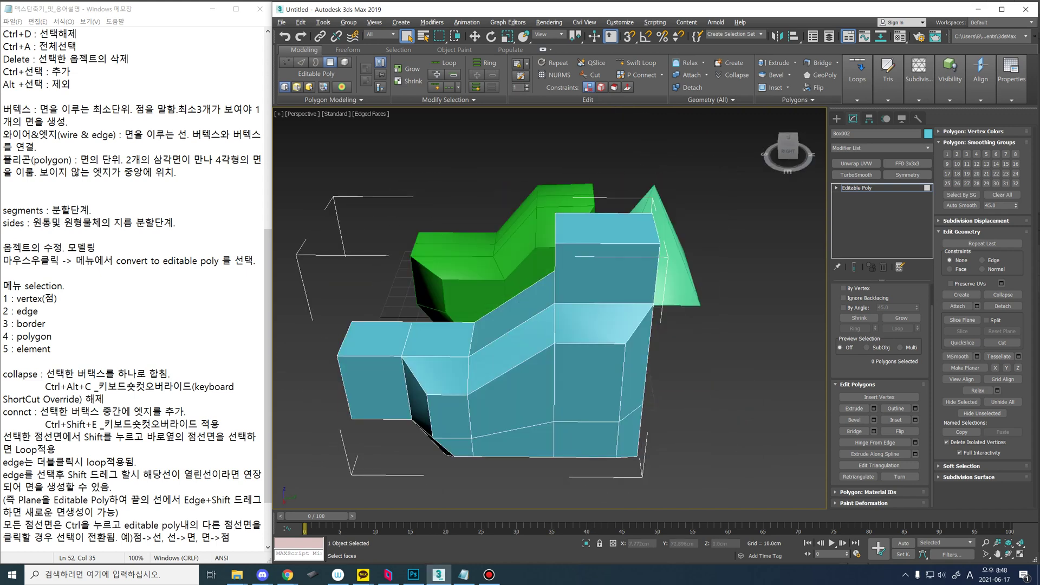
Step: Extrude the two opposite side polygons near the blue model's low end outward
left_click(607, 228)
middle_click_drag(607, 229, 732, 142, "alt")
scroll(742, 141, "down", 3)
left_click(530, 337)
middle_click_drag(530, 337, 535, 384, "alt")
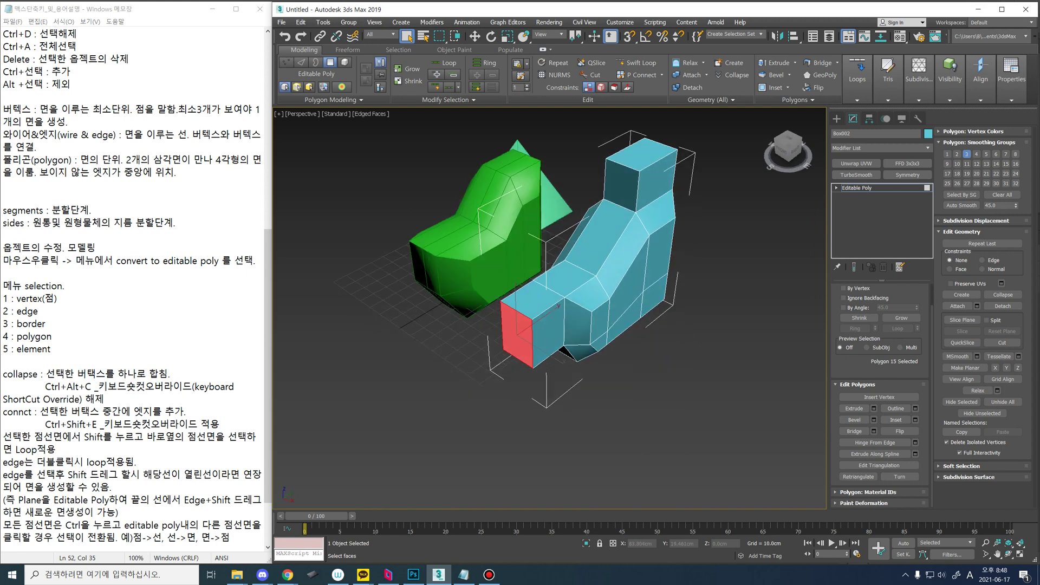
left_click(600, 325)
middle_click_drag(599, 325, 699, 328, "alt")
left_click(538, 352, "ctrl")
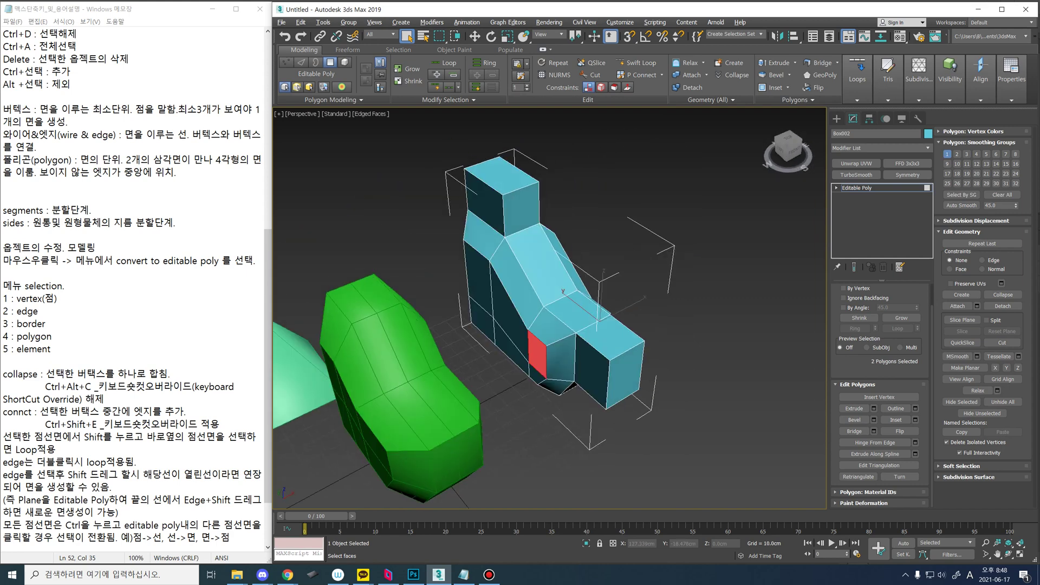
mouse_move(539, 352)
middle_mouse_down("alt")
mouse_move(461, 319)
mouse_move(550, 368)
middle_mouse_up("alt")
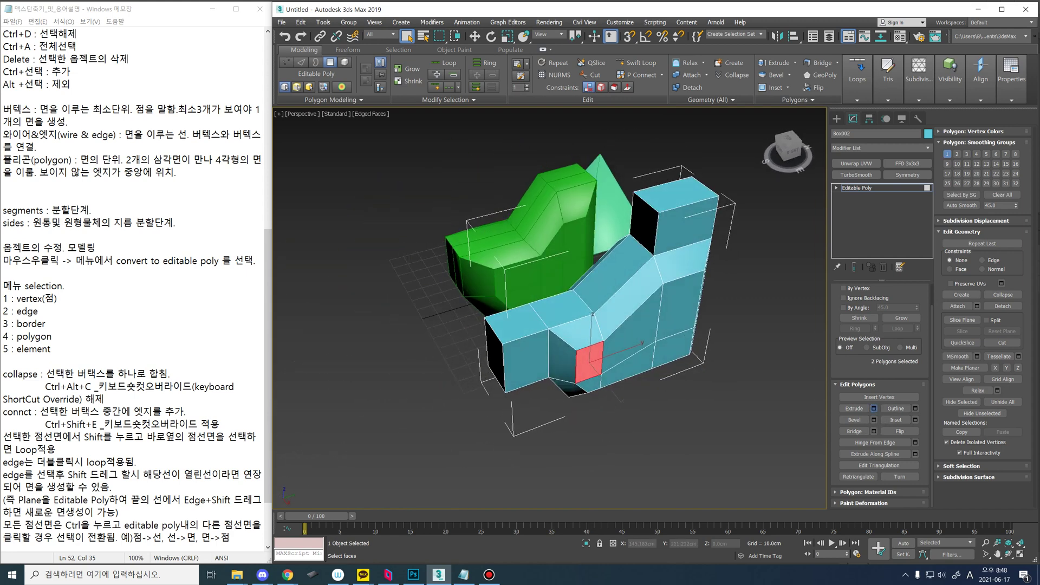
left_click(874, 409)
middle_click_drag(589, 363, 520, 319, "alt")
Step: Extrude the upper and lower polygons of the tall end's back face by 24.122 cm, and clear the selection
left_click(690, 263)
middle_click_drag(690, 263, 688, 309, "alt")
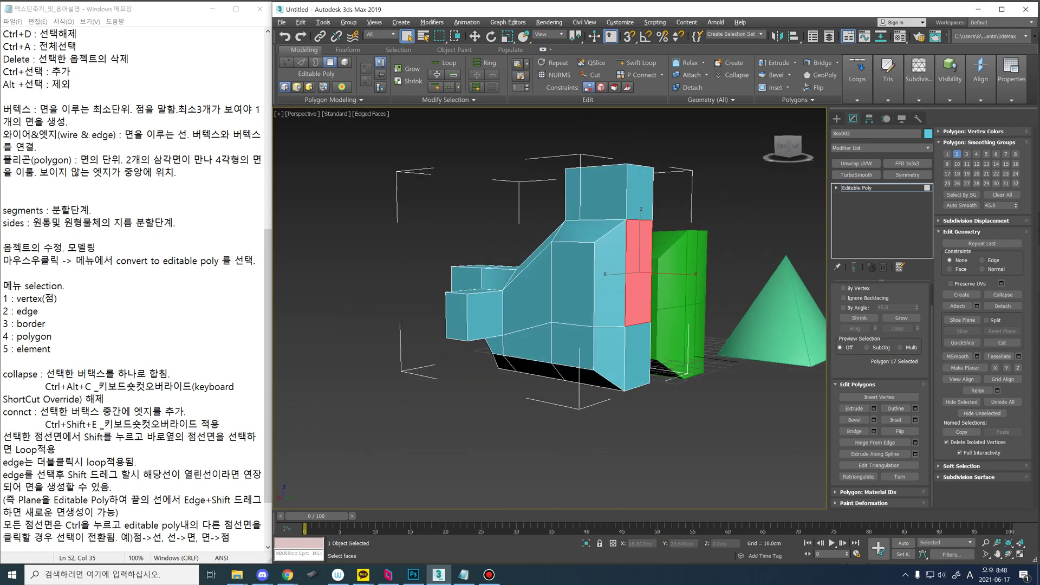
left_click(638, 352, "ctrl")
middle_click_drag(638, 352, 642, 354, "alt")
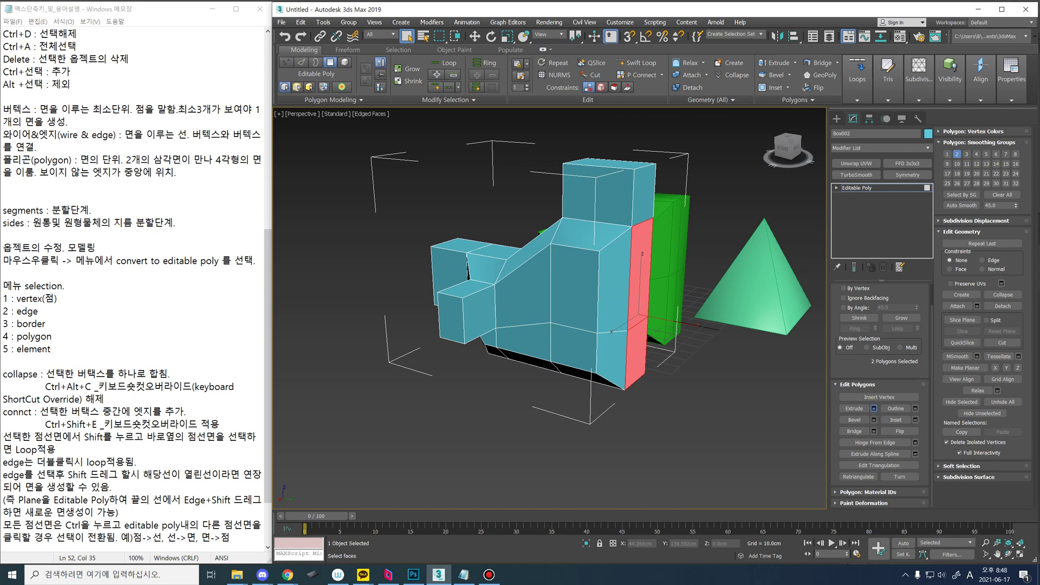
left_click(874, 408)
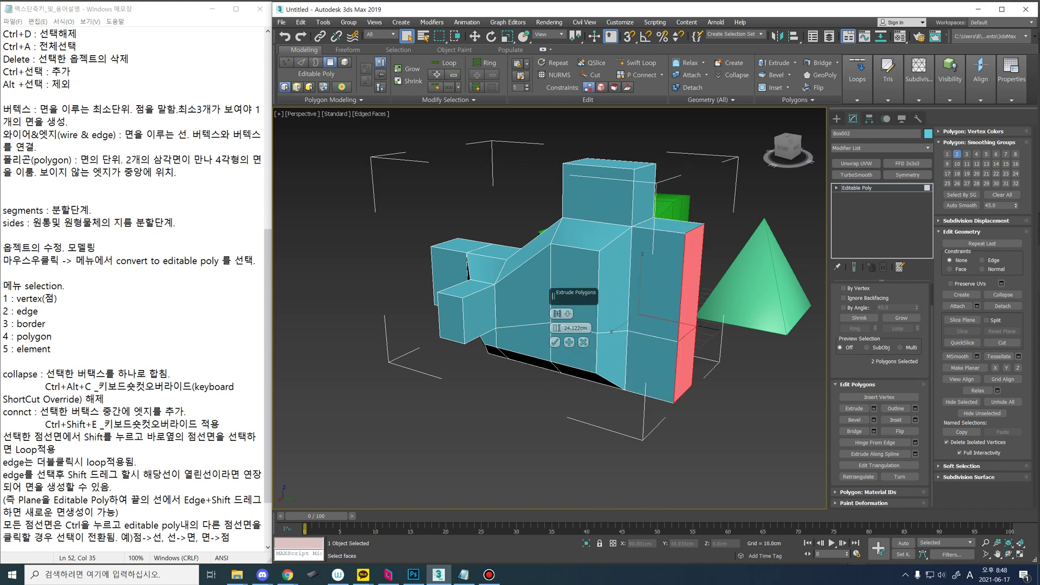
key("ctrl+d")
Step: Clear the vertex selection on the blue model and switch to edge-level editing
middle_click_drag(564, 320, 666, 406, "alt")
scroll(694, 380, "down", 3)
scroll(666, 368, "up", 4)
key("1")
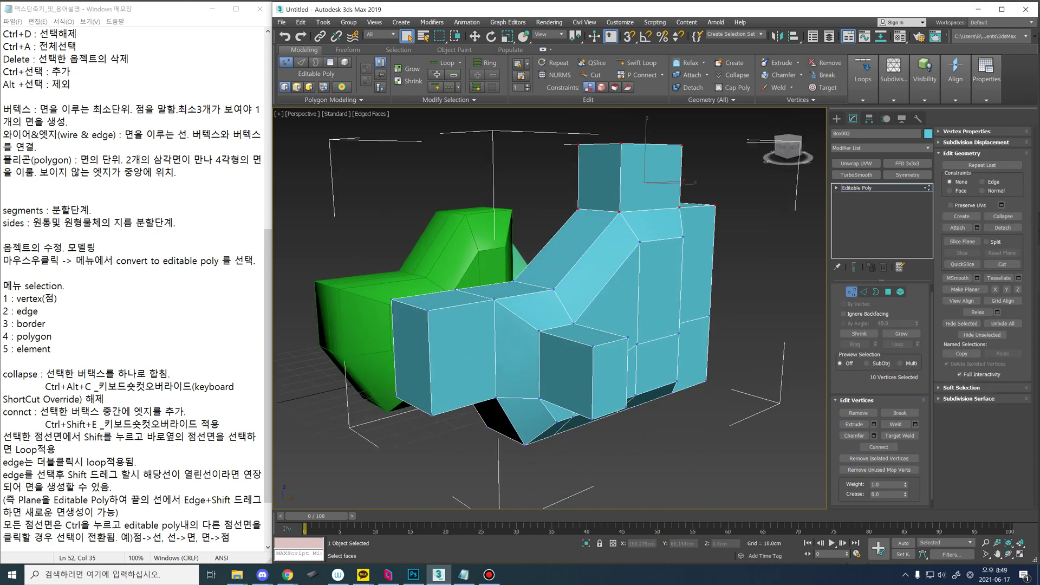
middle_click_drag(550, 307, 628, 347, "alt")
key("ctrl+d")
scroll(549, 308, "down", 3)
middle_click_drag(550, 308, 550, 330, "alt")
scroll(550, 307, "up", 2)
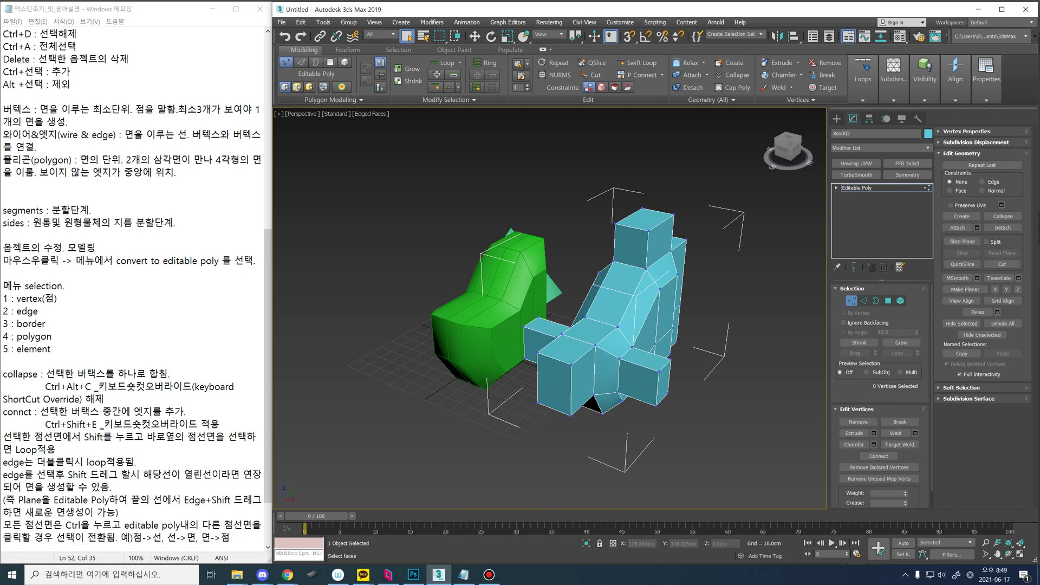
key("2")
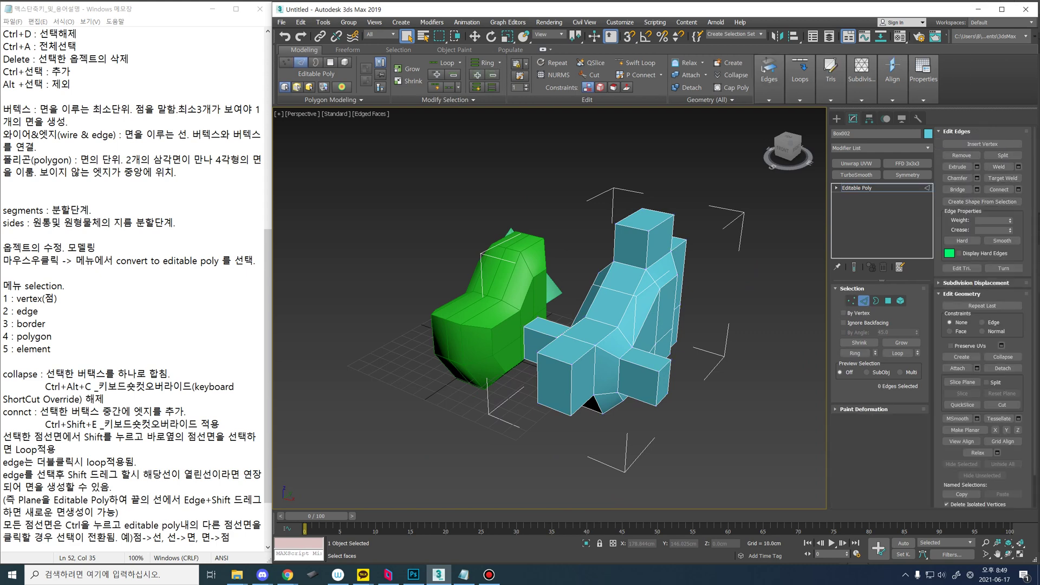
Step: Delete the sloping middle polygons, the tall block's front polygon and the adjoining low-end top polygon of the blue model
middle_click_drag(585, 326, 699, 401, "alt")
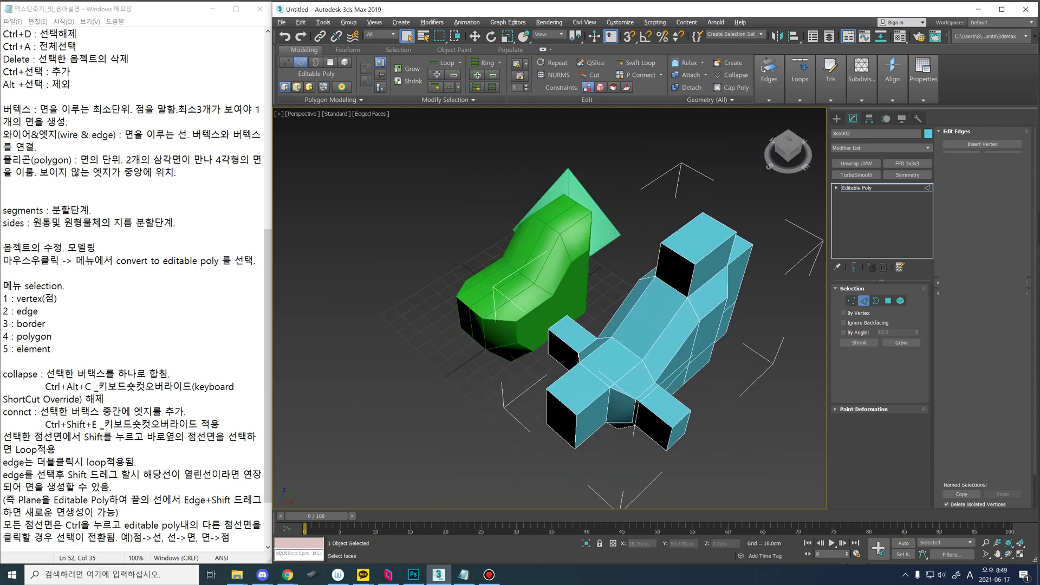
key("4")
left_click(652, 319)
left_click(612, 361, "ctrl")
middle_click_drag(612, 362, 639, 298, "alt")
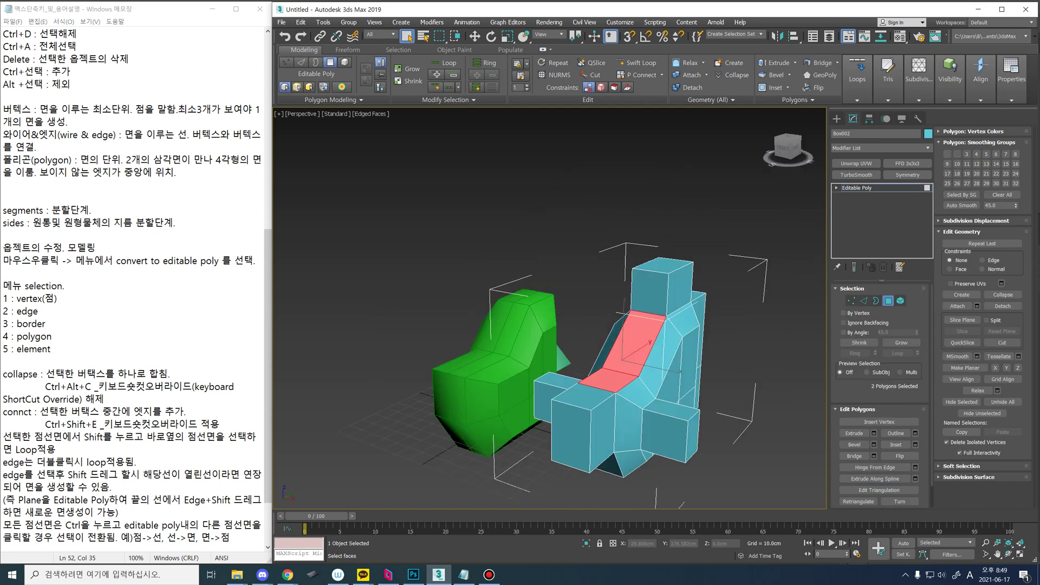
left_click(650, 293, "ctrl")
left_click(584, 397, "ctrl")
middle_click_drag(587, 397, 643, 388, "alt")
key("Delete")
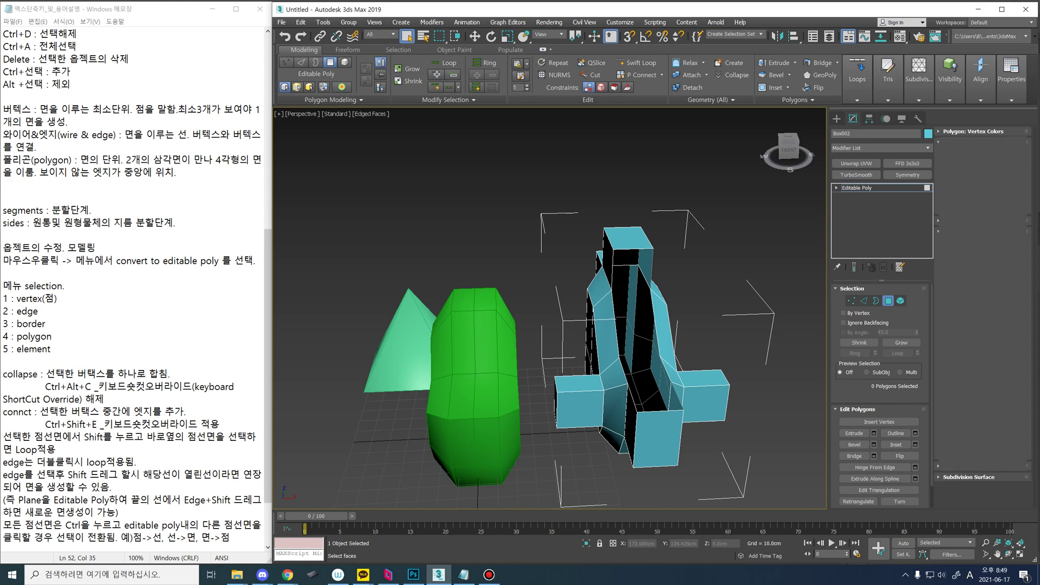
Step: Bridge the opposite open edges over the low end of the blue model's opening
key("2")
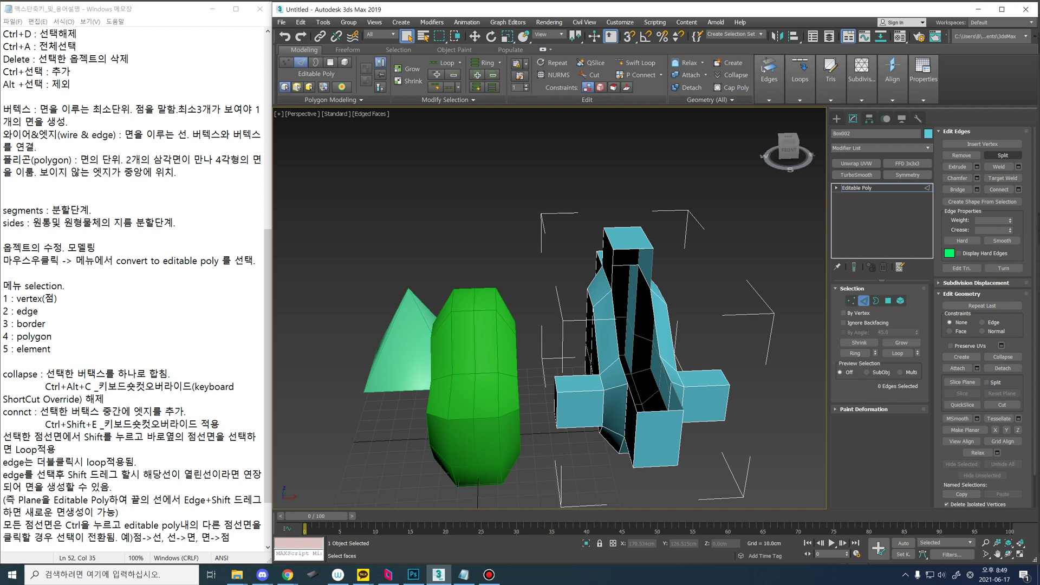
middle_click_drag(688, 342, 655, 352, "alt")
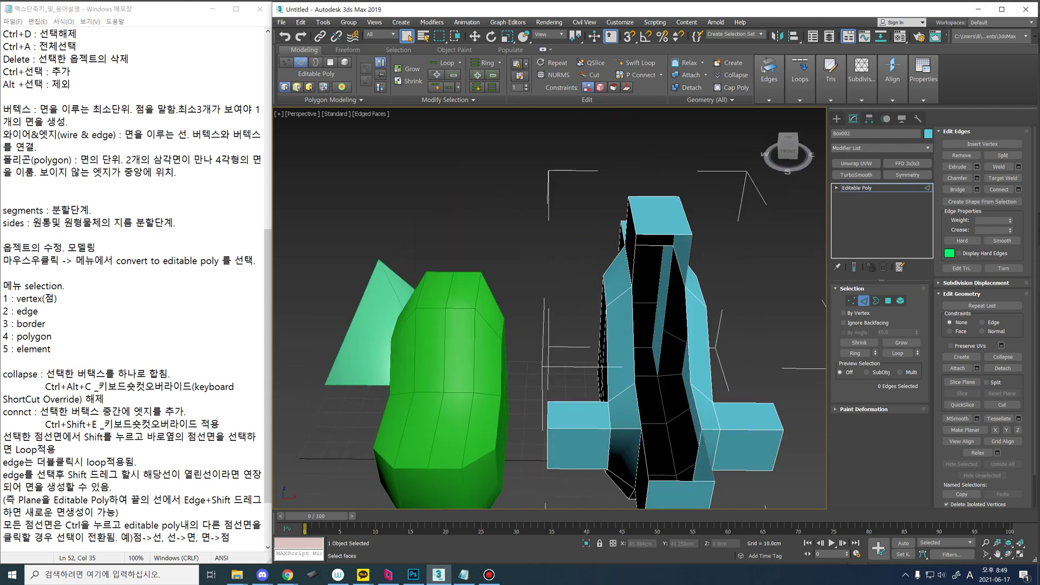
left_click(638, 406)
middle_click_drag(638, 407, 669, 427, "alt")
left_click(648, 427, "ctrl")
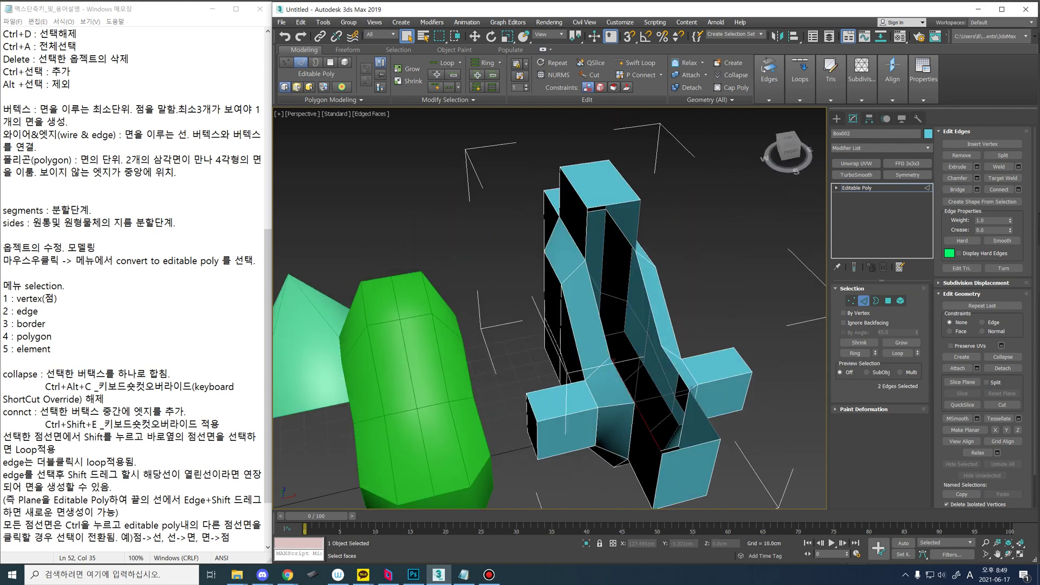
middle_click_drag(664, 349, 753, 421, "alt")
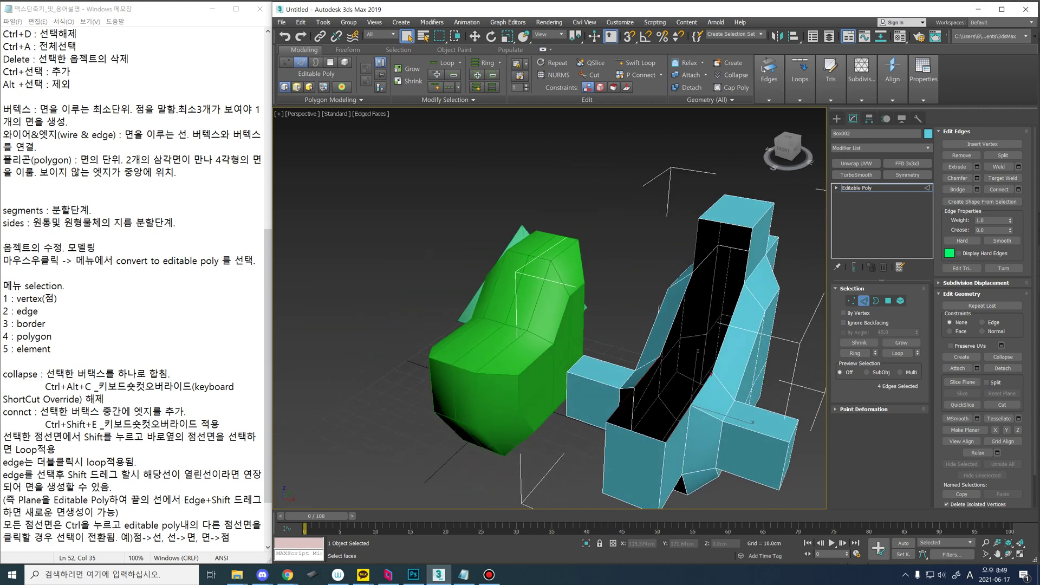
left_click(957, 190)
middle_click_drag(721, 336, 745, 404, "alt")
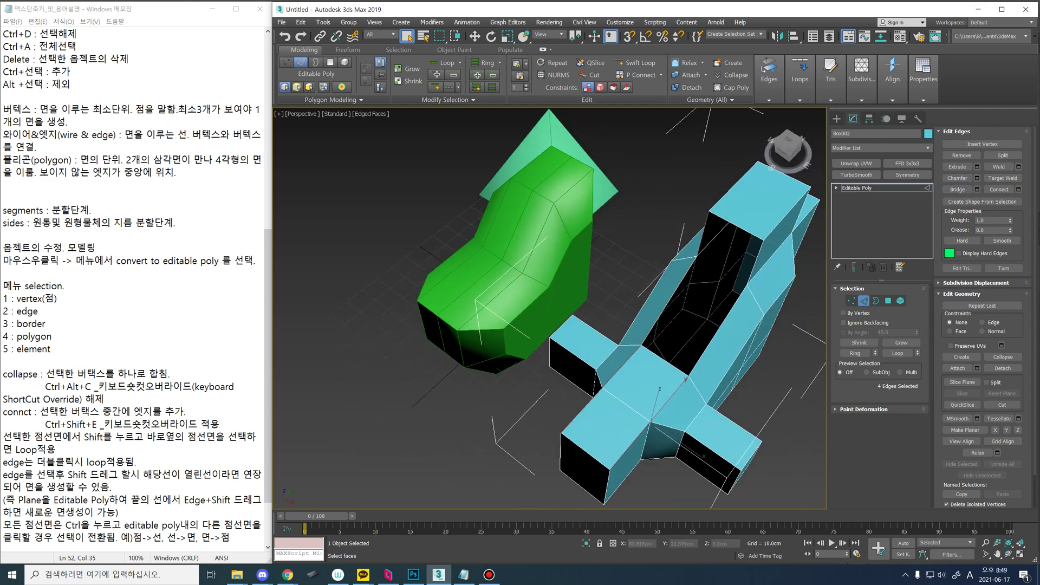
Step: Bridge the upper edge of the low end to the tall block's top front edge with a sloping polygon
scroll(651, 401, "up", 3)
middle_click_drag(667, 401, 642, 317, "alt")
left_click(613, 395)
left_click(681, 336)
left_click(599, 315)
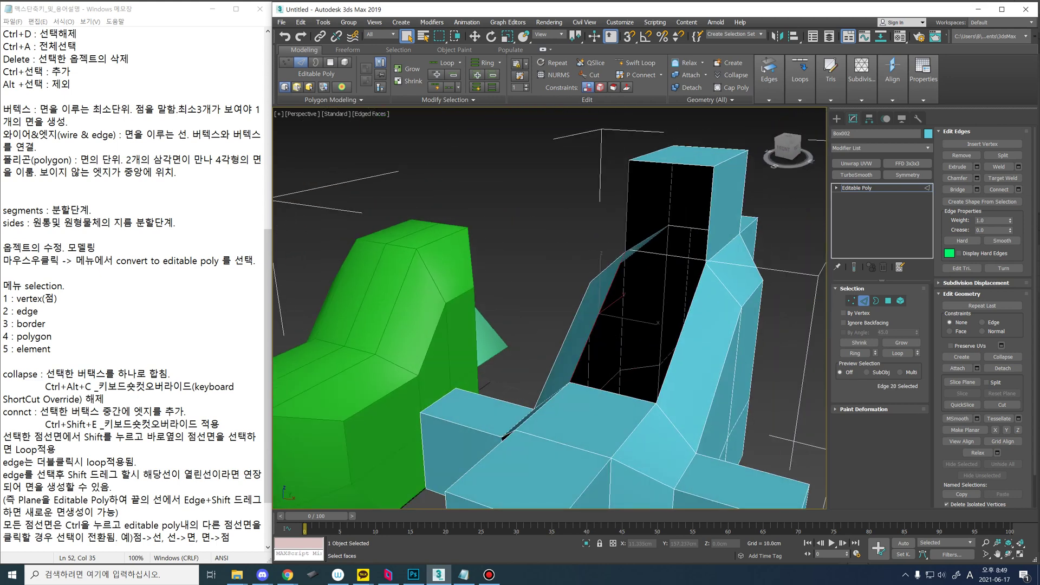
left_click(672, 164)
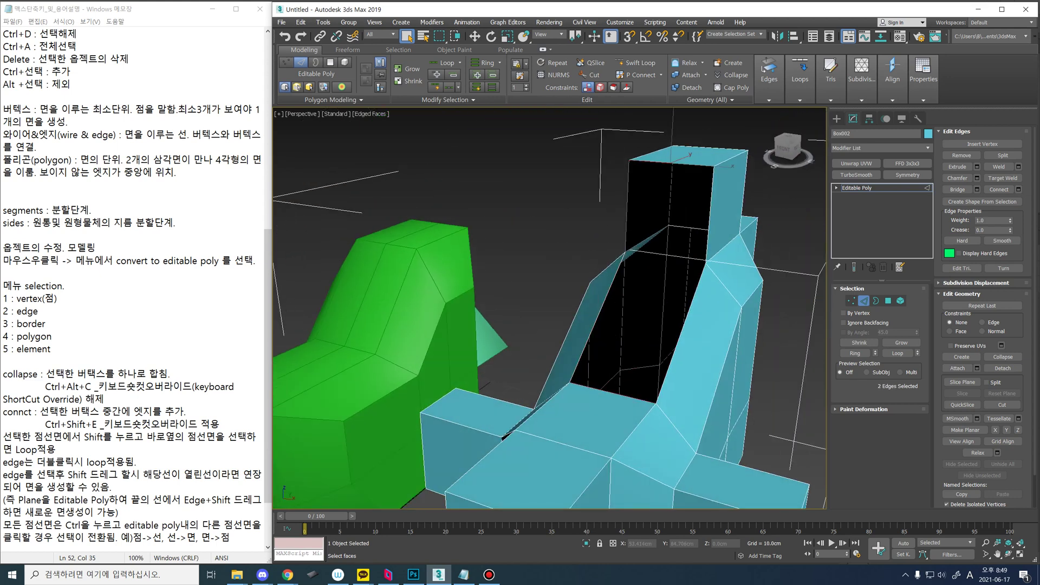
middle_click_drag(612, 394, 566, 415, "alt")
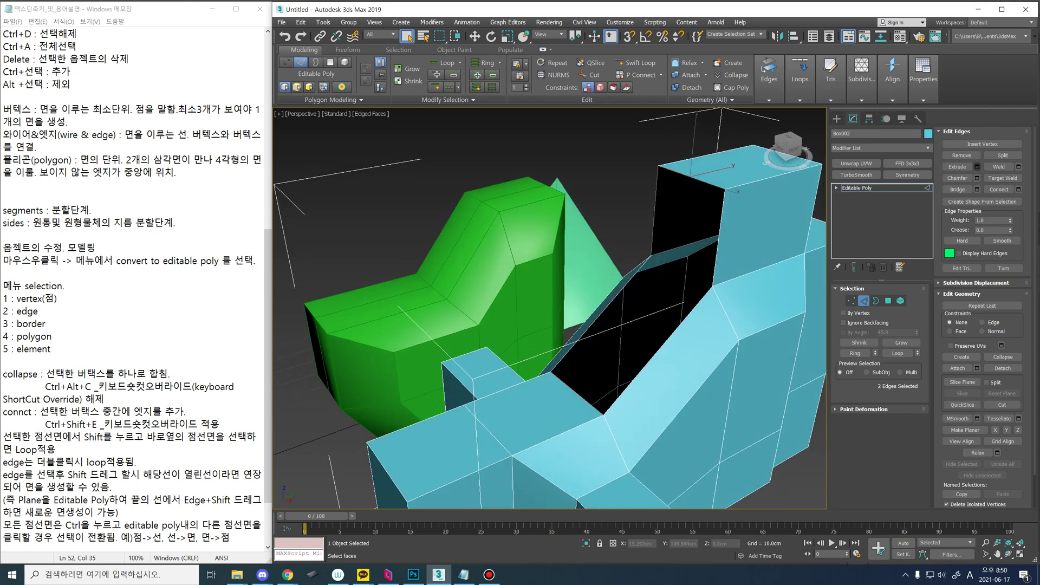
left_click(957, 190)
Step: Connect the two long side edges of the new sloping polygon with one edge across its middle
middle_click_drag(672, 336, 617, 294, "alt")
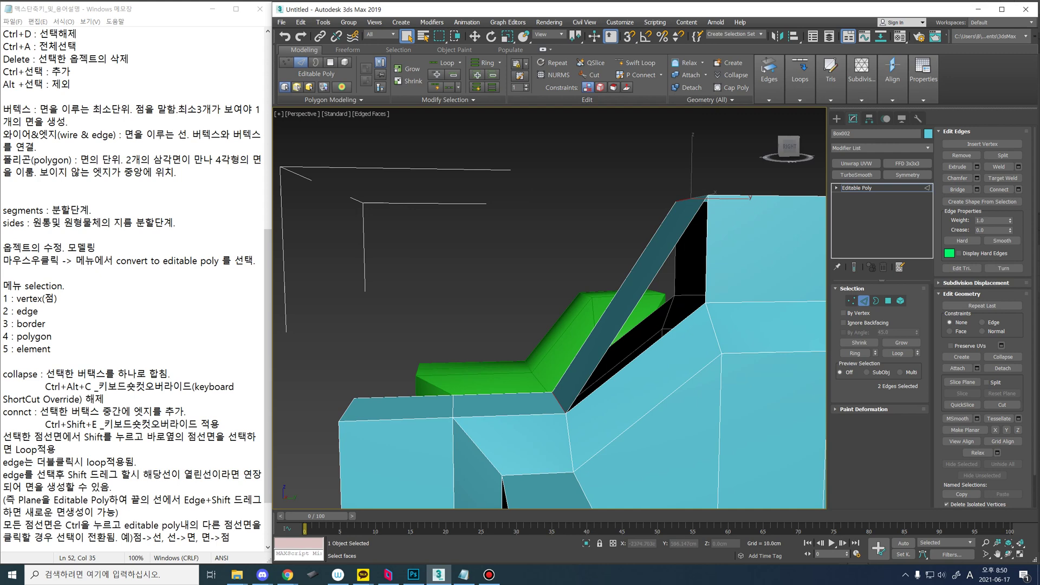
left_click(623, 296)
left_click(641, 299, "ctrl")
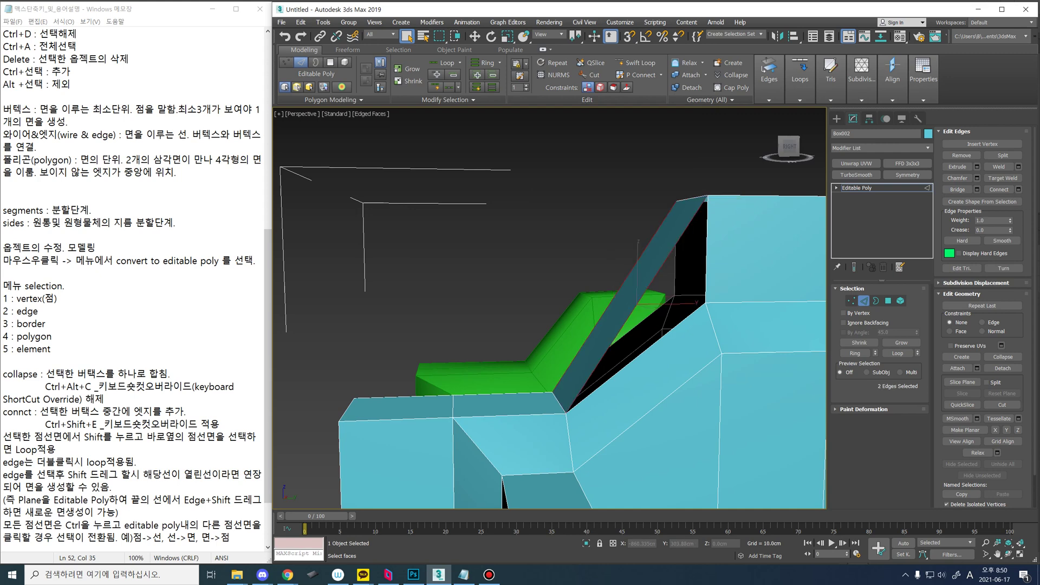
middle_click_drag(641, 299, 678, 306, "alt")
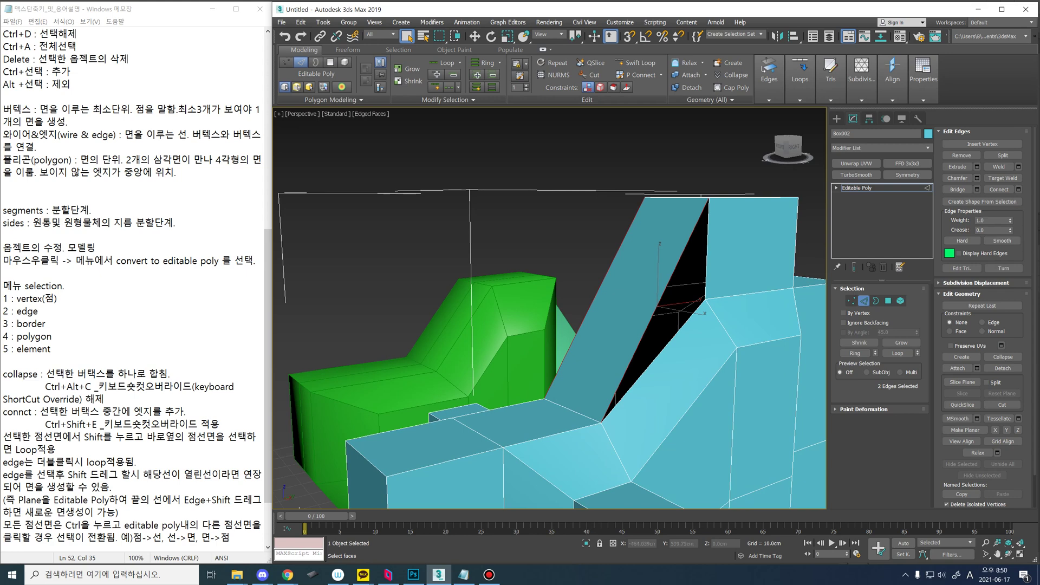
middle_click_drag(675, 306, 637, 321, "alt")
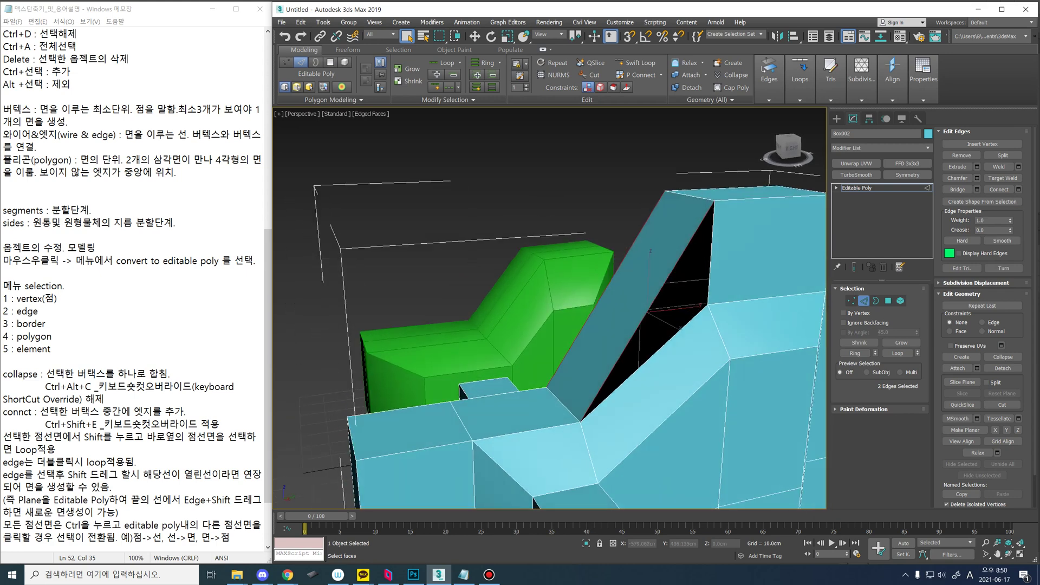
left_click(637, 63)
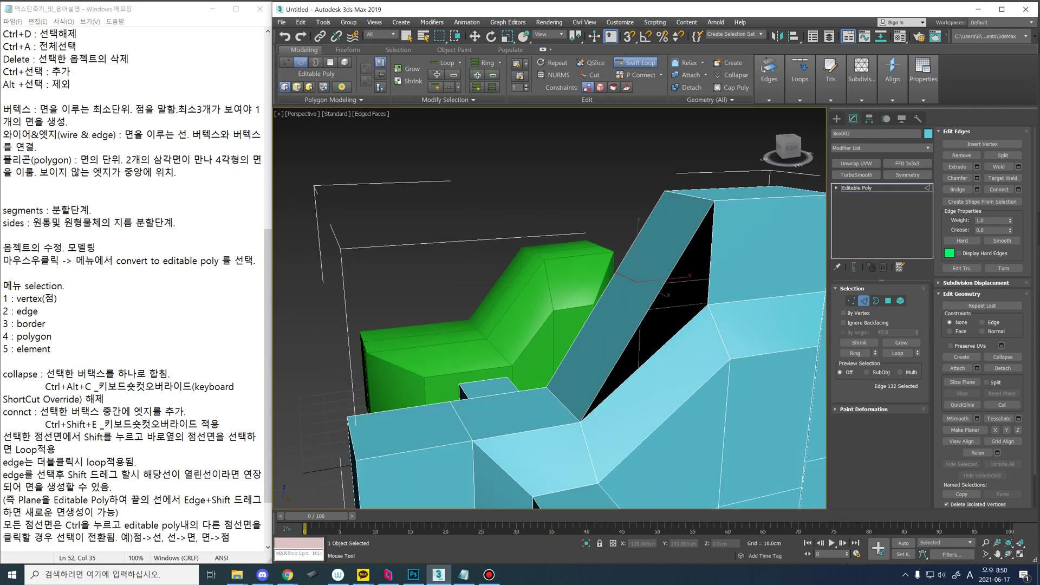
key("w")
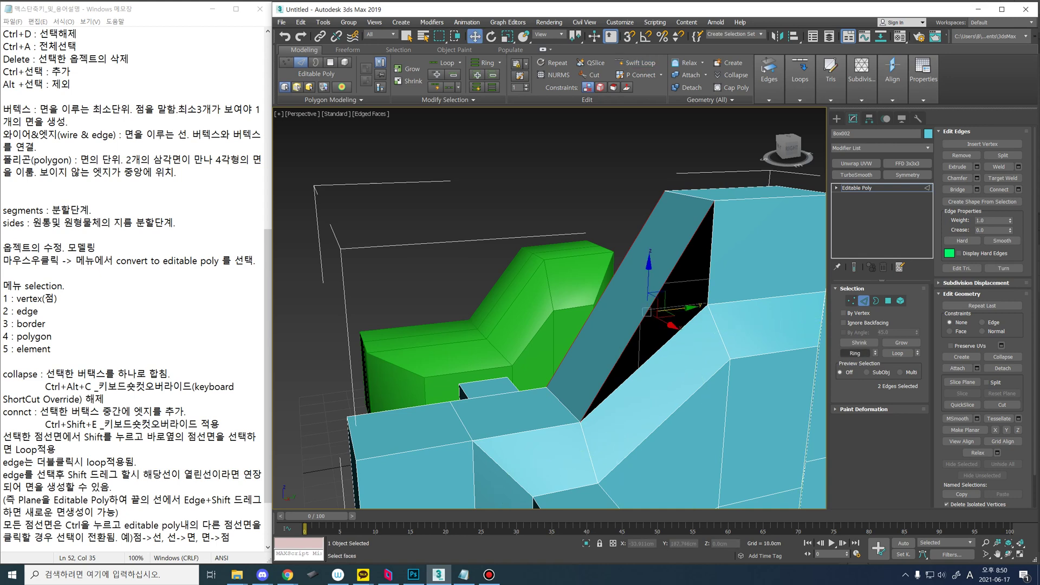
mouse_move(647, 312)
left_mouse_down()
mouse_move(605, 288)
mouse_move(646, 313)
left_mouse_up()
left_click(999, 190)
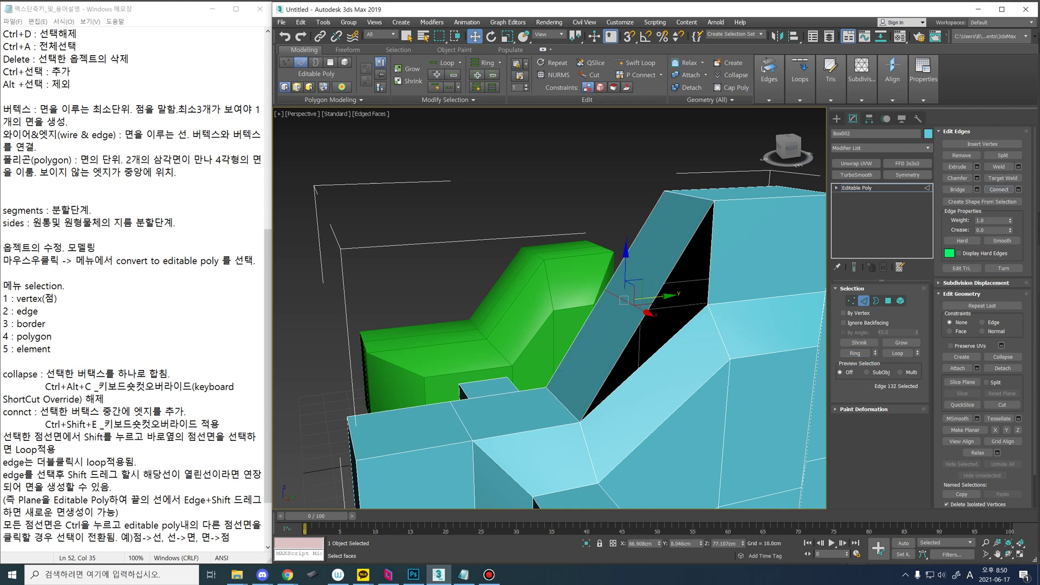
Step: Move the new cross edge back to the inner corner where the slope meets the tall block
middle_click_drag(677, 317, 647, 298, "alt")
left_click(612, 278)
left_click(629, 301)
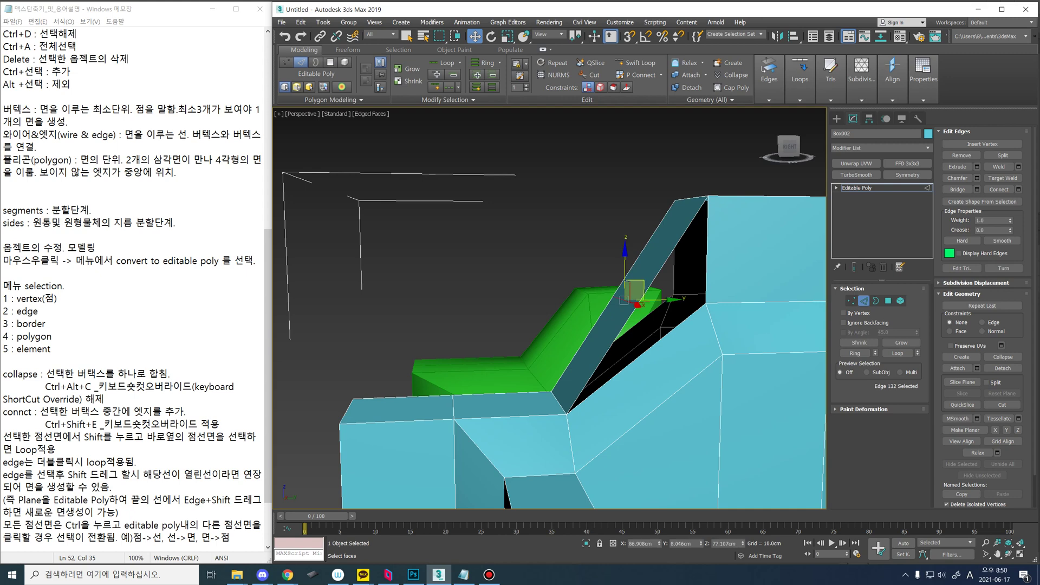
left_click_drag(656, 299, 718, 297)
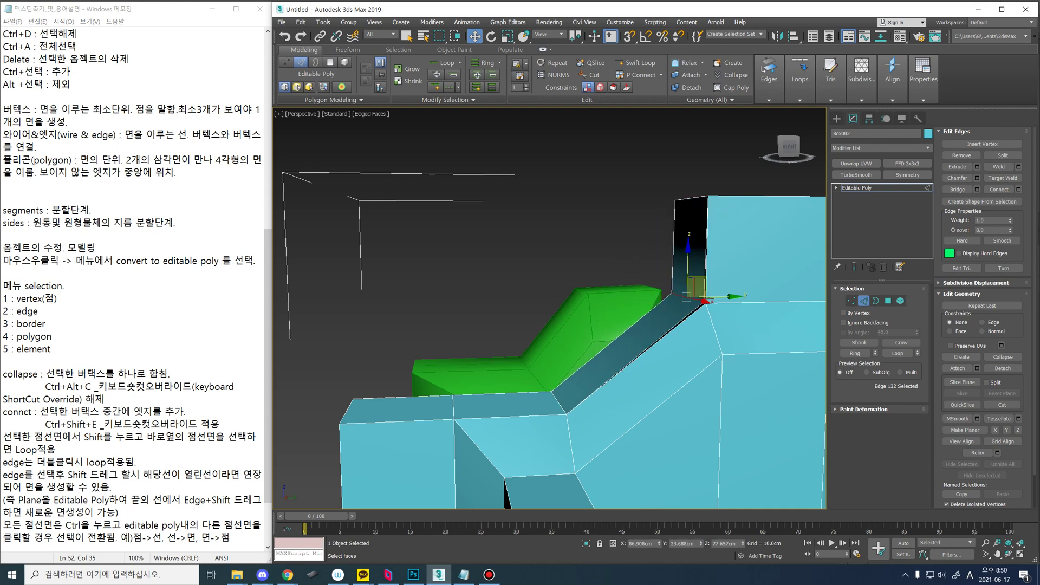
Step: Target Weld the end vertices of the cross edge to the neighbouring corner vertices on both sides of the slope
middle_click_drag(709, 306, 742, 332, "alt")
scroll(742, 332, "up", 8)
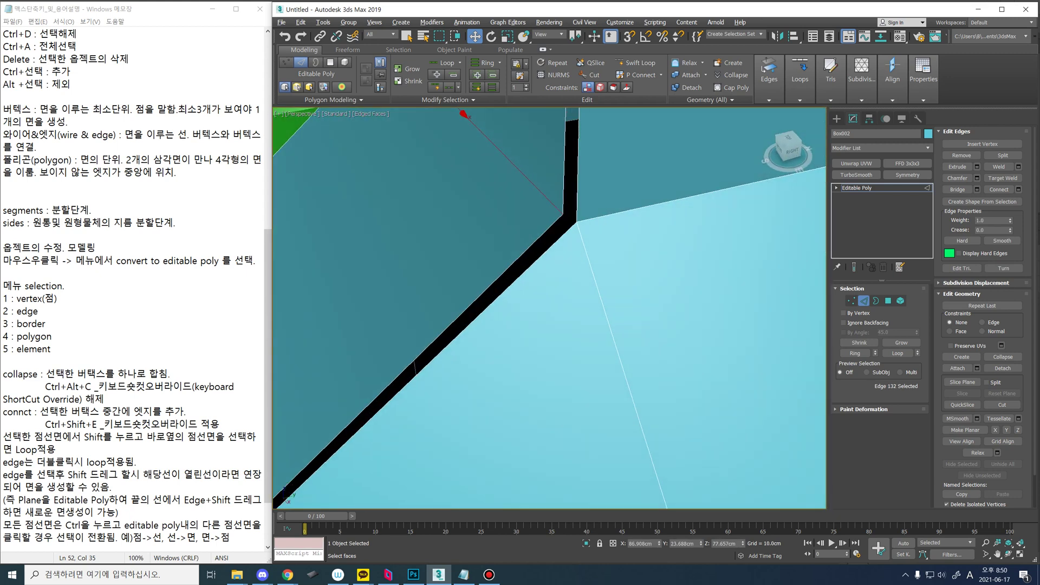
middle_click_drag(577, 228, 650, 314)
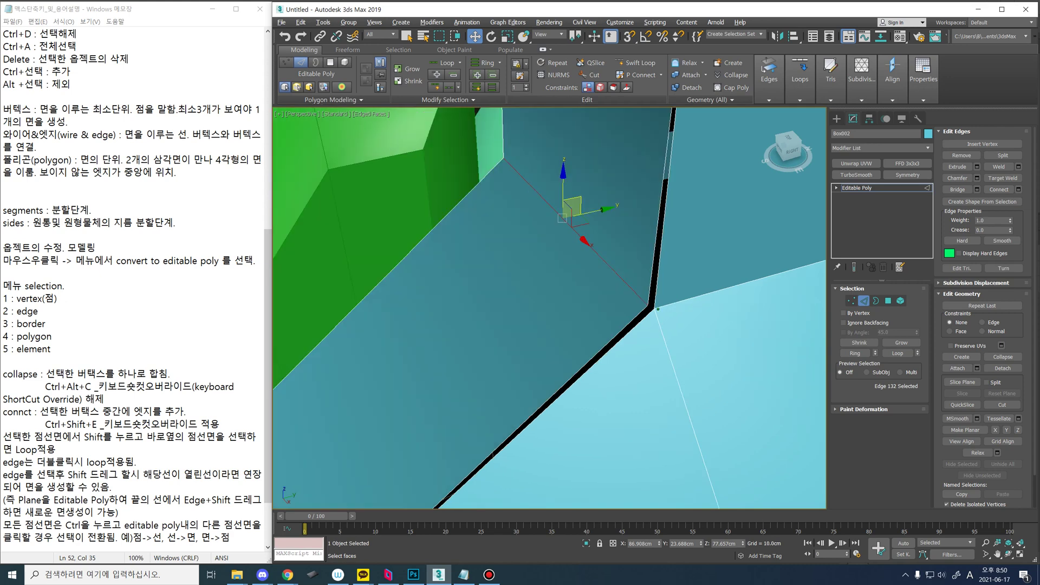
key("1")
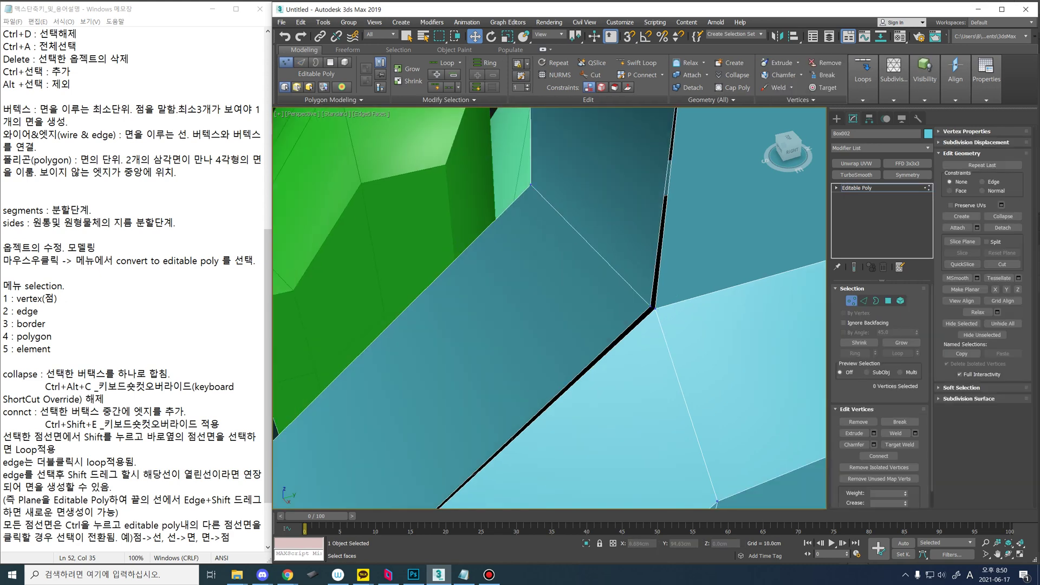
key("ctrl+shift+w")
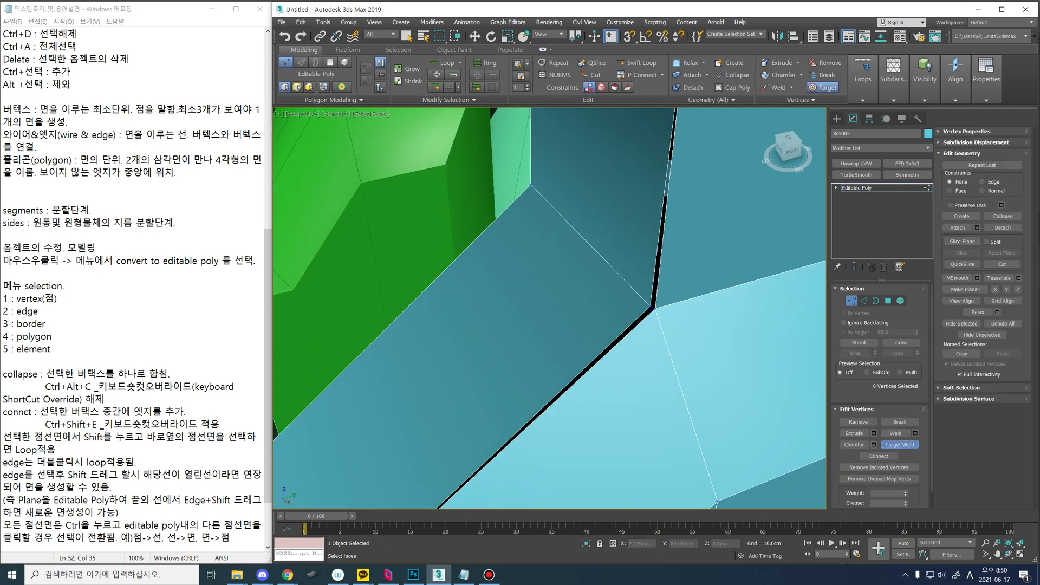
left_click(656, 309)
middle_click_drag(656, 309, 504, 325, "alt")
left_click(716, 313)
scroll(650, 317, "down", 6)
right_click(623, 303)
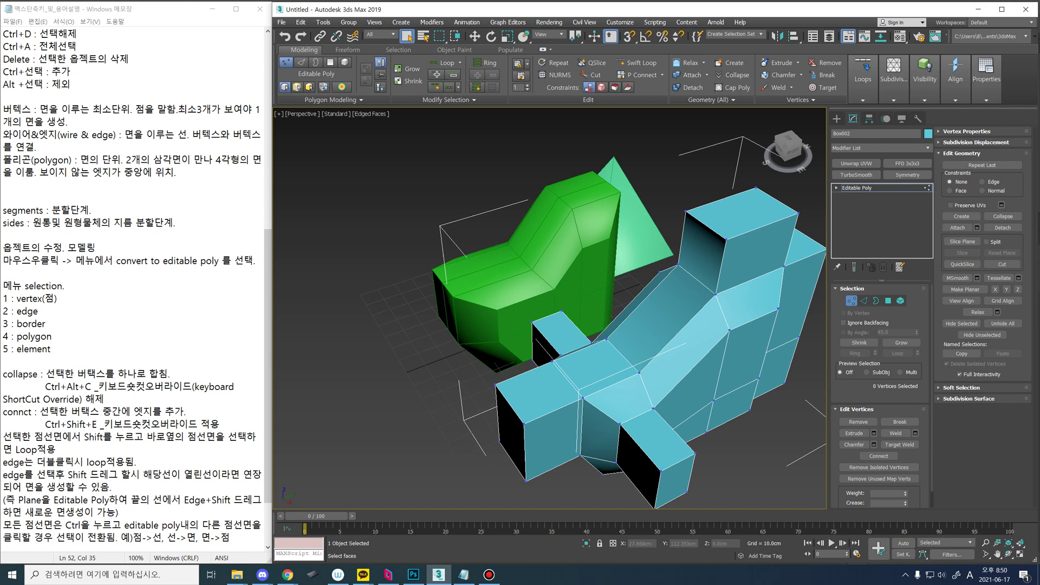
key("2")
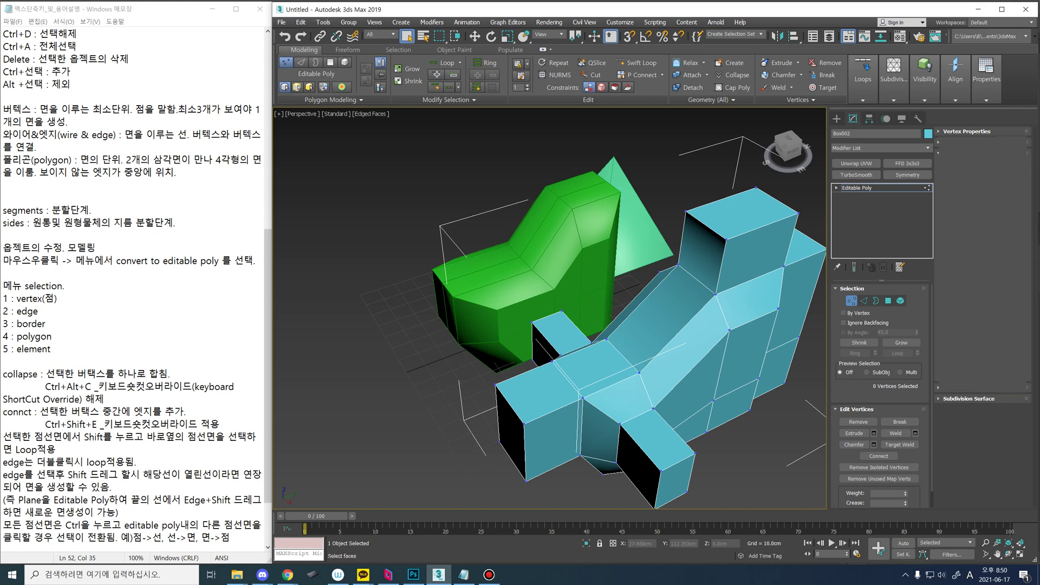
middle_click_drag(596, 325, 531, 268, "alt")
key("3")
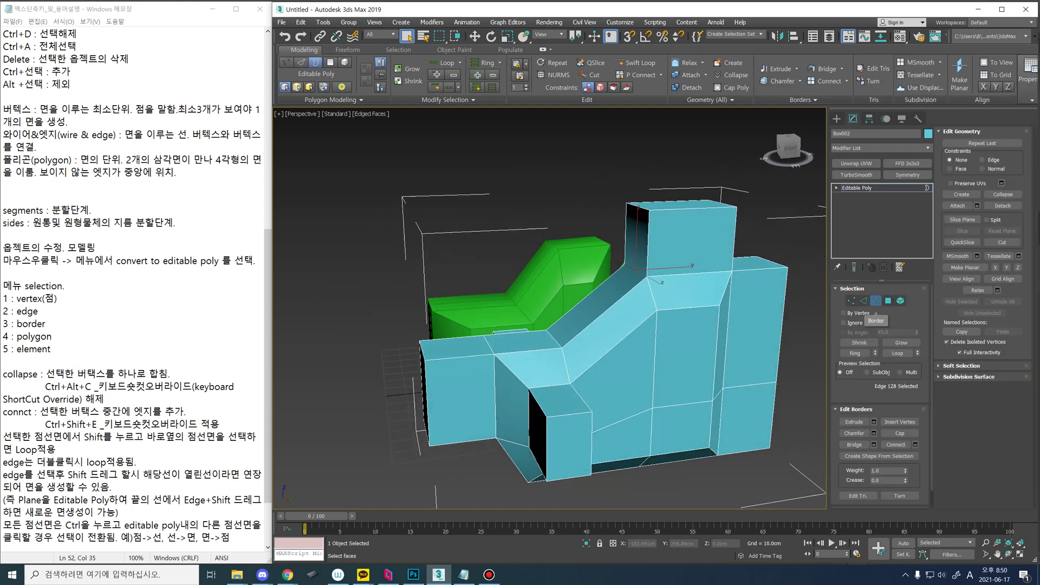
middle_click_drag(547, 309, 650, 314, "alt")
Step: Delete the end polygons of the blue model's front block, side arms and top block
key("4")
left_click(605, 317)
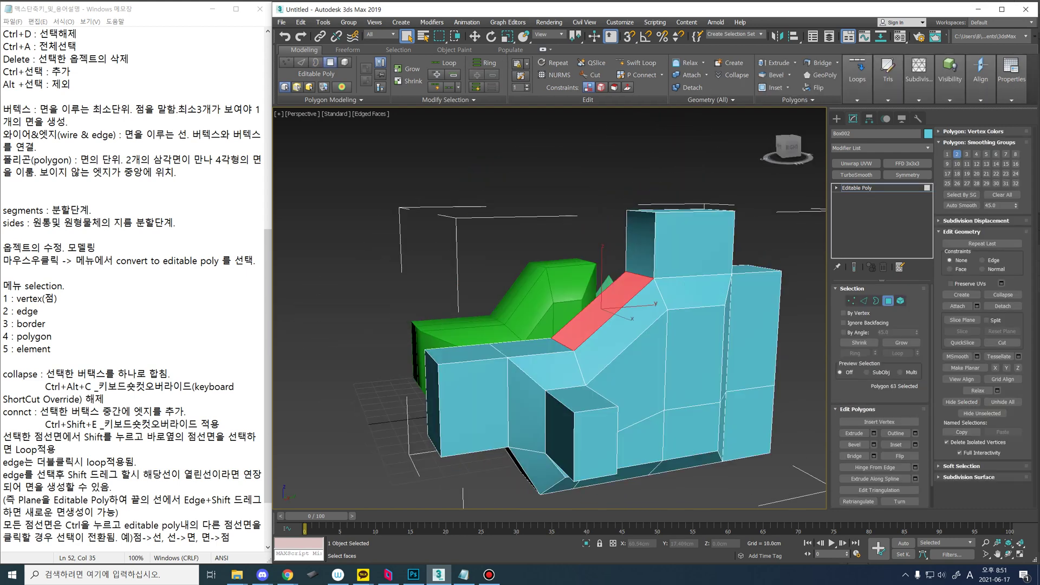
left_click(596, 440)
middle_click_drag(596, 440, 677, 477, "alt")
left_click(437, 394, "ctrl")
middle_click_drag(437, 395, 585, 399, "alt")
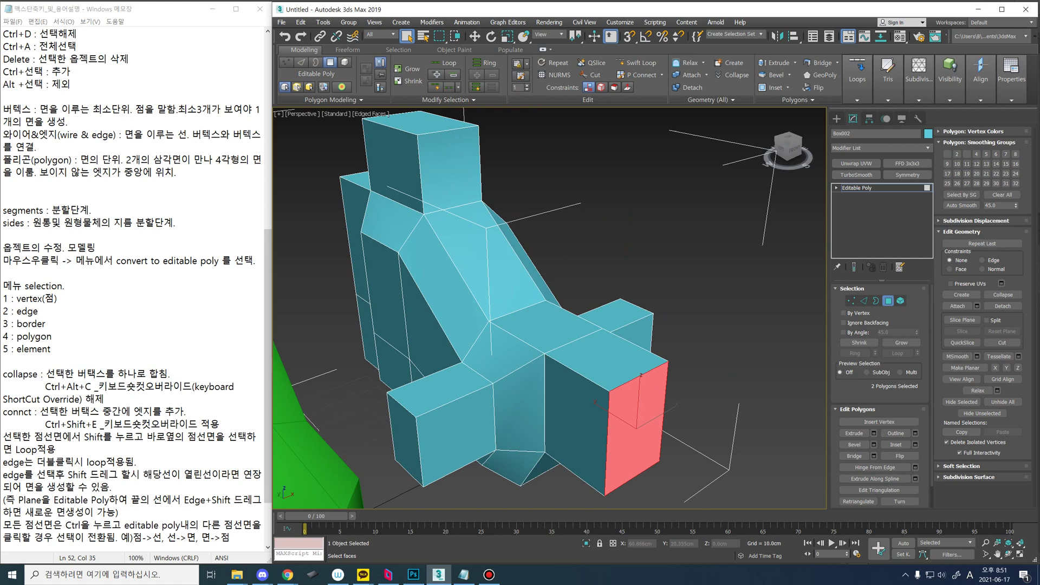
left_click(405, 439, "ctrl")
middle_click_drag(405, 439, 433, 493, "alt")
middle_click_drag(476, 379, 515, 261, "alt")
key("Delete")
Step: Extend the top block's open border upward and scale it inward to form a tapered section
middle_click_drag(541, 379, 585, 358, "alt")
middle_click_drag(653, 270, 539, 298)
scroll(642, 303, "up", 3)
key("3")
left_click(623, 304)
key("w")
key("r")
left_click_drag(602, 264, 602, 300)
key("w")
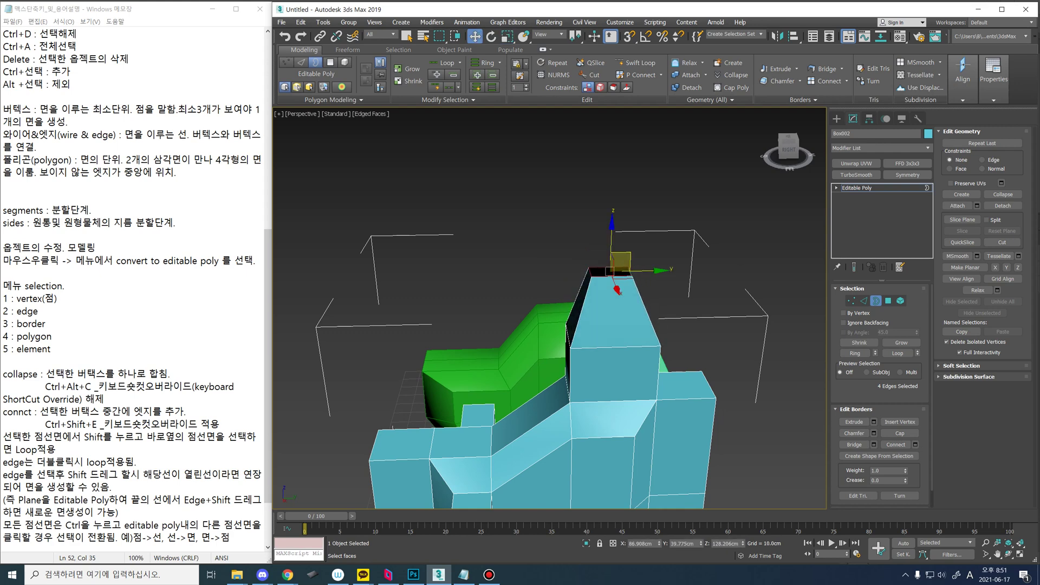
Step: Lower the narrowed top border to shorten the tapered section, and clear the selection
left_click_drag(624, 260, 627, 288)
middle_click_drag(627, 288, 633, 156)
middle_click_drag(577, 303, 548, 296, "alt")
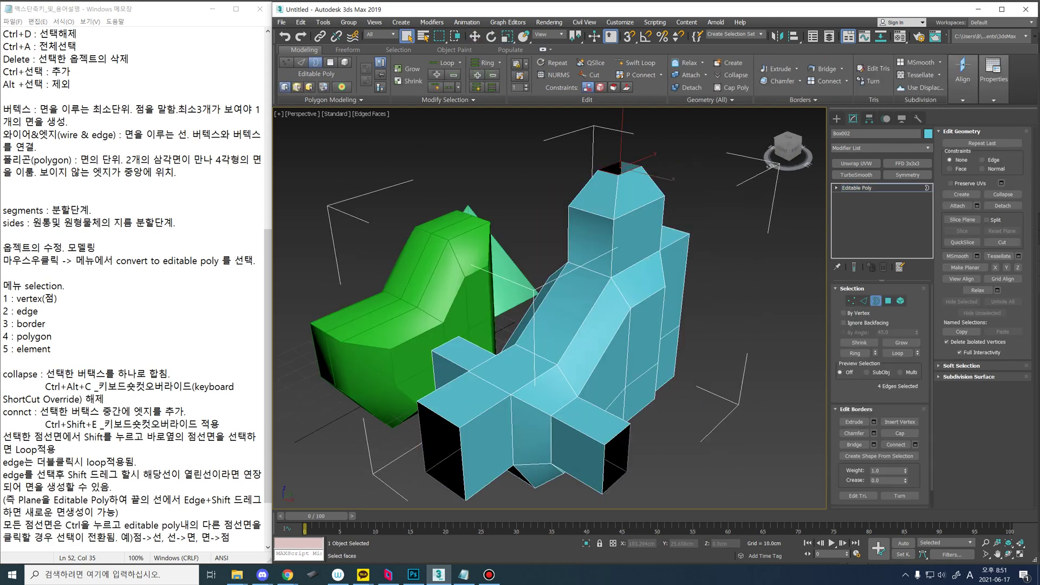
left_click(406, 35)
key("ctrl+d")
Step: Extend the front block's open border forward and scale it inward into a tapered nose
left_click(605, 467)
middle_click_drag(604, 467, 641, 414)
left_click(526, 410)
middle_click_drag(526, 410, 587, 400)
middle_click_drag(588, 400, 507, 357, "alt")
key("w")
left_click_drag(573, 378, 504, 363, "shift")
mouse_move(504, 363)
middle_mouse_down("alt")
mouse_move(520, 379)
mouse_move(509, 358)
middle_mouse_up("alt")
key("r")
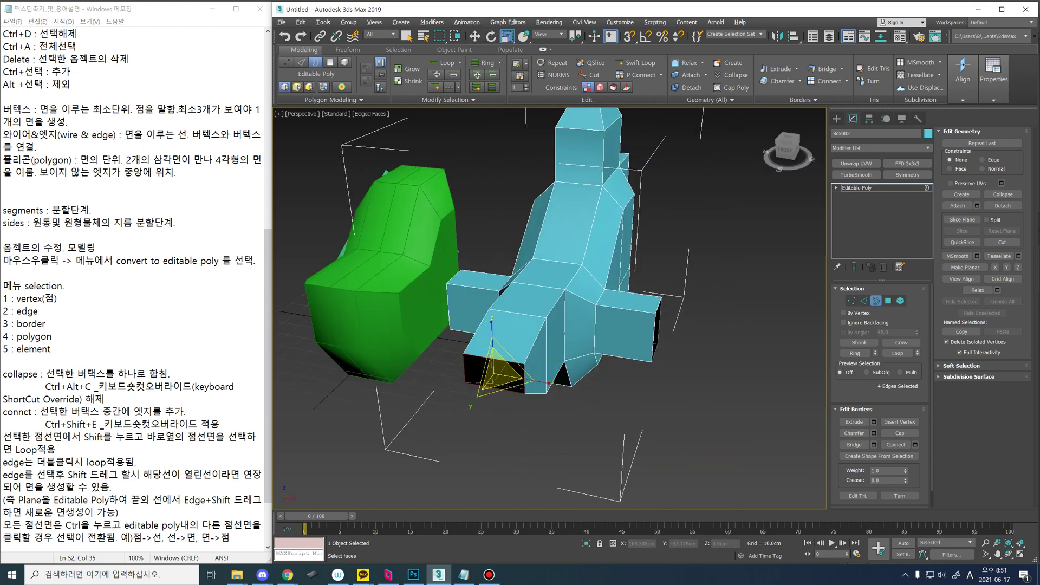
key("q")
Step: Extend the open border of the side arm by rotating a copy of it
left_click(654, 330)
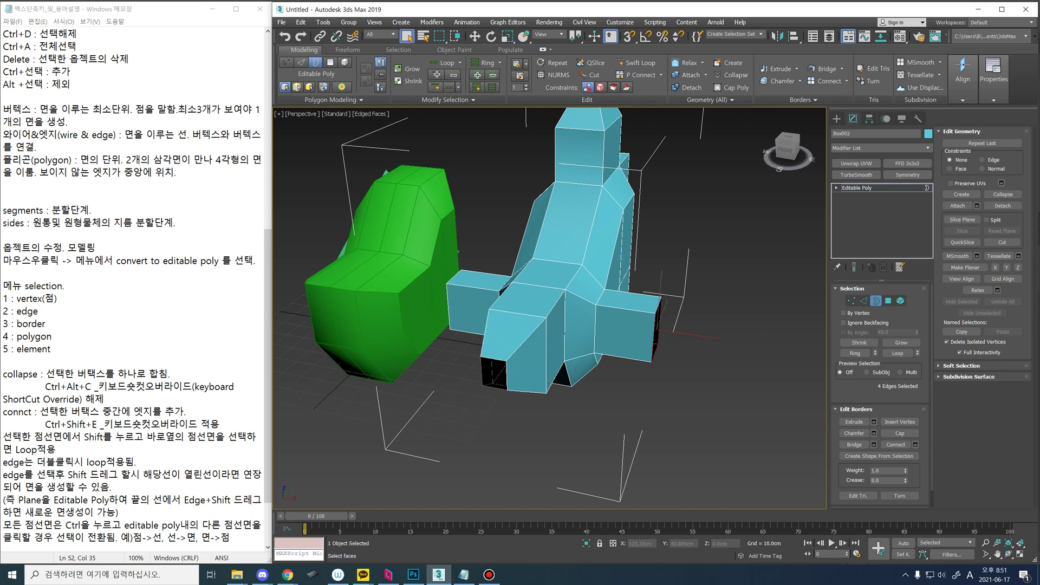
middle_click_drag(654, 330, 547, 303, "alt")
key("e")
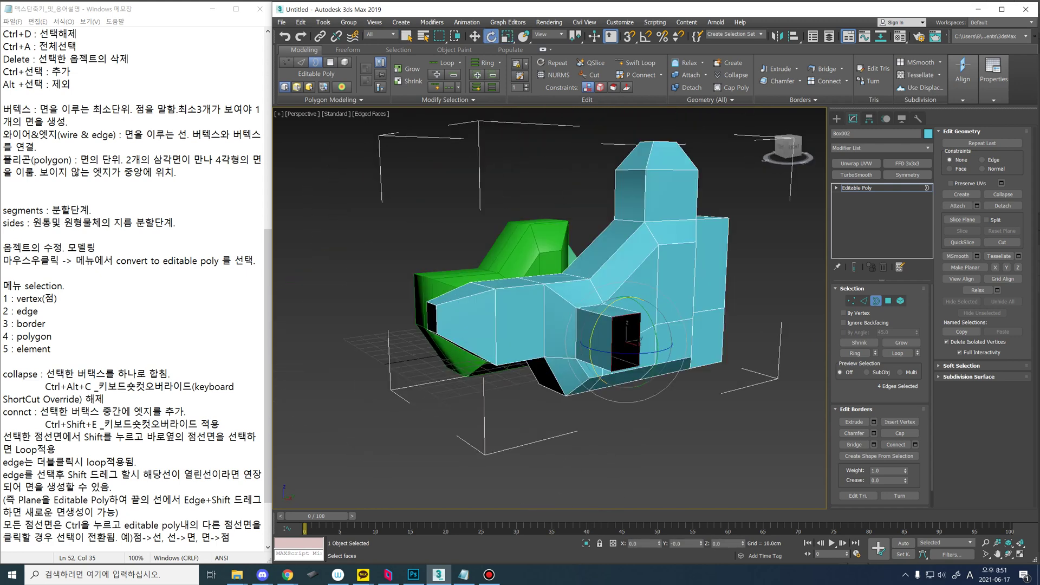
left_click_drag(601, 312, 628, 296, "shift")
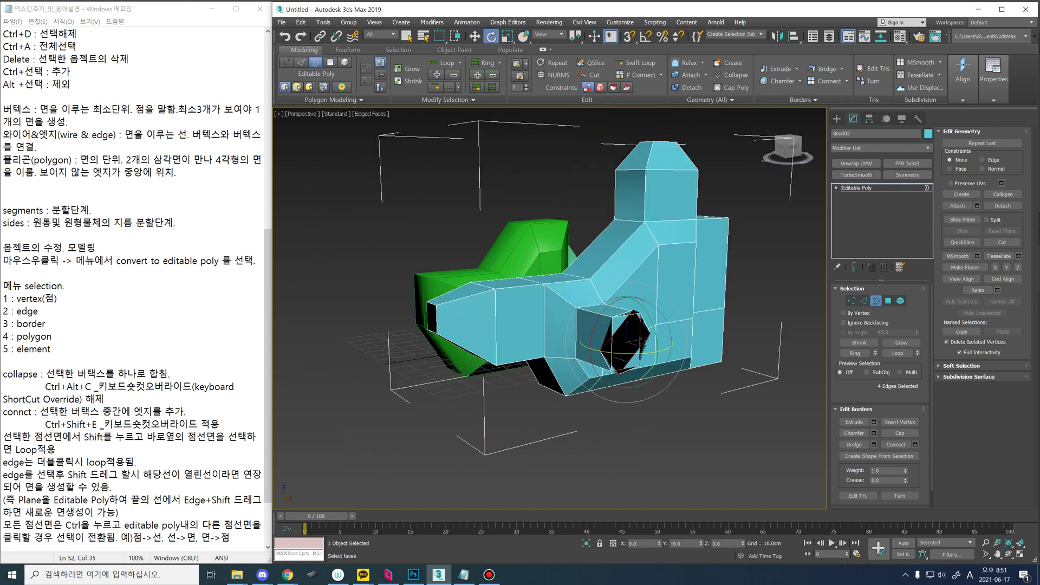
Step: Scale the side arm's rotated open border outward into a flared end
key("r")
left_click_drag(627, 340, 633, 298)
middle_click_drag(632, 298, 704, 368, "alt")
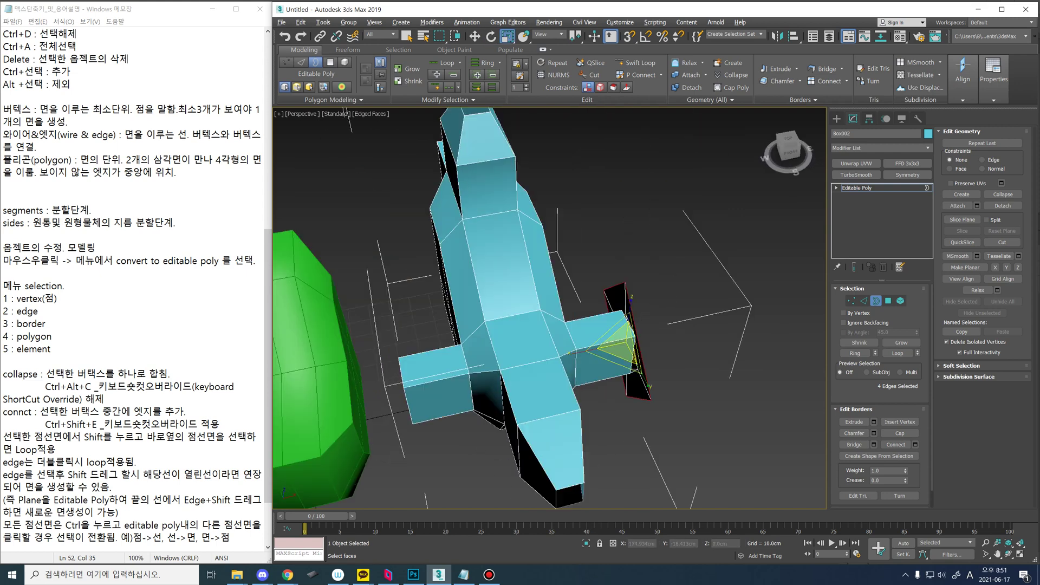
middle_click_drag(634, 325, 658, 331, "alt")
Step: Move the edges around the side arm's narrow joint outward along X to lengthen the arm before the flare
key("w")
key("q")
key("2")
key("2")
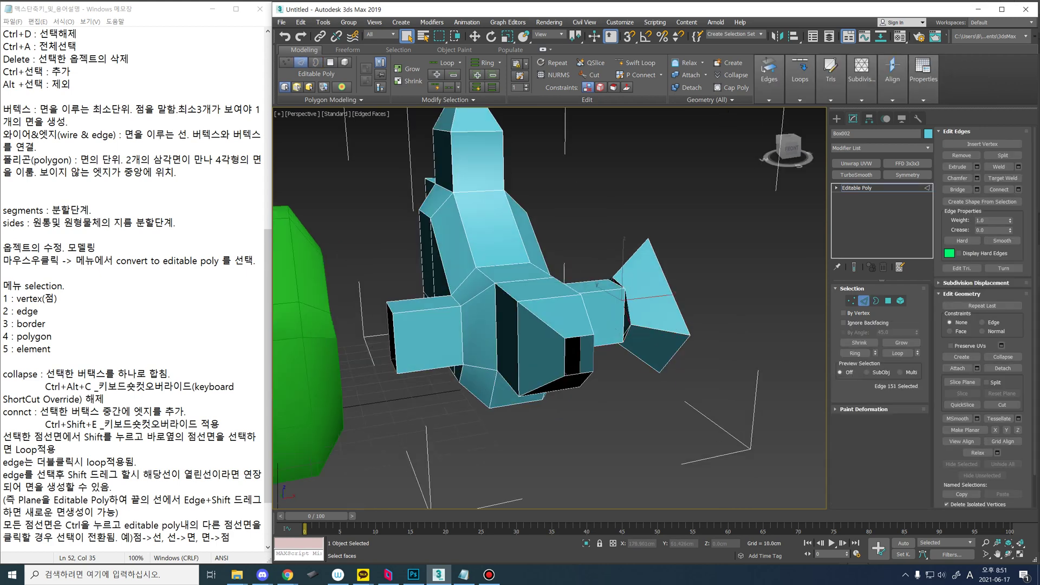
key("w")
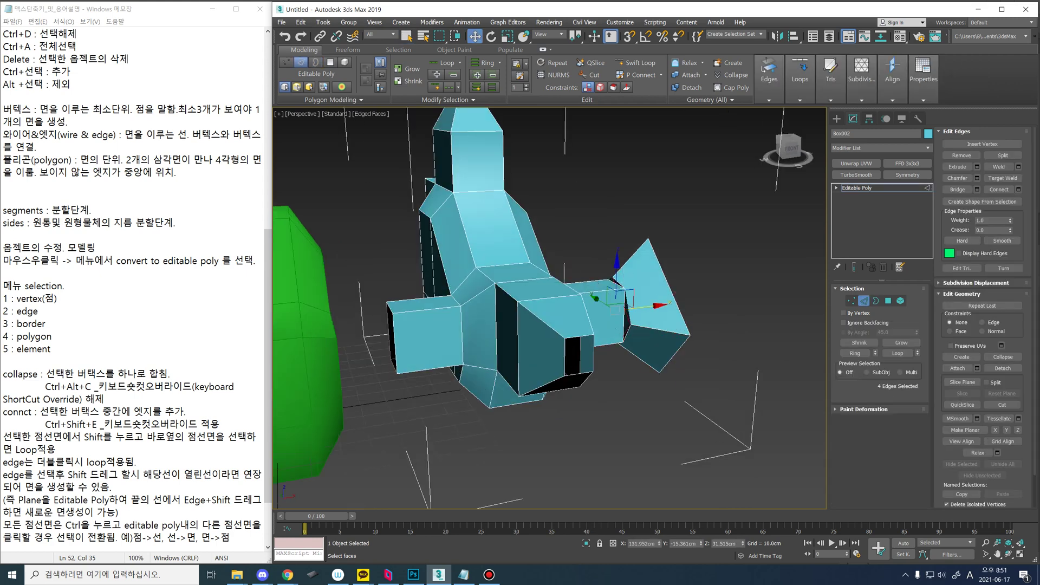
left_click_drag(653, 306, 670, 304)
middle_click_drag(670, 304, 560, 333, "alt")
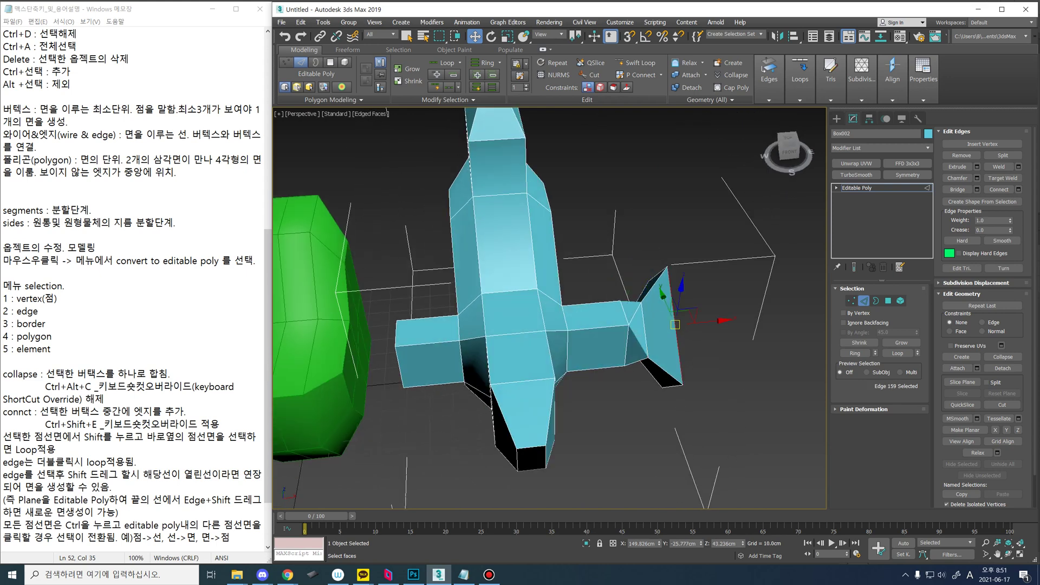
Step: Delete the flared polygons at the end of the side arm, leaving the arm's end open
left_click(888, 302)
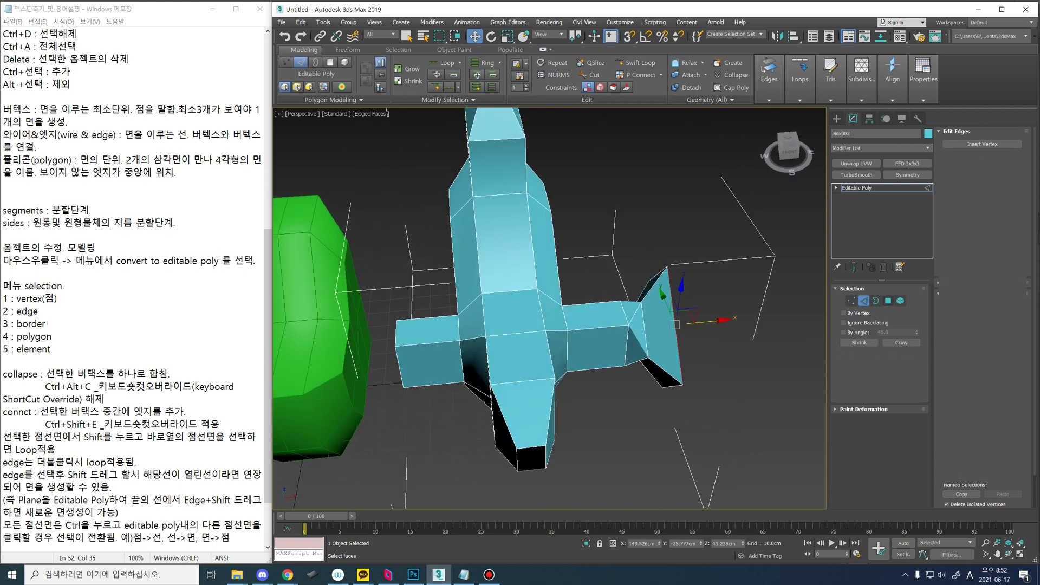
left_click(659, 330)
middle_click_drag(659, 330, 650, 281, "alt")
left_click(902, 343)
middle_click_drag(726, 320, 612, 347, "alt")
key("Delete")
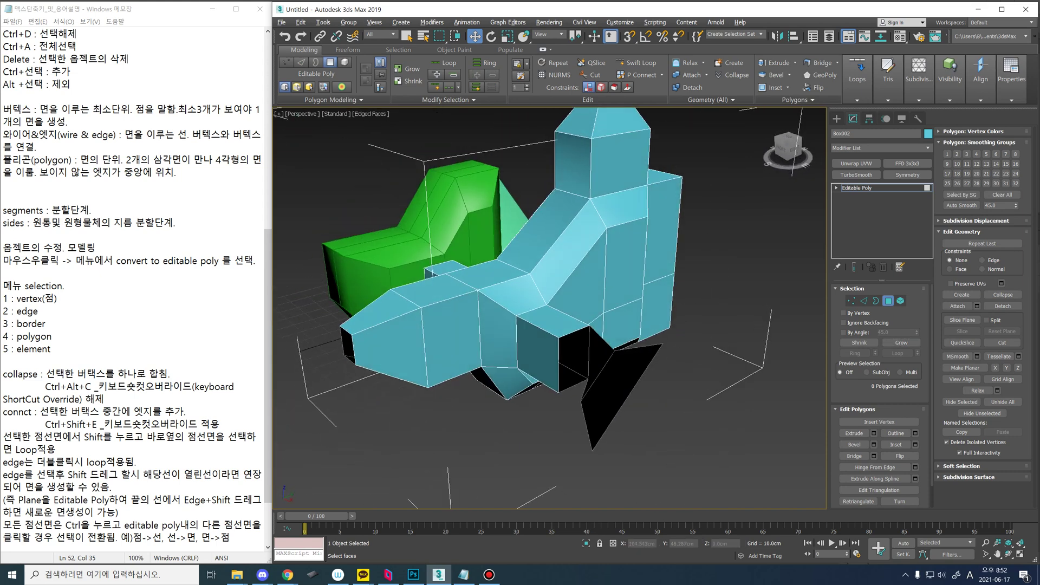
left_click(615, 367)
key("q")
left_click(603, 412, "ctrl")
key("Delete")
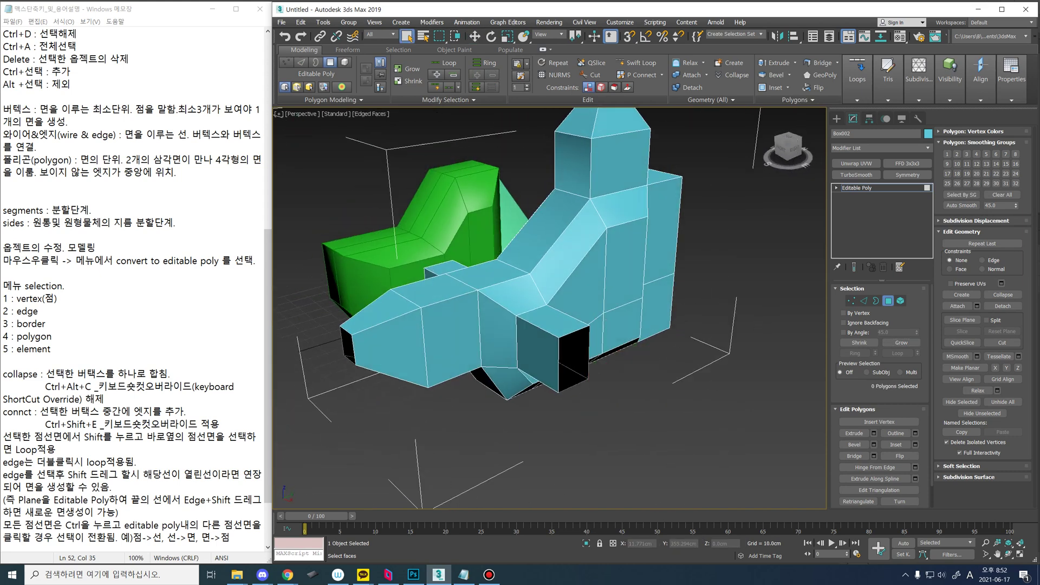
Step: Select the side arm's open border, clear it, and examine the model's open ends from several angles
key("3")
left_click(589, 352)
middle_click_drag(588, 352, 609, 345, "alt")
scroll(650, 364, "up", 4)
scroll(609, 346, "down", 4)
middle_click_drag(602, 217, 644, 217, "alt")
middle_click_drag(645, 325, 704, 363, "alt")
left_click(693, 379)
middle_click_drag(683, 235, 737, 258, "alt")
middle_click_drag(549, 271, 549, 346, "alt")
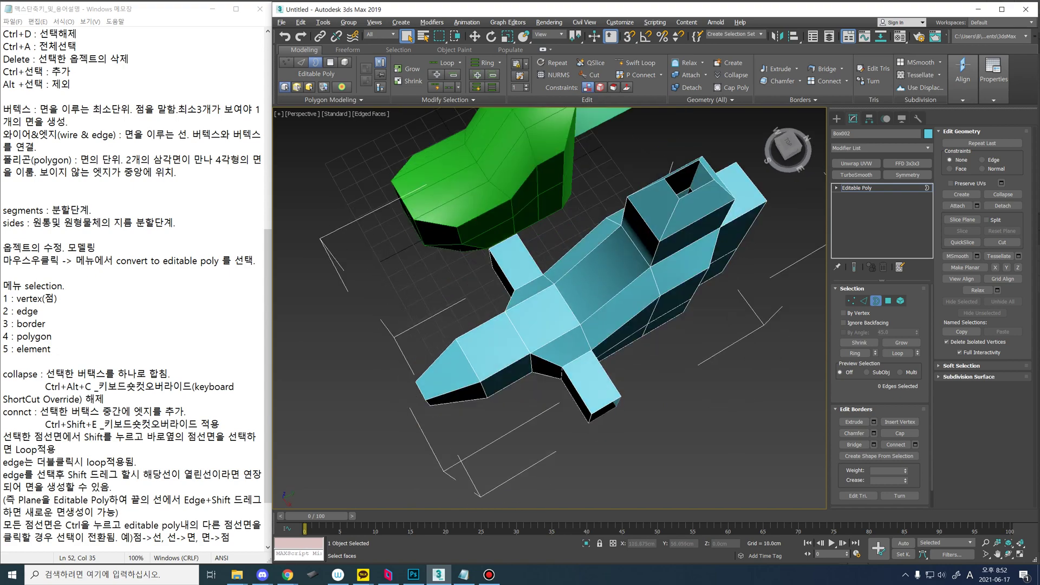
middle_click_drag(487, 325, 759, 254, "alt")
middle_click_drag(591, 390, 488, 325, "alt")
Step: Select all open borders of the model, close them with Cap, and clear the selection
key("ctrl+a")
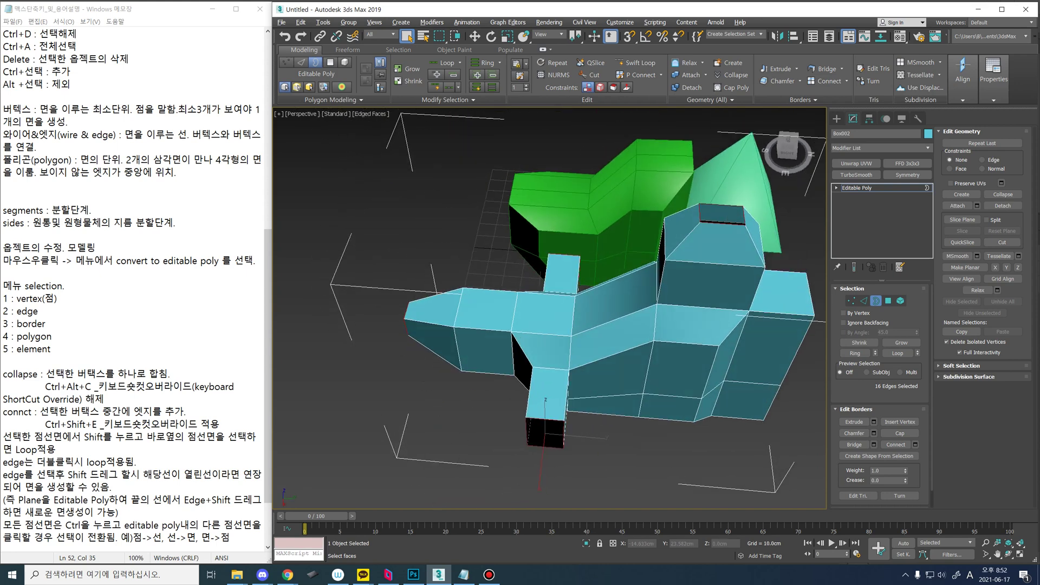
middle_click_drag(531, 260, 579, 303, "alt")
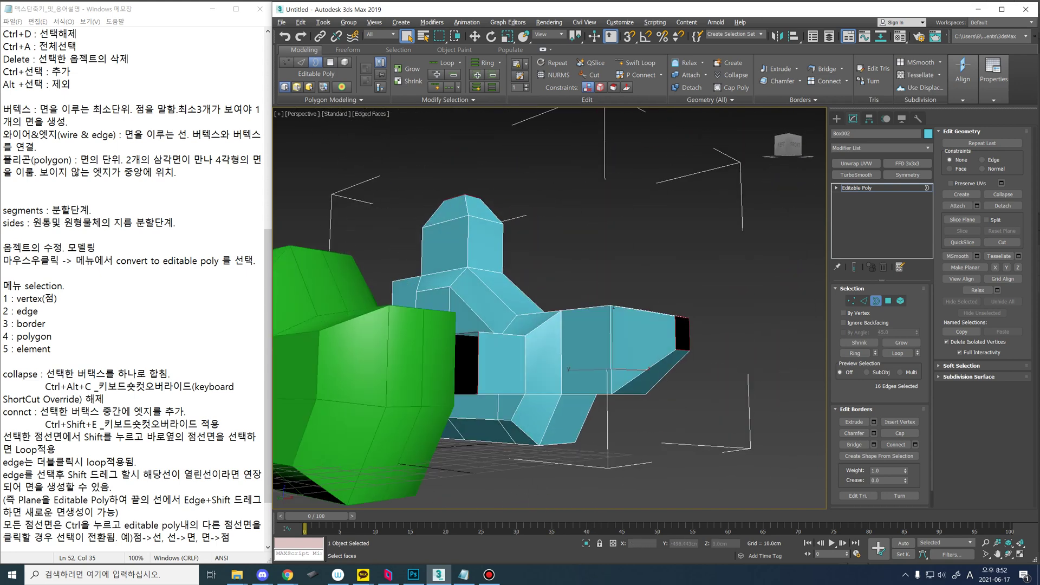
middle_click_drag(639, 293, 499, 322, "alt")
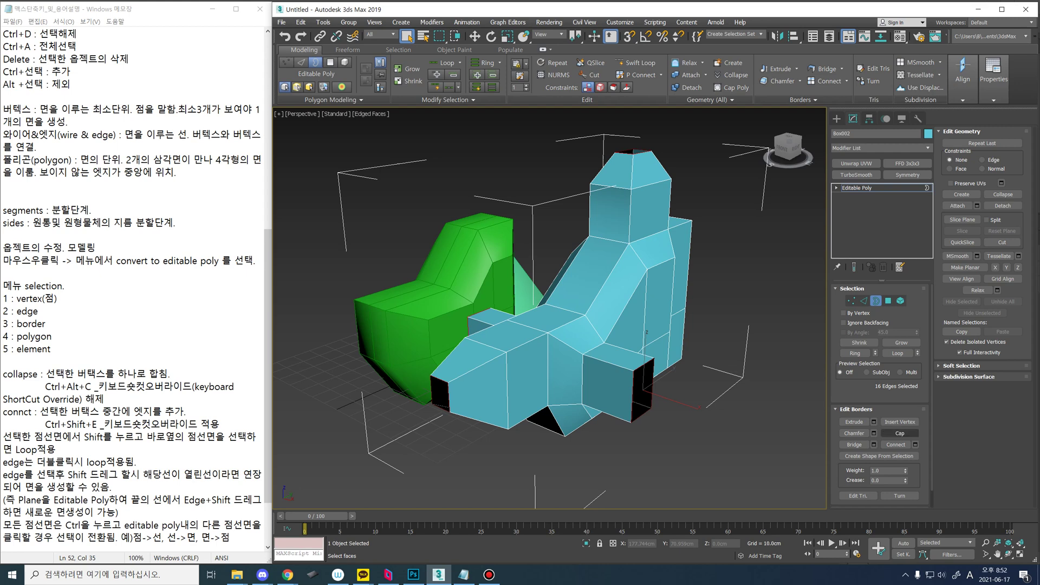
left_click(900, 433)
middle_click_drag(558, 303, 661, 374, "alt")
middle_click_drag(466, 255, 433, 189, "alt")
mouse_move(542, 325)
middle_mouse_down()
mouse_move(538, 233)
mouse_move(444, 242)
mouse_move(440, 284)
mouse_move(553, 327)
middle_mouse_up()
key("ctrl+d")
scroll(550, 309, "down", 3)
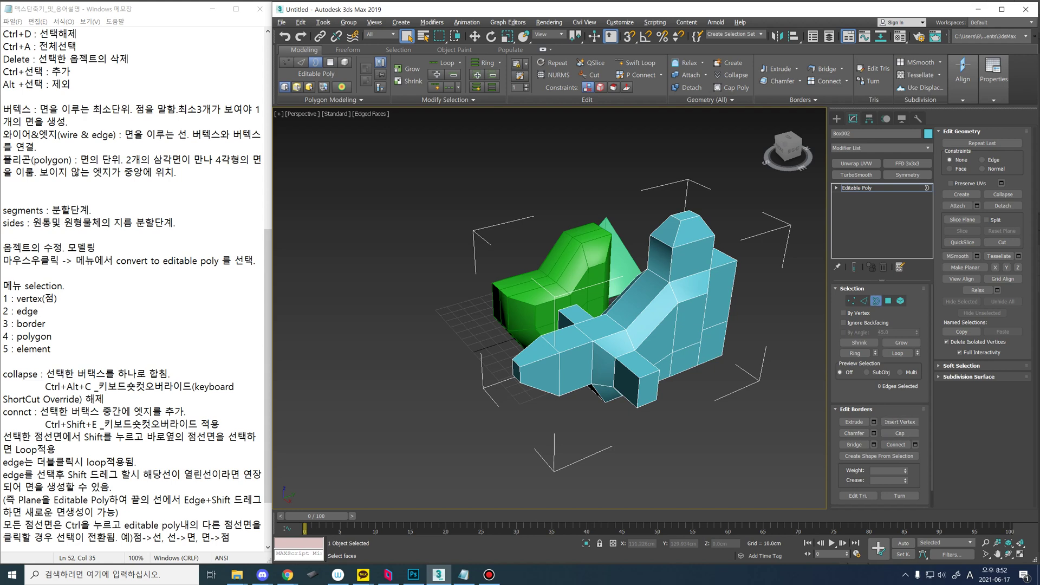
middle_click_drag(554, 328, 645, 339)
Step: Try to scale the side arm's end face together with its surrounding side faces, and clear the selection
key("4")
scroll(640, 322, "up", 3)
left_click(901, 343)
key("r")
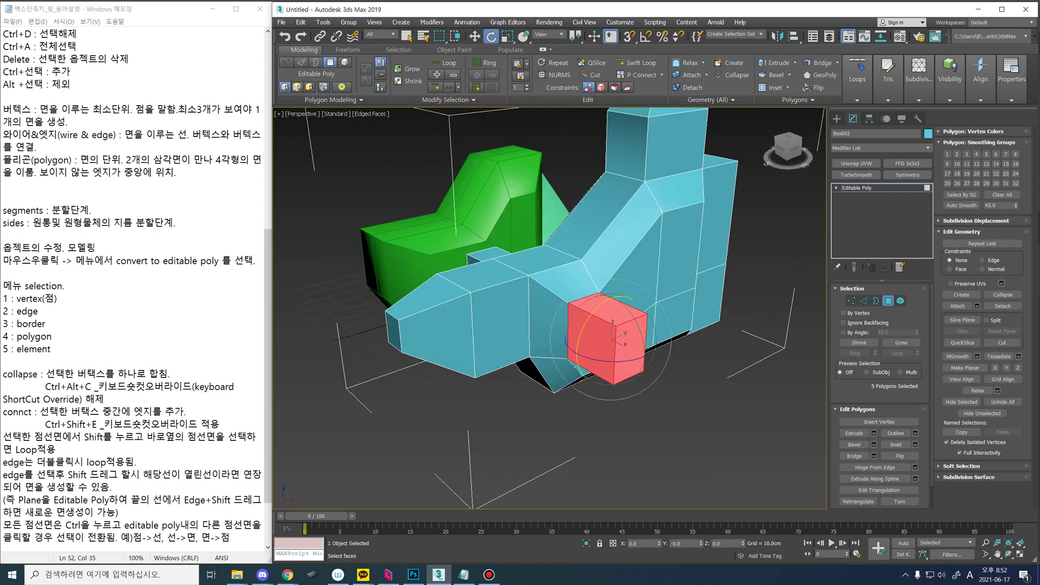
left_click_drag(612, 337, 613, 365)
middle_click_drag(612, 322, 650, 339, "alt")
left_click_drag(658, 366, 677, 374)
middle_click_drag(675, 372, 659, 348, "alt")
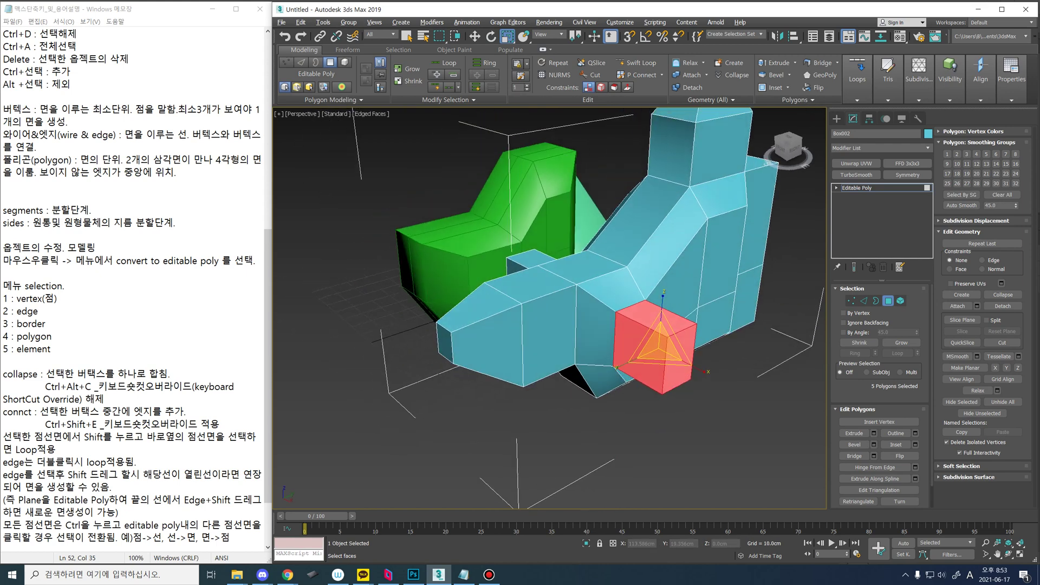
key("q")
left_click(715, 396)
Step: Scale down only the end face of the side arm to taper the arm
left_click(679, 359)
key("w")
key("e")
key("r")
left_click_drag(680, 358, 680, 383)
Step: Extrude the small end face of the side arm about 85.478 cm into a long bar, and clear the selection
key("w")
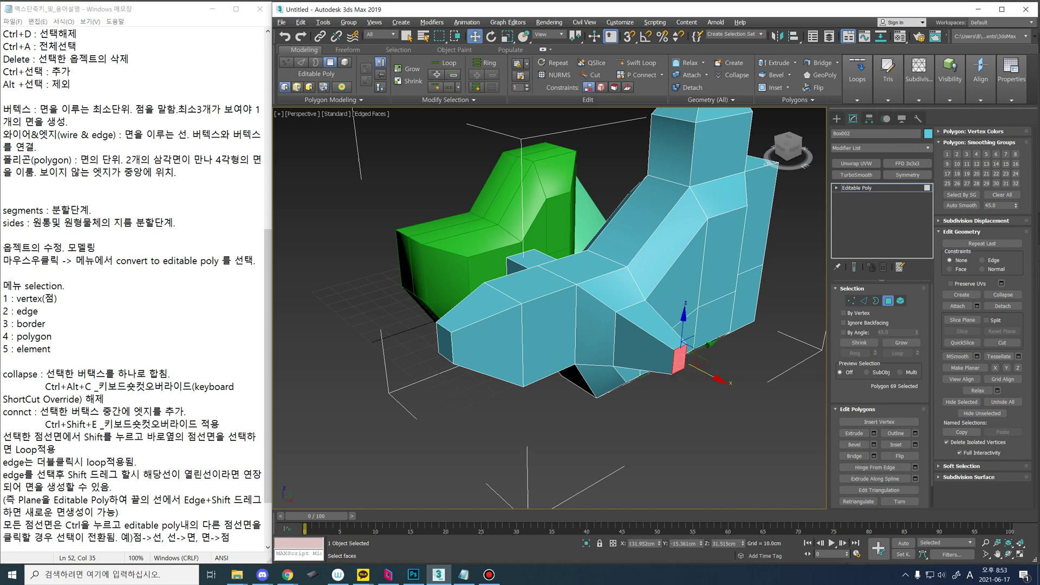
middle_click_drag(683, 378, 658, 398, "alt")
left_click(874, 433)
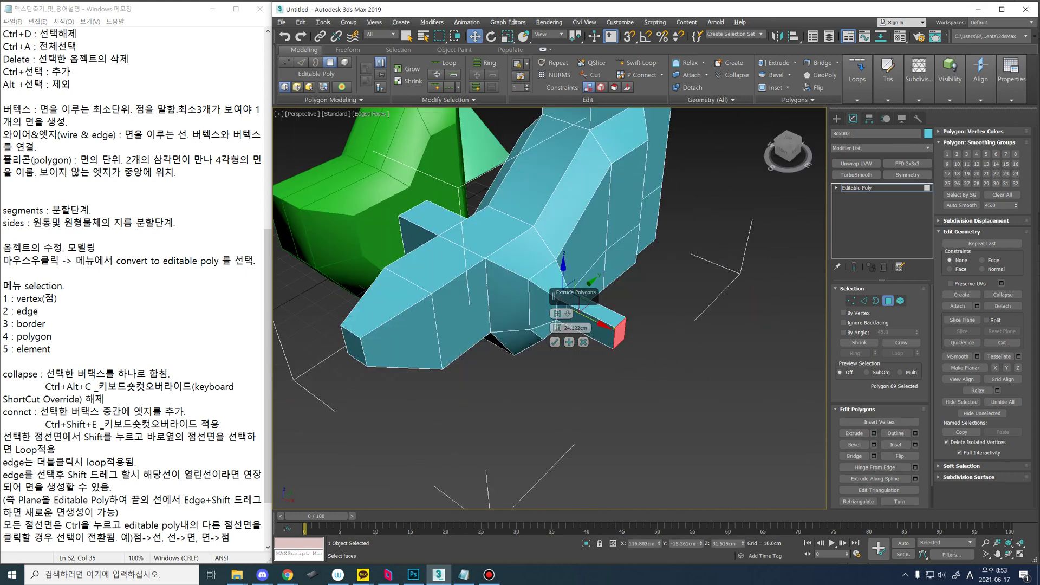
left_click_drag(557, 328, 557, 293)
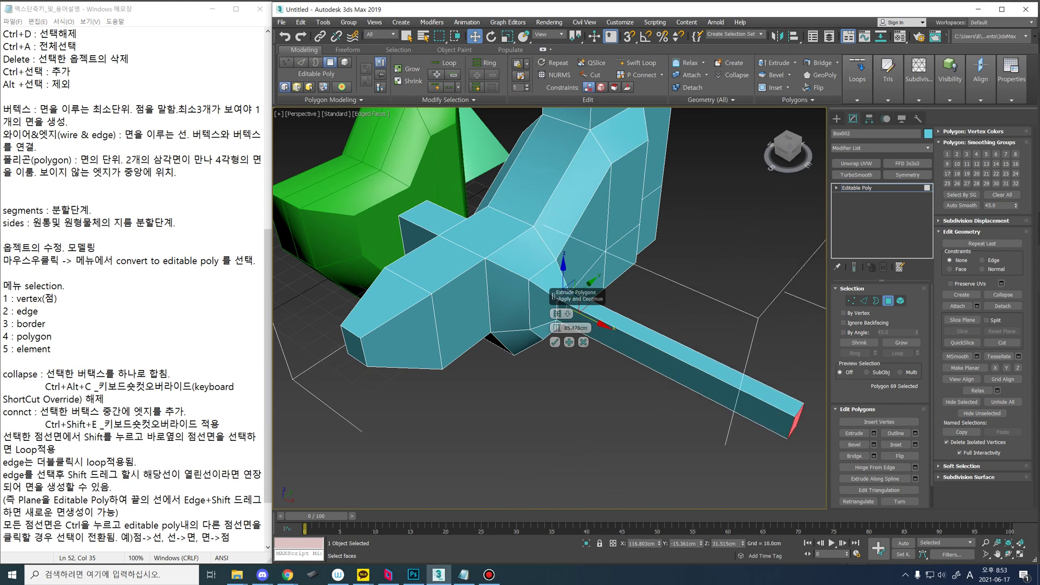
left_click(555, 342)
scroll(485, 296, "down", 4)
scroll(542, 406, "up", 1)
left_click(543, 406)
Step: Insert an edge loop near the outer end of the long bar with Swift Loop, and return to polygon editing
scroll(543, 406, "up", 4)
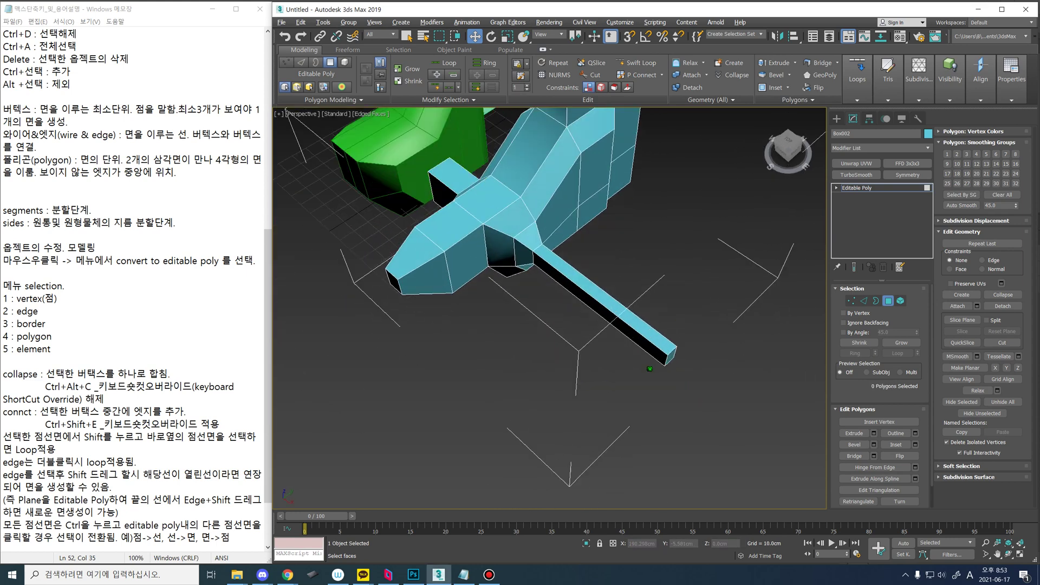
left_click(641, 63)
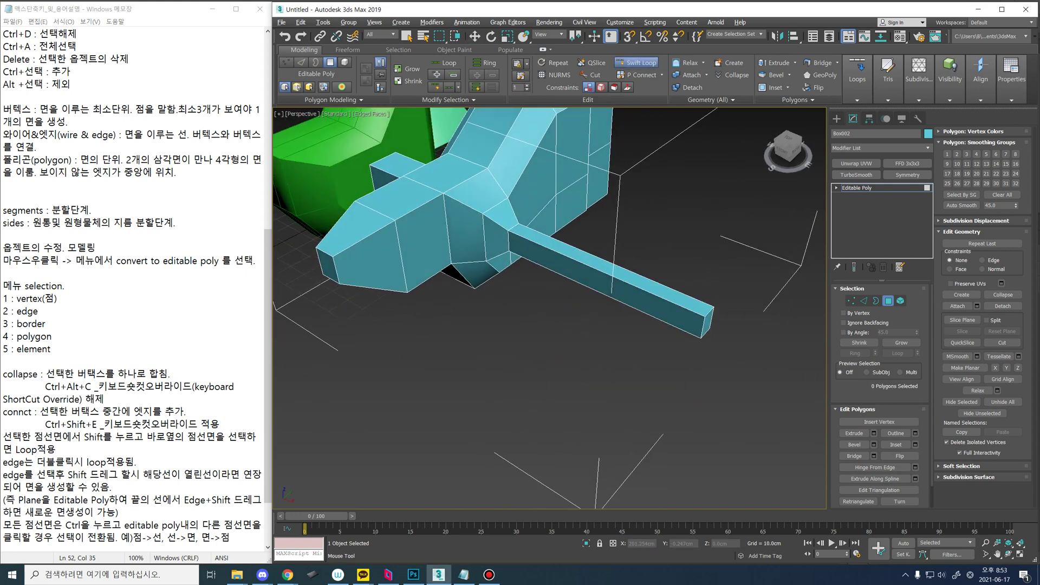
key("4")
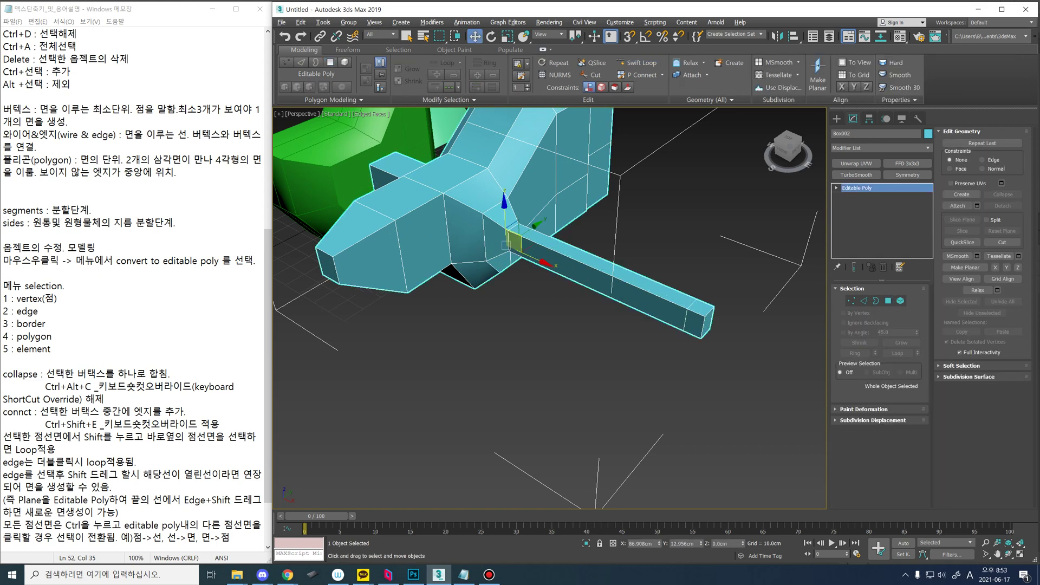
key("4")
Step: Select the ring of four side faces around the tip of the long bar
key("q")
left_click(701, 308)
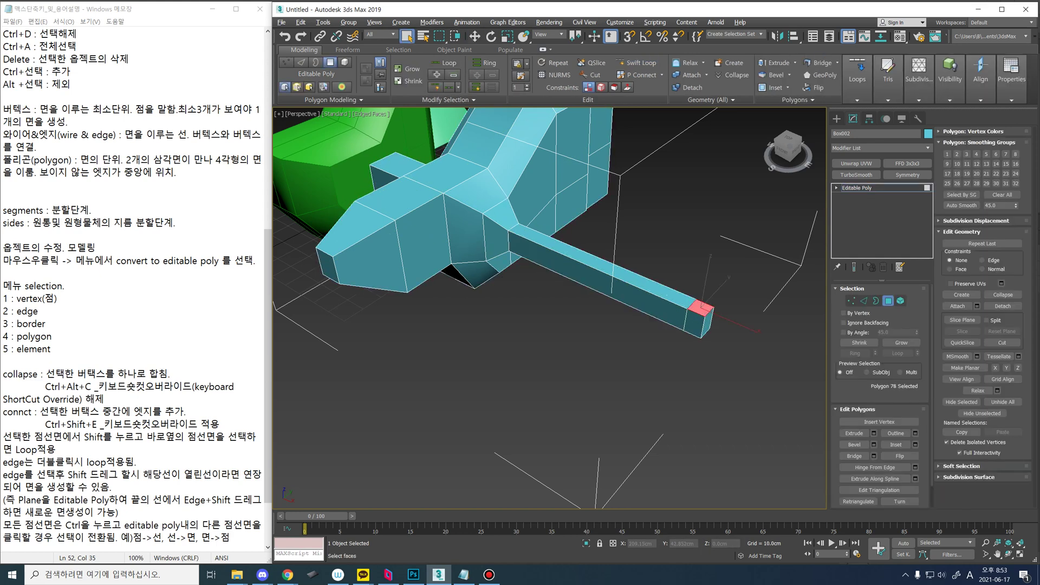
left_click(695, 324, "shift")
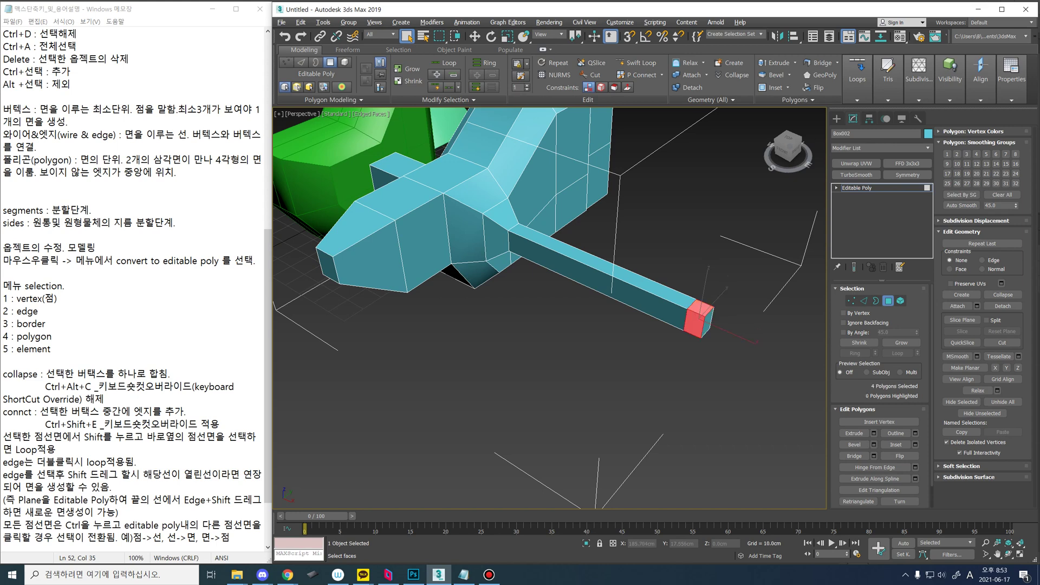
middle_click_drag(695, 323, 287, 374, "alt")
scroll(691, 403, "up", 2)
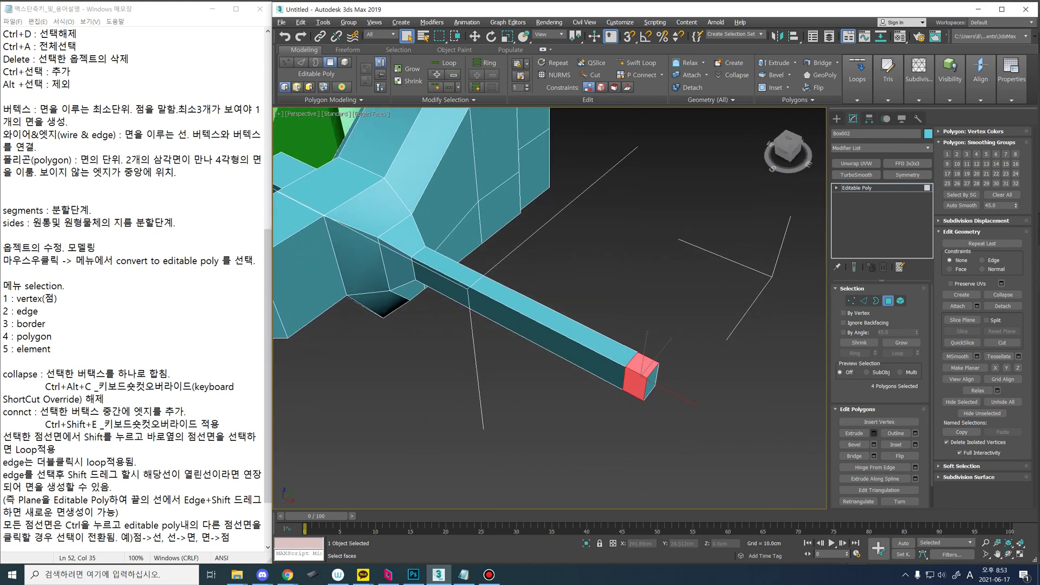
Step: Extrude the ring of faces 85.478 cm using the Local Normal type
left_click(873, 433)
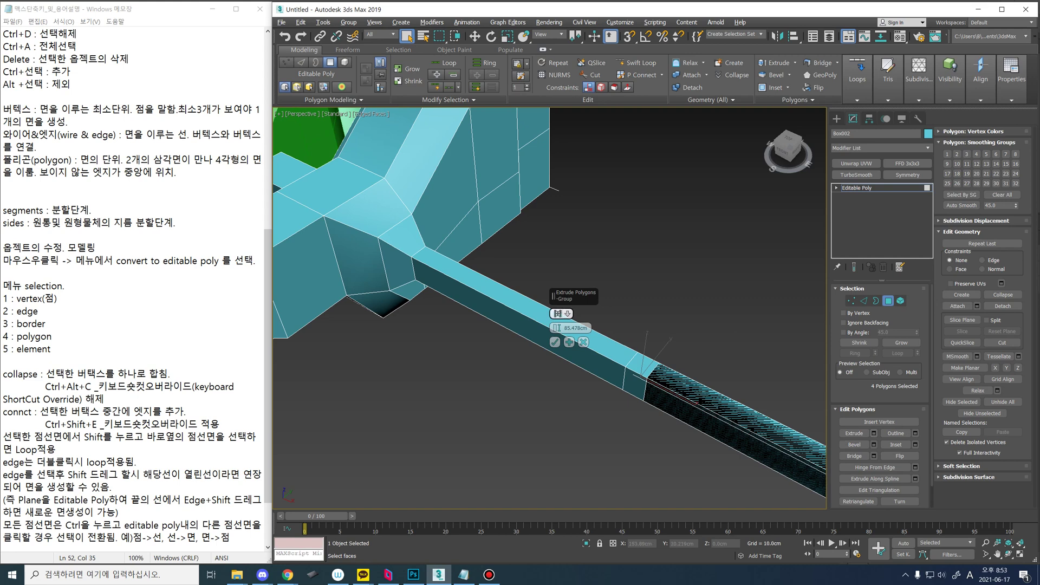
left_click(561, 313)
left_click(596, 331)
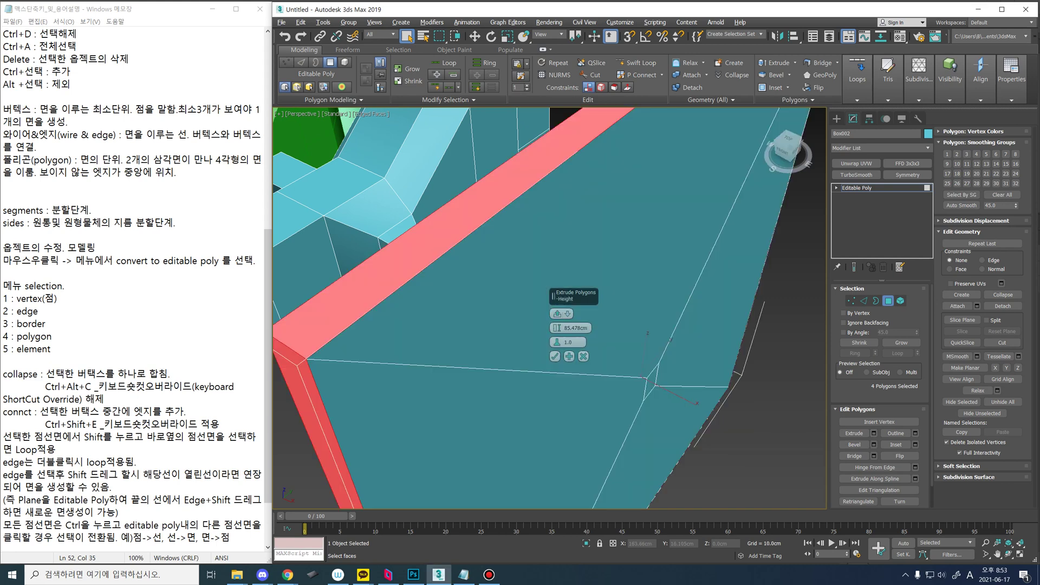
middle_click_drag(596, 332, 667, 325, "alt")
scroll(550, 308, "down", 5)
middle_click_drag(758, 314, 675, 331, "alt")
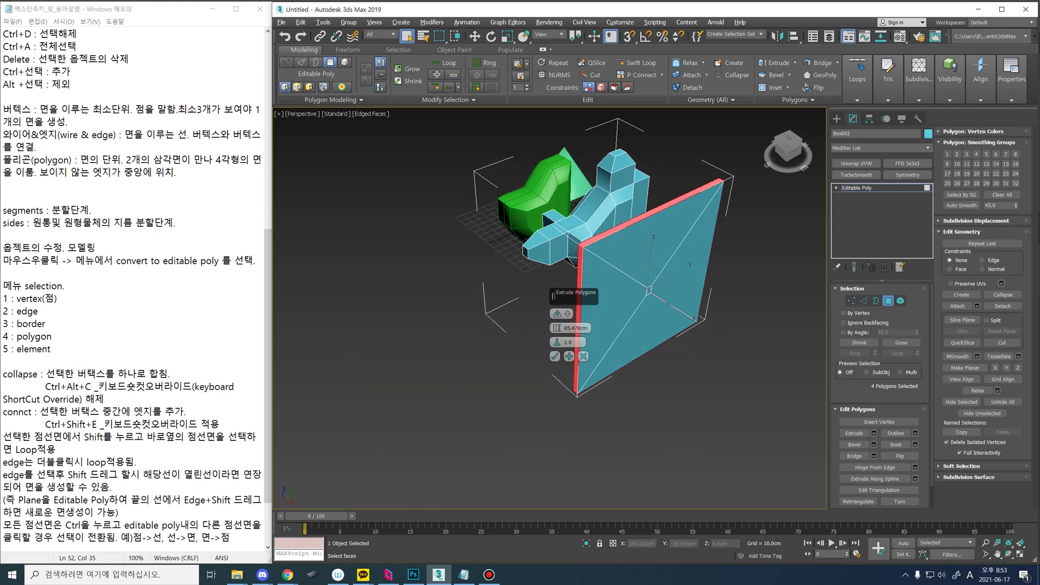
scroll(674, 330, "up", 3)
middle_click_drag(574, 325, 672, 309, "alt")
Step: Change the extrusion type to Group, Local Normal and finally By Polygon to compare the shapes
left_click(567, 314)
left_click(589, 319)
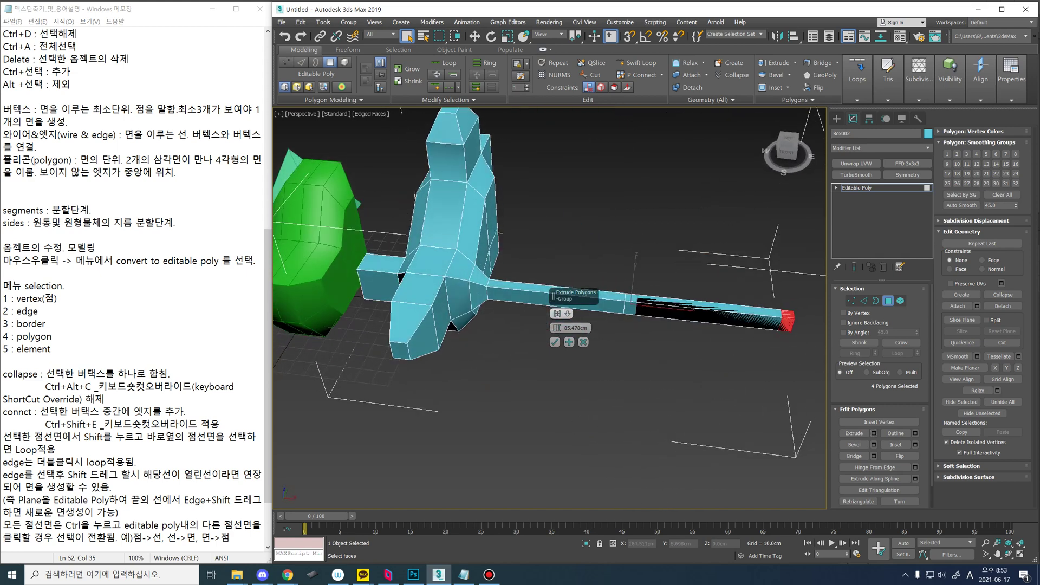
mouse_move(567, 314)
left_click(596, 332)
mouse_move(596, 332)
middle_mouse_down("alt")
mouse_move(547, 368)
mouse_move(587, 353)
mouse_move(582, 328)
middle_mouse_up("alt")
left_click(594, 343)
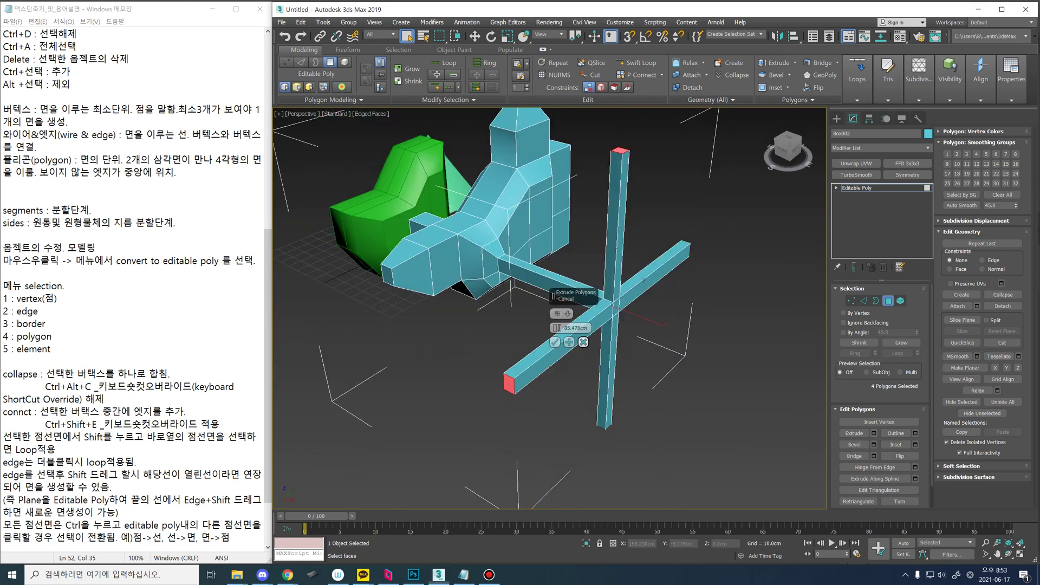
middle_click_drag(677, 347, 682, 382, "alt")
middle_click_drag(537, 320, 504, 300, "alt")
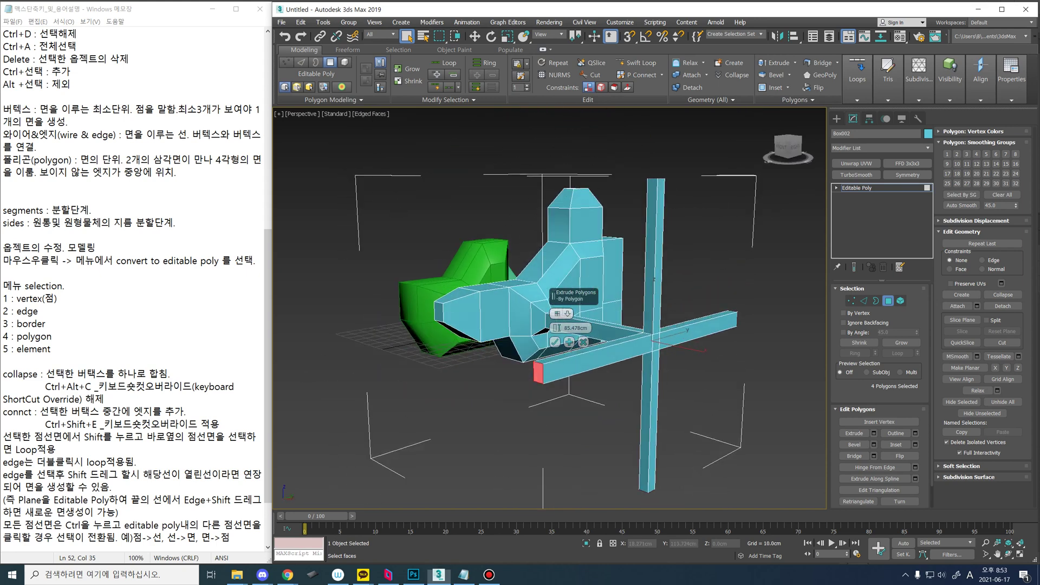
Step: Cycle the extrusion type through Group, Local Normal and By Polygon again, ending on Local Normal
left_click(586, 320)
left_click(597, 330)
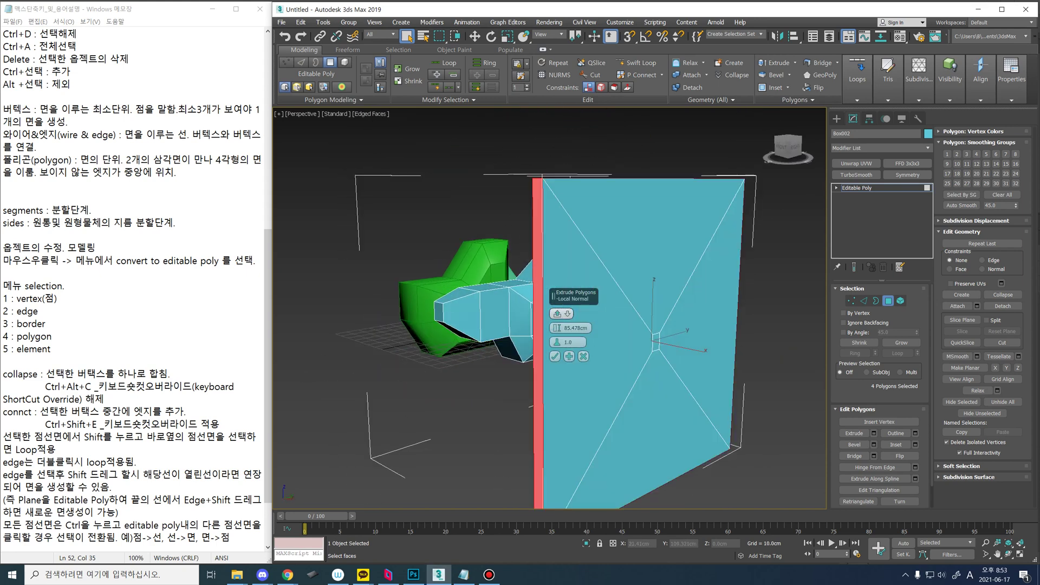
left_click(592, 341)
left_click(590, 319)
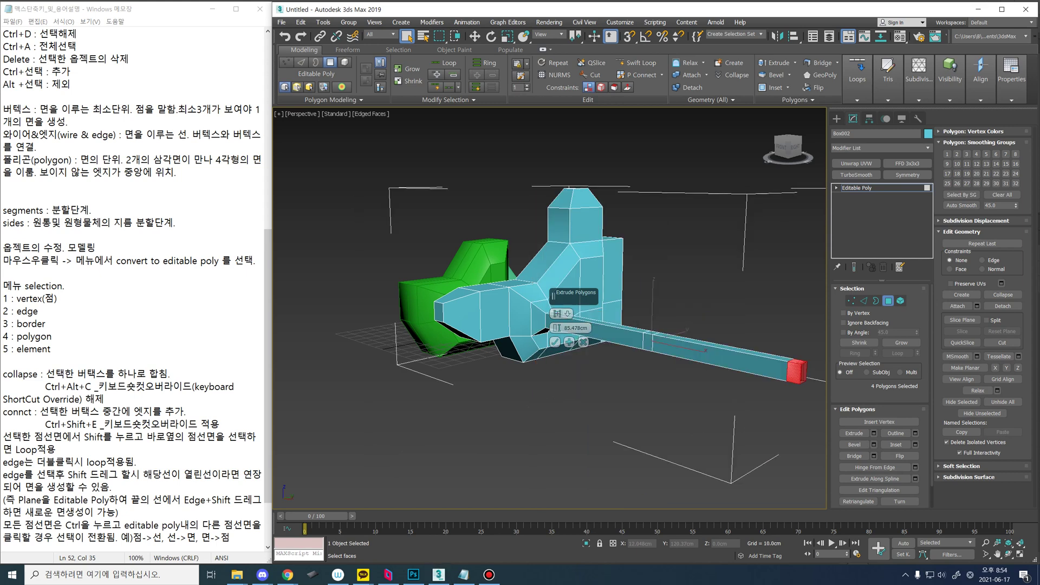
left_click(597, 331)
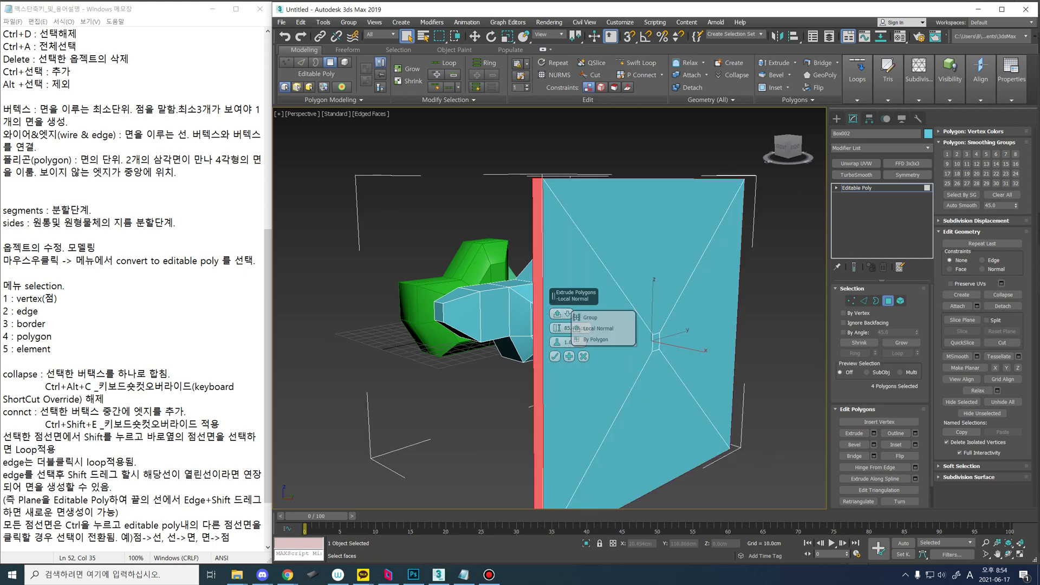
Step: Set the extrusion type to By Polygon so each face forms its own bar, and clear the selection
left_click(596, 341)
middle_click_drag(612, 346, 553, 368, "alt")
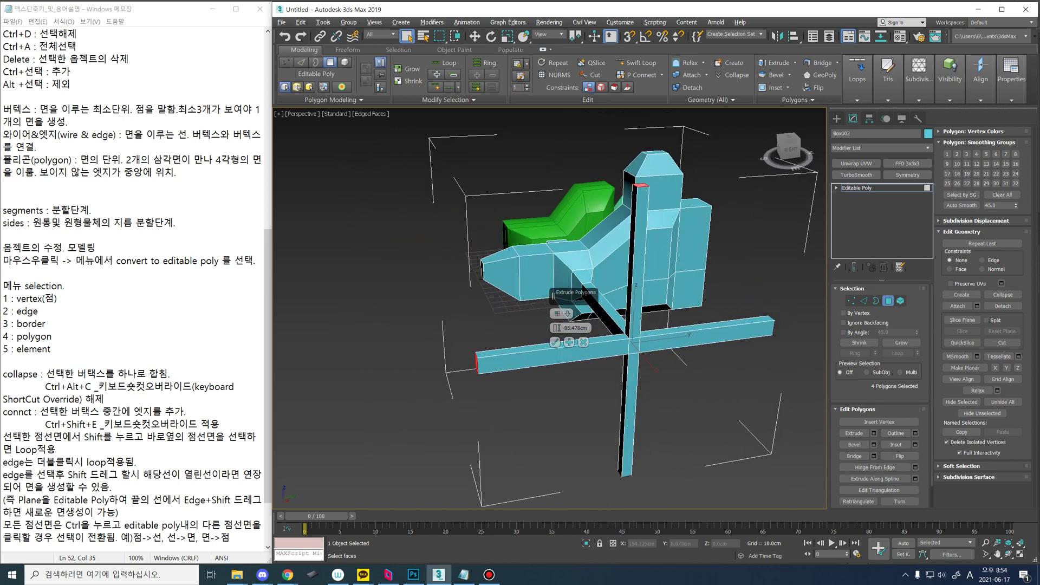
middle_click_drag(583, 287, 593, 309, "alt")
key("ctrl+d")
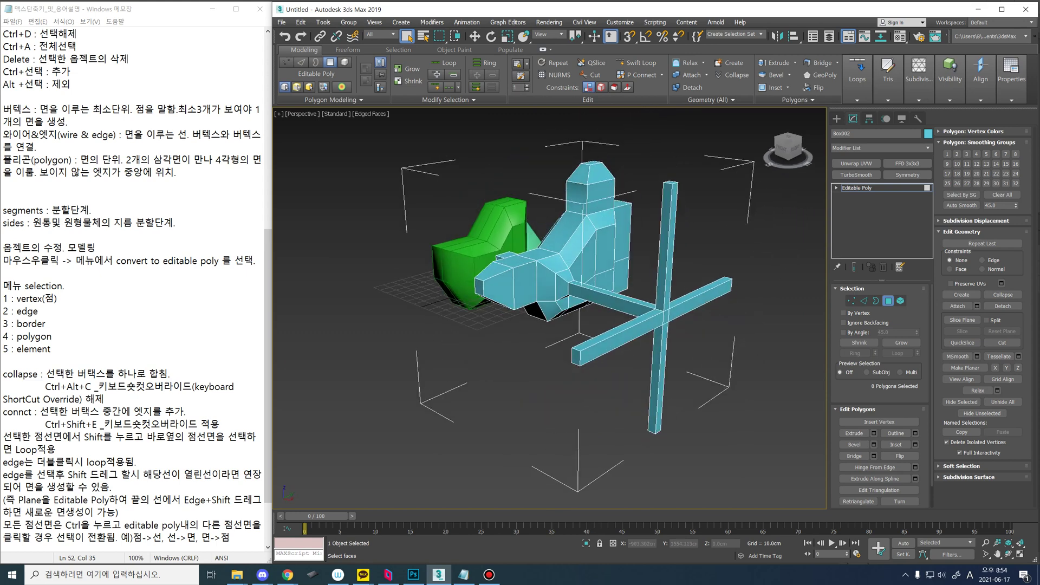
Step: Add an edge loop to both the upper and the lower vertical bar with Swift Loop, and return to polygon selection
left_click(636, 62)
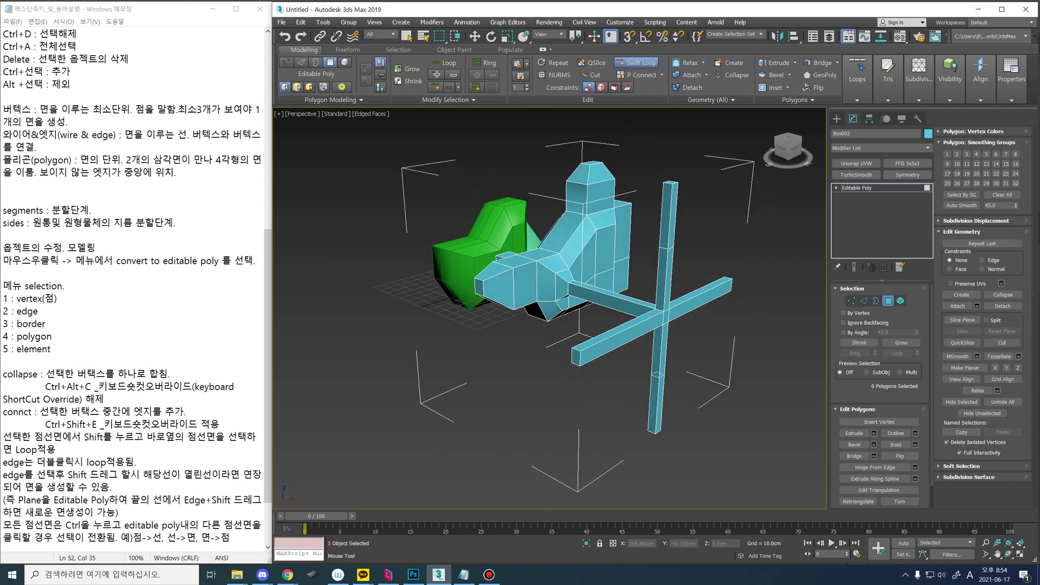
key("4")
key("4")
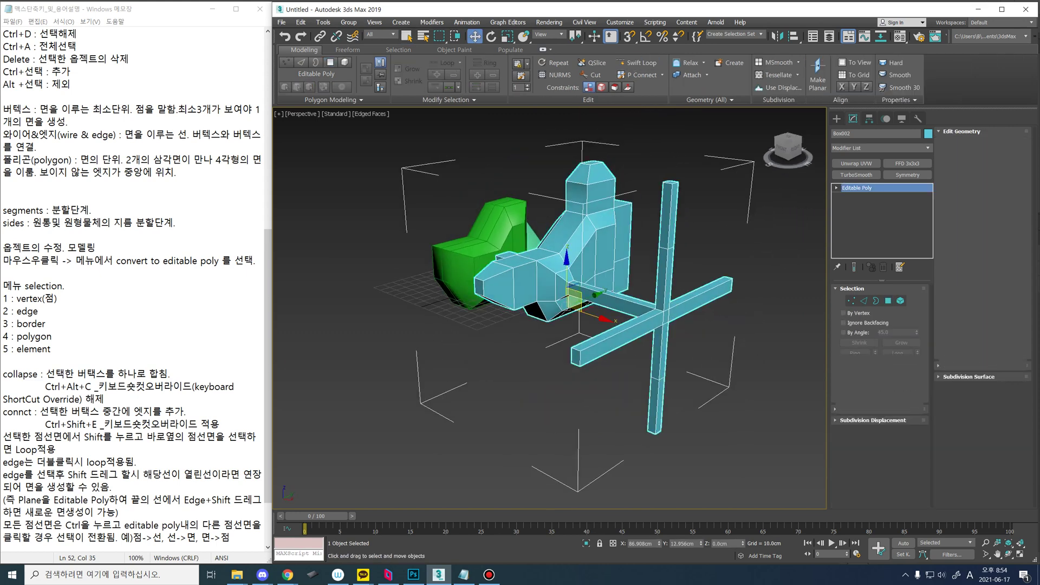
Step: Extrude the opposite side faces of the upper and lower vertical bars' end sections 85.478 cm By Polygon, forming wide plates, and clear the selection
left_click(666, 217)
left_click(654, 409, "ctrl")
middle_click_drag(656, 390, 531, 379, "alt")
left_click(673, 228, "ctrl")
left_click(654, 399, "ctrl")
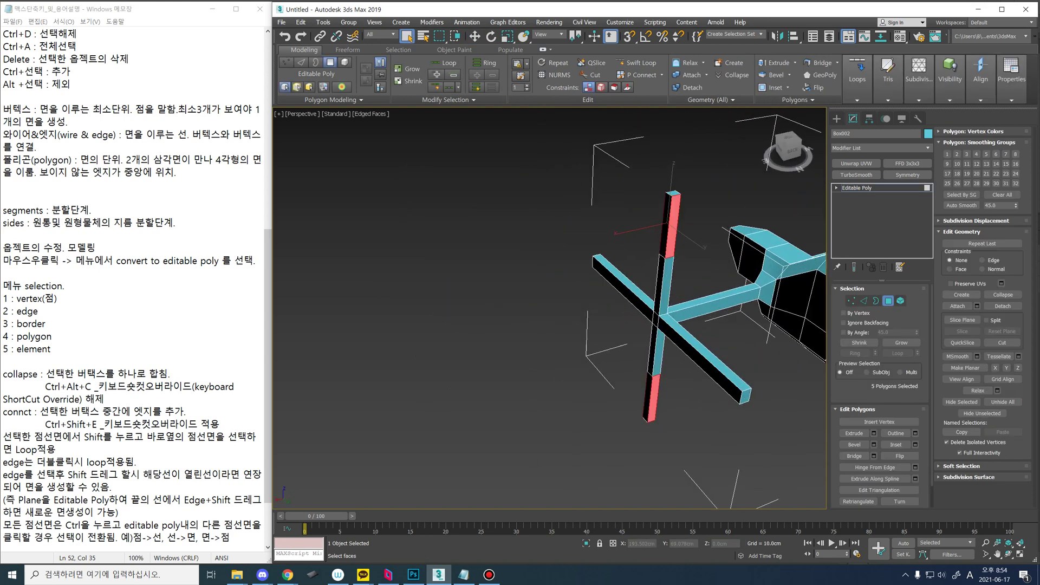
left_click(874, 433)
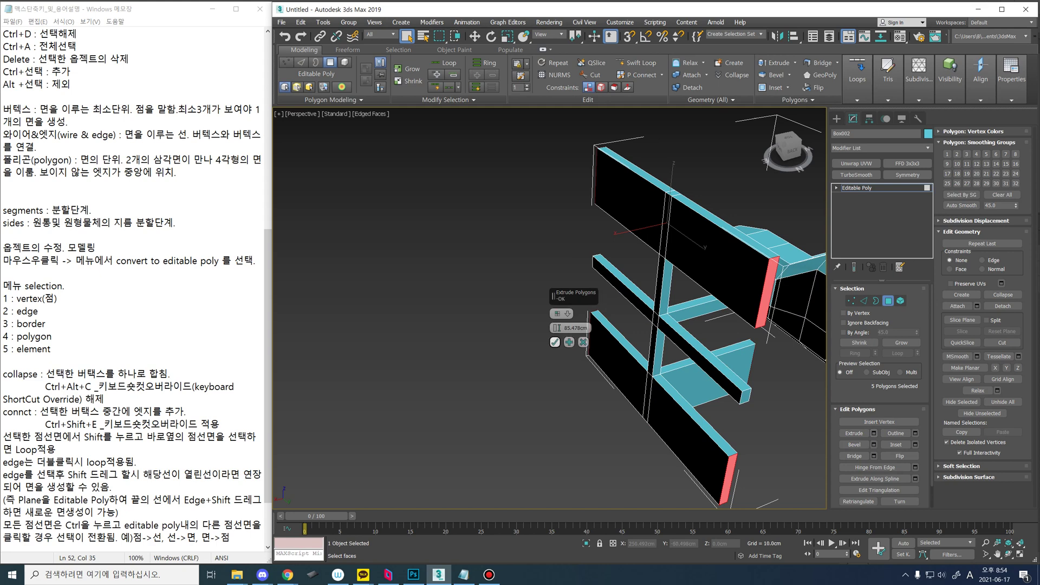
middle_click_drag(584, 342, 461, 282, "alt")
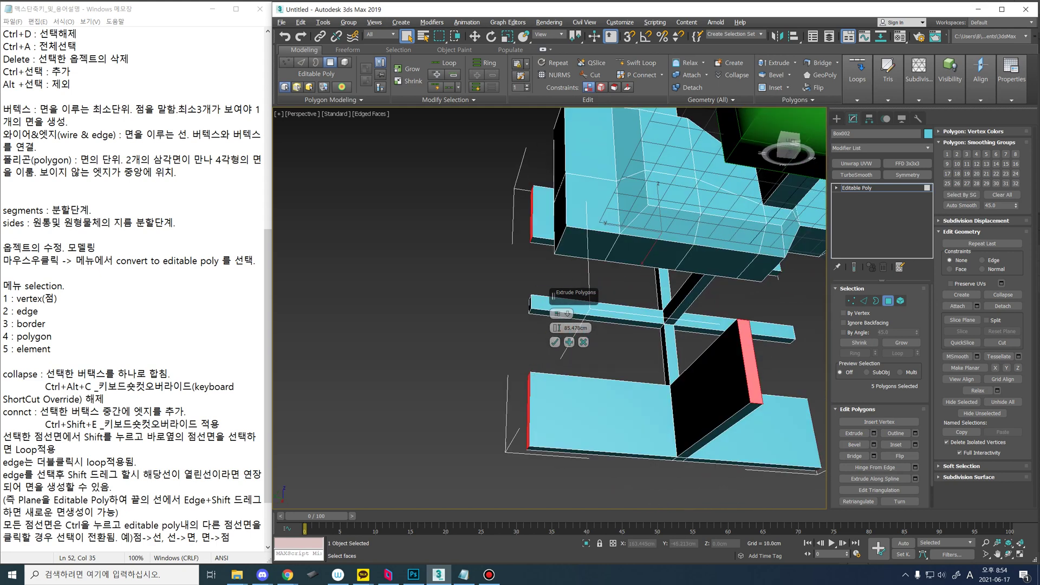
left_click(750, 362, "alt")
middle_click_drag(751, 362, 618, 439, "alt")
middle_click_drag(579, 296, 569, 298, "alt")
left_click(554, 342)
middle_click_drag(602, 336, 515, 298, "alt")
key("ctrl+d")
middle_click_drag(623, 303, 585, 347, "alt")
middle_click_drag(666, 390, 672, 368, "alt")
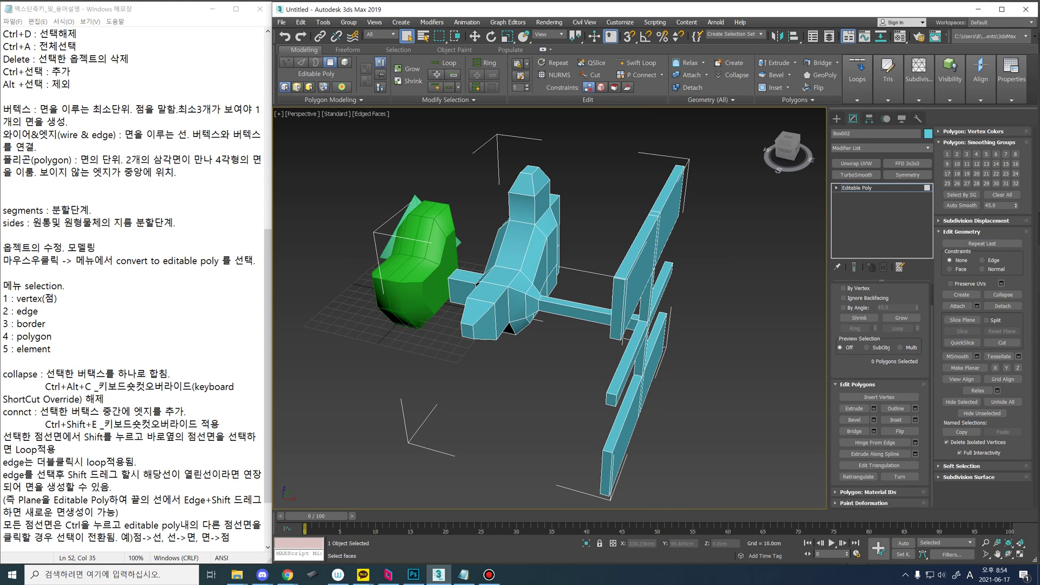
middle_click_drag(547, 314, 564, 287, "alt")
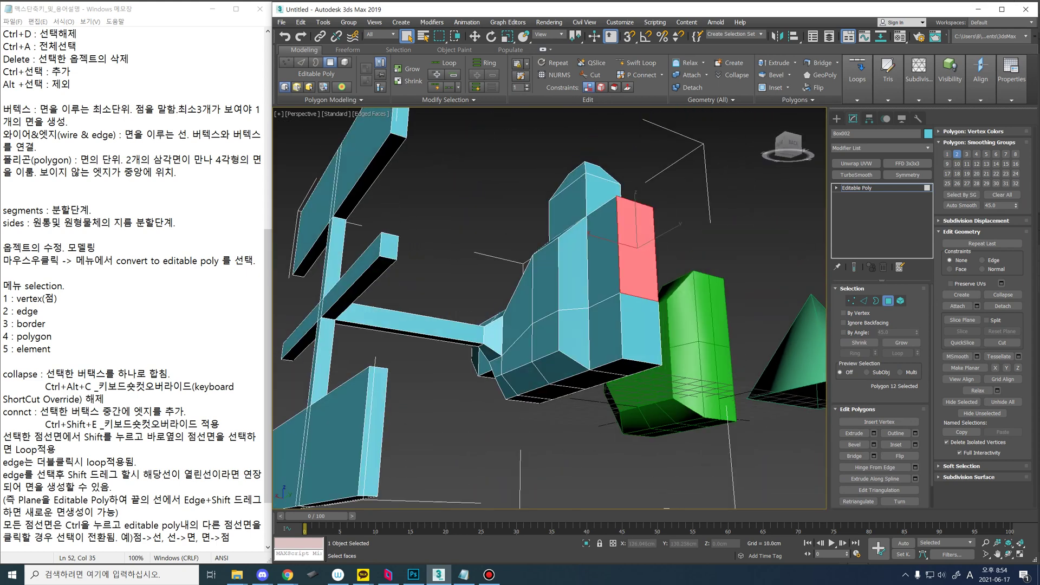
left_click(636, 321, "ctrl")
middle_click_drag(636, 322, 666, 347, "alt")
middle_click_drag(563, 310, 618, 276, "alt")
scroll(650, 319, "down", 4)
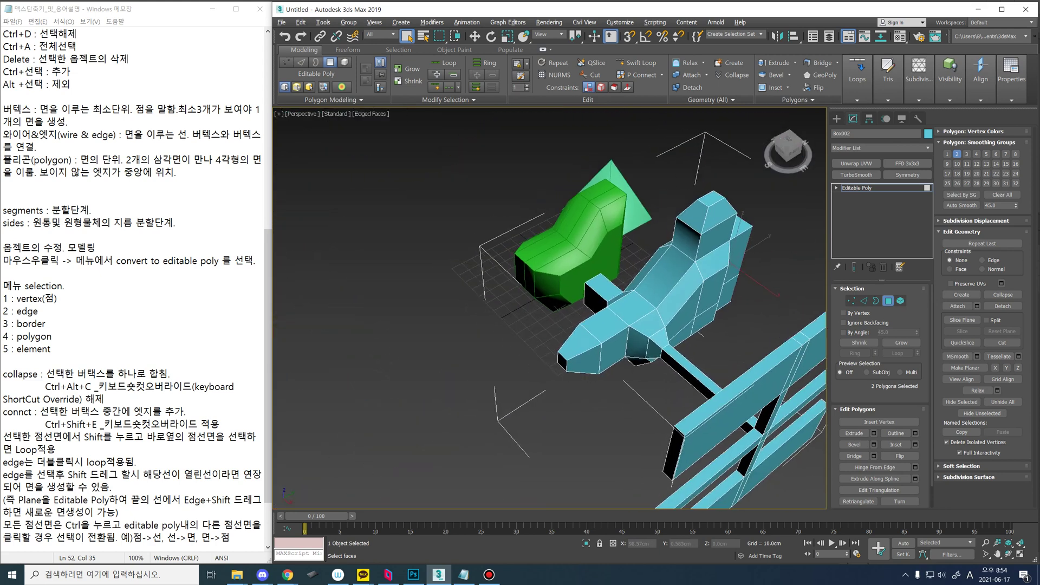
Step: Extrude the two top faces of the body's front block together by a small height using the Group type
left_click(604, 323)
mouse_move(605, 323)
middle_mouse_down("alt")
mouse_move(634, 301)
mouse_move(612, 323)
middle_mouse_up("alt")
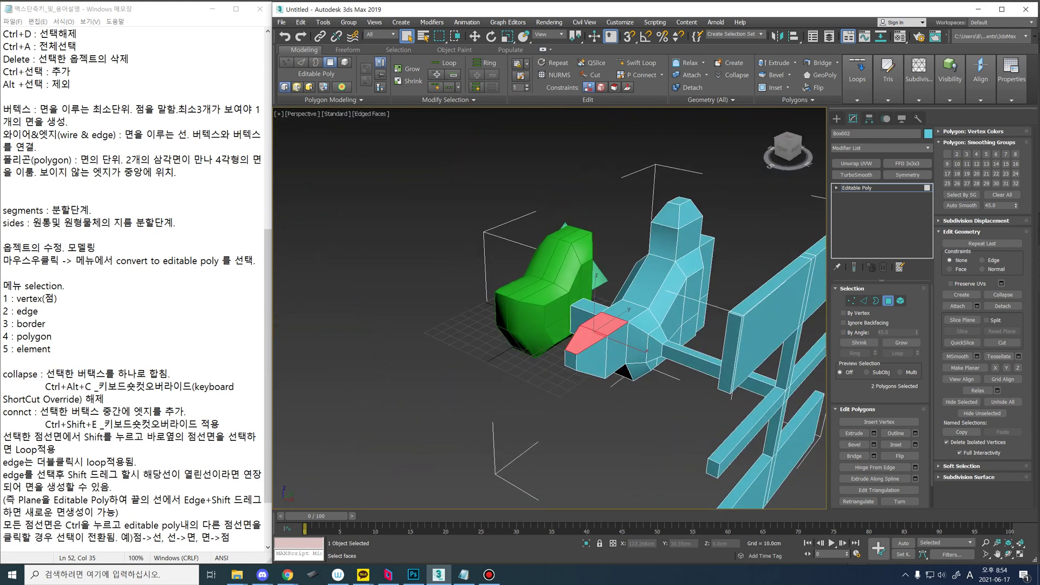
left_click(873, 433)
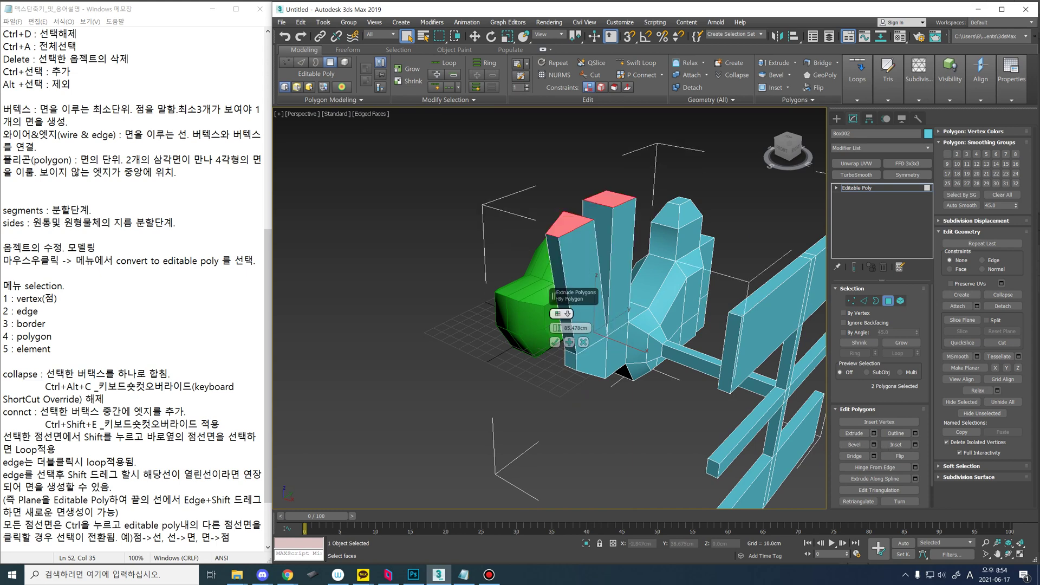
left_click(588, 322)
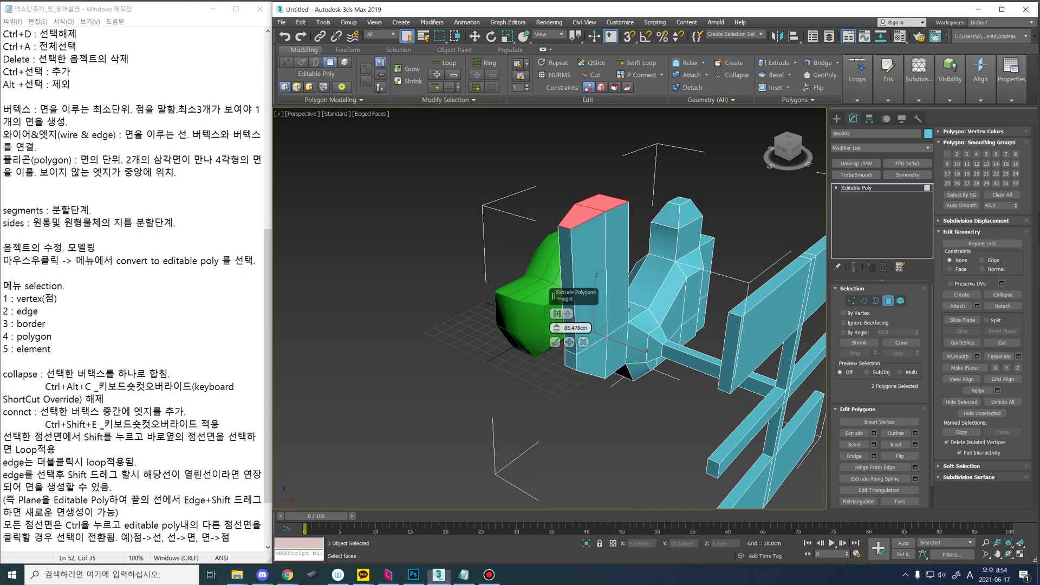
left_click_drag(556, 327, 556, 341)
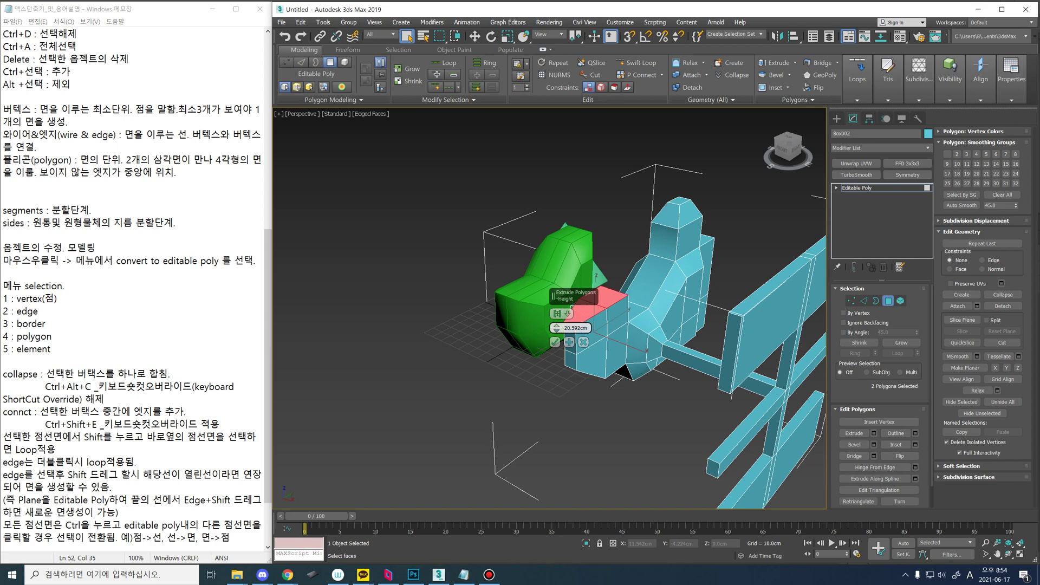
left_click(555, 343)
scroll(587, 342, "up", 3)
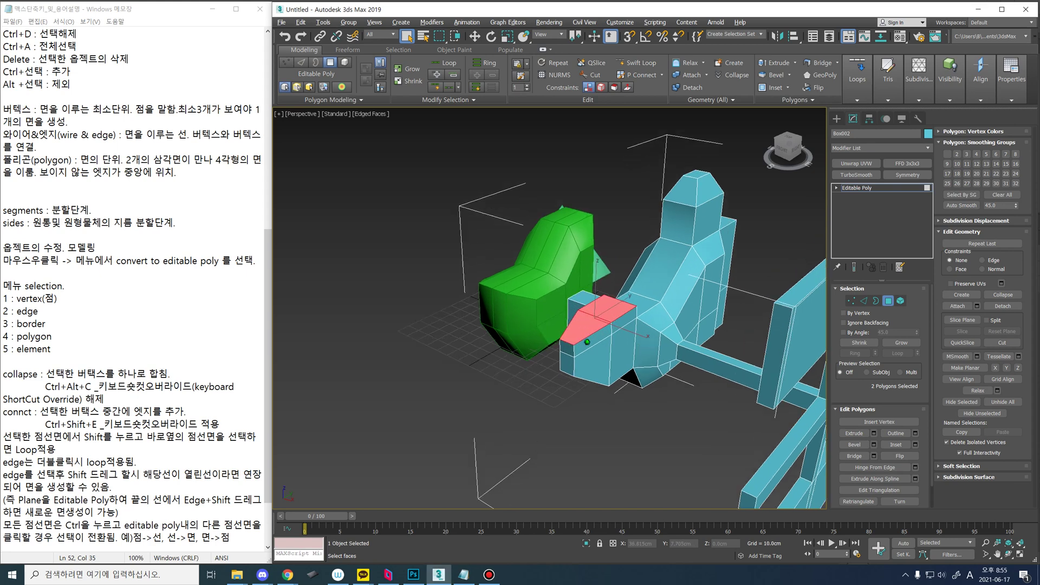
Step: Scale the raised top faces down to taper the front block, and clear the selection
key("r")
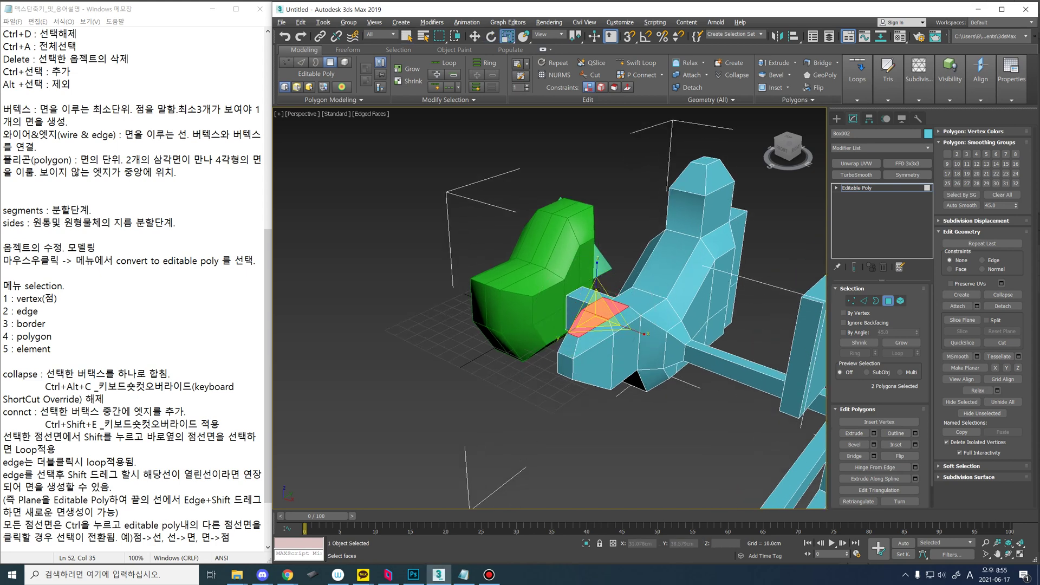
key("w")
middle_click_drag(585, 347, 572, 376, "alt")
key("ctrl+d")
Step: Inset the two tall end faces at the rear of the body as a group by 4.043 cm
middle_click_drag(678, 374, 618, 230, "alt")
left_click(605, 217)
key("q")
left_click(612, 296, "ctrl")
middle_click_drag(612, 296, 664, 363, "alt")
middle_click_drag(628, 325, 629, 373)
mouse_move(628, 373)
middle_mouse_down("alt")
mouse_move(620, 384)
mouse_move(644, 330)
mouse_move(631, 355)
mouse_move(588, 351)
mouse_move(642, 350)
mouse_move(594, 306)
mouse_move(567, 309)
mouse_move(613, 363)
middle_mouse_up("alt")
scroll(620, 379, "up", 2)
middle_click_drag(612, 363, 646, 358, "alt")
scroll(627, 318, "up", 3)
middle_click_drag(646, 358, 643, 345, "alt")
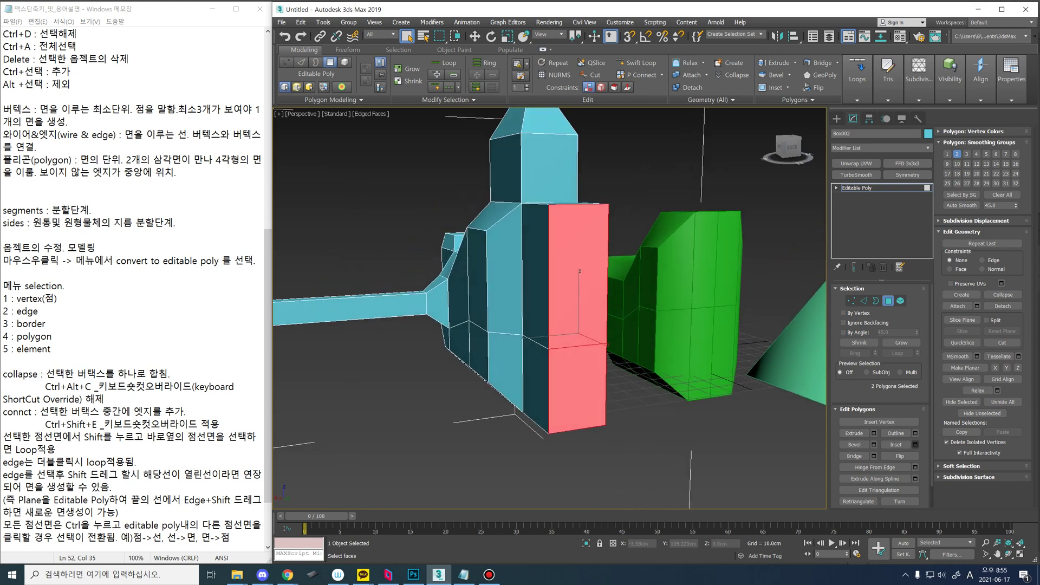
left_click(915, 445)
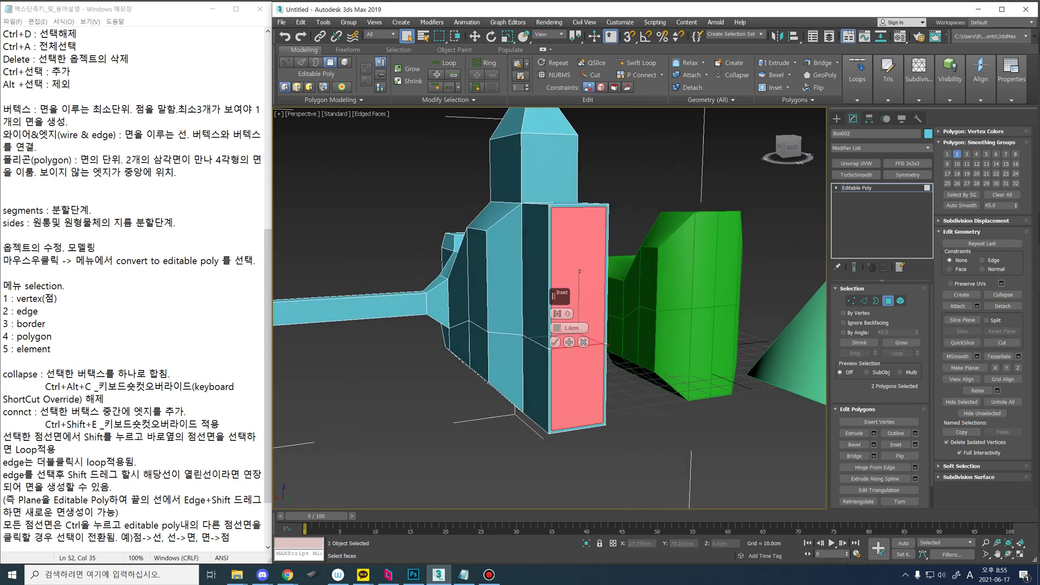
mouse_move(612, 350)
middle_mouse_down("alt")
mouse_move(651, 331)
mouse_move(617, 352)
mouse_move(610, 336)
middle_mouse_up("alt")
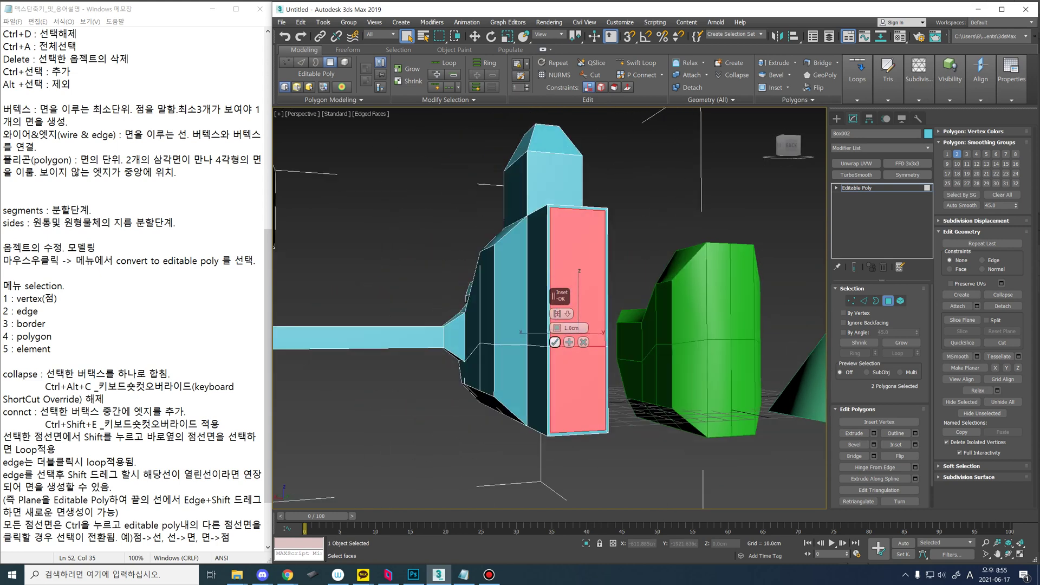
left_click_drag(556, 328, 556, 310)
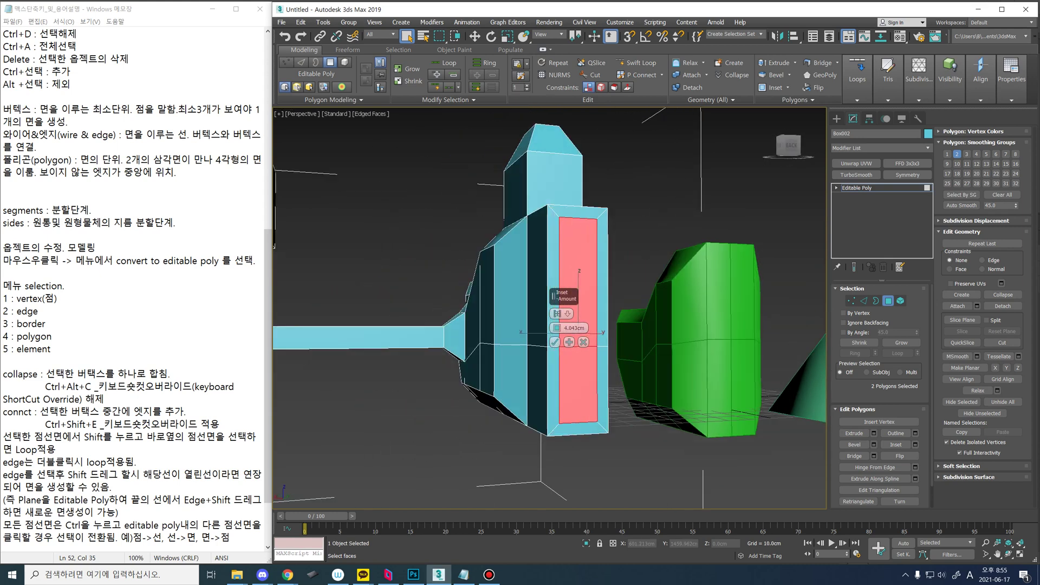
left_click(554, 342)
Step: Inset the same rear faces again by 4.043 cm, move them into the body to form a recess, and deselect them
middle_click_drag(554, 342, 543, 311, "alt")
left_click(916, 445)
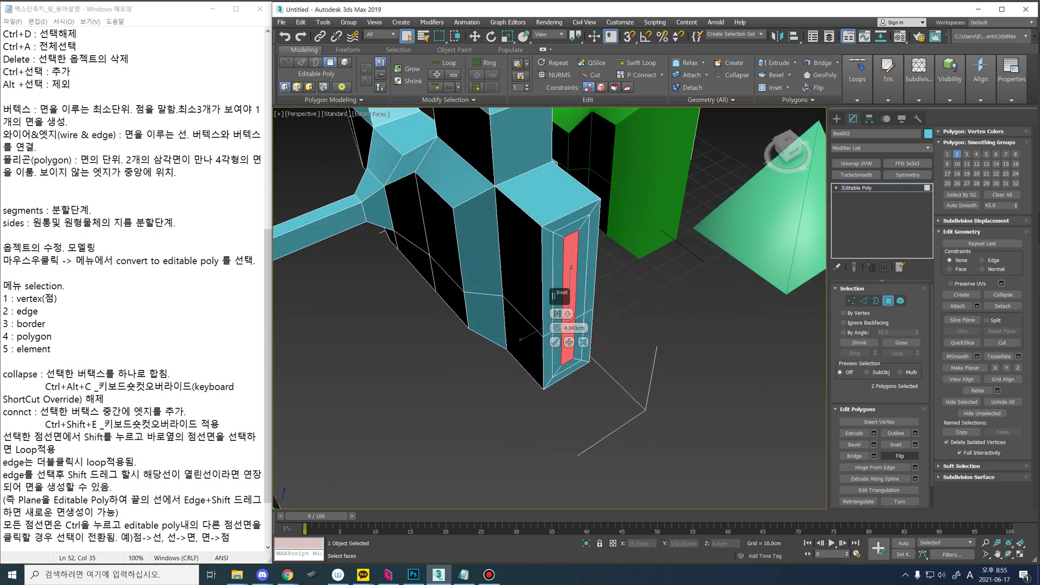
key("w")
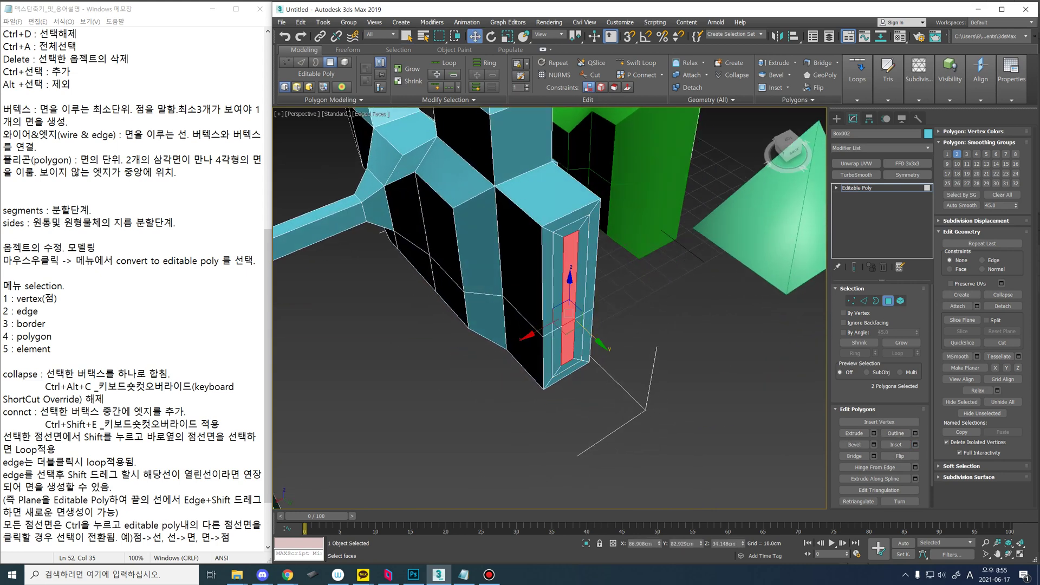
left_click_drag(588, 331, 572, 319)
middle_click_drag(573, 318, 596, 254, "alt")
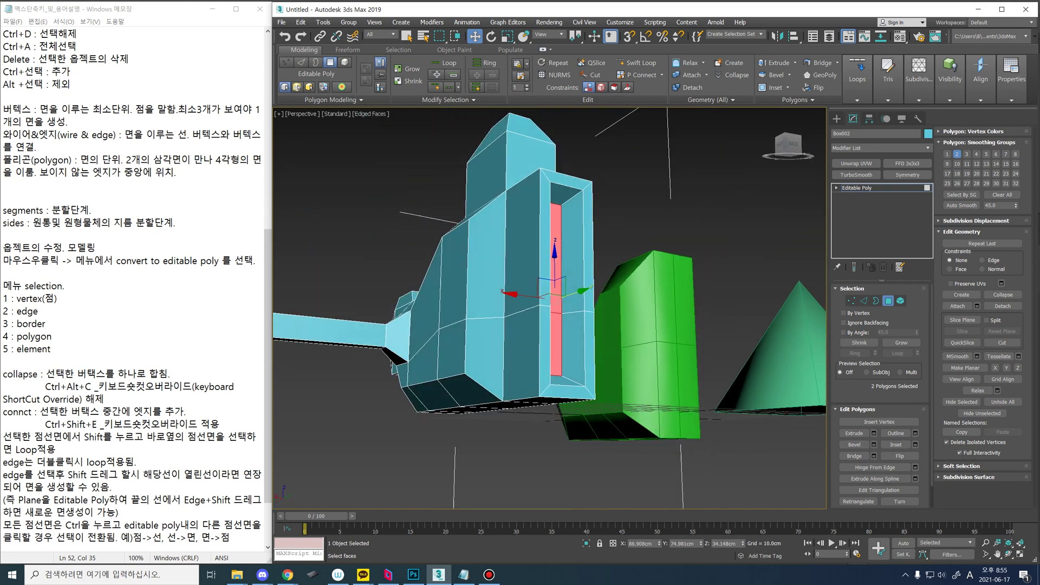
key("ctrl+d")
Step: Examine the recess at the rear of the body by selecting its two innermost faces, and clear the selection
middle_click_drag(645, 303, 628, 302)
scroll(628, 302, "down", 3)
middle_click_drag(547, 303, 534, 238, "alt")
scroll(550, 309, "up", 3)
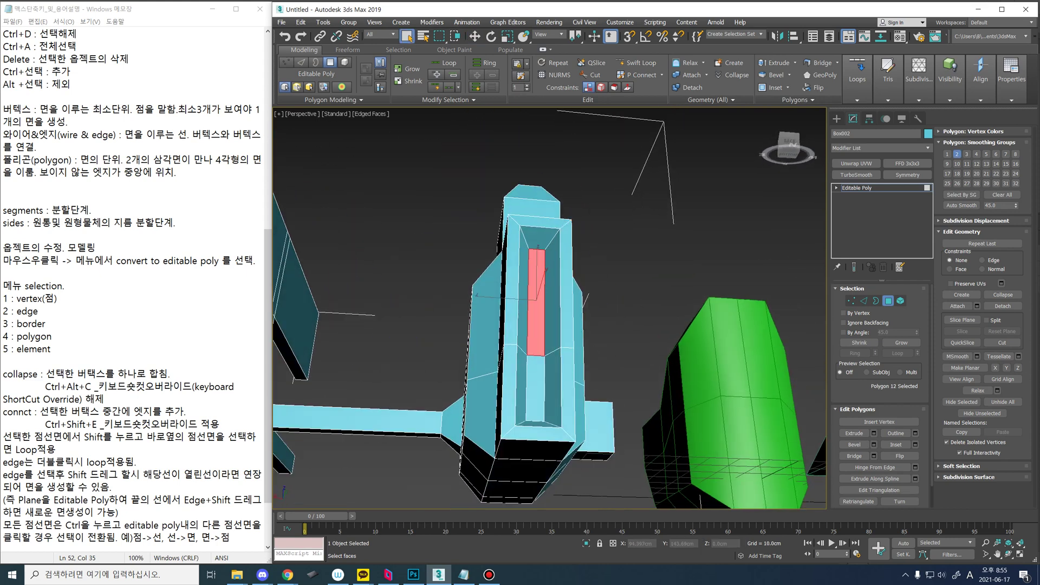
left_click(536, 385, "ctrl")
middle_click_drag(536, 386, 640, 388, "alt")
scroll(574, 442, "down", 3)
left_click(640, 401)
scroll(640, 401, "down", 3)
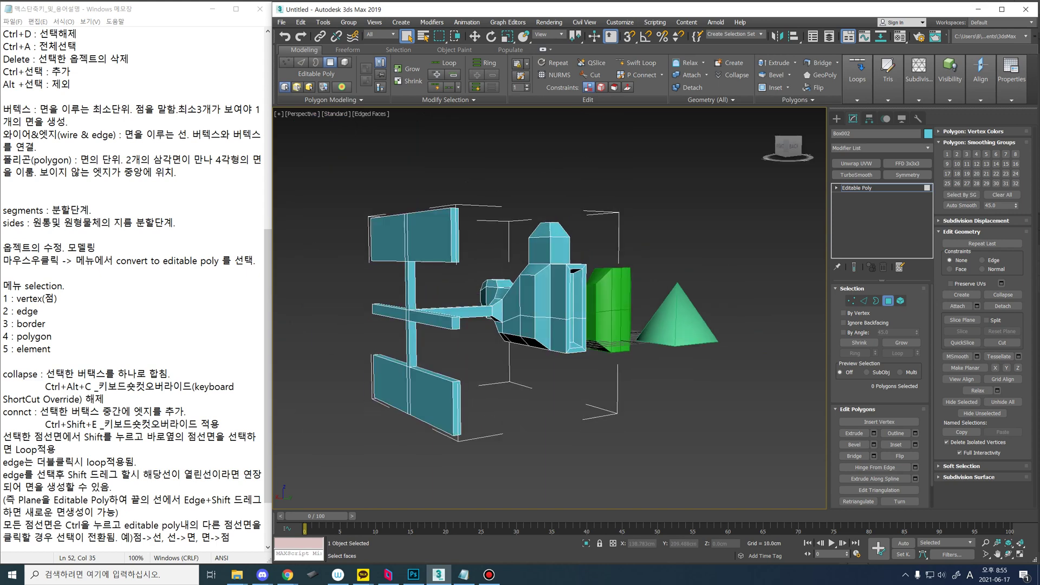
Step: Bevel the two stacked side faces of the body outward by about 16 cm with an outline of about -7.1 cm, and deselect them
middle_click_drag(520, 304, 591, 388, "alt")
scroll(553, 309, "up", 2)
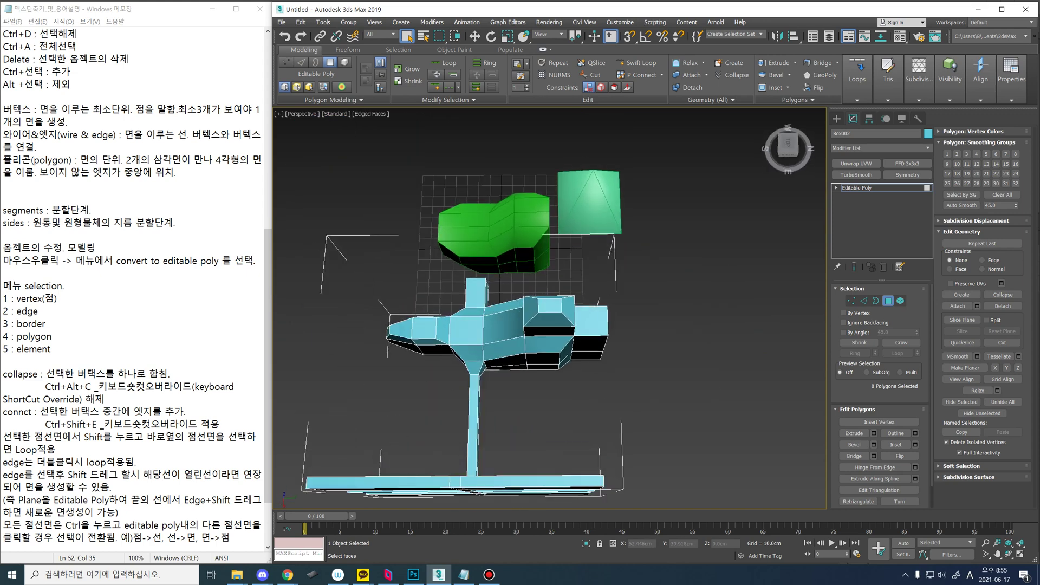
left_click(551, 308)
middle_click_drag(551, 307, 557, 316)
middle_click_drag(545, 401, 510, 298, "alt")
scroll(577, 353, "up", 3)
scroll(699, 295, "down", 3)
middle_click_drag(618, 260, 623, 252, "alt")
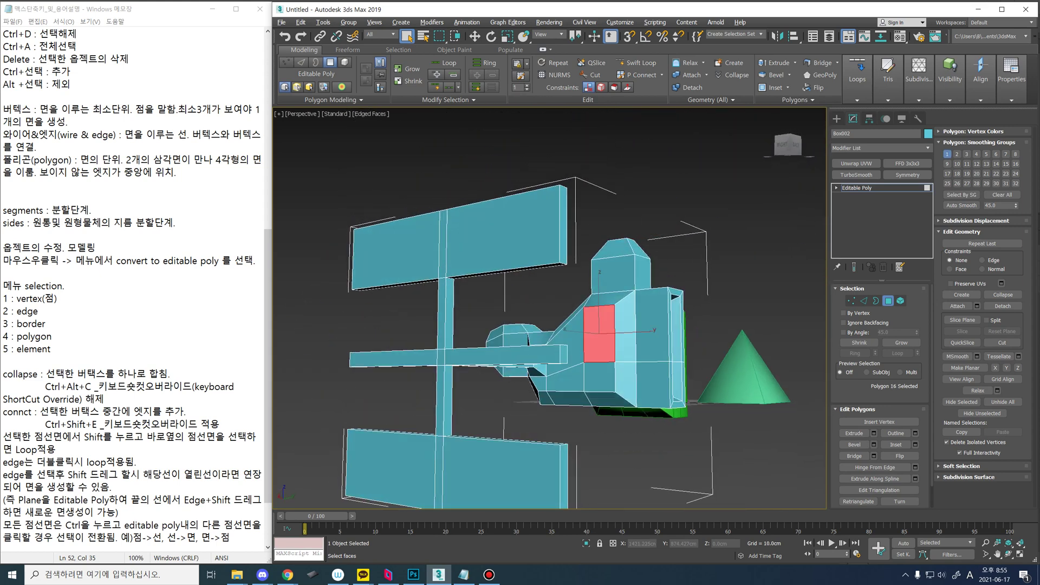
left_click(599, 376, "ctrl")
middle_click_drag(599, 376, 576, 403, "alt")
scroll(576, 404, "up", 3)
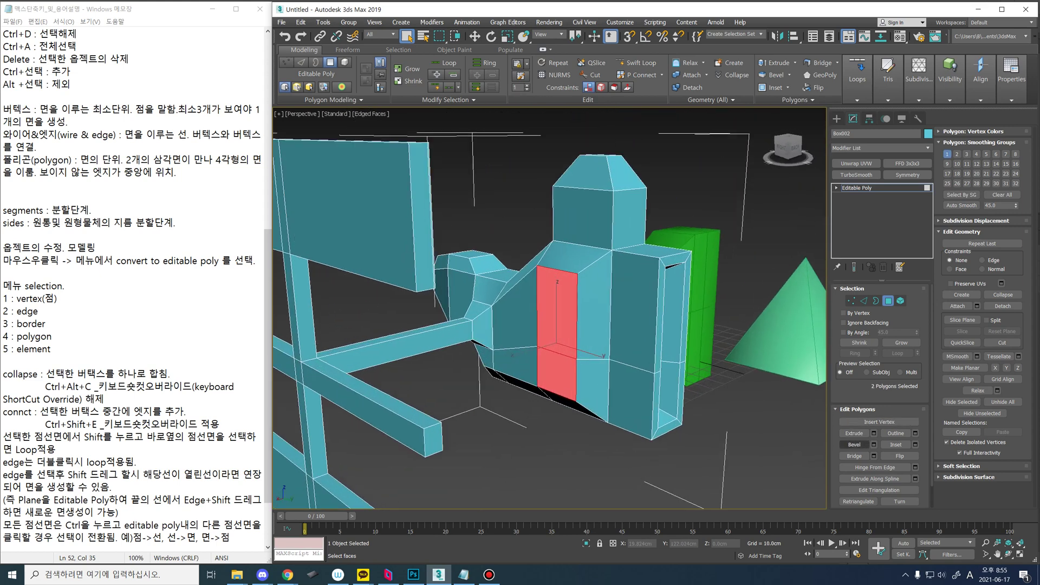
middle_click_drag(557, 328, 615, 260, "alt")
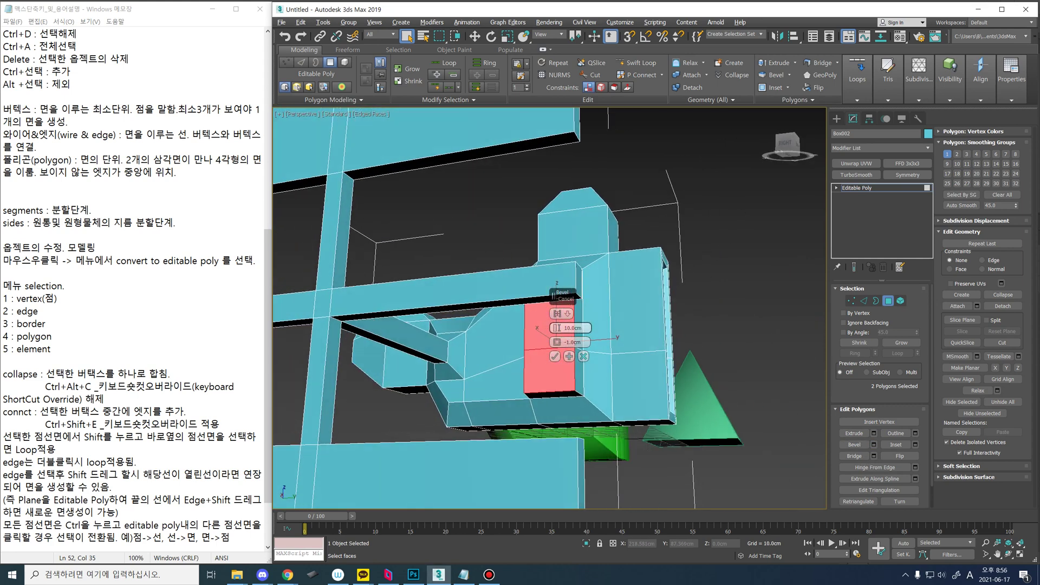
middle_click_drag(572, 377, 574, 396, "alt")
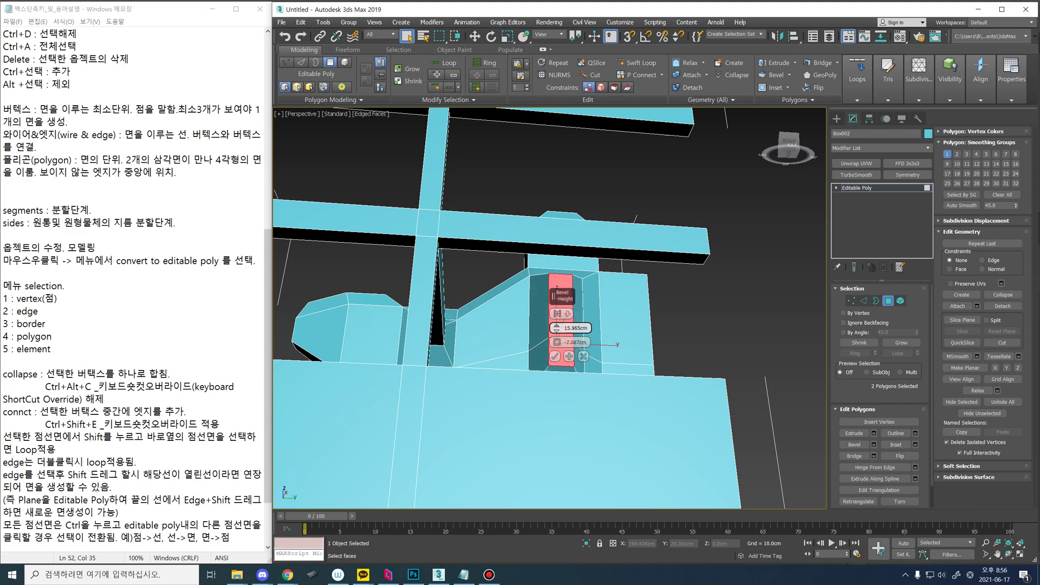
middle_click_drag(557, 328, 617, 352, "alt")
middle_click_drag(637, 390, 672, 388, "alt")
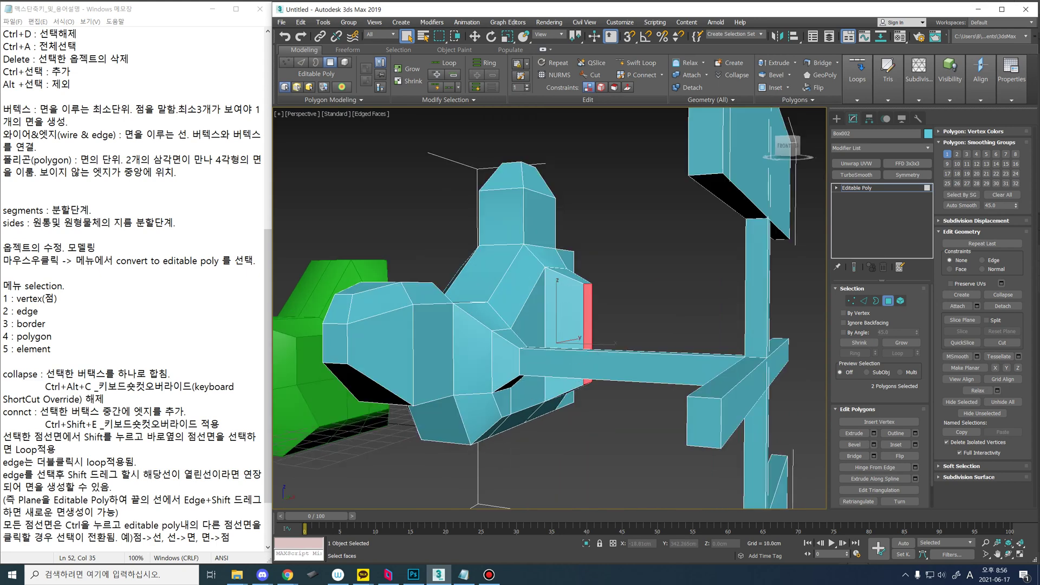
mouse_move(769, 325)
middle_mouse_down("alt")
mouse_move(631, 331)
mouse_move(664, 344)
mouse_move(691, 373)
mouse_move(758, 346)
mouse_move(770, 327)
mouse_move(797, 336)
mouse_move(788, 331)
middle_mouse_up("alt")
left_click(678, 321)
Step: Clone the nine outer faces of the upper, middle and lower side panels outward, away from the body, as a new element
scroll(678, 321, "down", 4)
scroll(631, 332, "up", 2)
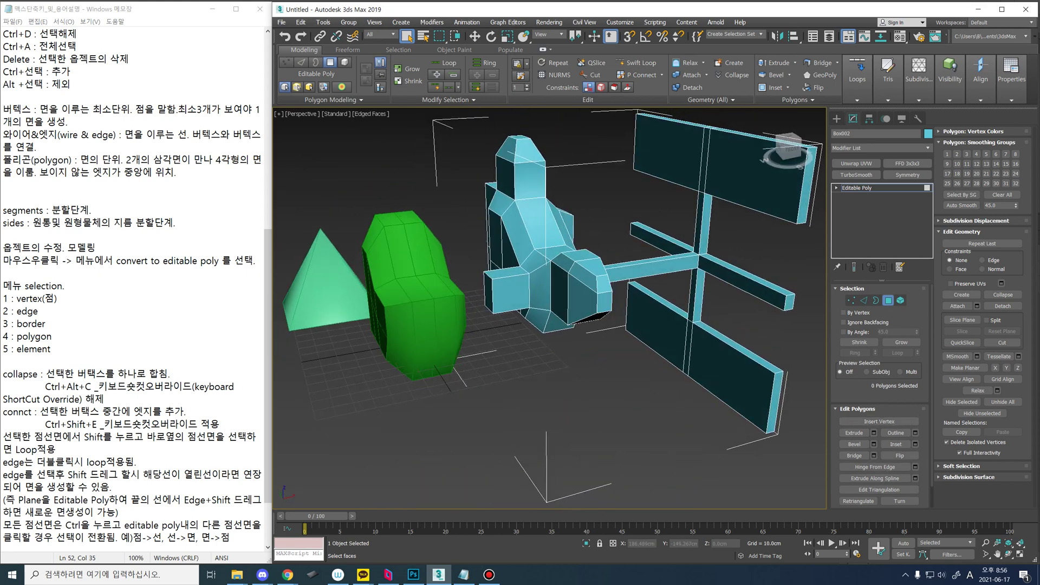
scroll(880, 380, "down", 1)
middle_click_drag(640, 336, 791, 325, "alt")
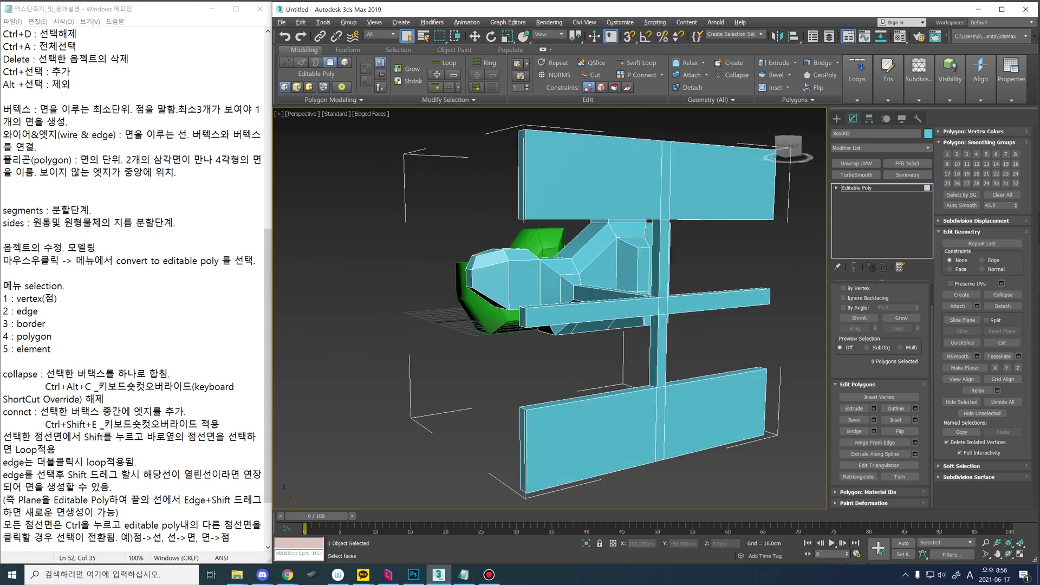
left_click(623, 182)
left_click(665, 181, "ctrl")
left_click(704, 185, "ctrl")
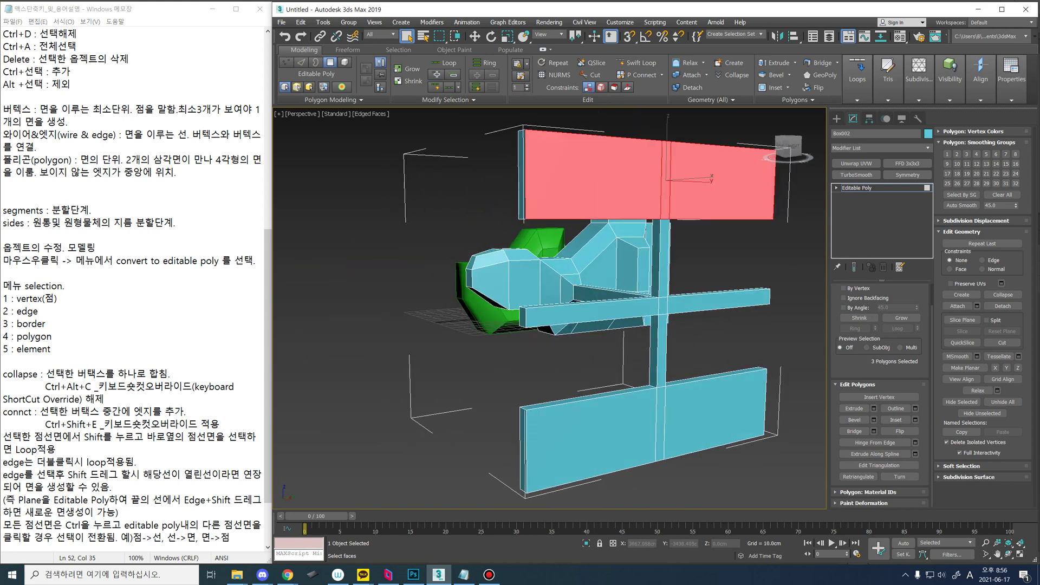
left_click(629, 433, "ctrl")
left_click(661, 425, "ctrl")
left_click(693, 417, "ctrl")
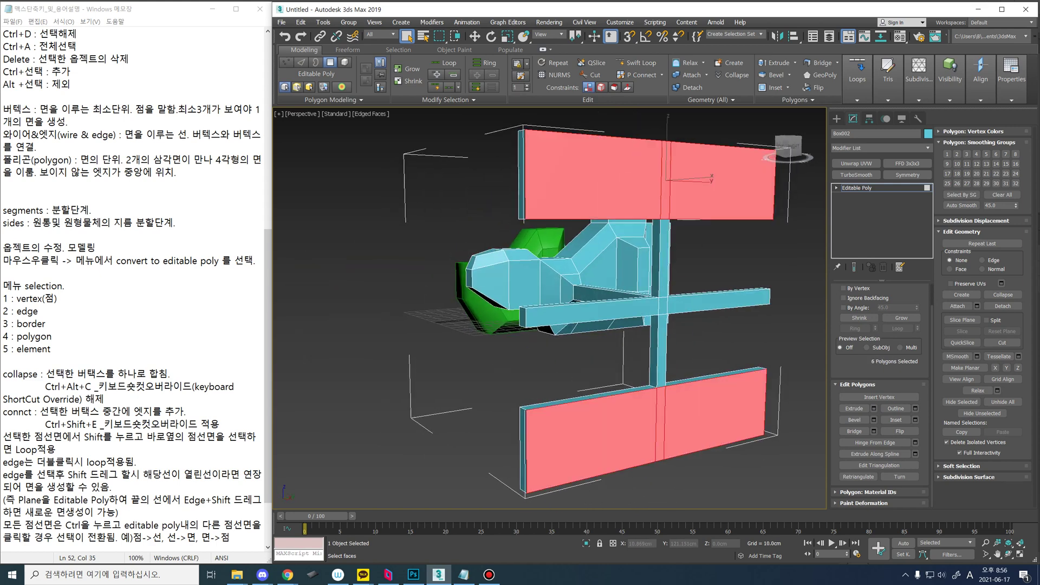
left_click(591, 315, "ctrl")
left_click(660, 306, "ctrl")
left_click(716, 301, "ctrl")
middle_click_drag(715, 301, 672, 303, "alt")
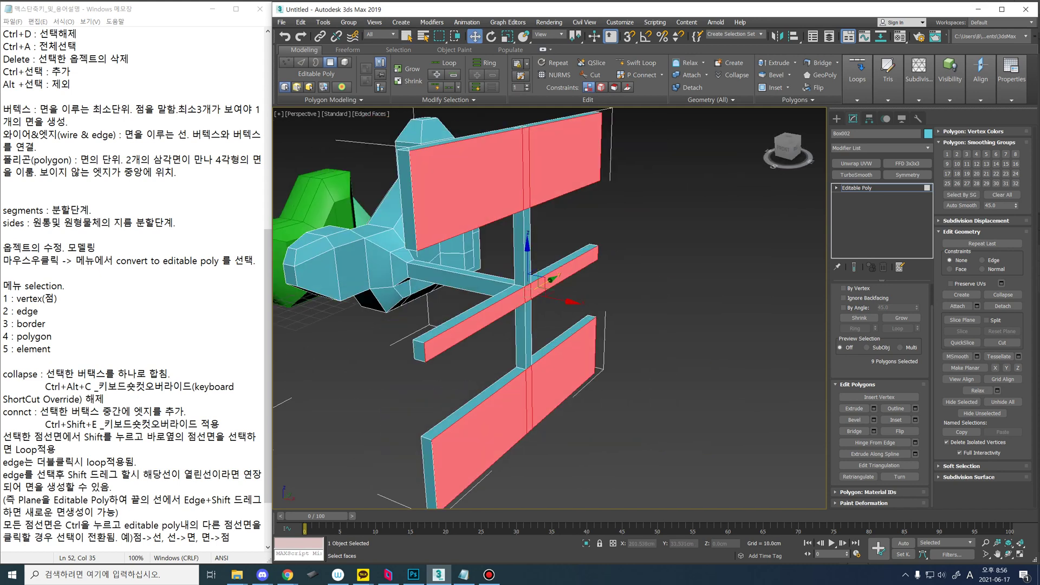
left_click_drag(542, 281, 616, 289, "shift")
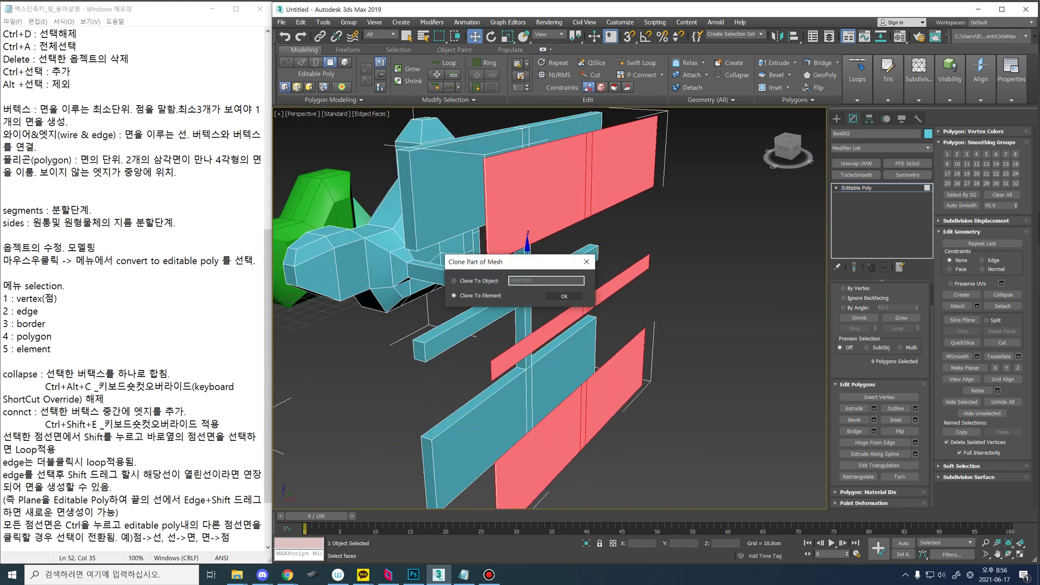
left_click(564, 297)
Step: Select the three cloned panel faces as elements, flip them, and deselect them
mouse_move(564, 297)
middle_mouse_down("alt")
mouse_move(522, 274)
mouse_move(575, 287)
mouse_move(623, 252)
mouse_move(606, 336)
mouse_move(596, 323)
mouse_move(542, 341)
mouse_move(563, 349)
middle_mouse_up("alt")
scroll(523, 273, "down", 3)
left_click(634, 311)
key("5")
left_click(619, 237)
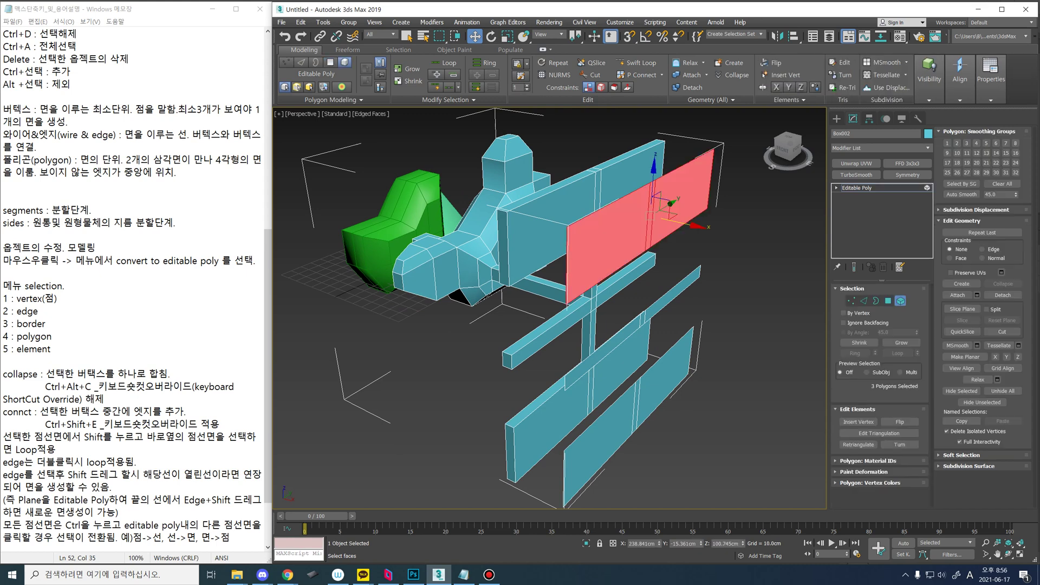
key("q")
left_click(631, 332, "ctrl")
left_click(628, 414, "ctrl")
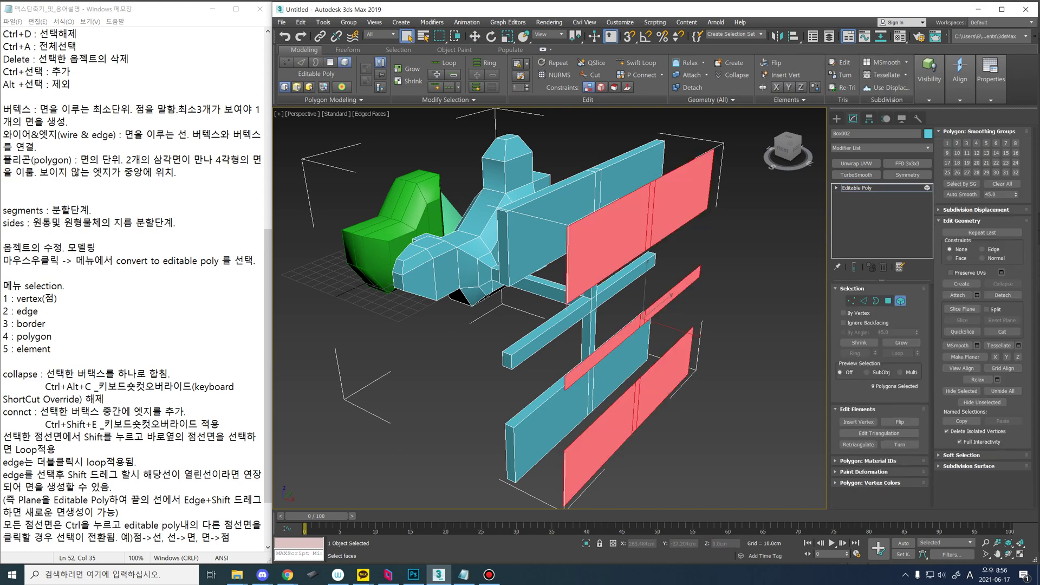
middle_click_drag(628, 415, 661, 357, "alt")
left_click(899, 422)
left_click(769, 347)
Step: Extend the open borders of the three cloned panels outward to give them thickness, and cap the open ends
key("3")
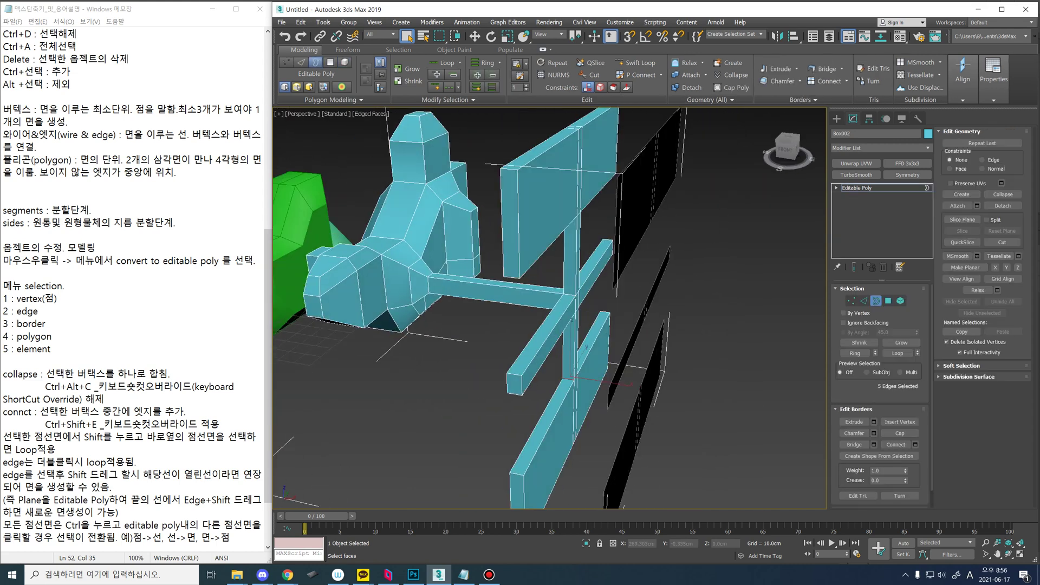
scroll(550, 308, "down", 5)
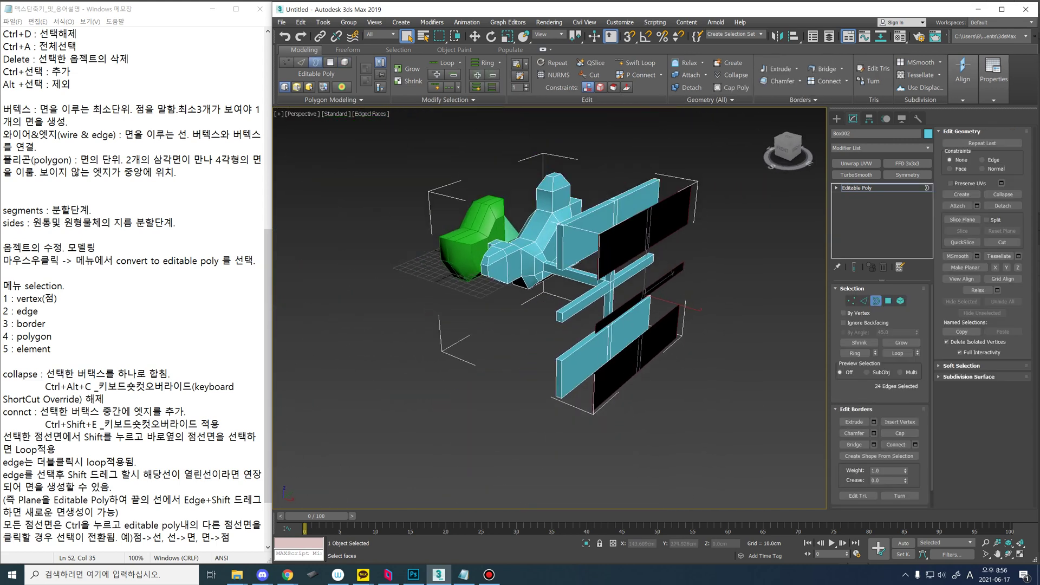
middle_click_drag(661, 330, 688, 315, "alt")
scroll(693, 312, "up", 5)
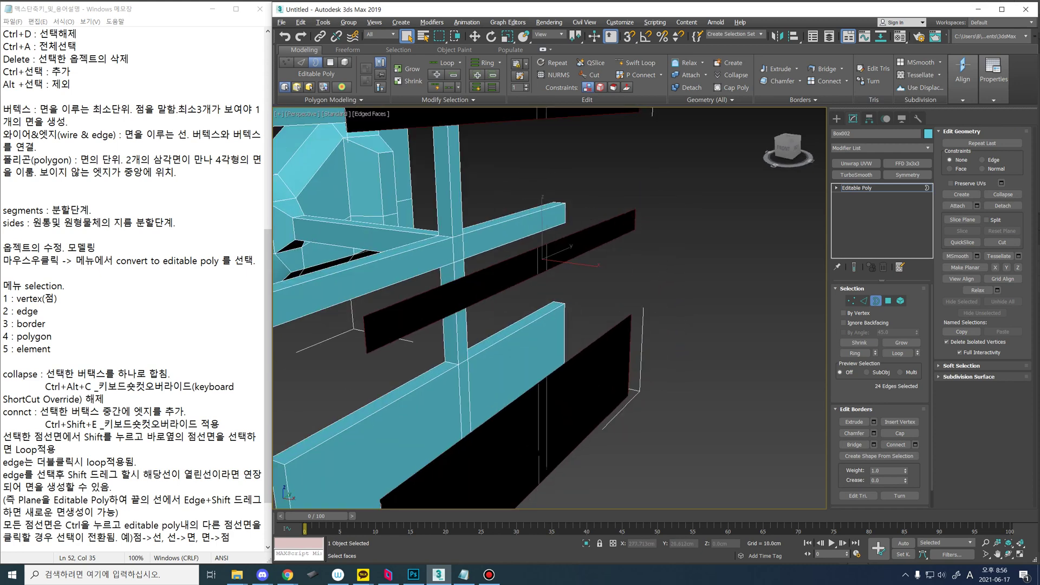
scroll(694, 312, "down", 4)
left_click_drag(645, 305, 654, 306, "shift")
middle_click_drag(654, 306, 710, 309, "alt")
key("q")
key("alt+p")
key("alt+p")
middle_click_drag(537, 312, 523, 374, "alt")
Step: Select the redundant edge loops around the middle of the three outer panels, remove them, and leave sub-object editing
scroll(596, 341, "up", 4)
key("2")
left_click(592, 314)
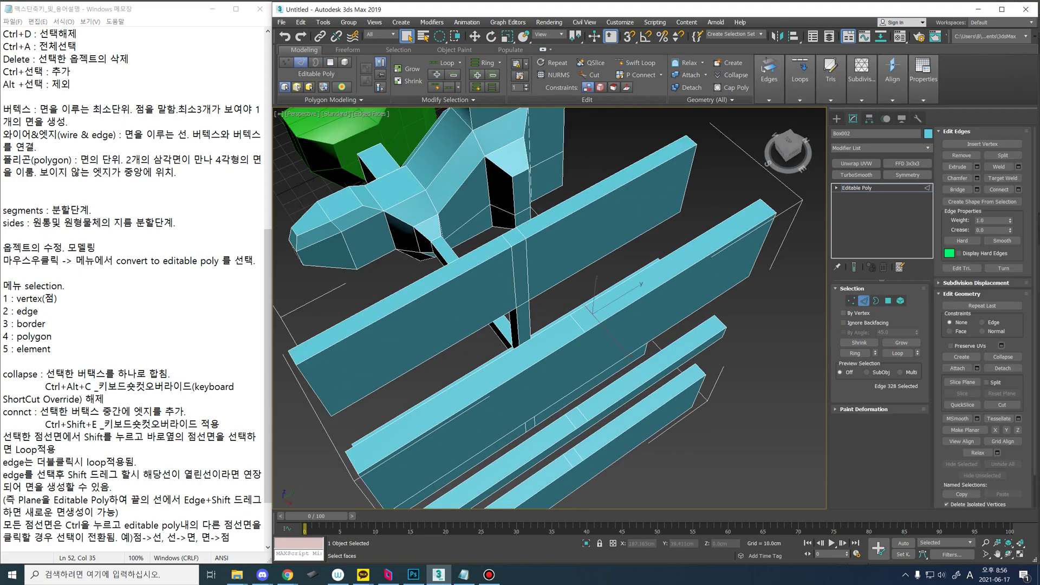
middle_click_drag(637, 311, 640, 129, "alt")
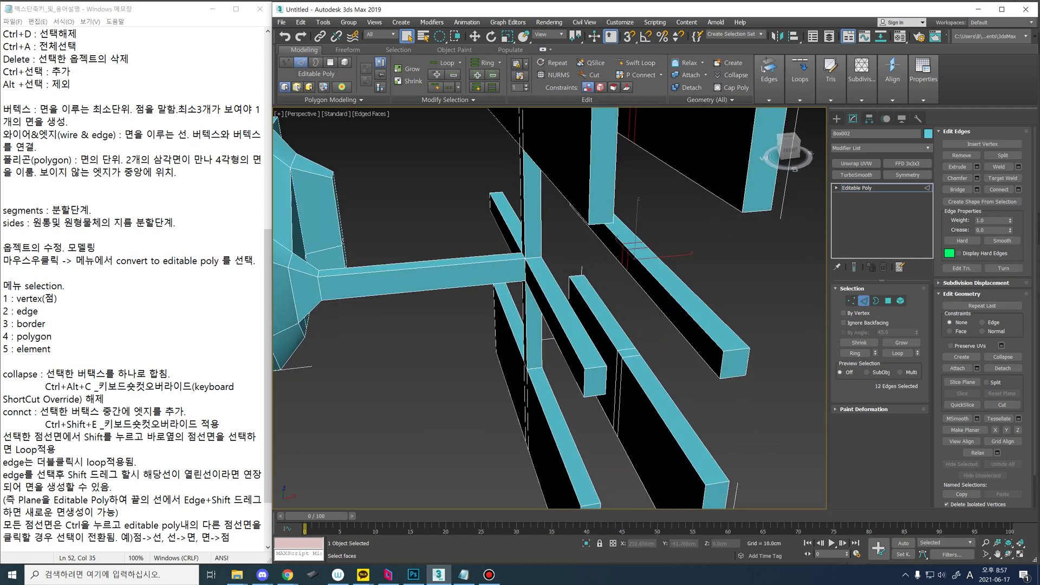
middle_click_drag(596, 315, 596, 277, "alt")
scroll(488, 295, "down", 3)
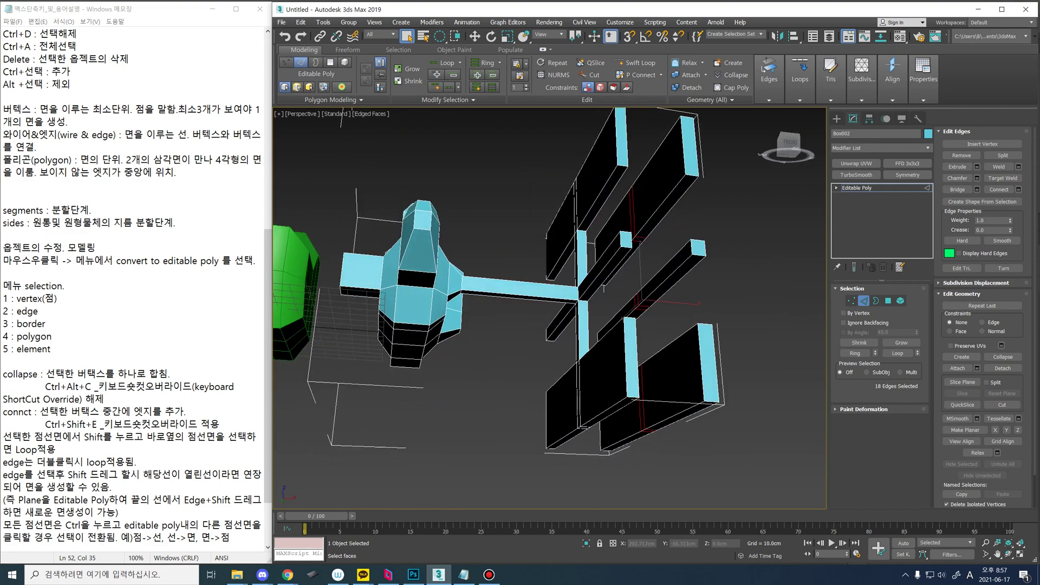
middle_click_drag(775, 260, 721, 374, "alt")
scroll(710, 328, "down", 3)
scroll(710, 328, "up", 3)
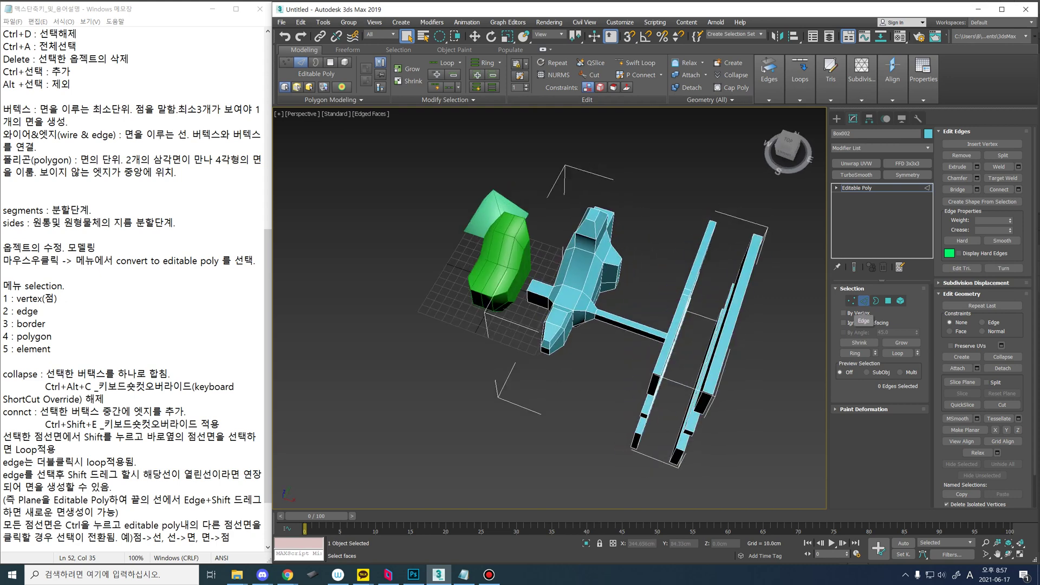
left_click(875, 301)
middle_click_drag(689, 336, 655, 311, "alt")
key("3")
left_click(457, 304)
left_click(423, 282)
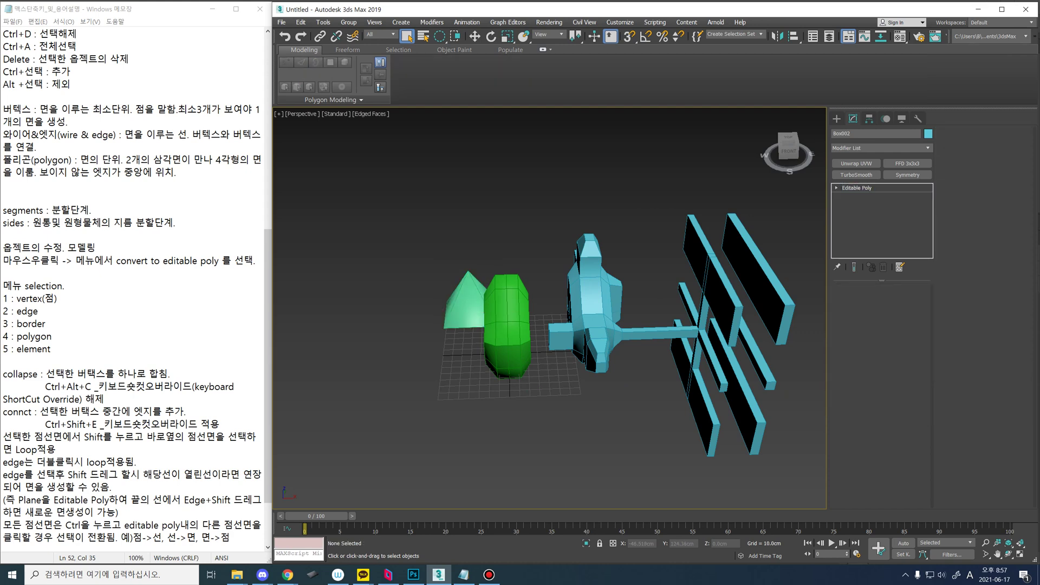
Step: Attach the green pyramid to the body with the side panels
left_click(465, 306)
left_click(590, 301)
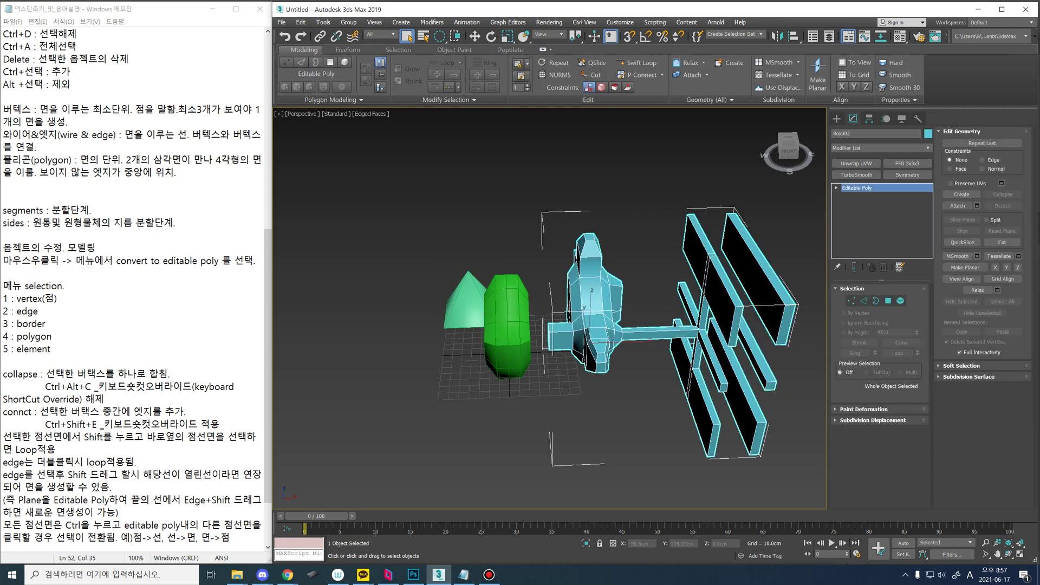
left_click(467, 295)
left_click(593, 352)
middle_click_drag(607, 312, 694, 303, "alt")
scroll(661, 320, "up", 2)
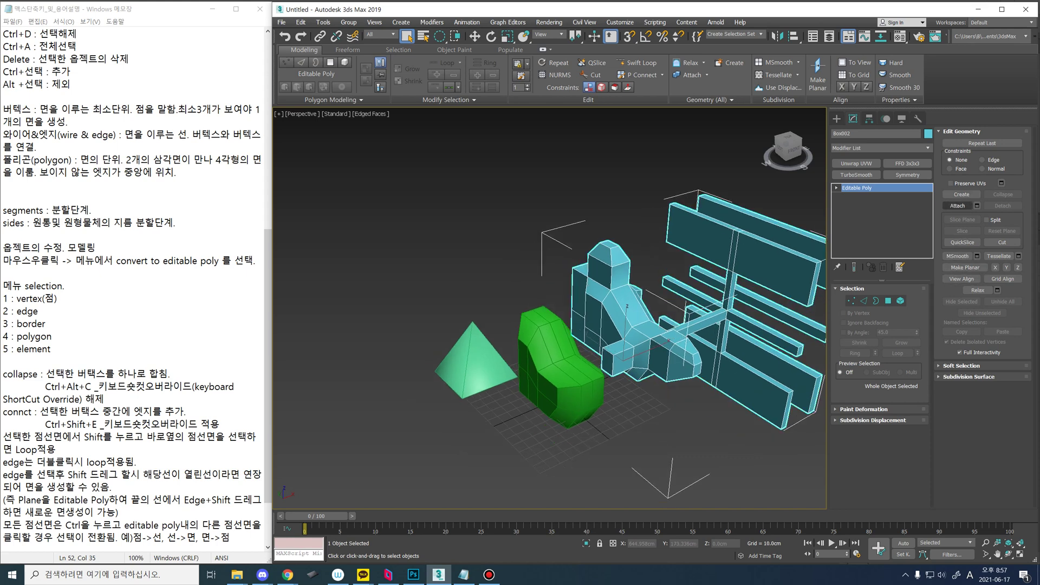
left_click(689, 75)
left_click(485, 353)
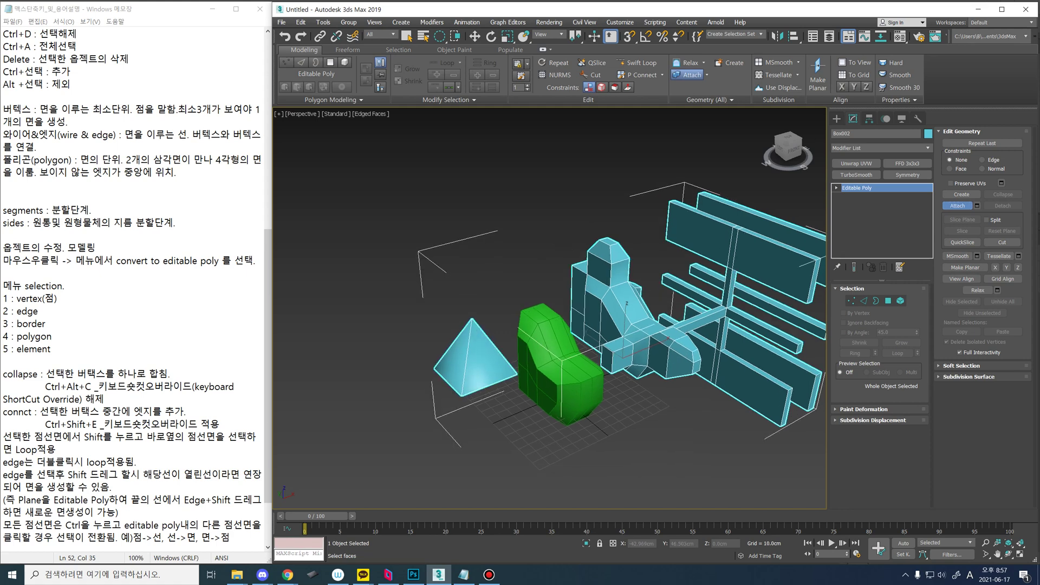
middle_click_drag(485, 354, 478, 392, "alt")
right_click(478, 393)
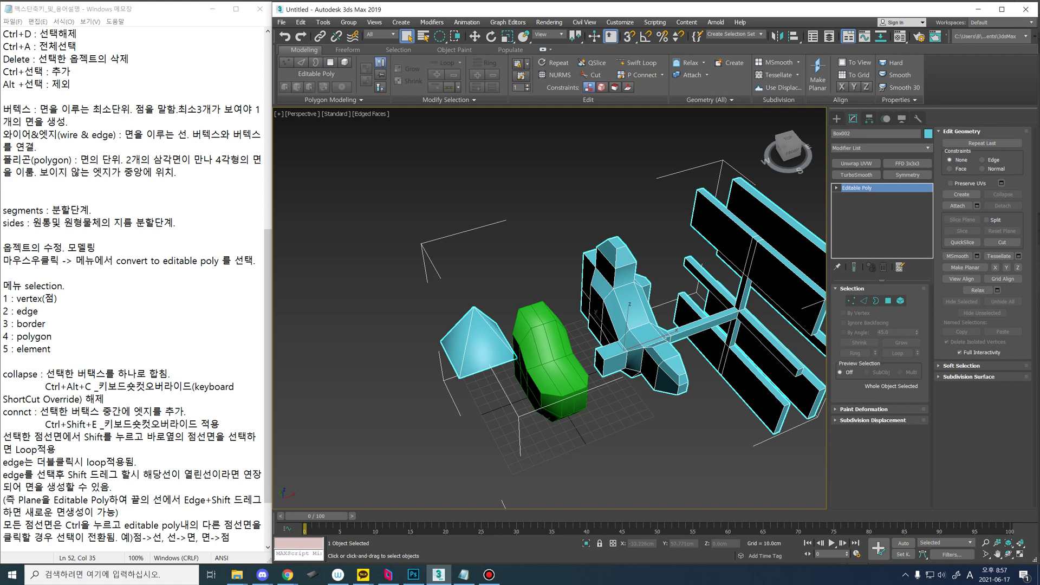
Step: Select the attached pyramid as an element and move it along X to the body
key("5")
left_click(480, 347)
middle_click_drag(542, 363, 504, 371, "alt")
key("w")
left_click_drag(477, 313, 604, 313)
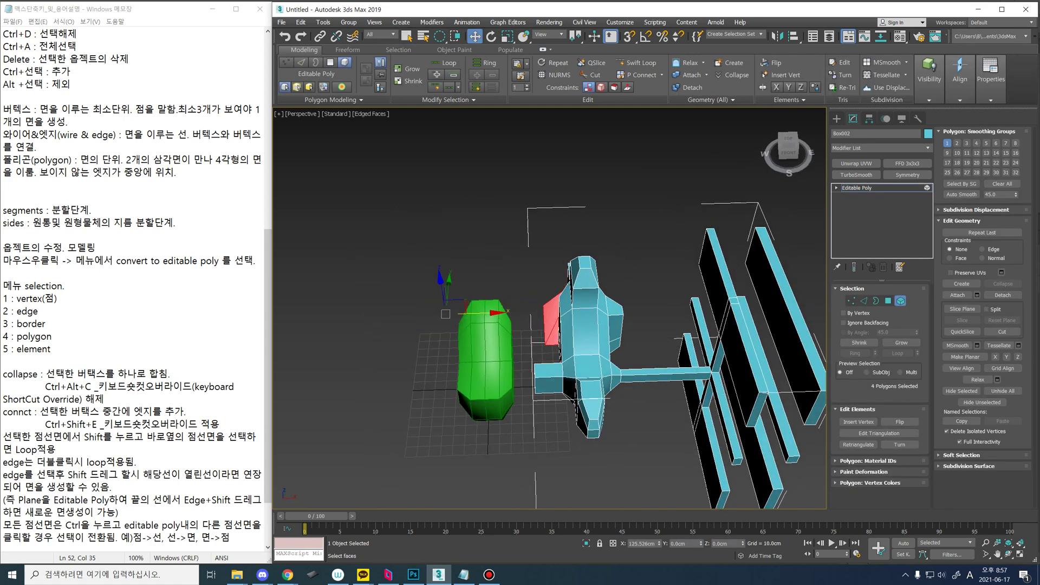
left_click(587, 332)
key("ctrl+z")
Step: Scale the pyramid element down in X and Y into a thin spike and place it upright on top of the body's tower
middle_click_drag(588, 338, 607, 353, "alt")
key("e")
key("r")
left_click_drag(521, 259, 521, 305)
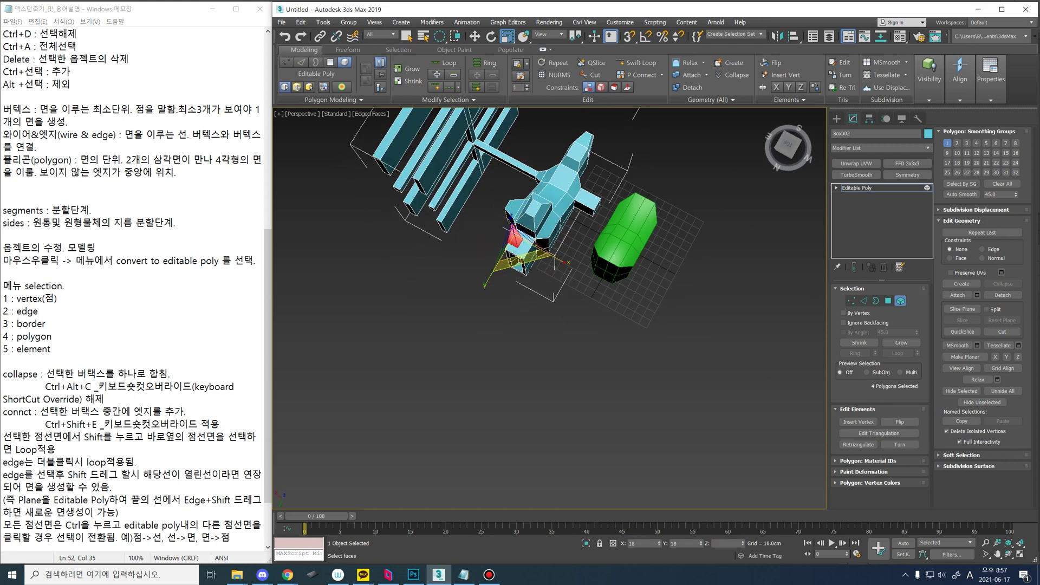
middle_click_drag(521, 304, 434, 222, "alt")
key("w")
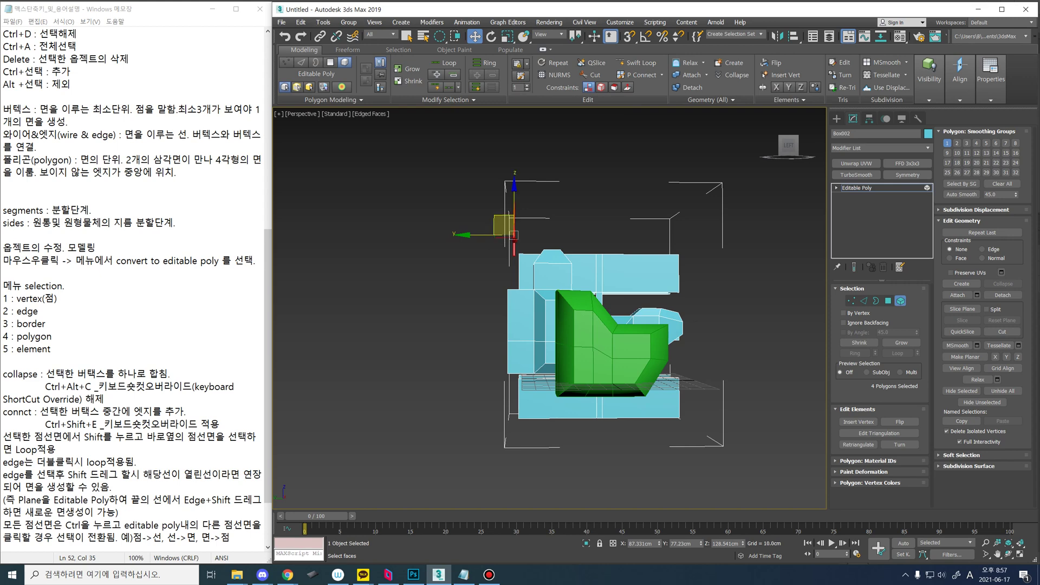
left_click_drag(504, 224, 538, 220)
middle_click_drag(538, 220, 423, 232, "alt")
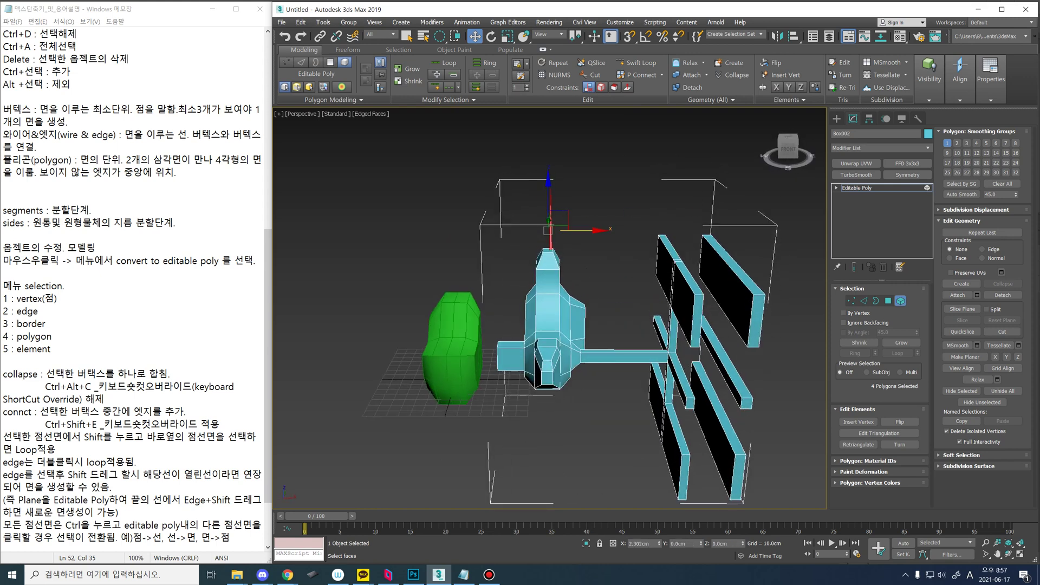
Step: Examine the body, its spike and the side panels from several angles, and leave element editing
middle_click_drag(542, 304, 542, 271, "alt")
scroll(550, 308, "down", 5)
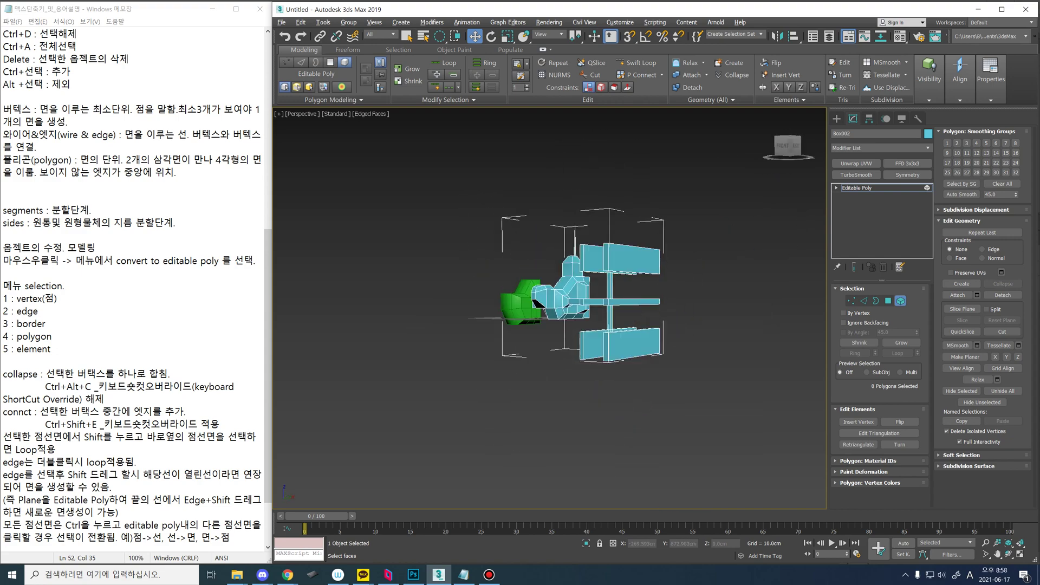
scroll(550, 308, "up", 7)
scroll(550, 308, "down", 5)
middle_click_drag(550, 307, 606, 350, "alt")
scroll(563, 304, "down", 2)
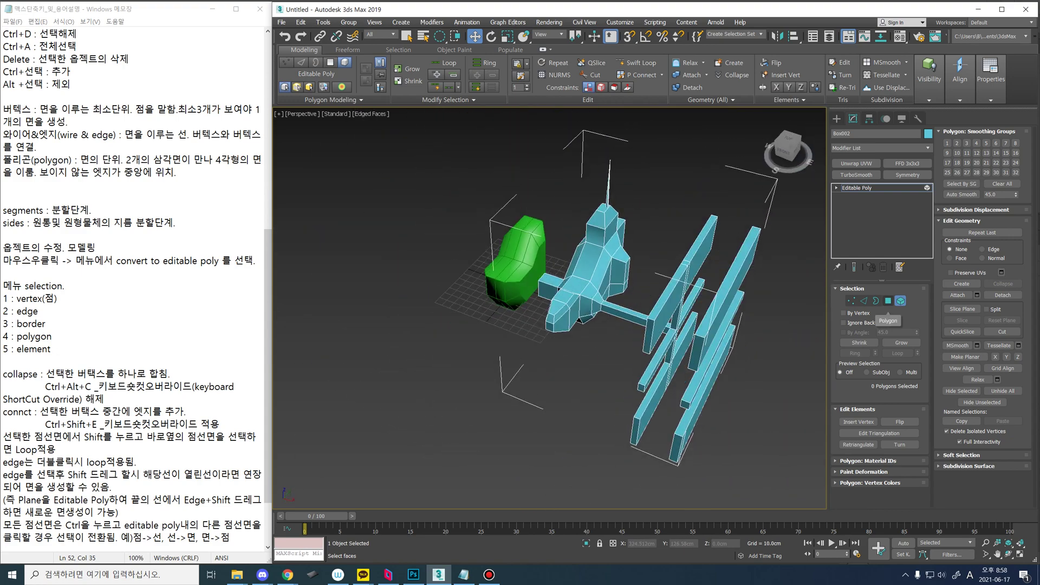
left_click(900, 301)
middle_click_drag(606, 304, 575, 339)
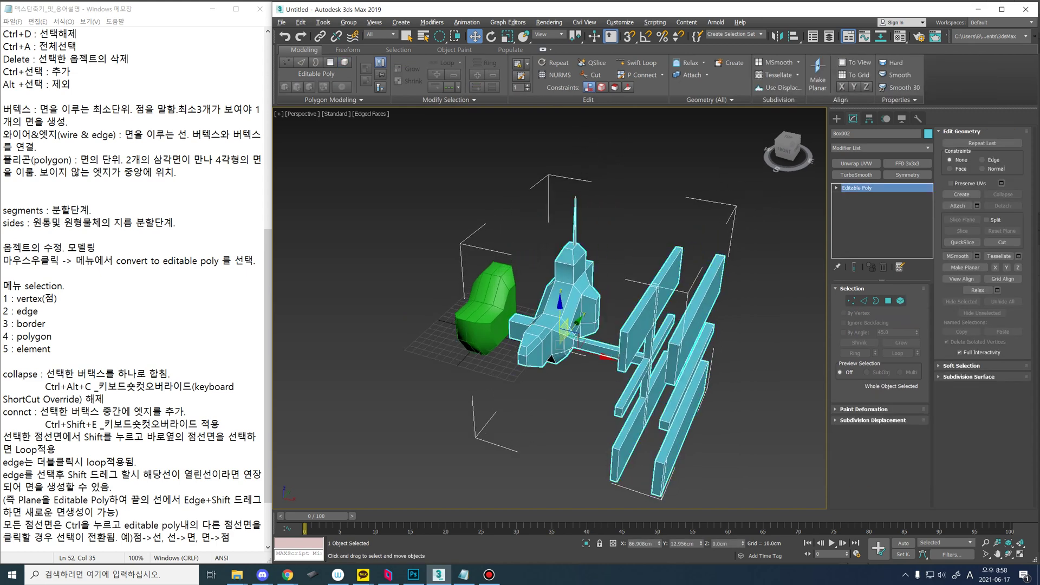
middle_click_drag(518, 325, 496, 325, "alt")
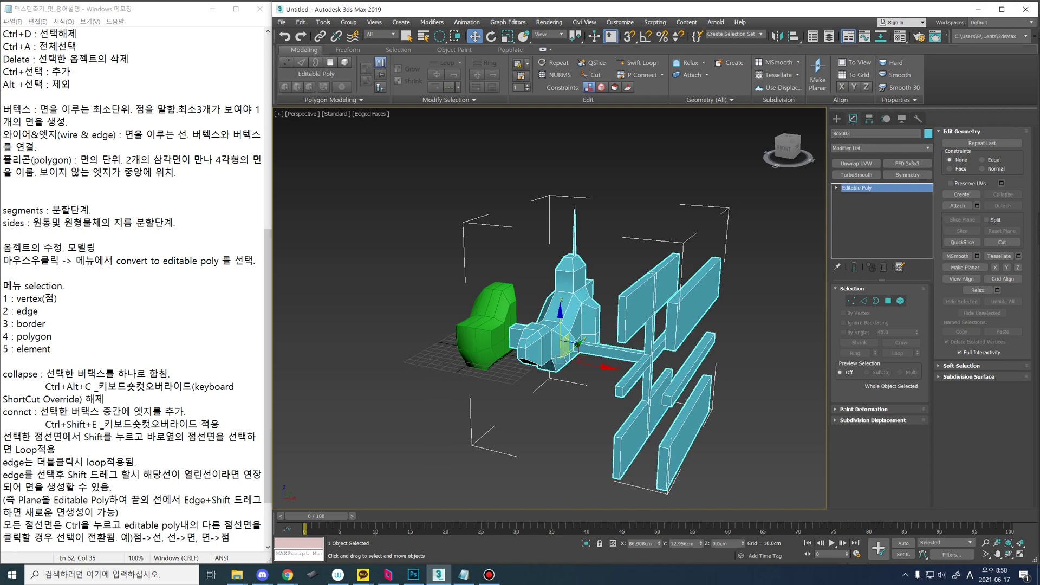
middle_click_drag(603, 353, 518, 423)
scroll(518, 328, "up", 2)
scroll(545, 357, "down", 2)
scroll(594, 317, "down", 2)
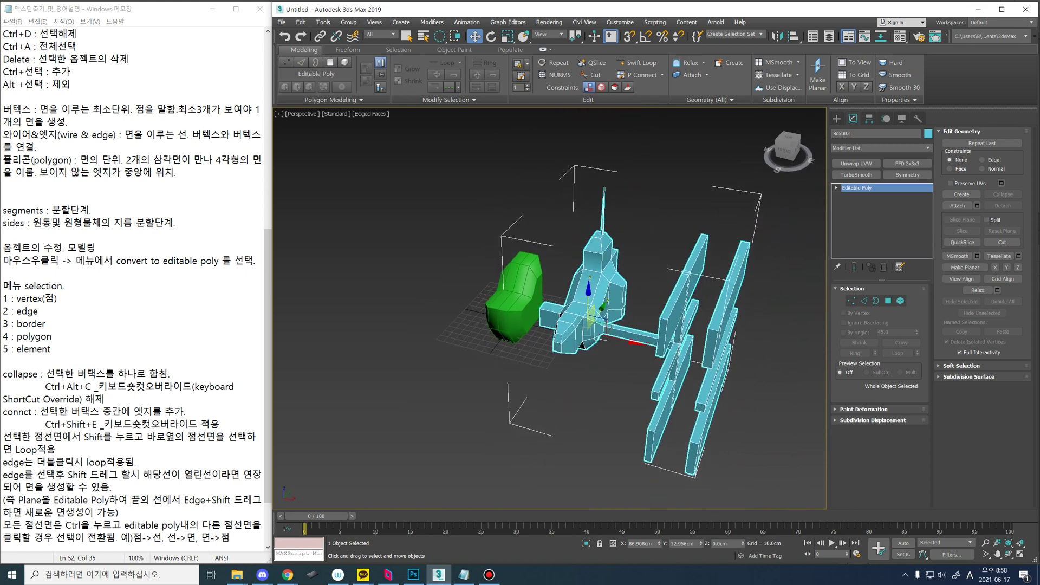
Step: Add a Symmetry modifier with mirror axis X to the model and set the model's X position to 0
left_click(880, 148)
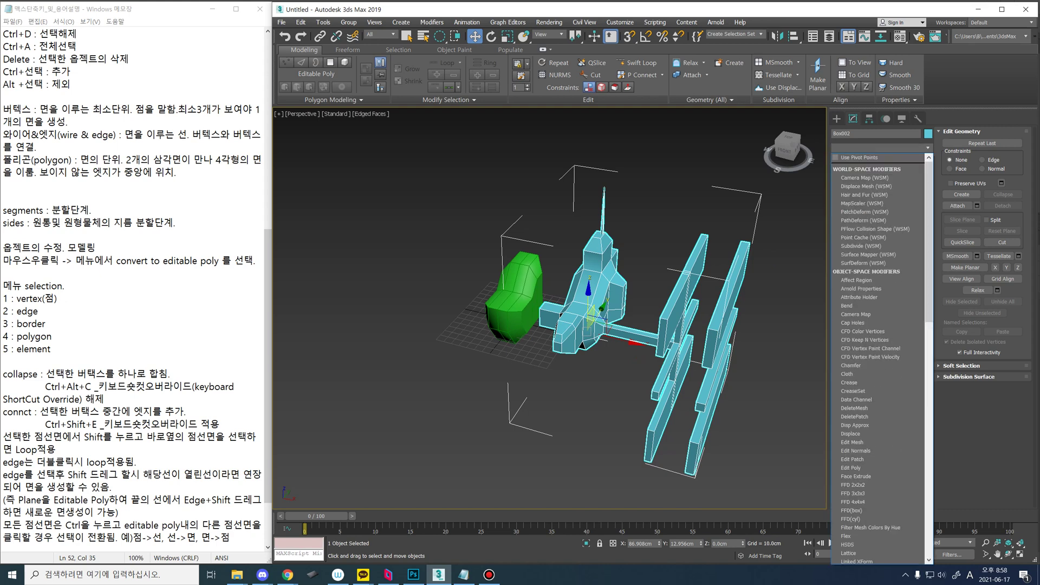
left_click_drag(929, 204, 929, 438)
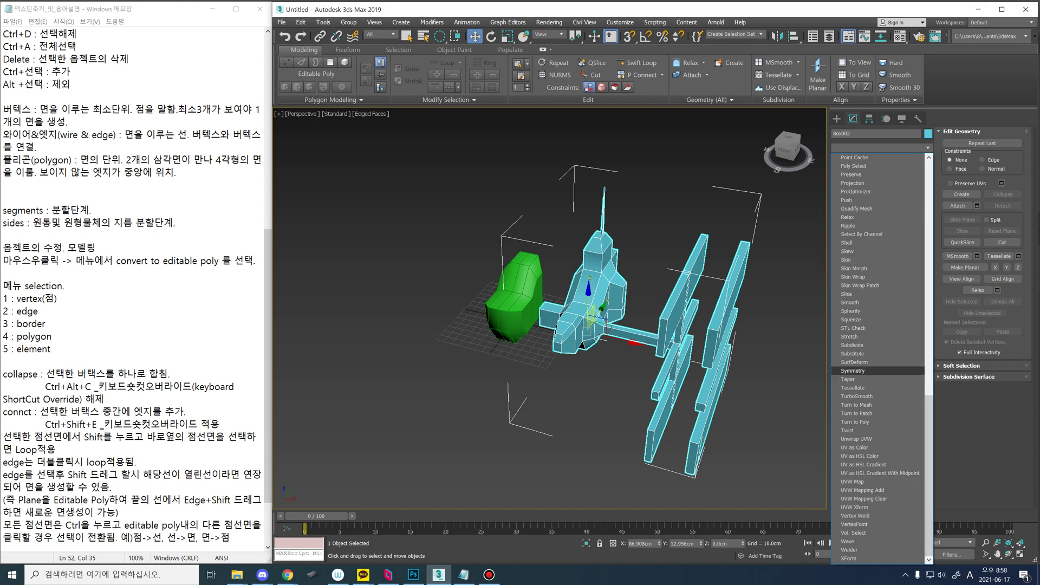
left_click(853, 371)
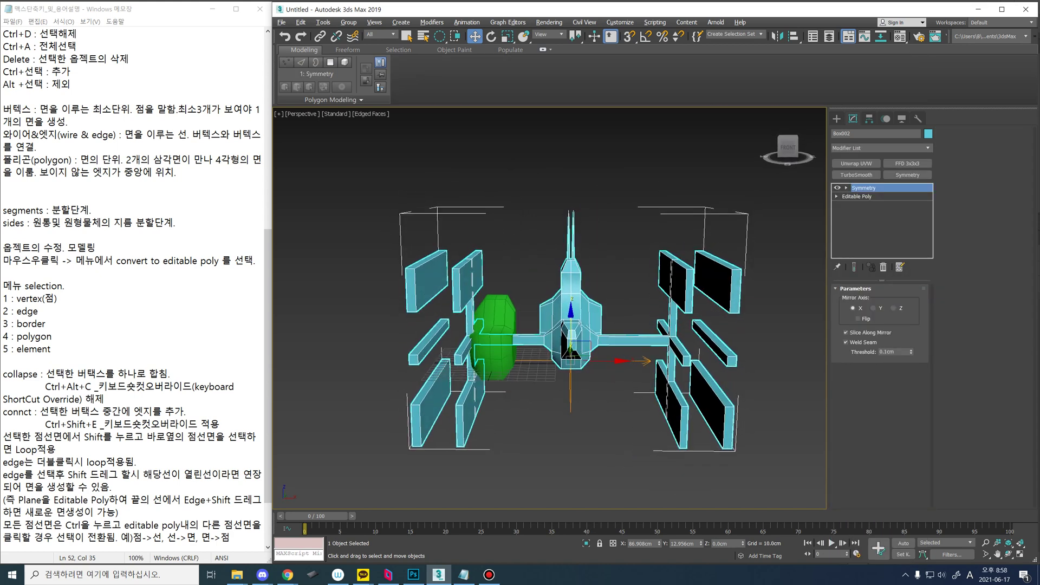
right_click(659, 543)
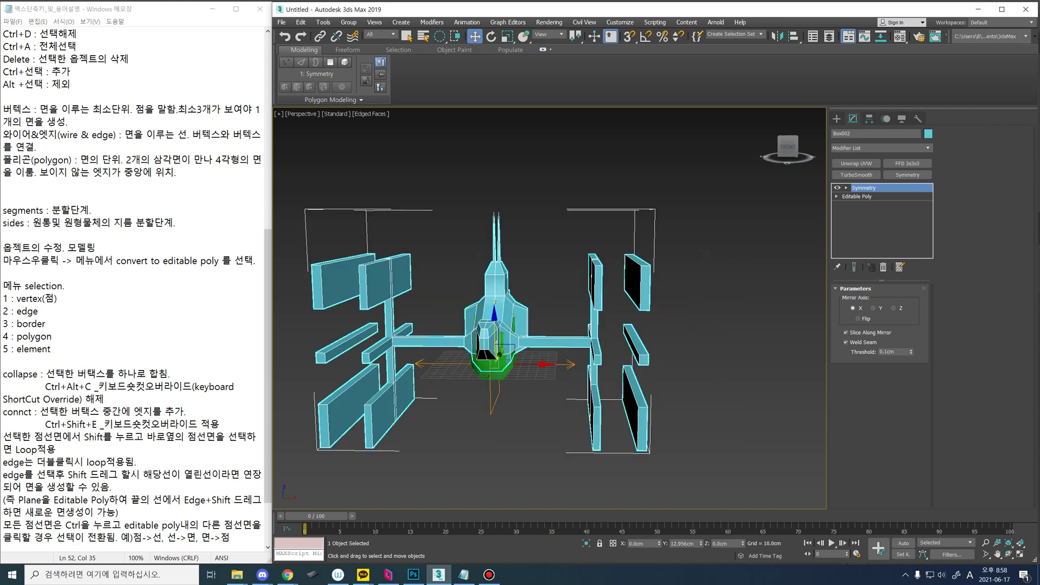
Step: Delete the green boot-shaped object overlapping the model, and reselect the mirrored model
middle_click_drag(590, 336, 512, 377, "alt")
key("q")
left_click(547, 353)
key("Delete")
left_click(557, 337)
mouse_move(557, 337)
middle_mouse_down("alt")
mouse_move(529, 369)
mouse_move(529, 293)
mouse_move(612, 339)
mouse_move(618, 363)
mouse_move(667, 379)
mouse_move(634, 334)
mouse_move(569, 317)
mouse_move(555, 285)
mouse_move(563, 319)
middle_mouse_up("alt")
scroll(550, 314, "up", 3)
scroll(550, 309, "down", 3)
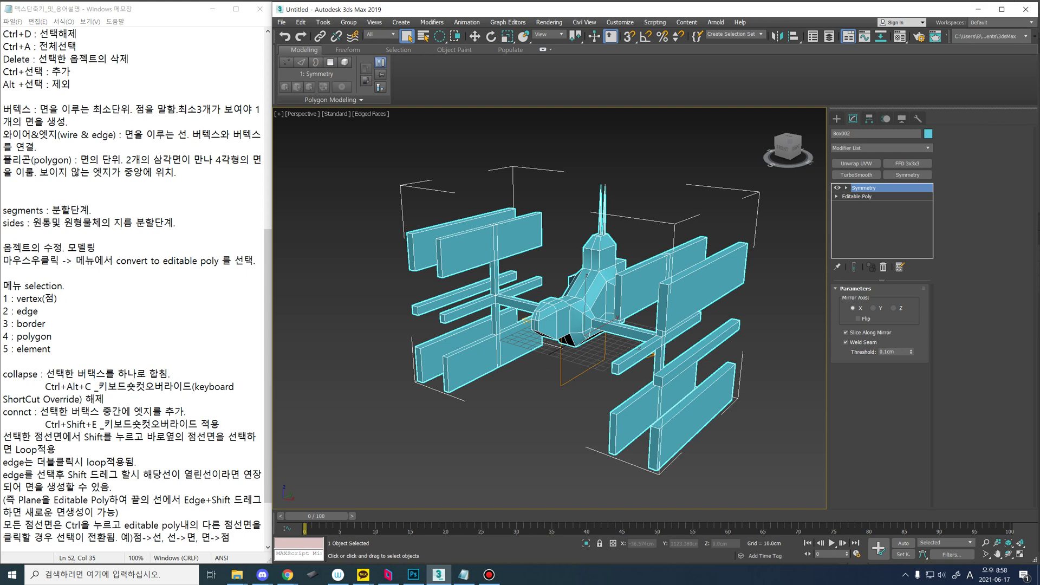
Step: Examine the base Editable Poly level in vertex mode without the mirrored half, and return to the Symmetry modifier
left_click(856, 196)
scroll(881, 396, "down", 3)
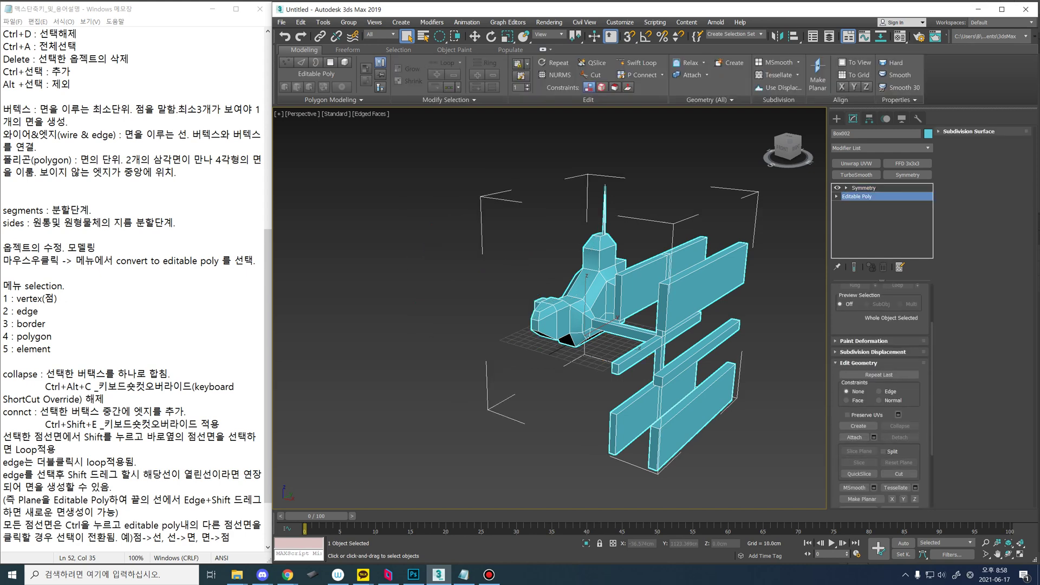
scroll(880, 395, "up", 1)
key("1")
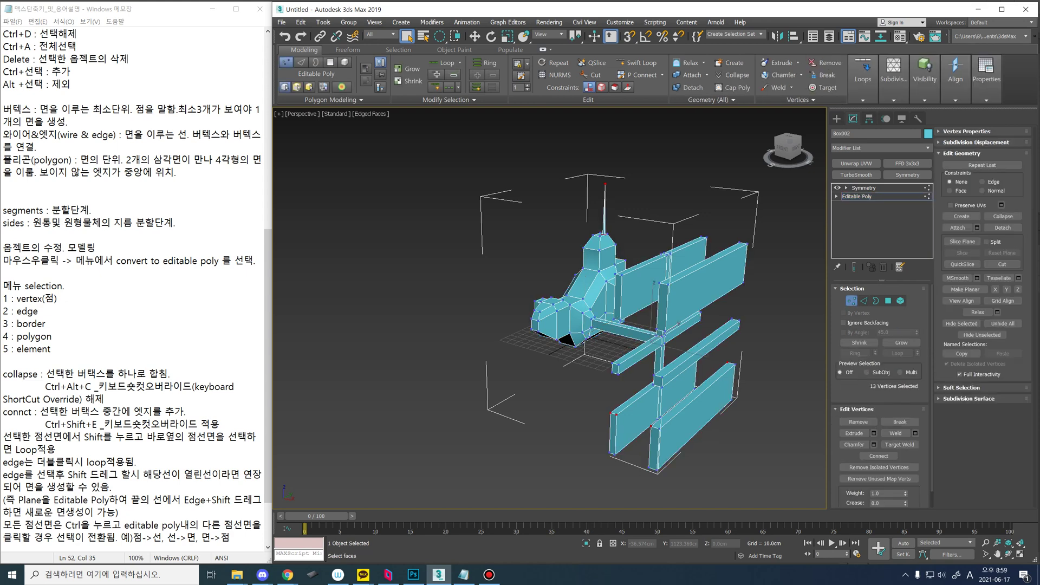
left_click(852, 301)
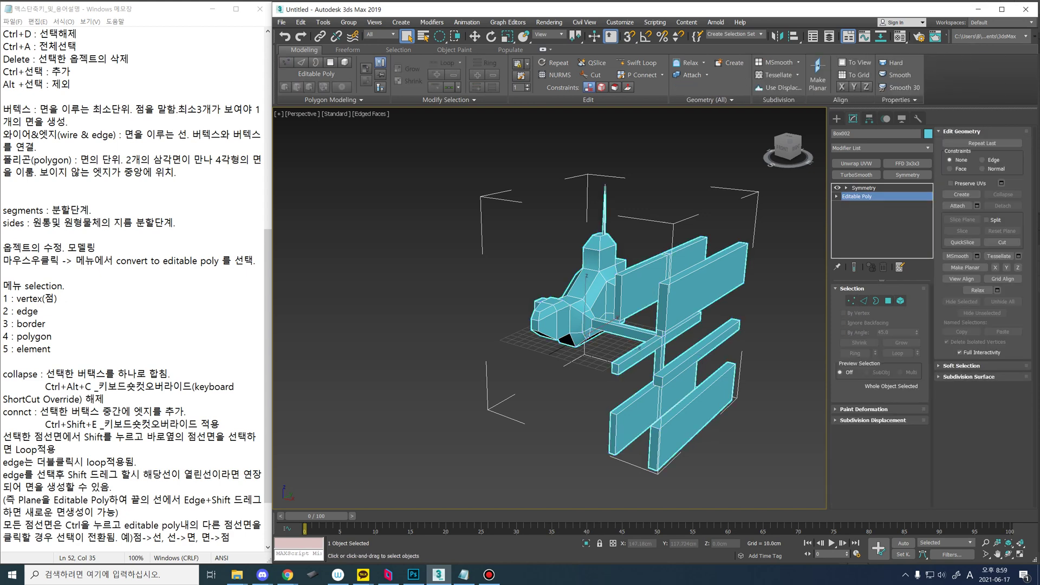
key("ctrl+d")
key("ctrl+a")
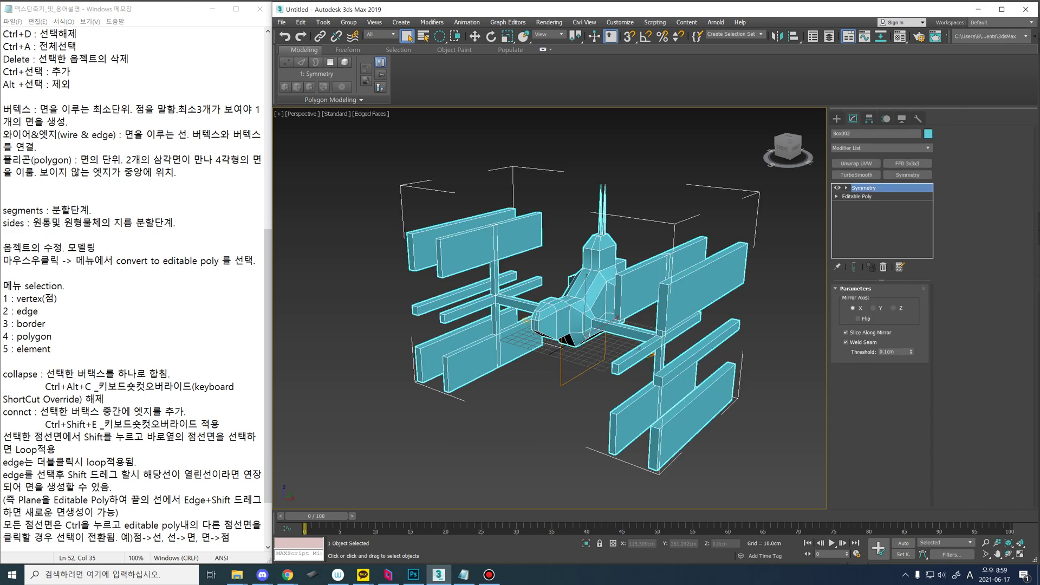